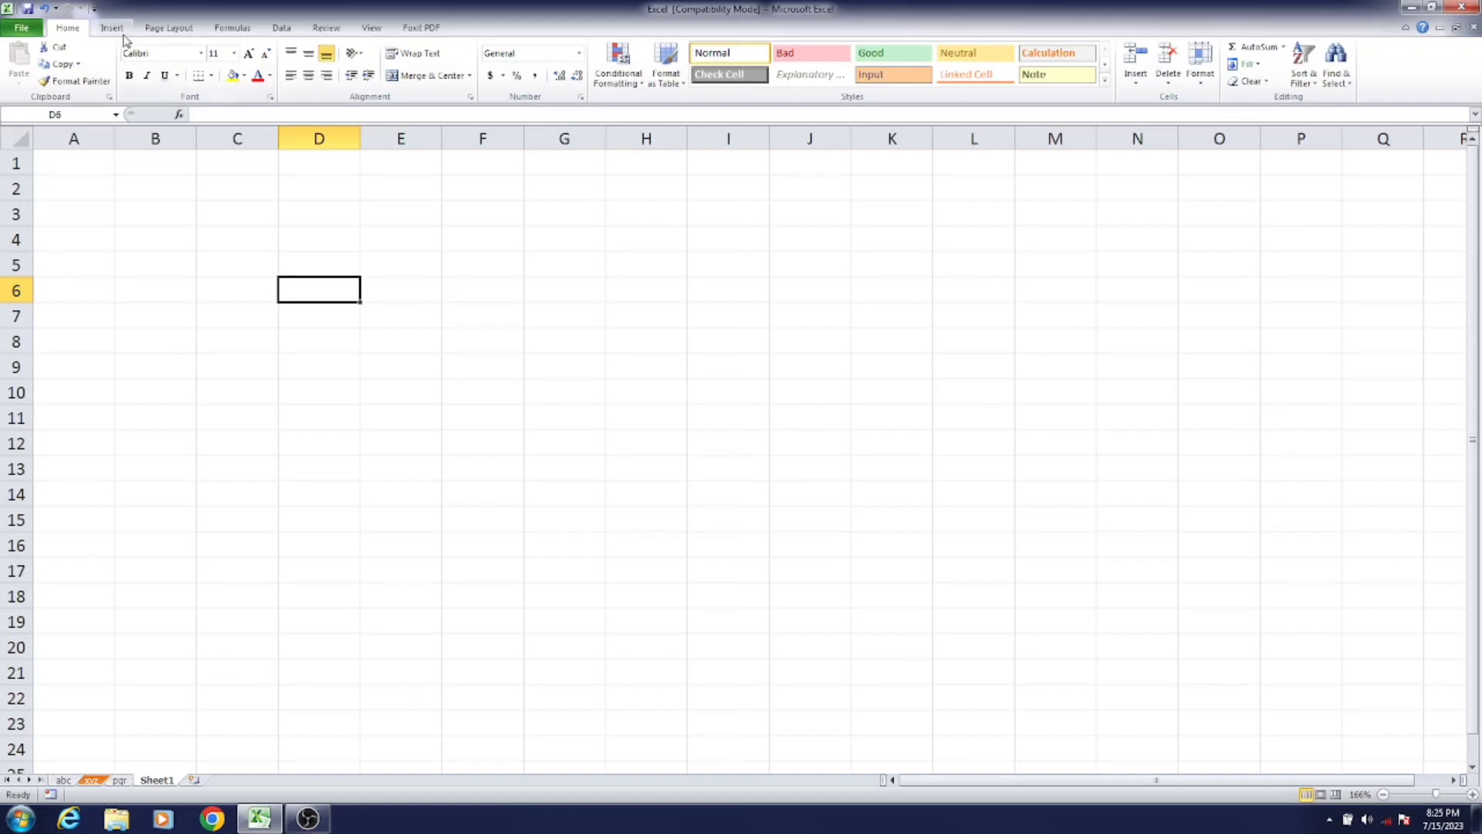
- Open the Choose a SmartArt Graphic dialog from the Insert ribbon
{"action": "left_click", "coordinate": [114, 29]}
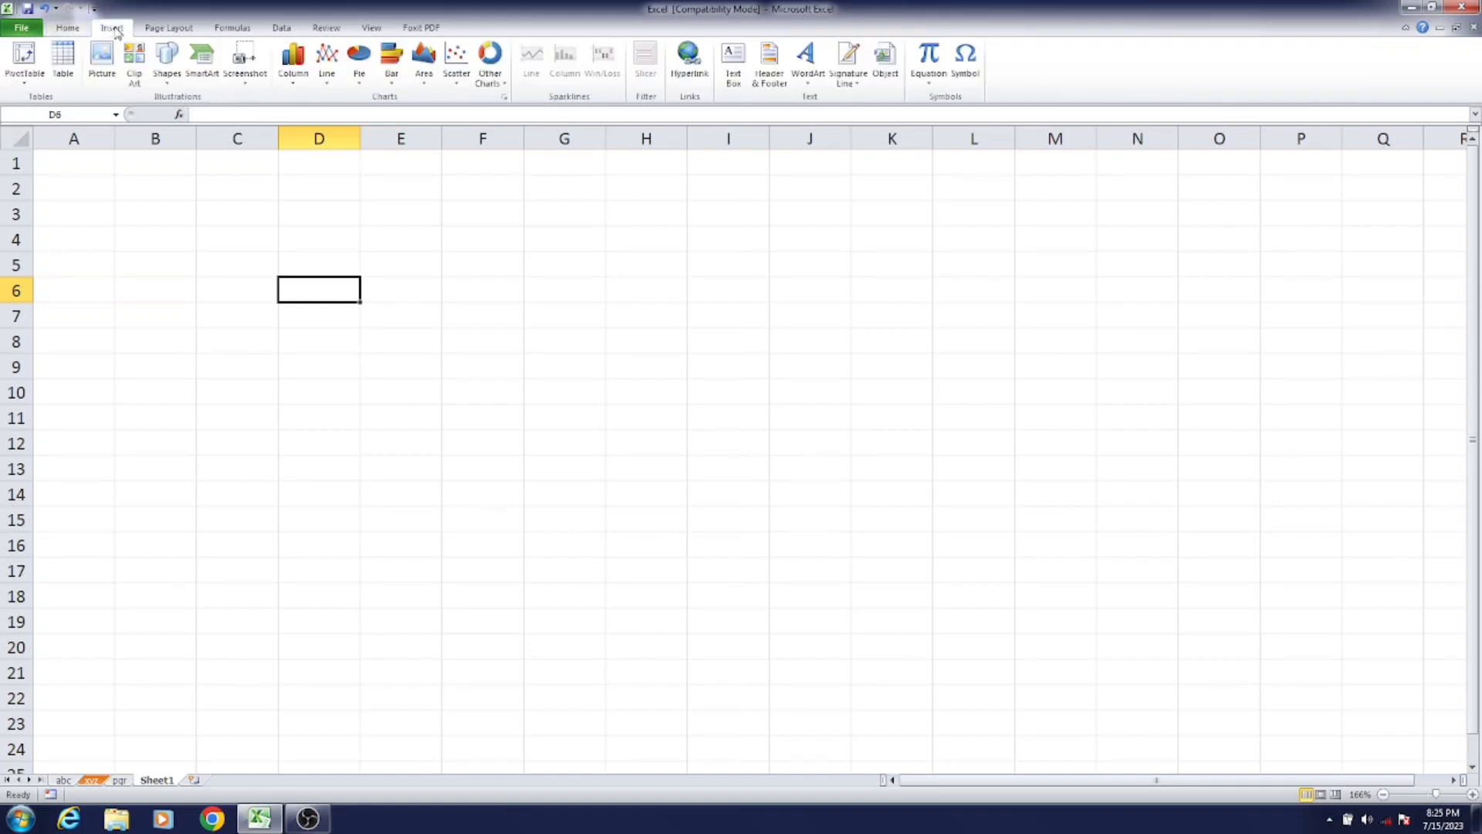
{"action": "left_click", "coordinate": [202, 61]}
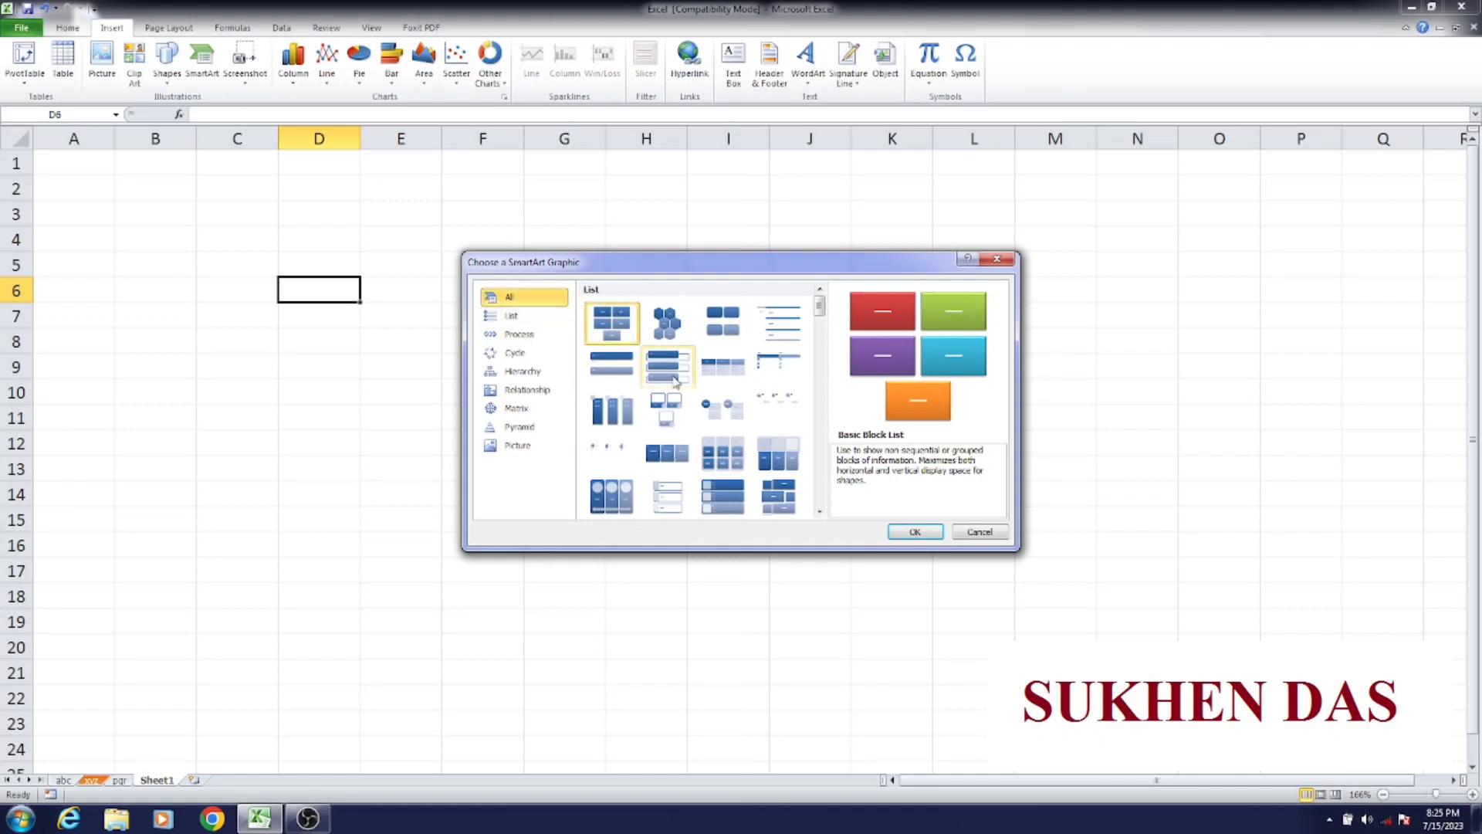
- Browse the SmartArt categories, then insert a Pyramid List graphic with three text boxes
{"action": "left_click", "coordinate": [524, 317]}
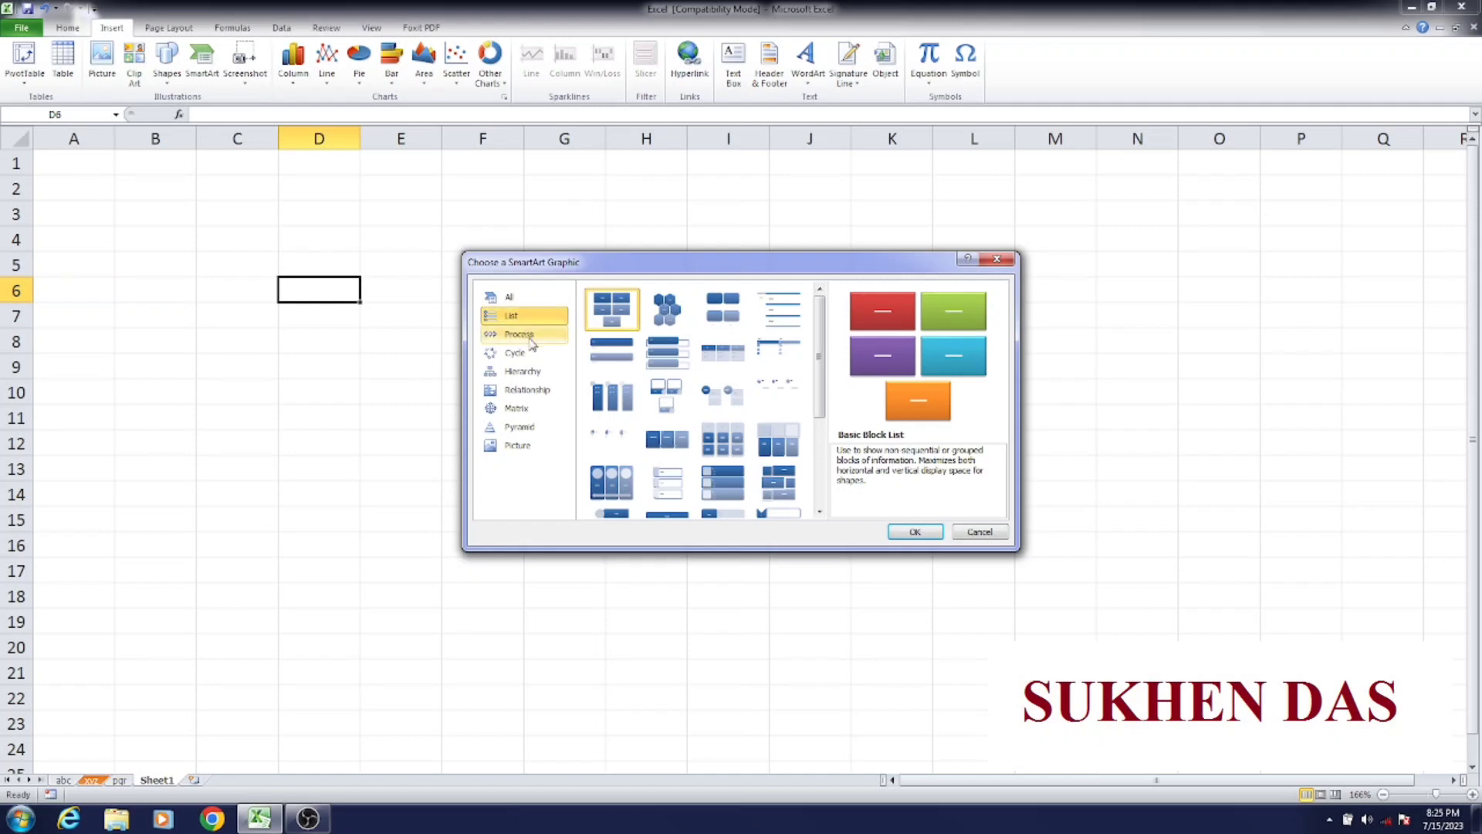
{"action": "left_click", "coordinate": [535, 337]}
{"action": "left_click", "coordinate": [539, 354]}
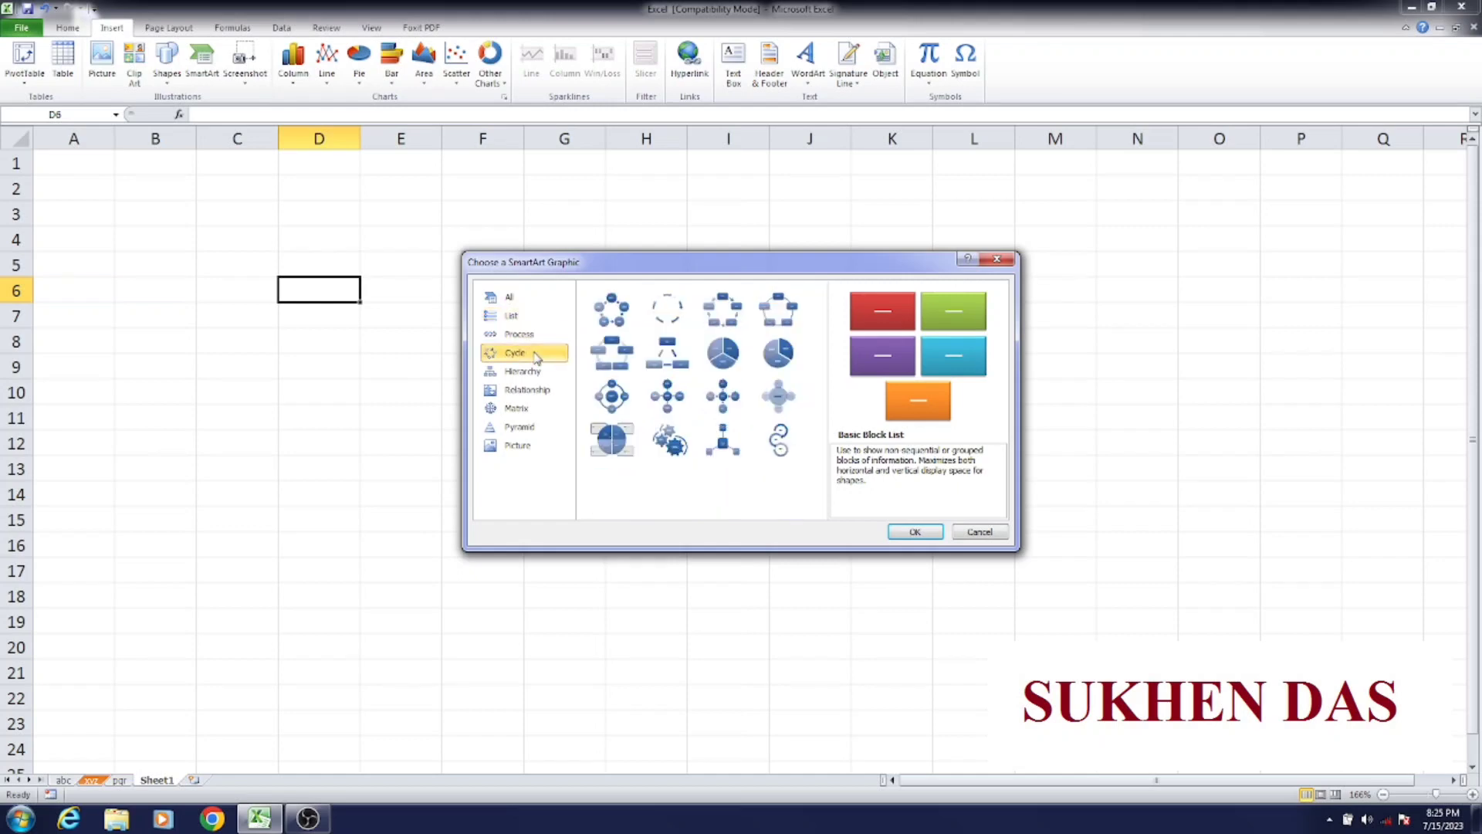
{"action": "left_click", "coordinate": [540, 374]}
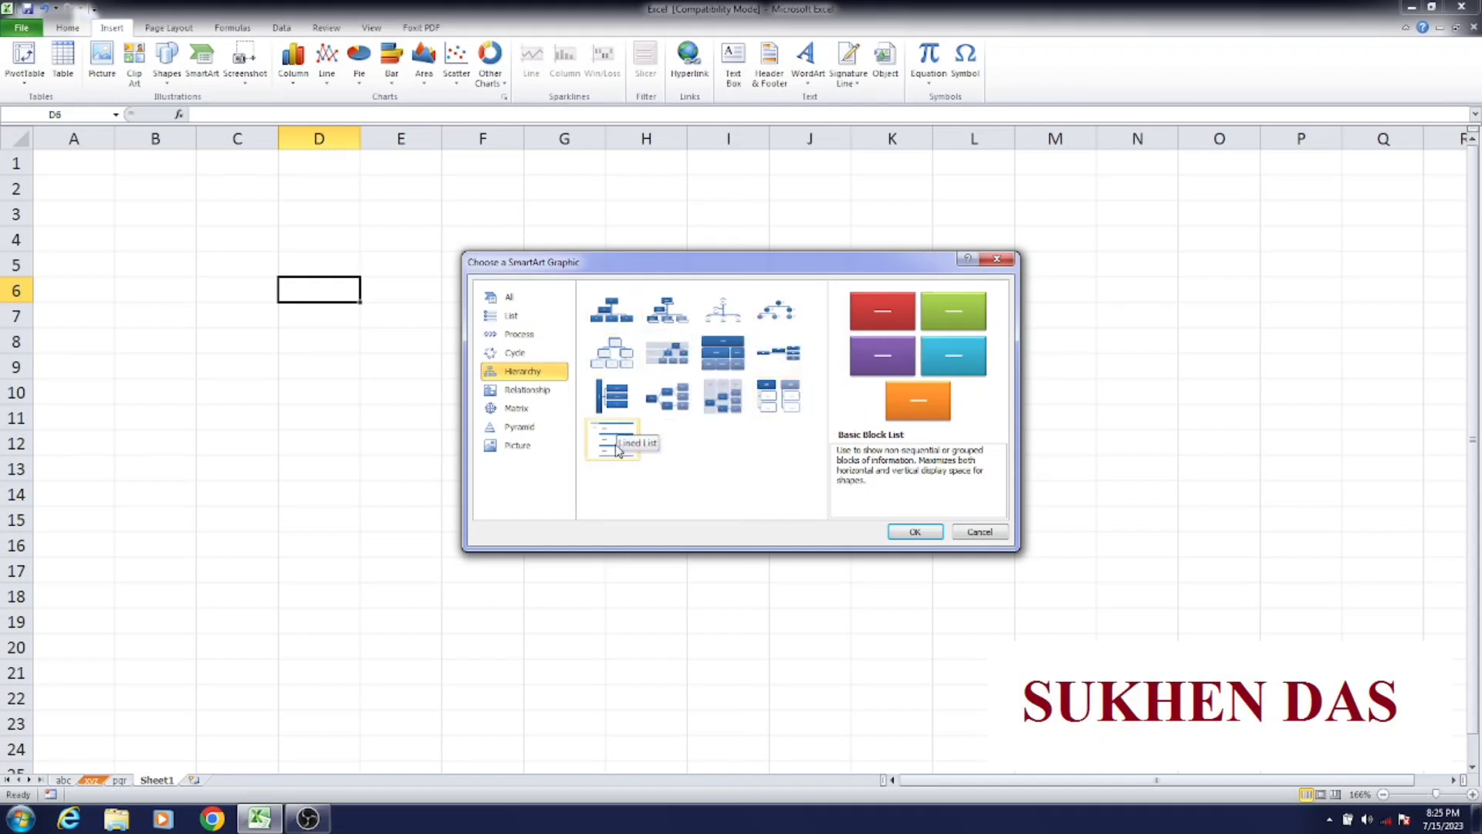
{"action": "left_click", "coordinate": [540, 390]}
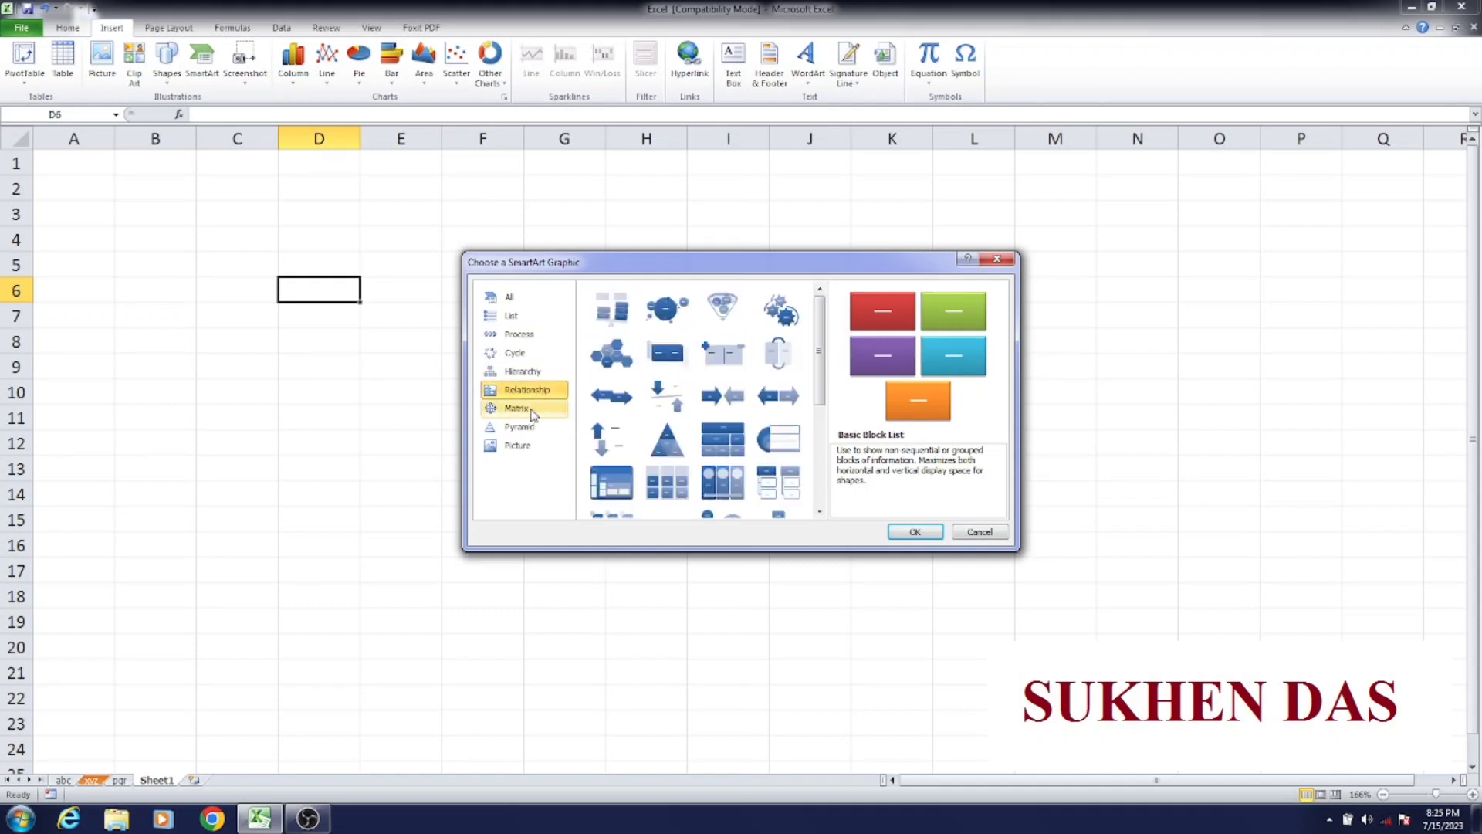
{"action": "left_click", "coordinate": [532, 409]}
{"action": "left_click", "coordinate": [531, 429]}
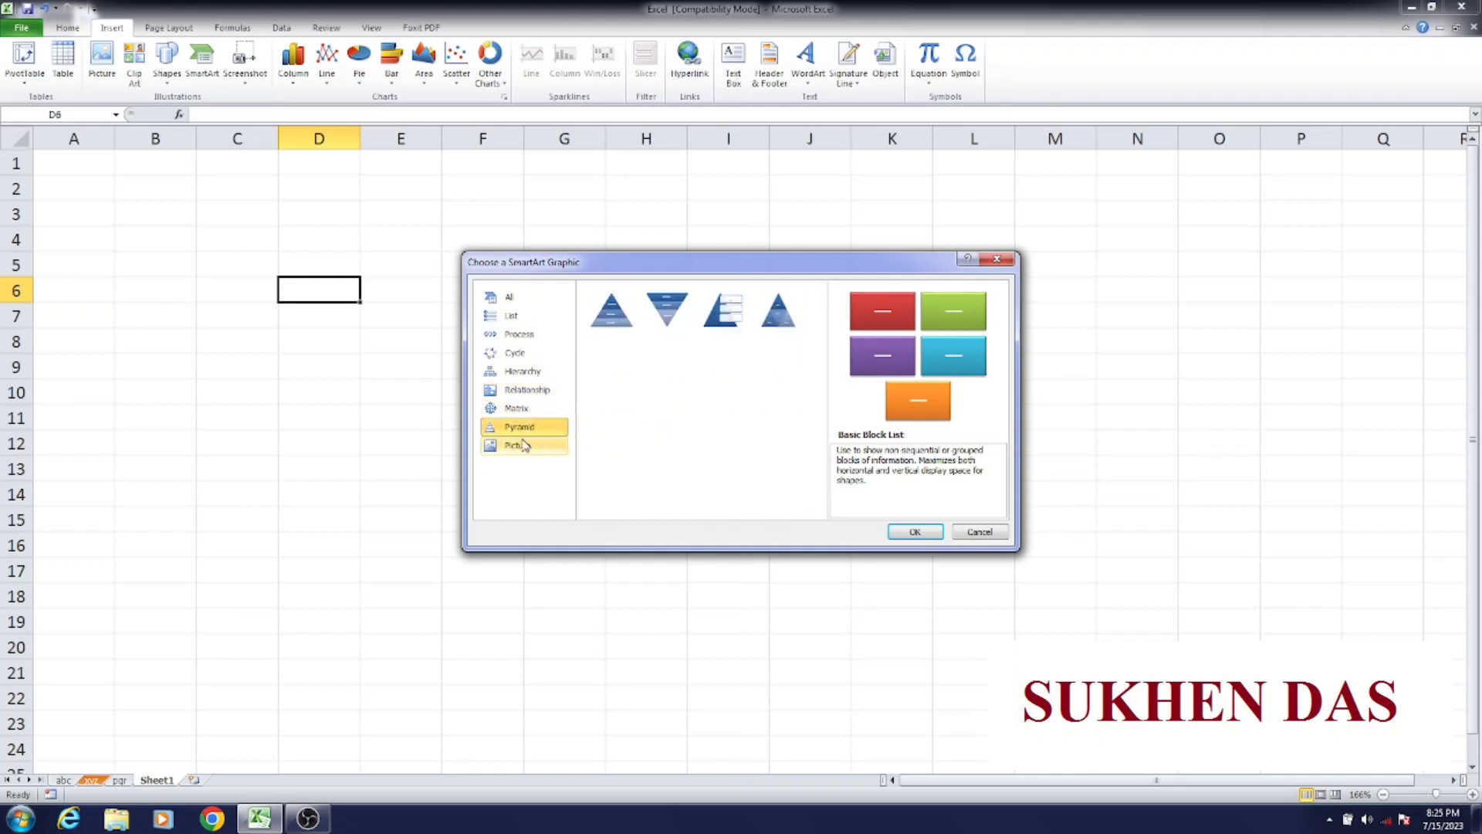
{"action": "left_click", "coordinate": [523, 448]}
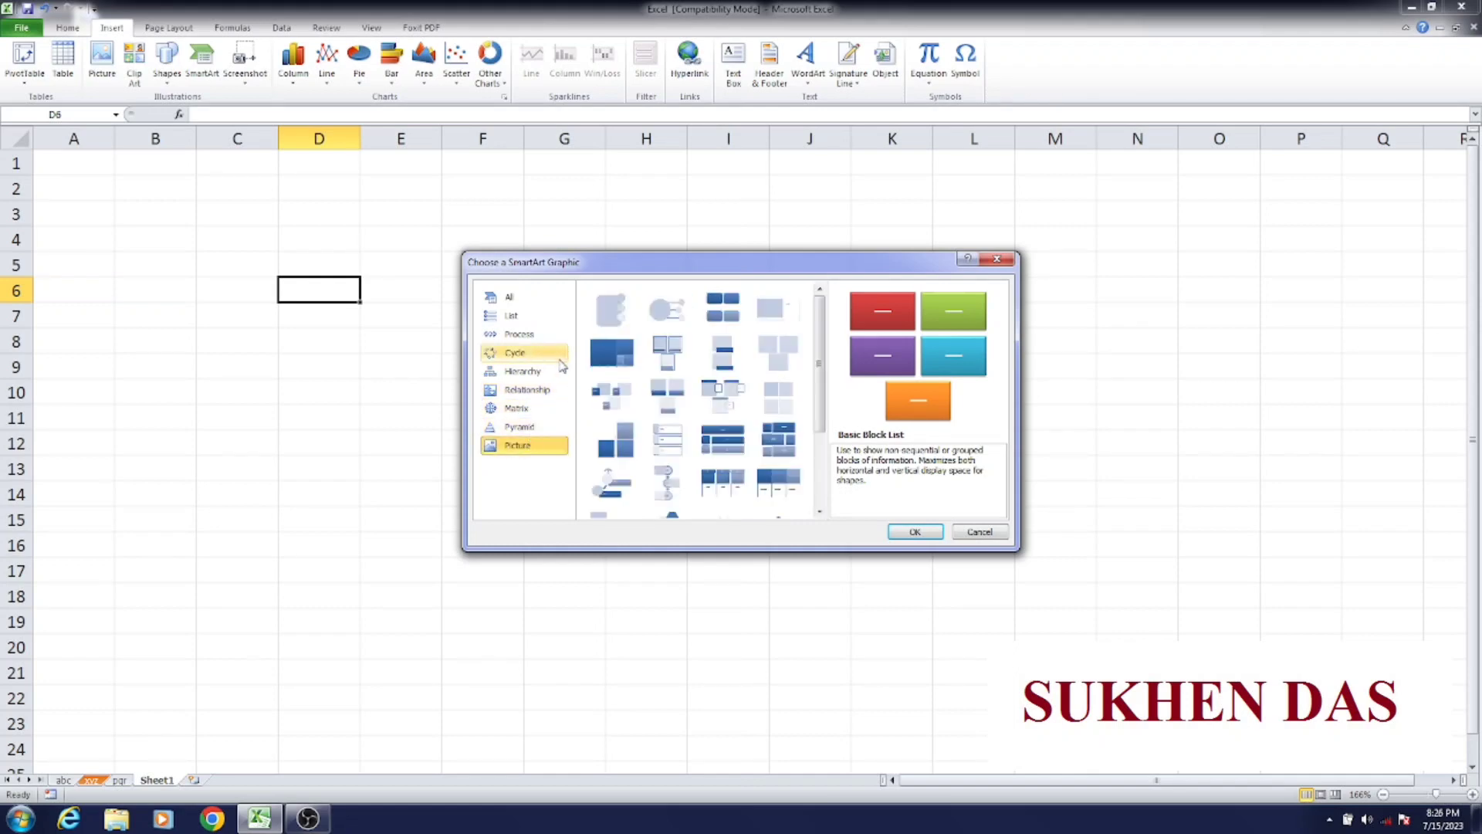
{"action": "left_click", "coordinate": [521, 427]}
{"action": "left_click", "coordinate": [719, 316]}
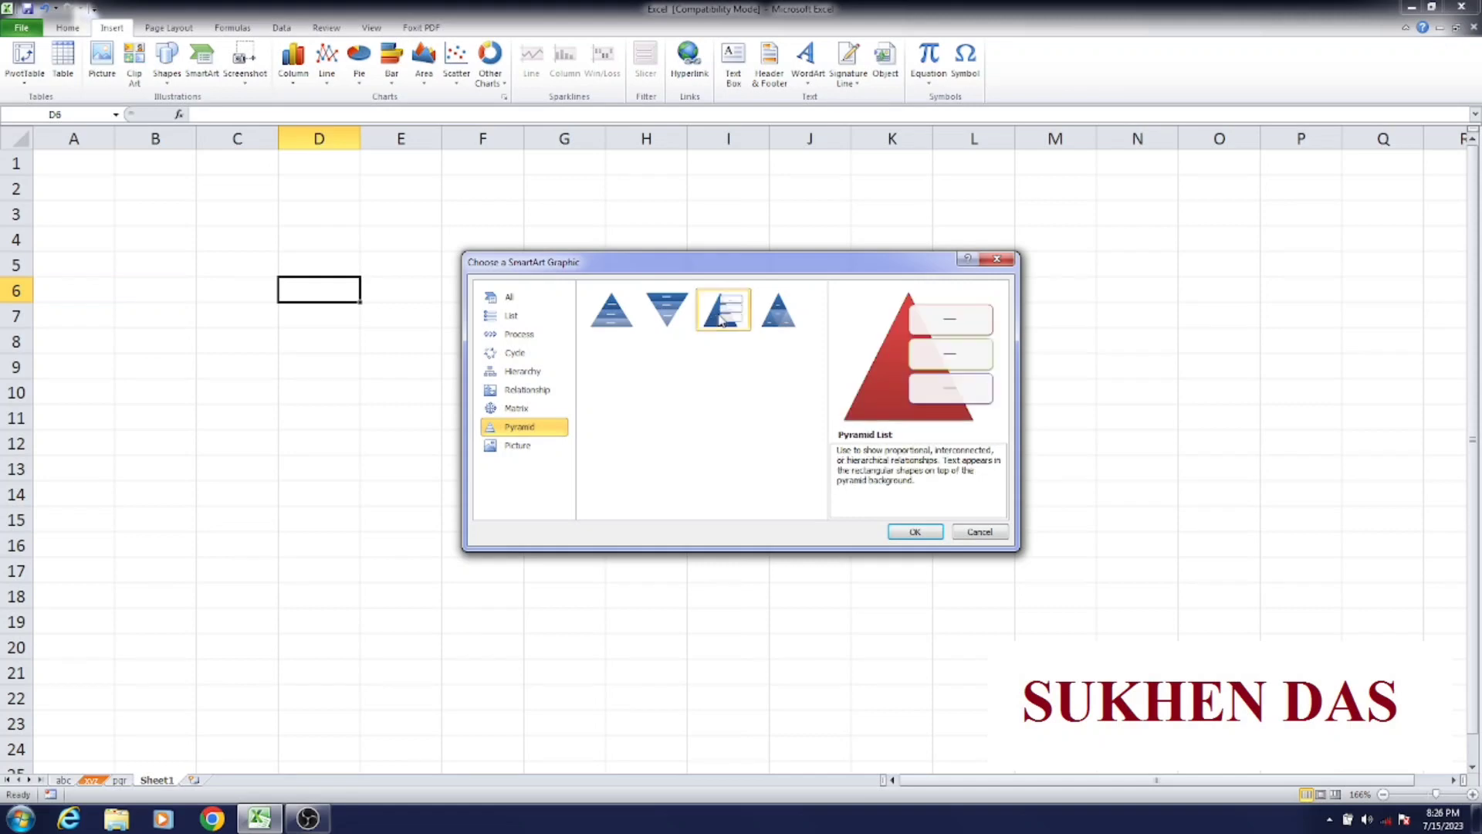
{"action": "left_click", "coordinate": [918, 532]}
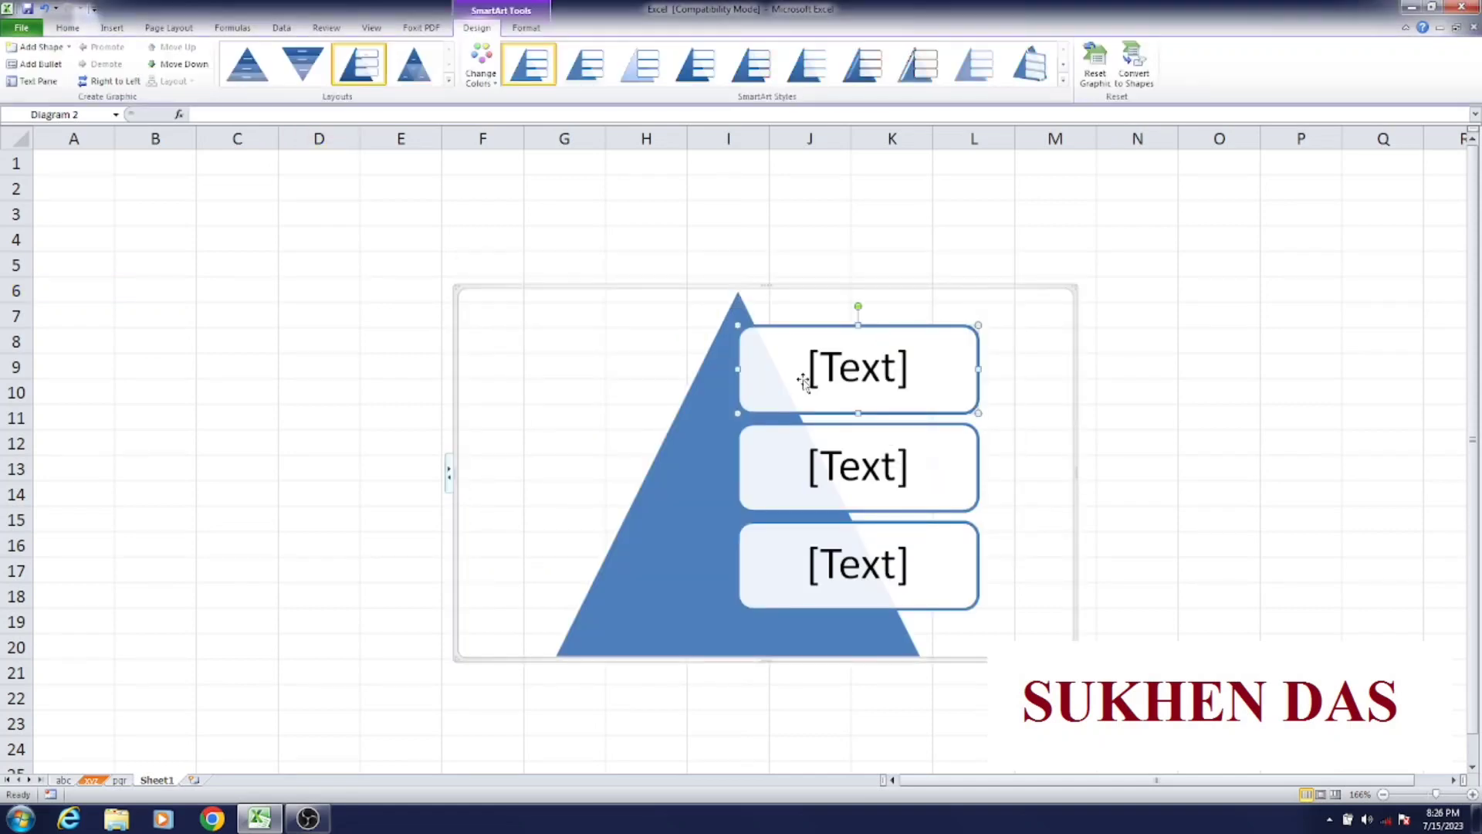
- Enter 2000, 3000 and 1000 in the pyramid's top, middle and bottom boxes
{"action": "left_click", "coordinate": [888, 376]}
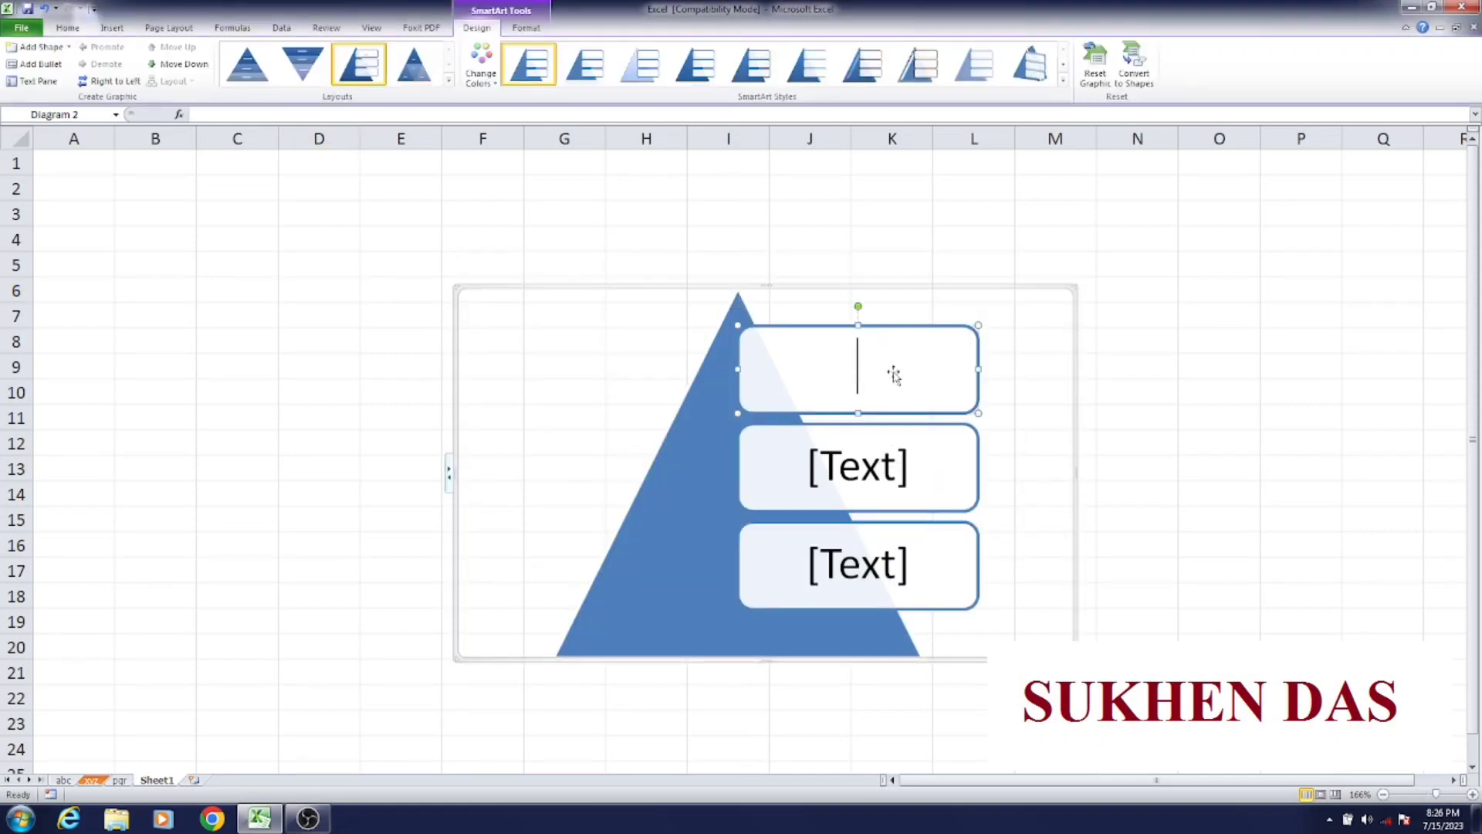
{"action": "type", "text": "20"}
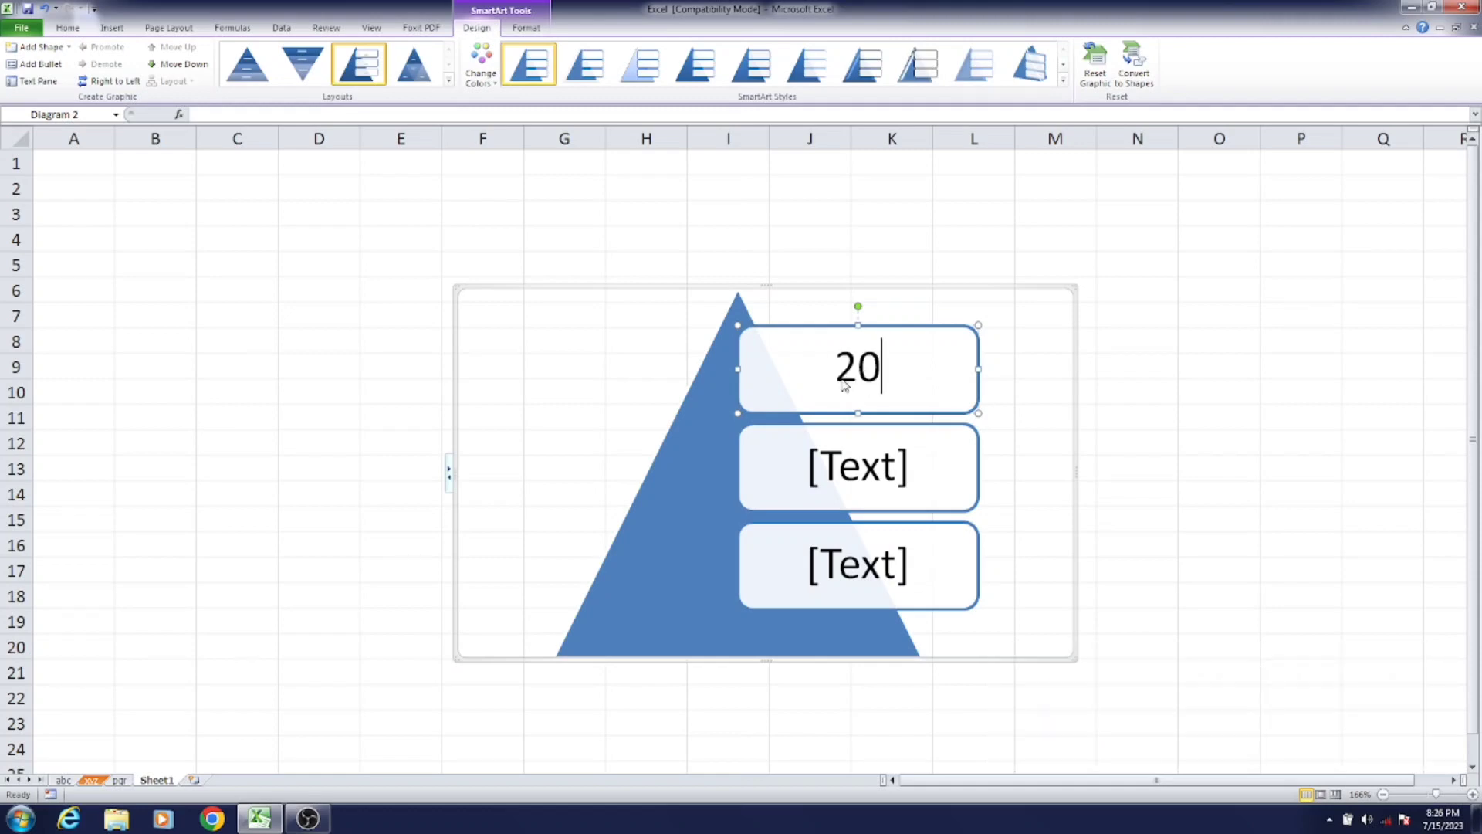
{"action": "type", "text": "00"}
{"action": "left_click", "coordinate": [858, 472]}
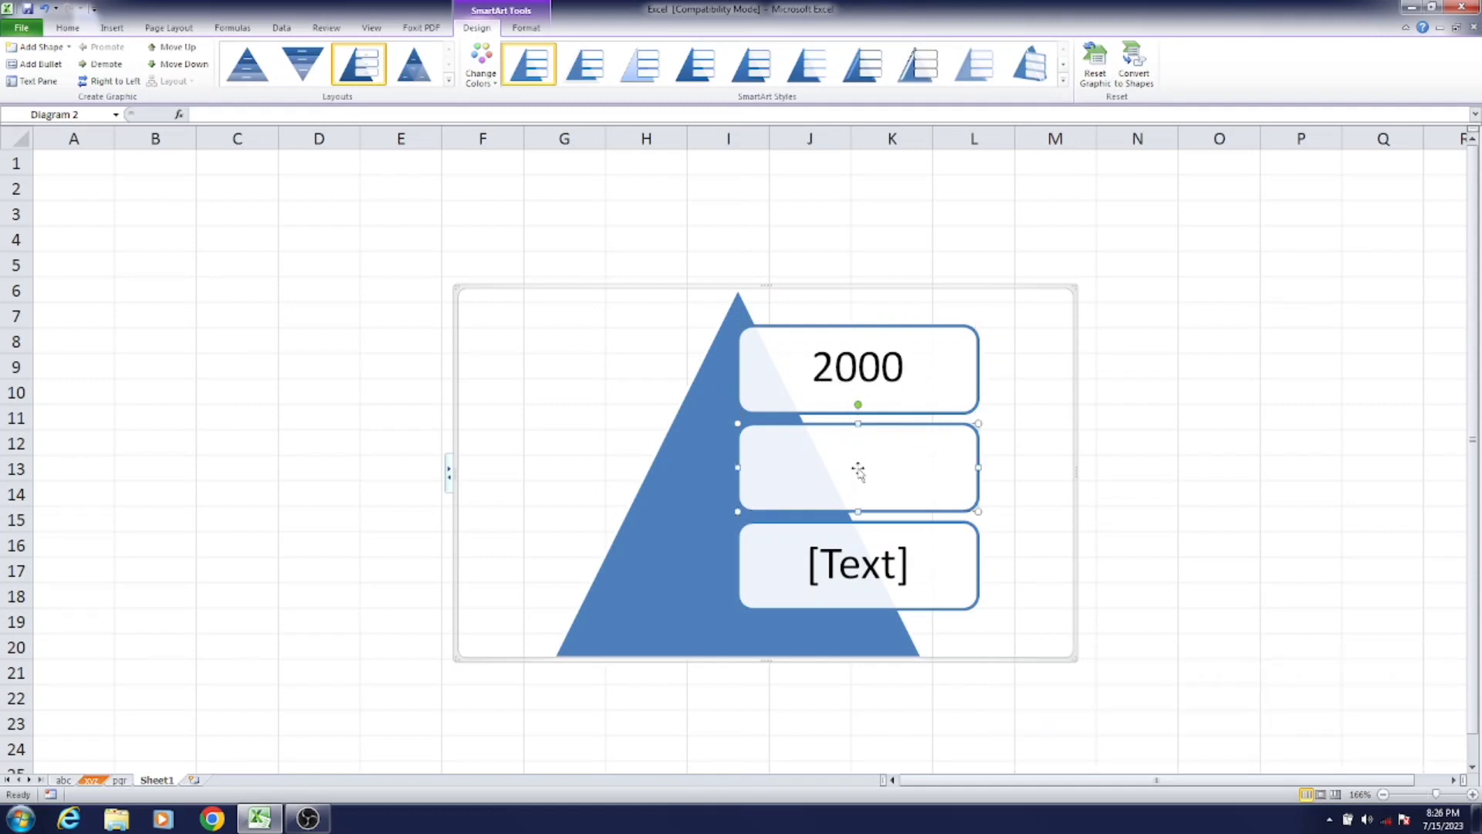
{"action": "type", "text": "3000"}
{"action": "left_click", "coordinate": [872, 552]}
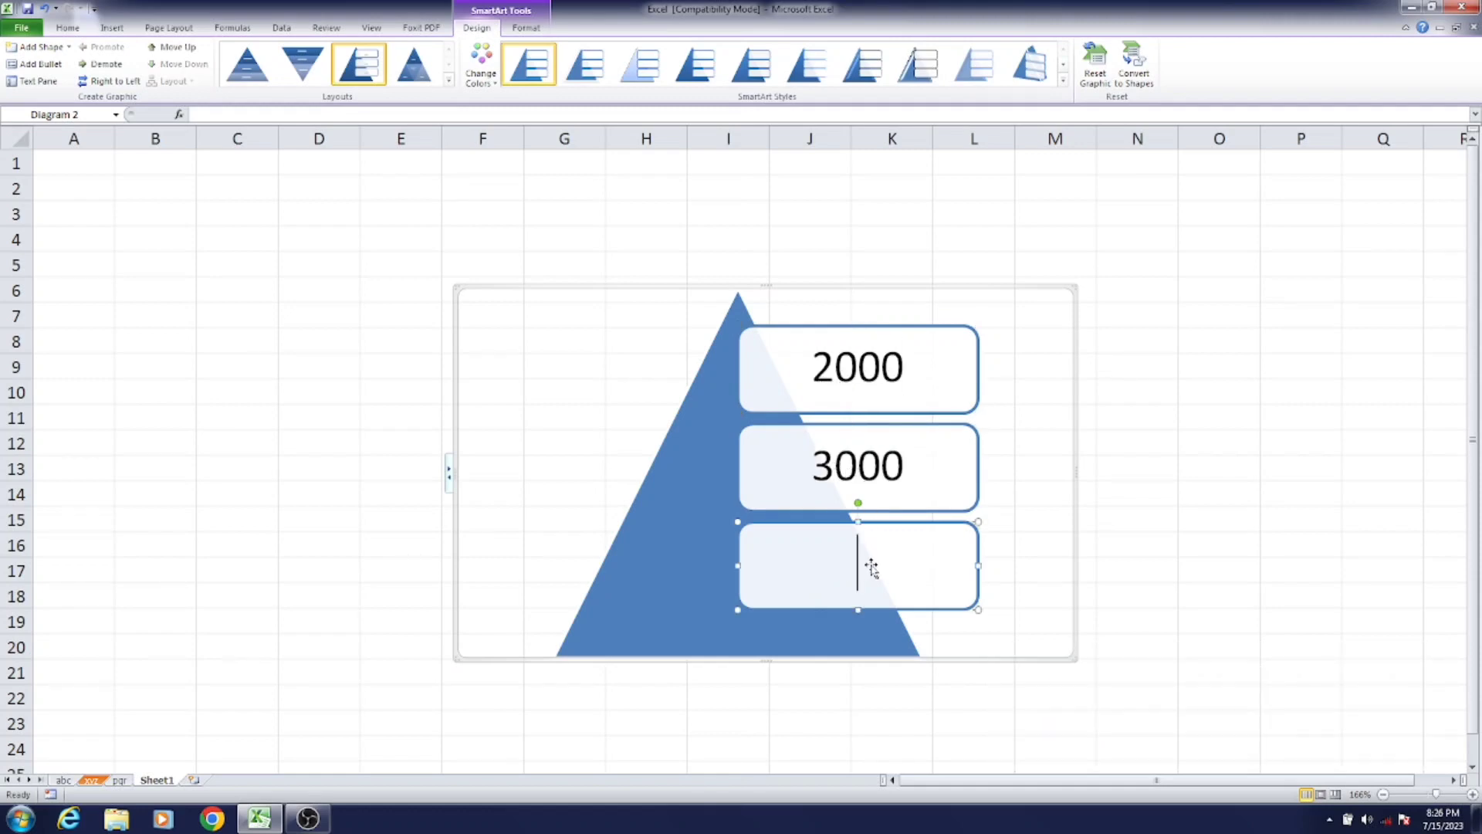
{"action": "type", "text": "1000"}
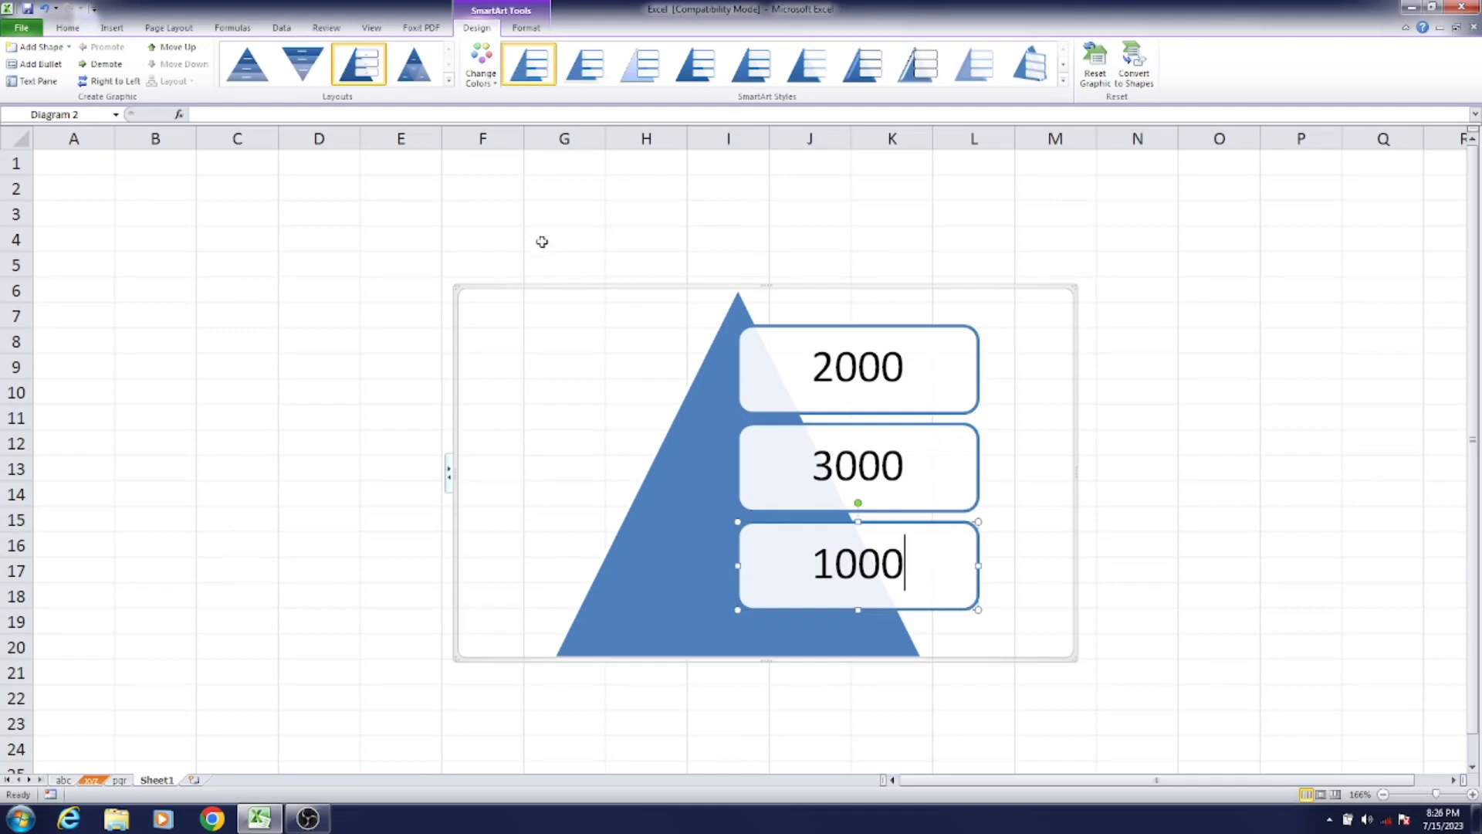
{"action": "left_click", "coordinate": [527, 210]}
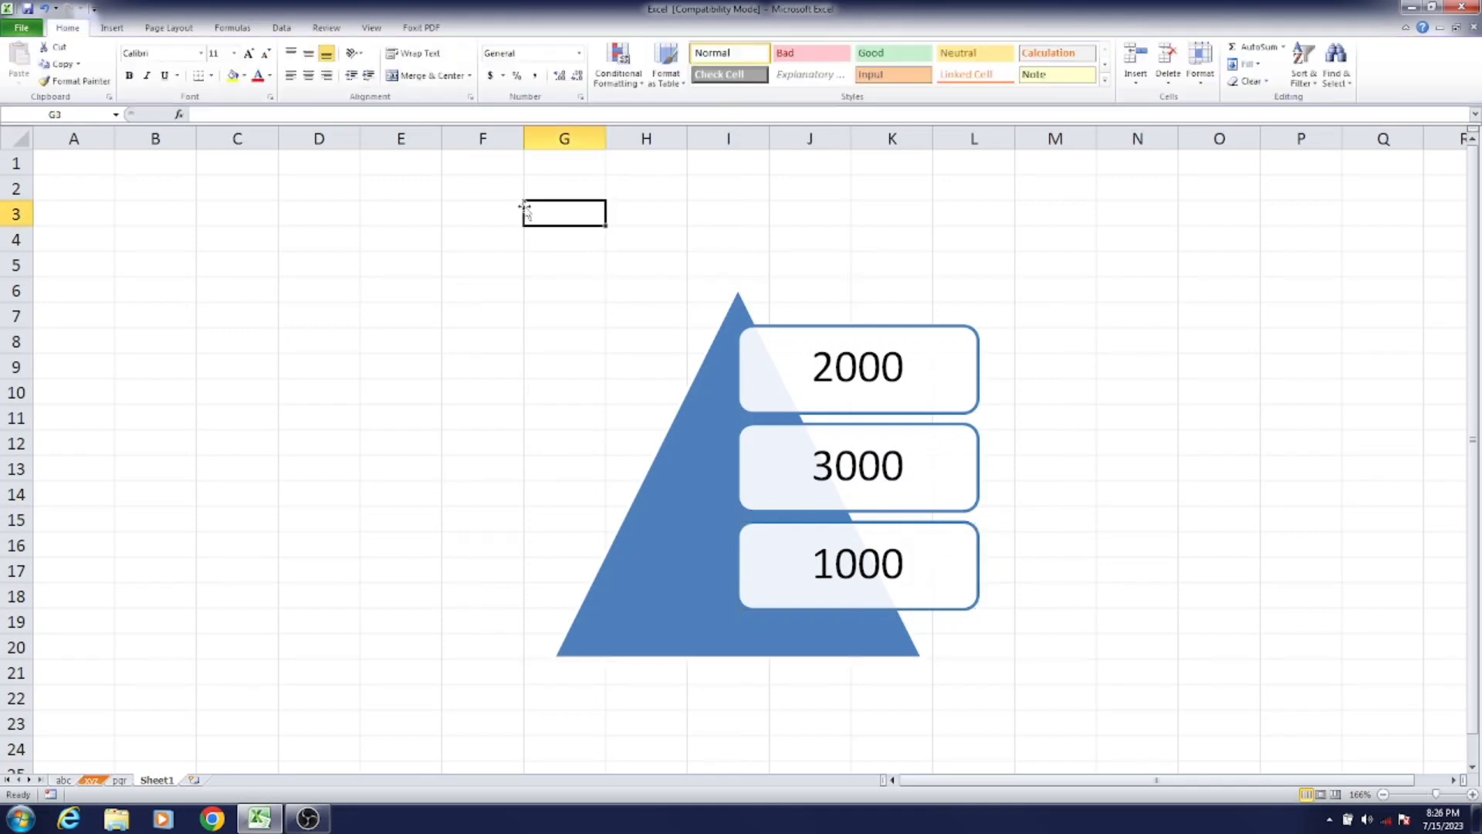
{"action": "left_click", "coordinate": [766, 301]}
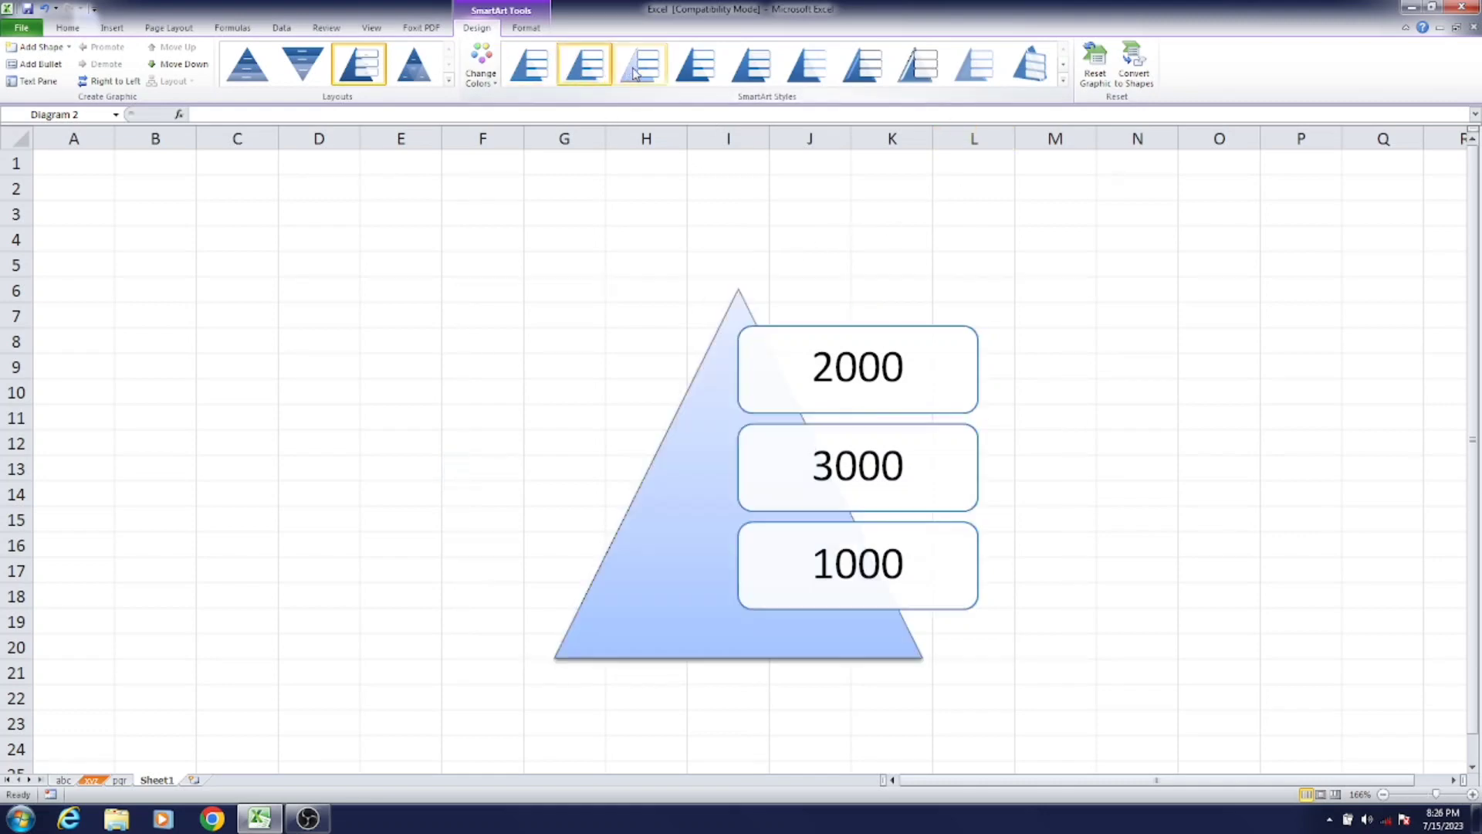
- Apply a shaded, then a tilted 3-D SmartArt style to the pyramid
{"action": "left_click", "coordinate": [694, 66]}
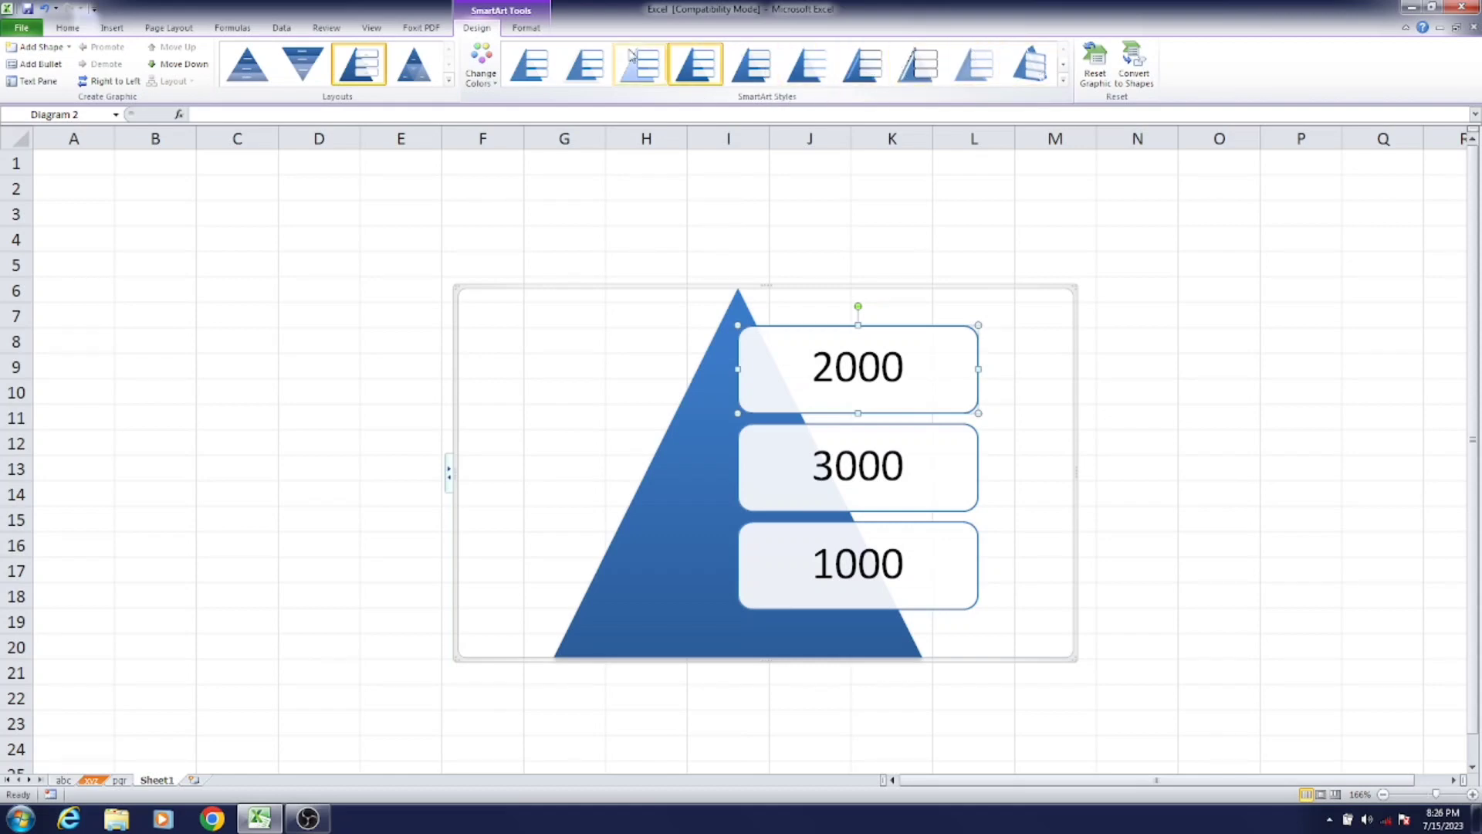
{"action": "left_click", "coordinate": [1027, 70]}
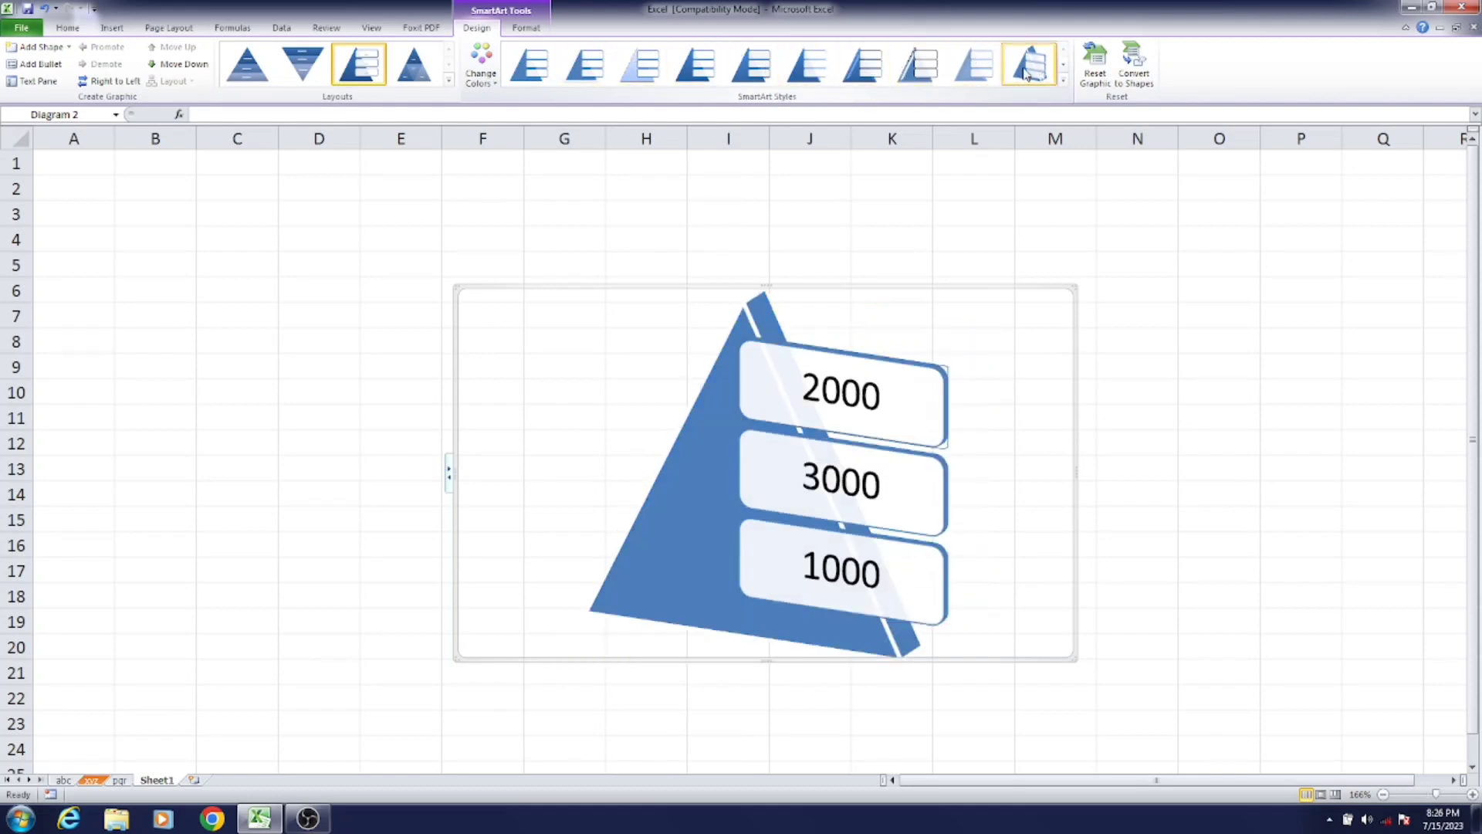
{"action": "left_click", "coordinate": [849, 371]}
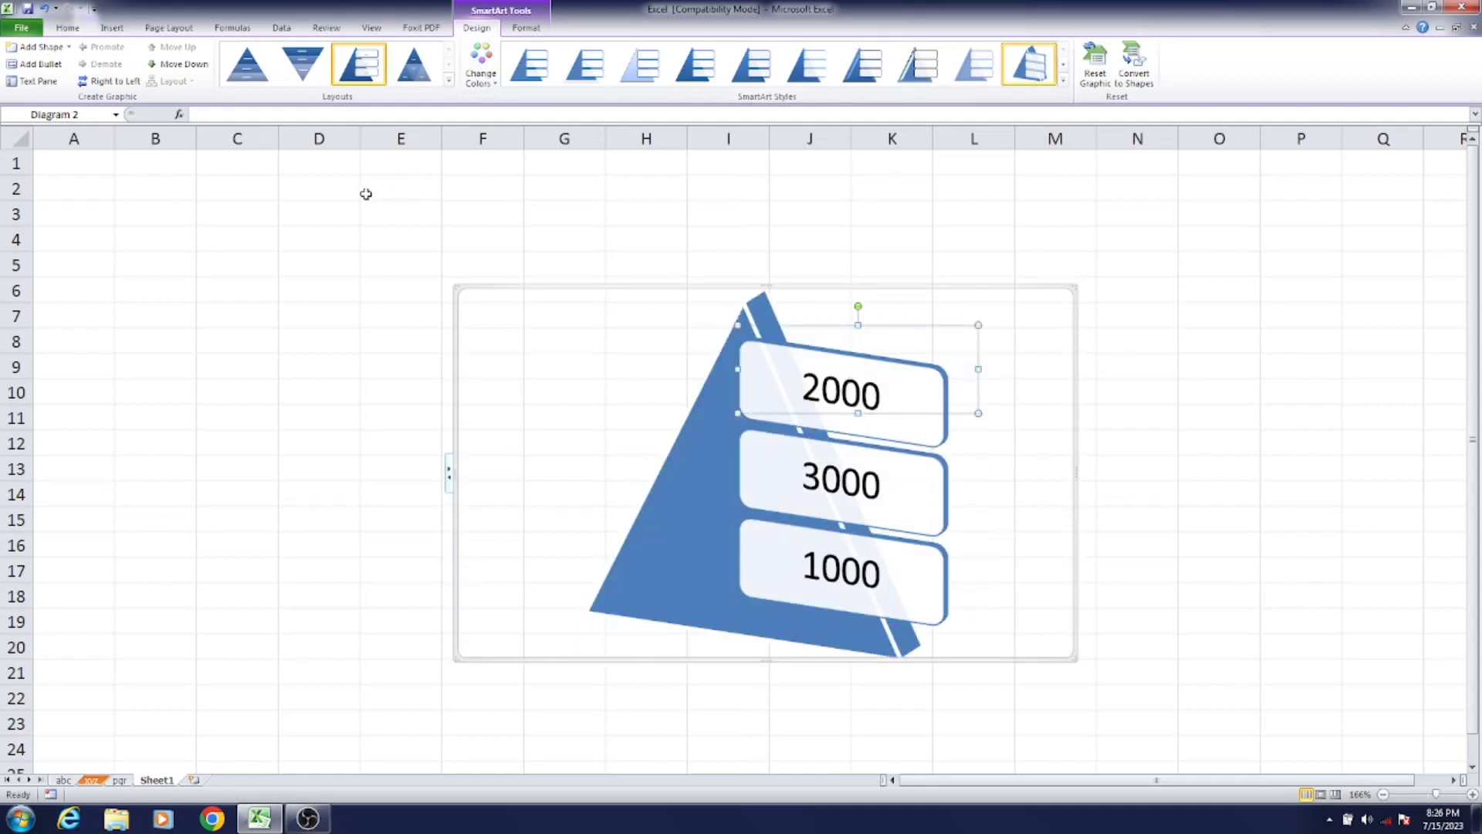
{"action": "left_click", "coordinate": [479, 77]}
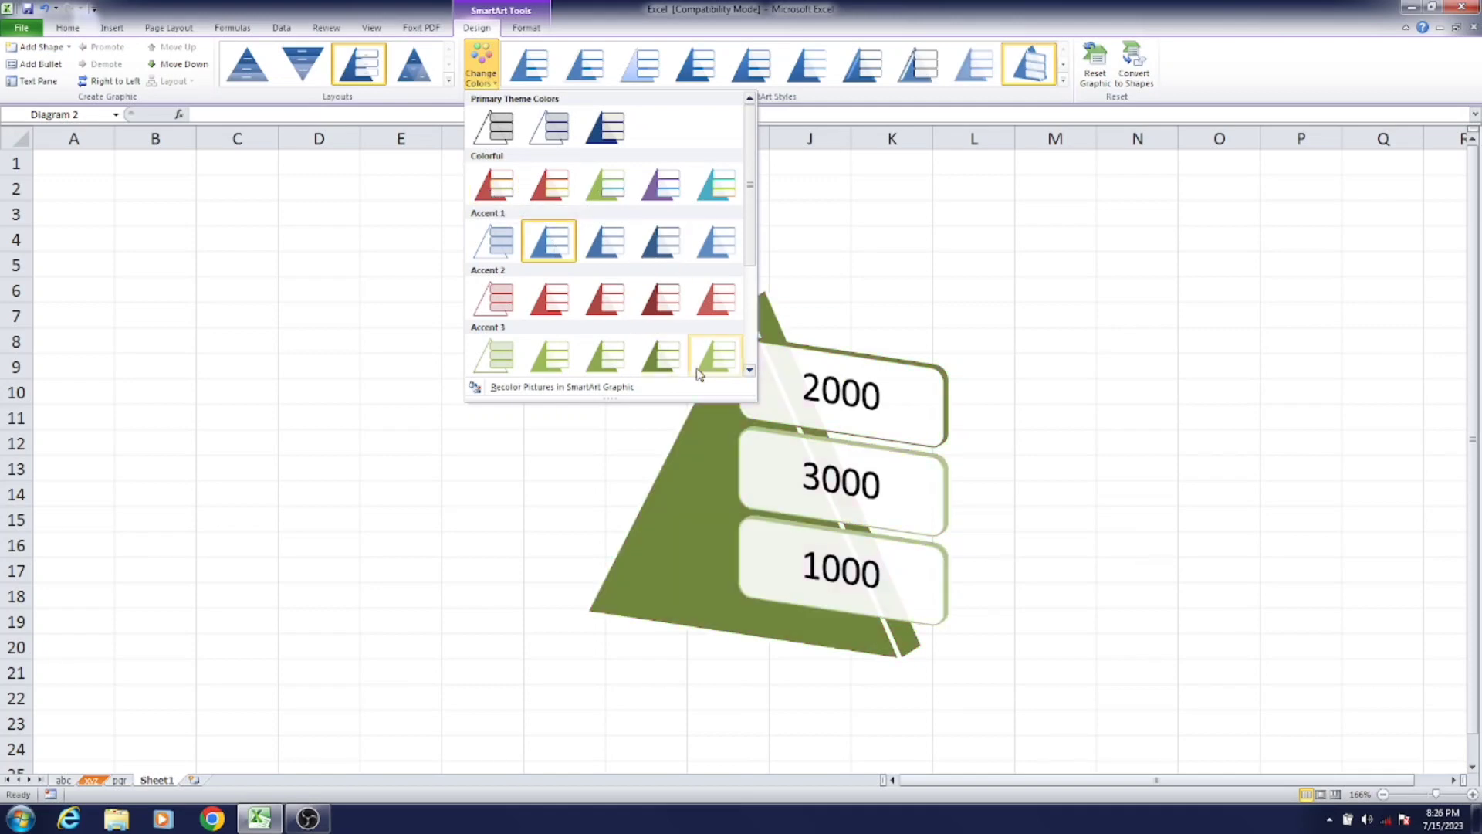
- Recolour the pyramid with the red Accent 2 scheme and nudge the 2000 box slightly
{"action": "left_click", "coordinate": [600, 301]}
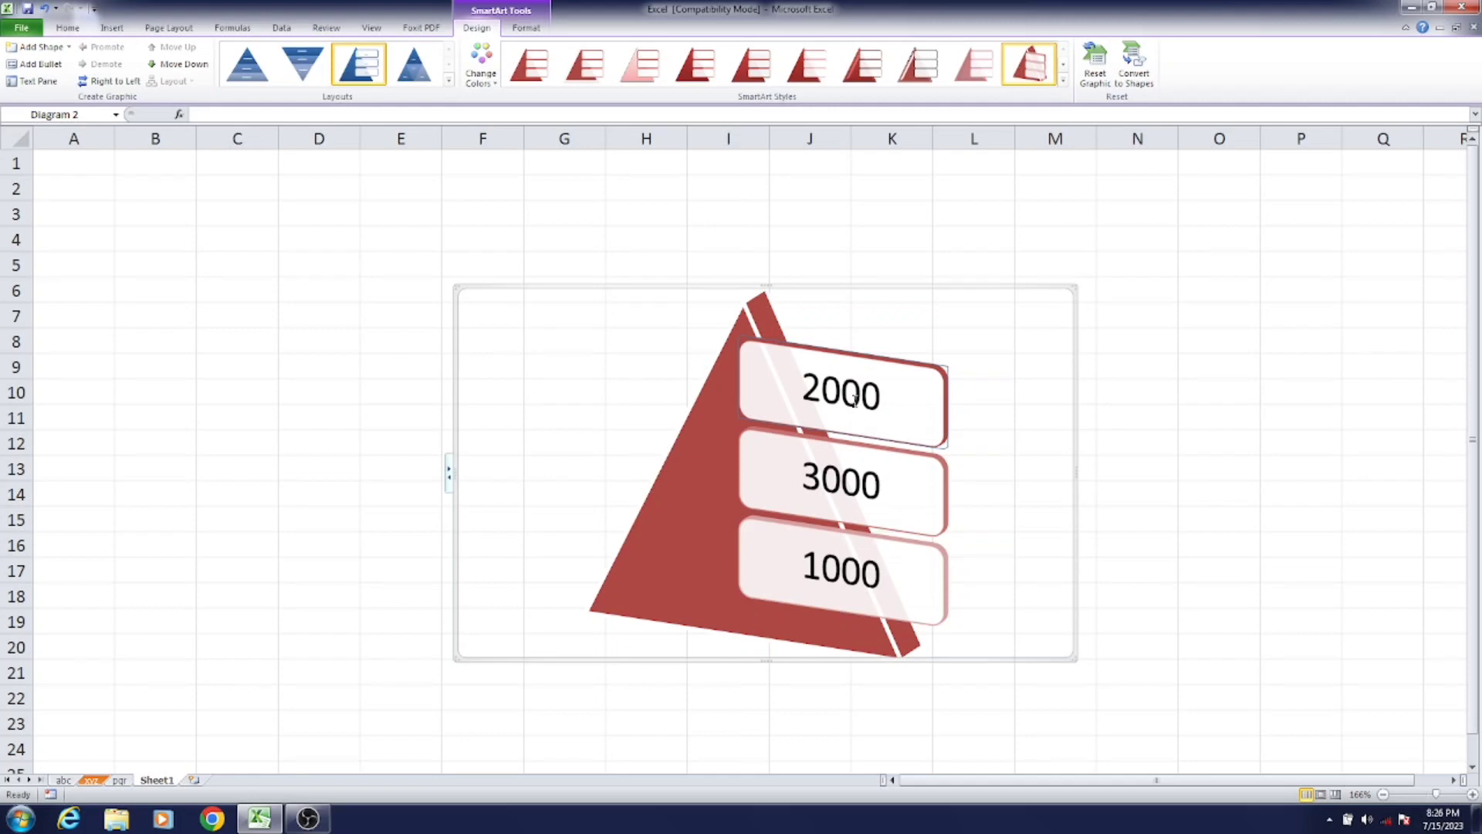
{"action": "left_click_drag", "start_coordinate": [907, 397], "coordinate": [893, 410]}
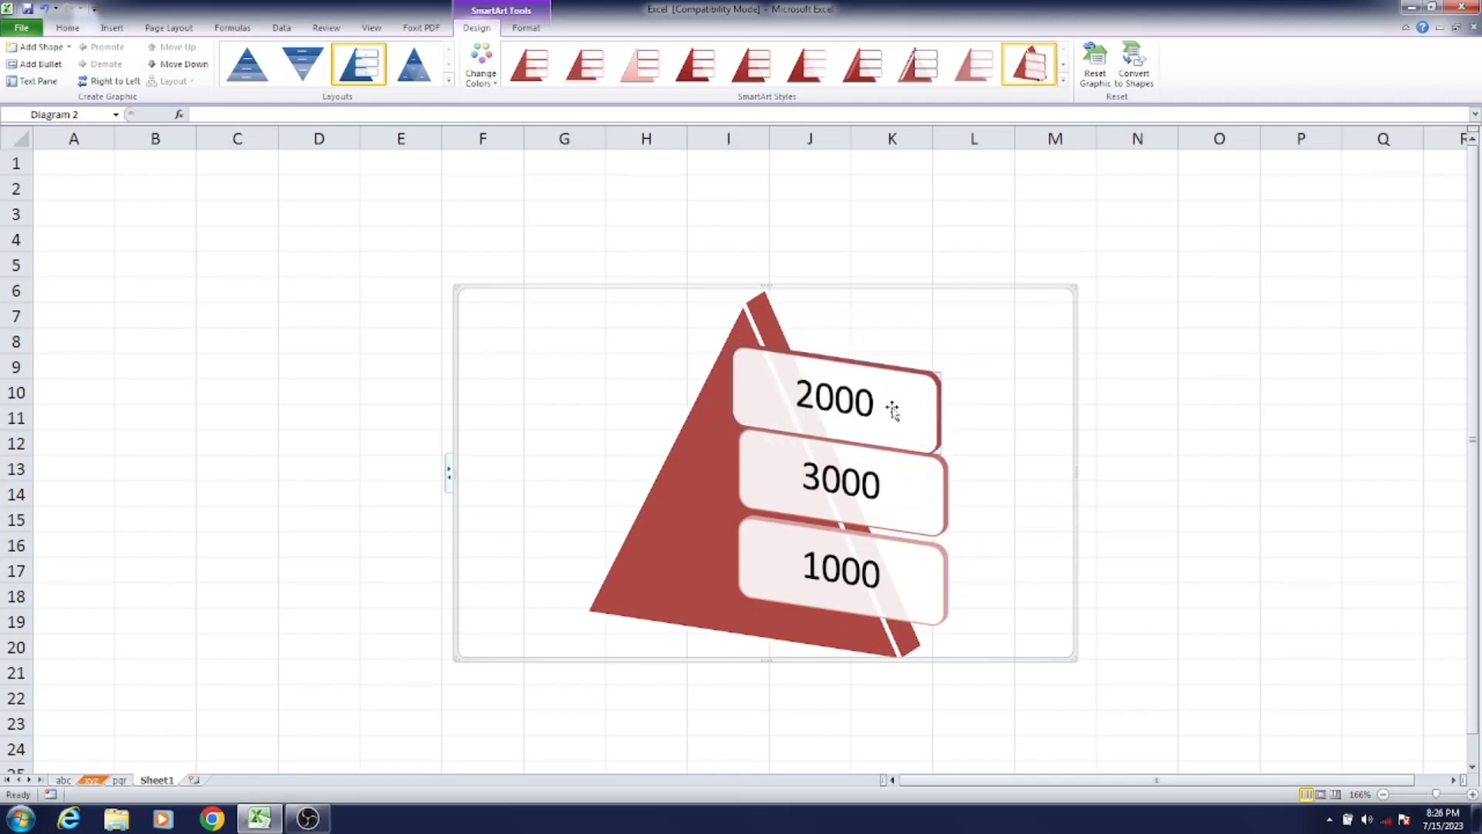
{"action": "left_click", "coordinate": [838, 398]}
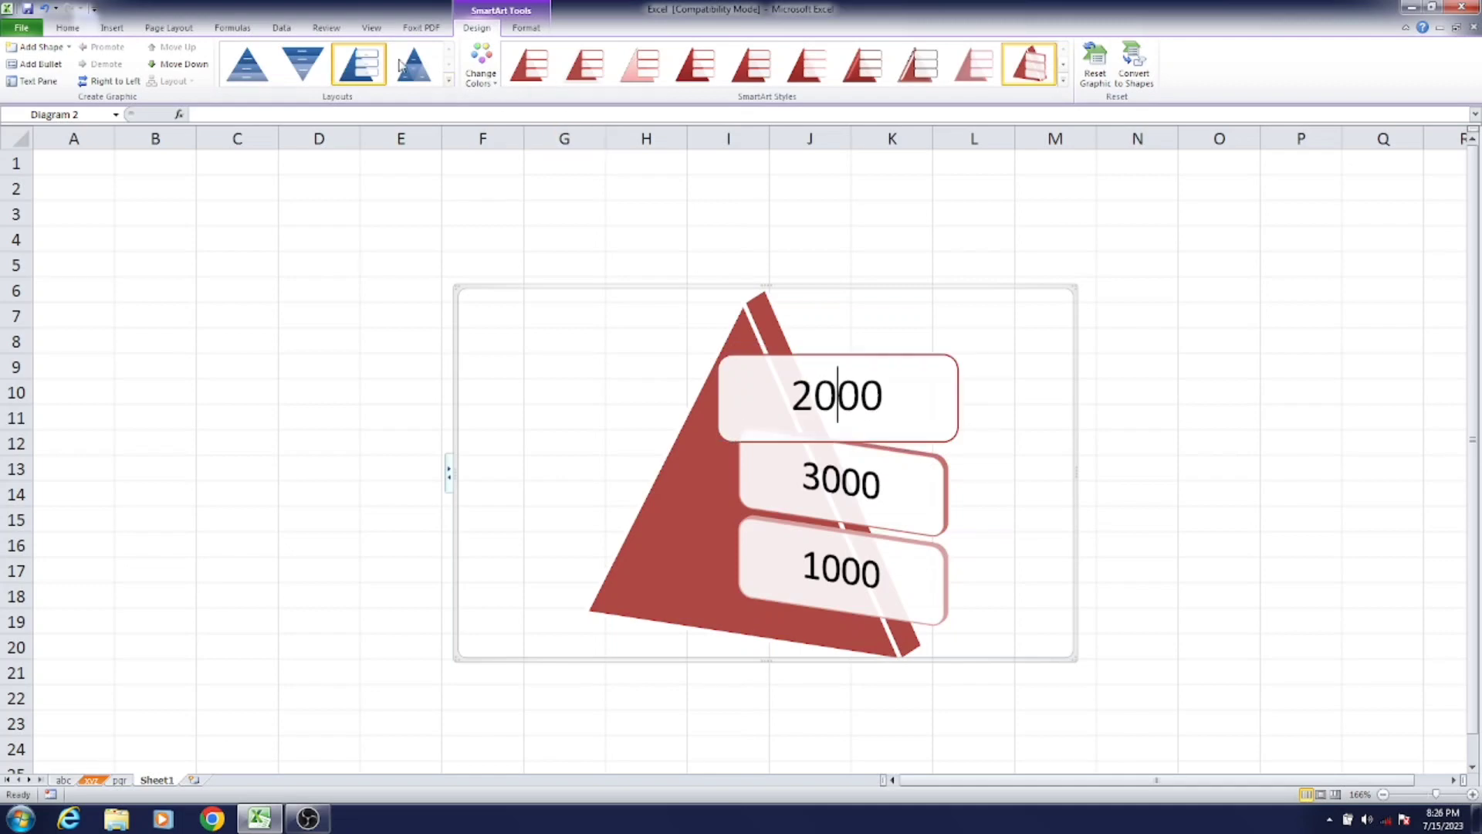
{"action": "left_click", "coordinate": [526, 27]}
- Give 2000 a red outlined WordArt style and 3000 a blue WordArt style
{"action": "left_click", "coordinate": [606, 78]}
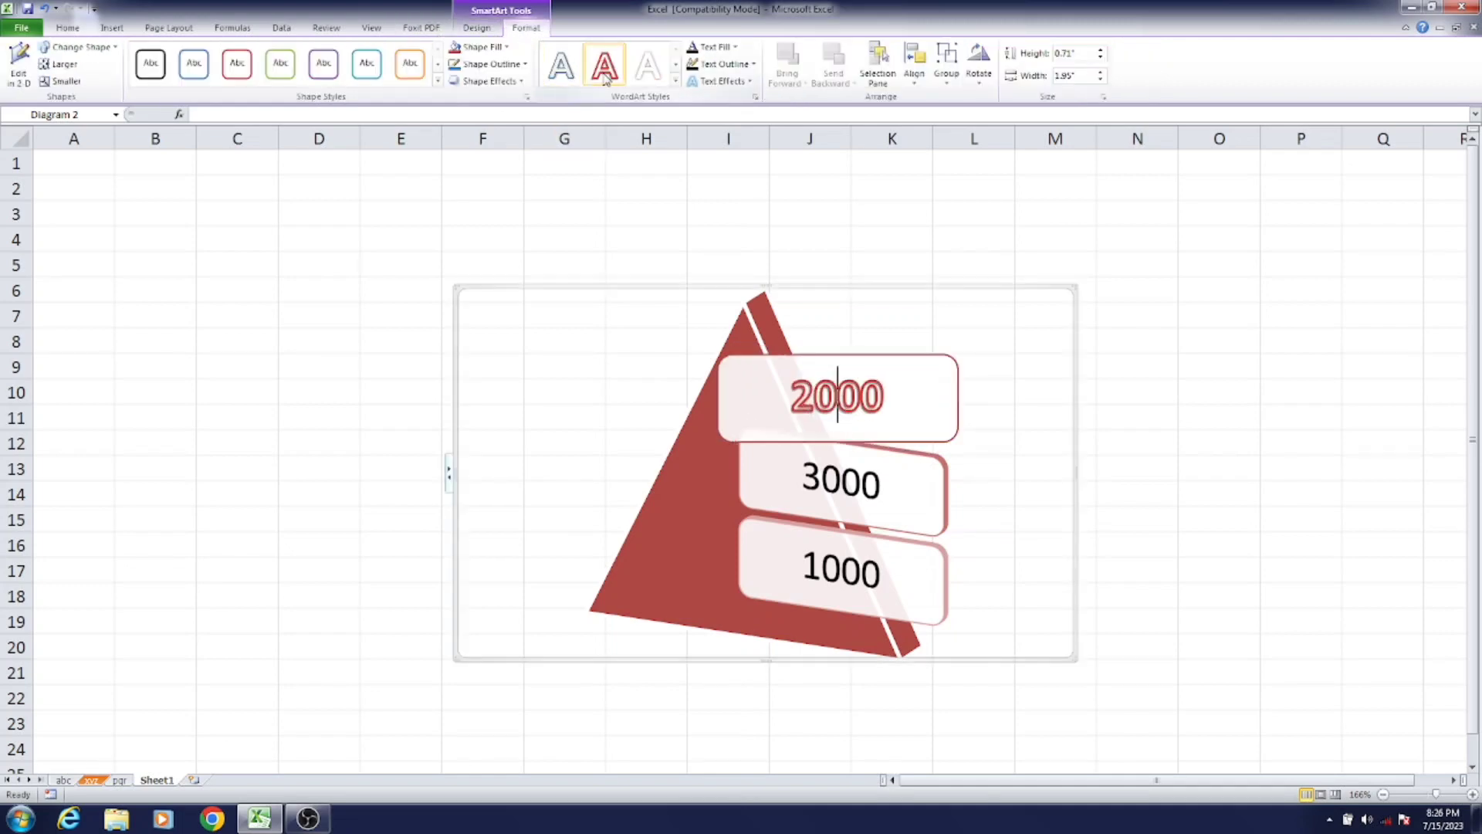
{"action": "key", "text": "Down"}
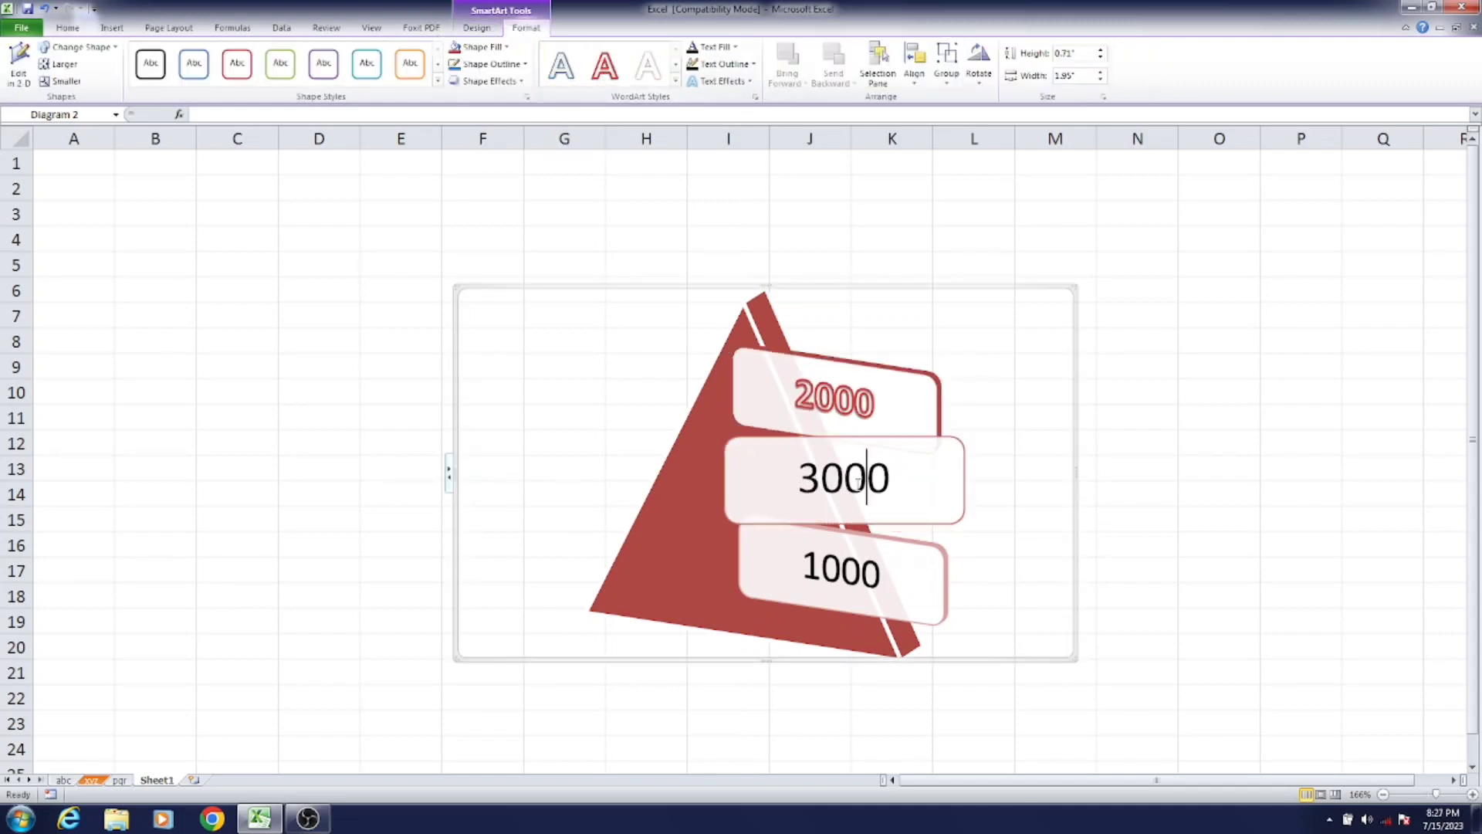
{"action": "left_click", "coordinate": [676, 81]}
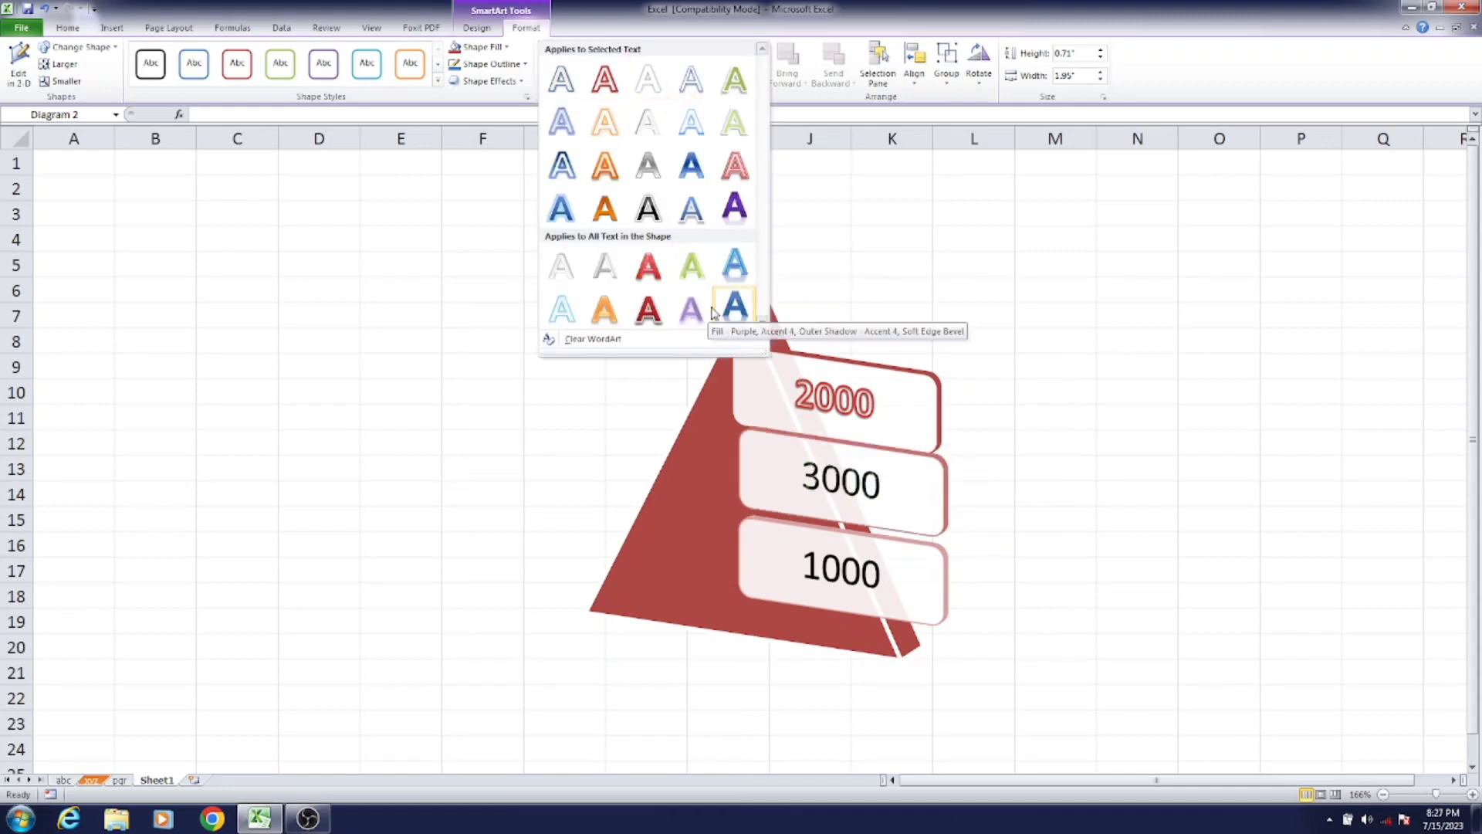
{"action": "left_click", "coordinate": [735, 309]}
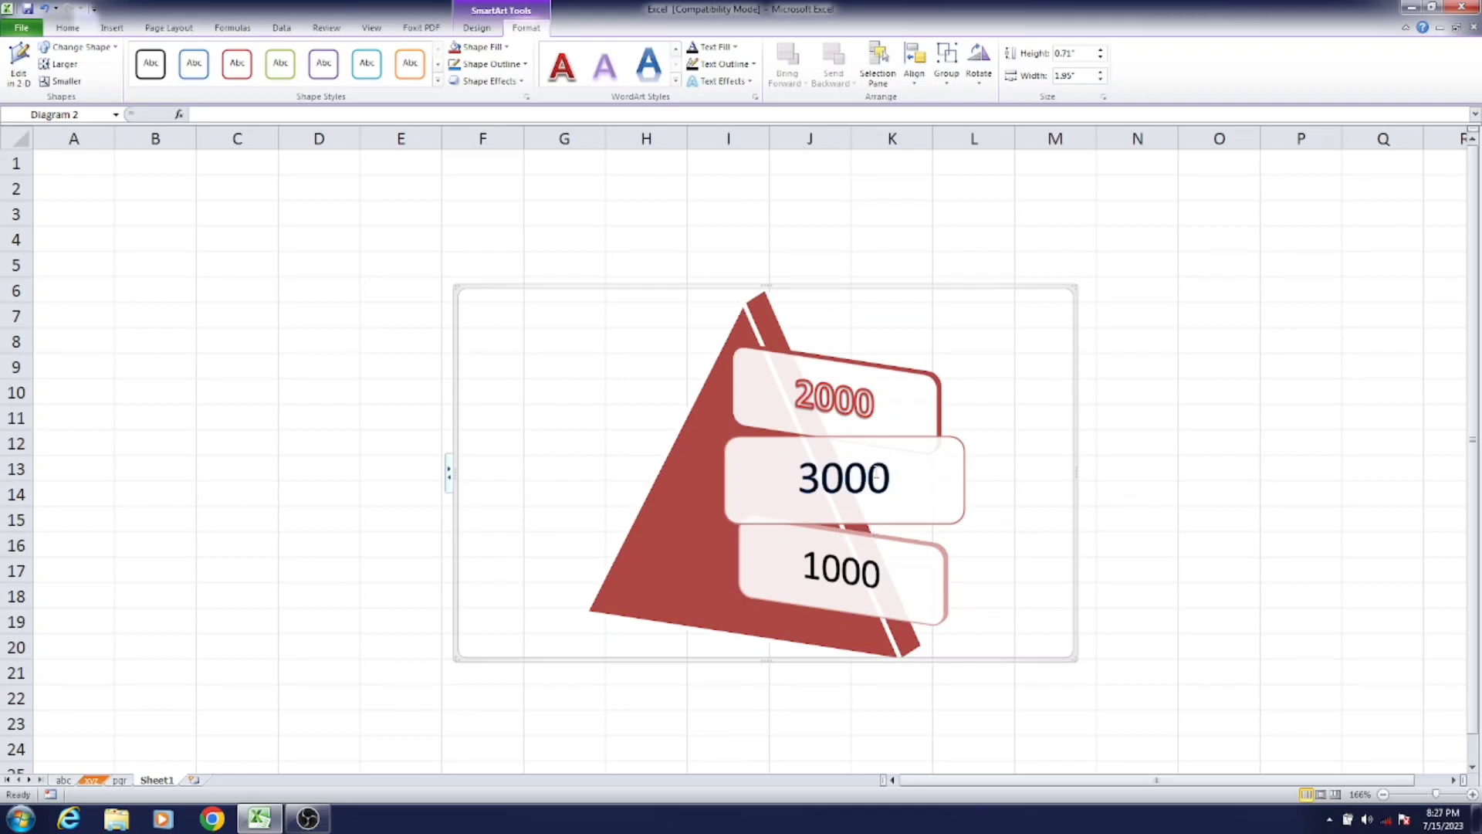
{"action": "left_click_drag", "start_coordinate": [892, 477], "coordinate": [796, 475]}
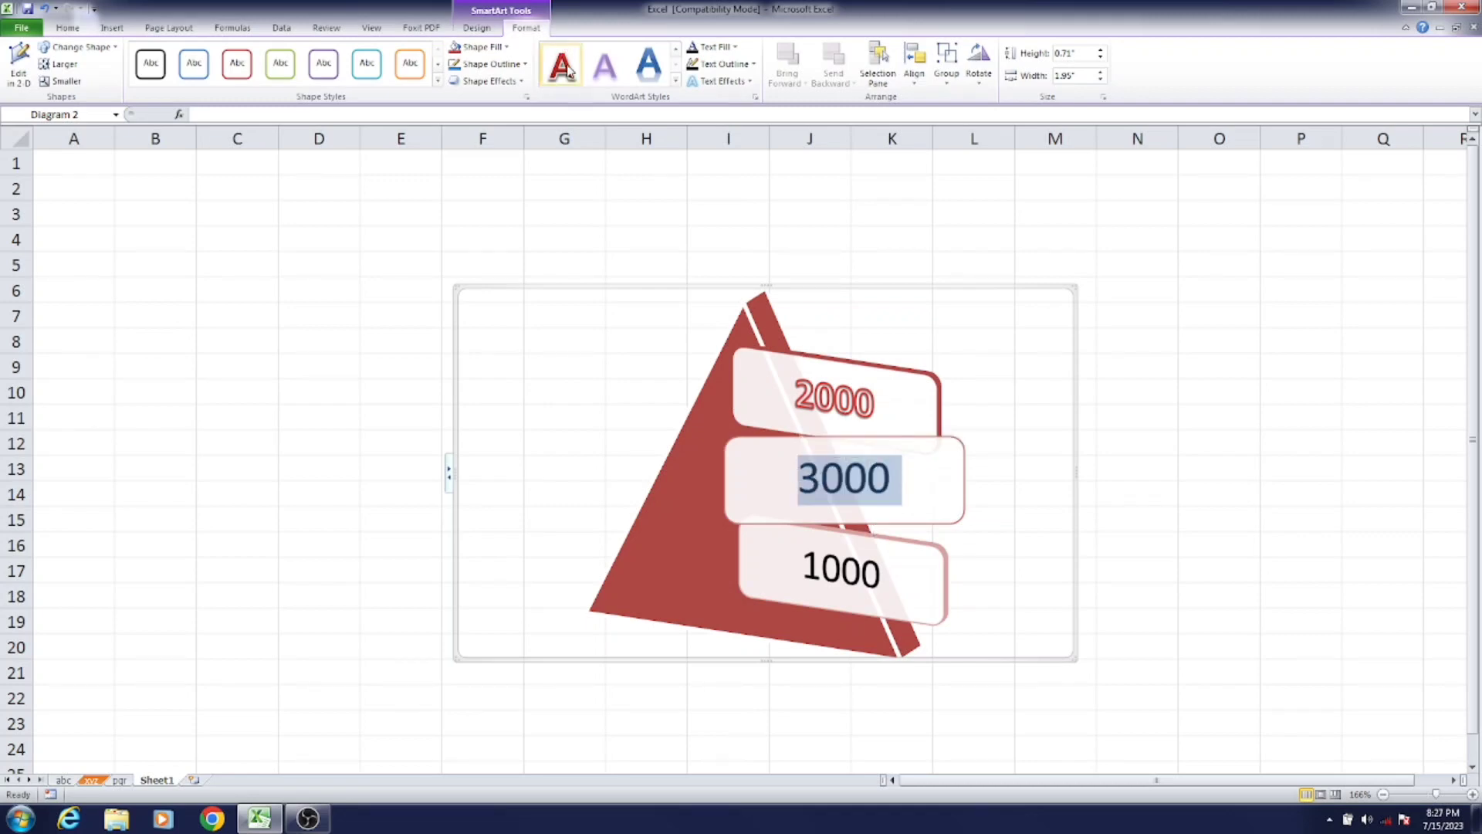
{"action": "left_click", "coordinate": [651, 71]}
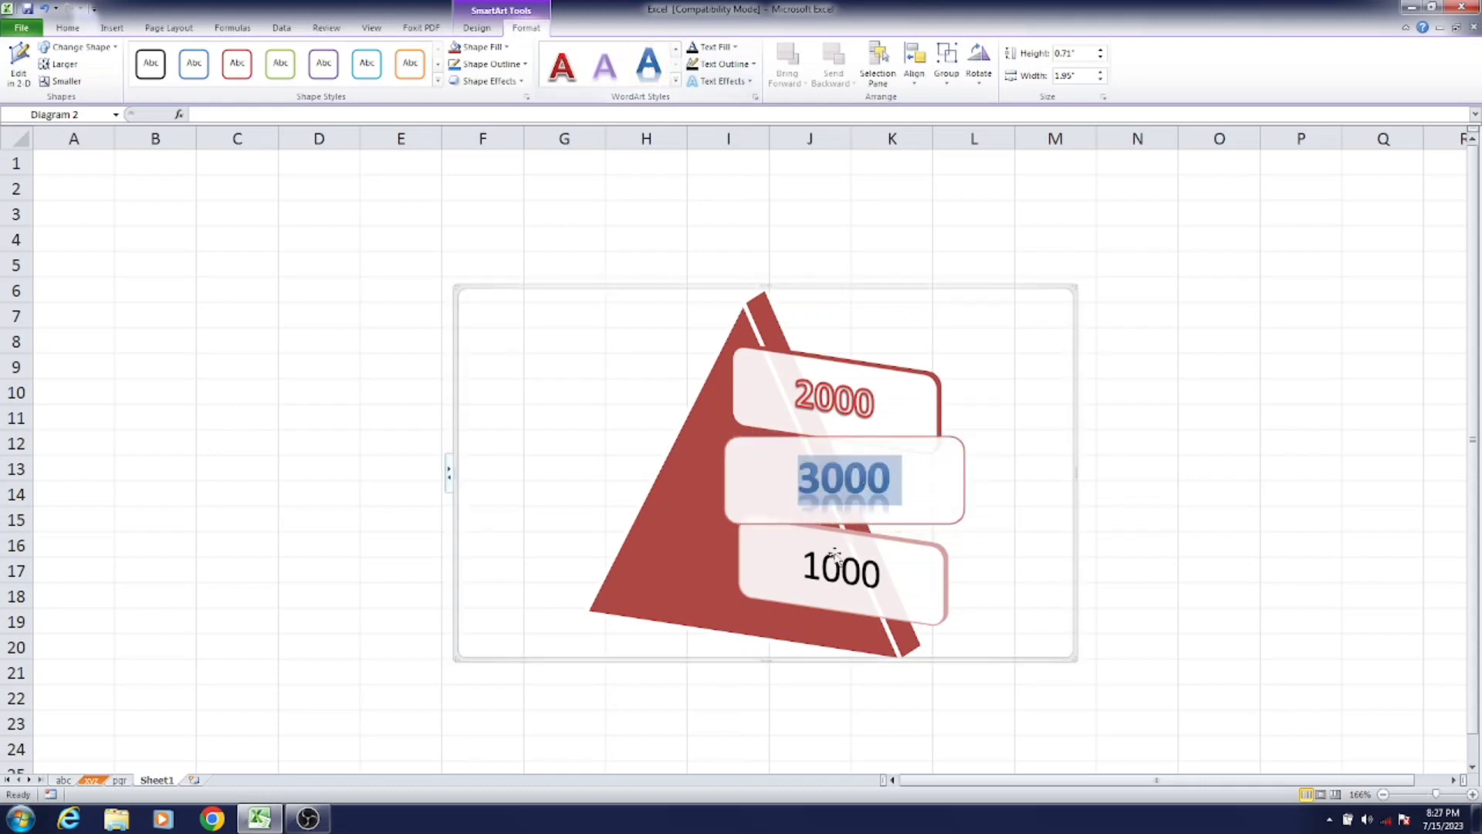
- Give the 1000 label an orange WordArt style from the full WordArt gallery
{"action": "left_click", "coordinate": [844, 567]}
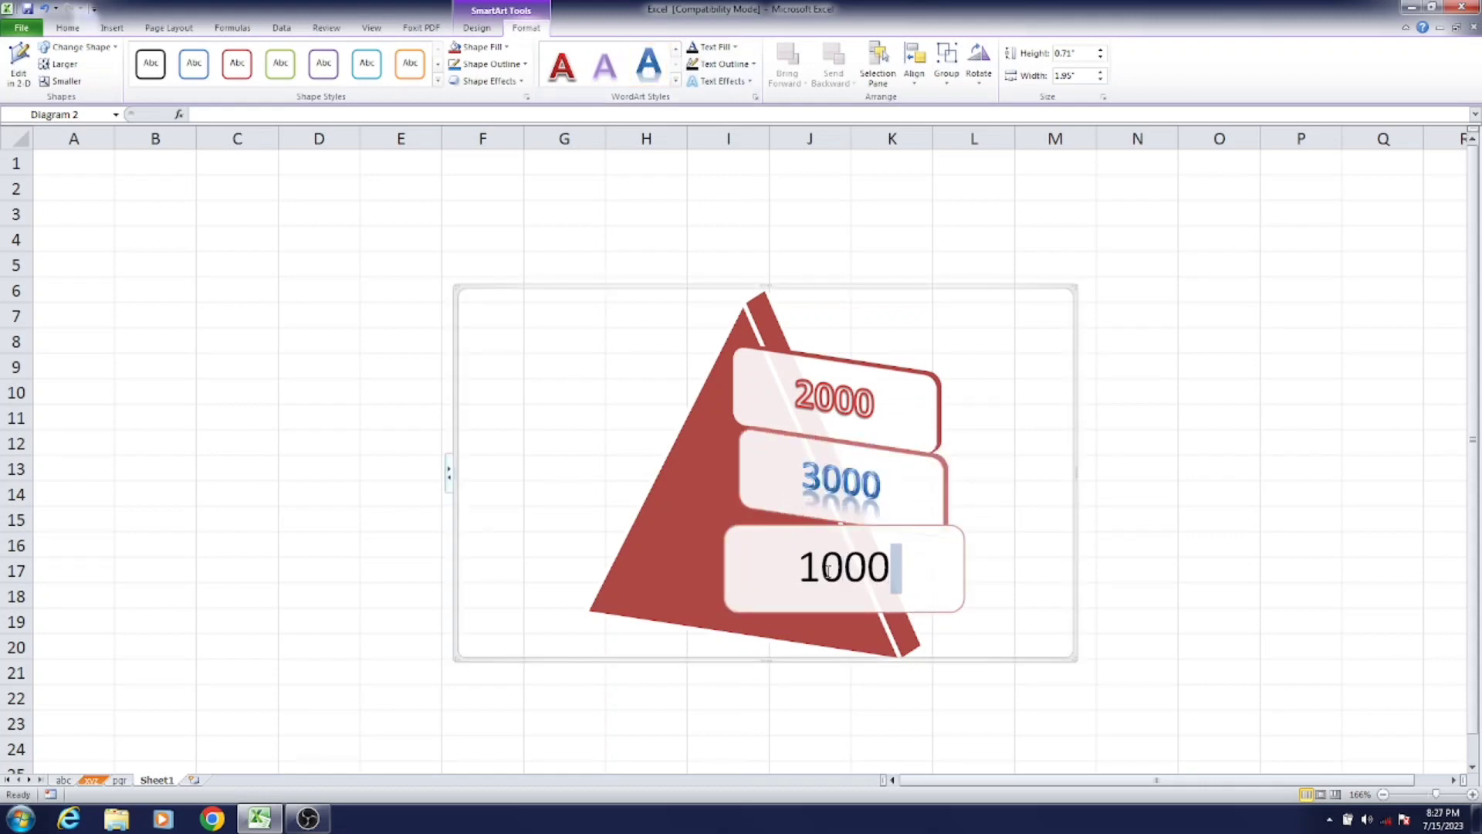
{"action": "left_click_drag", "start_coordinate": [894, 569], "coordinate": [795, 567]}
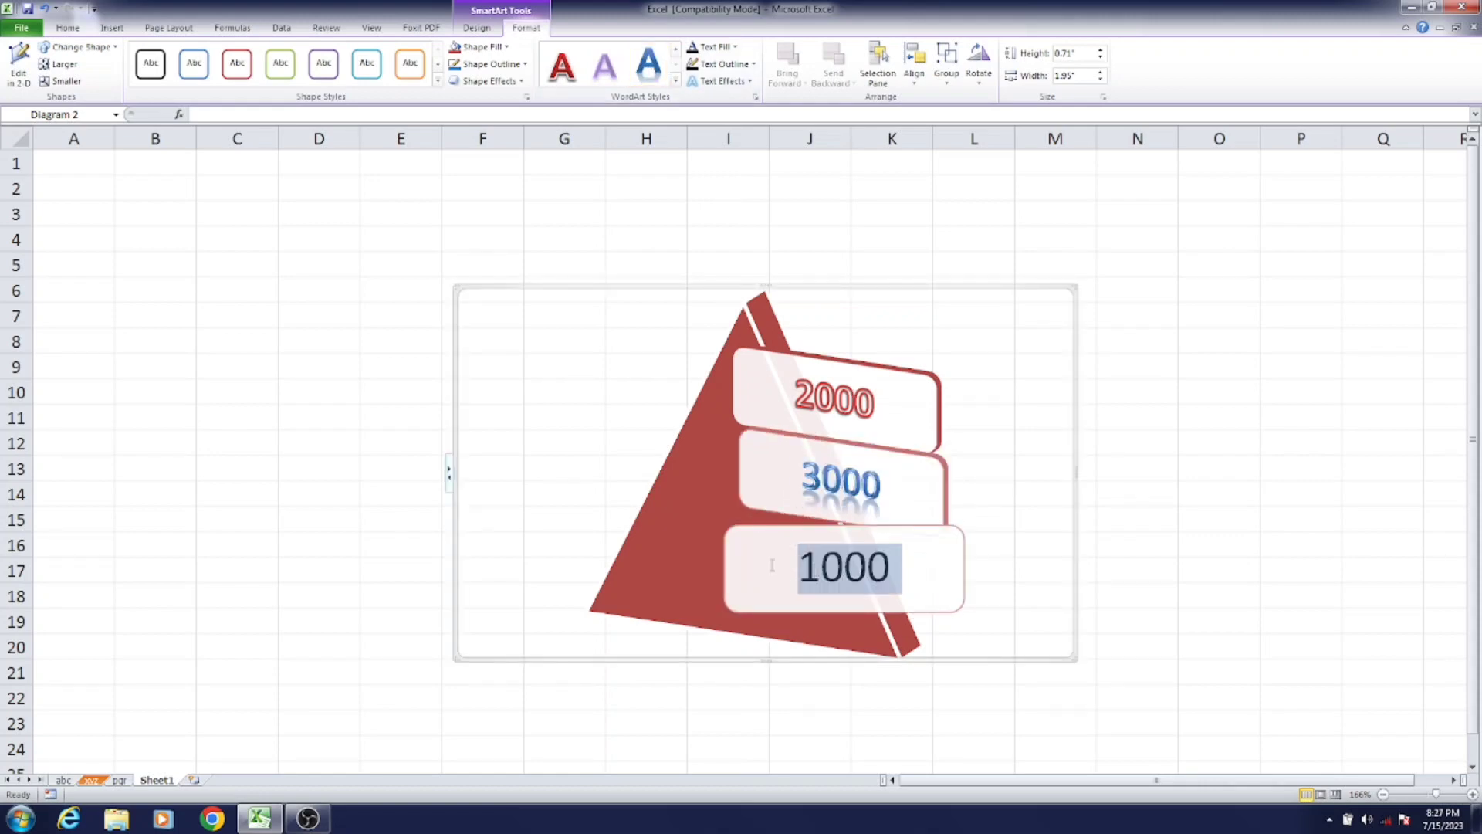
{"action": "left_click", "coordinate": [676, 80]}
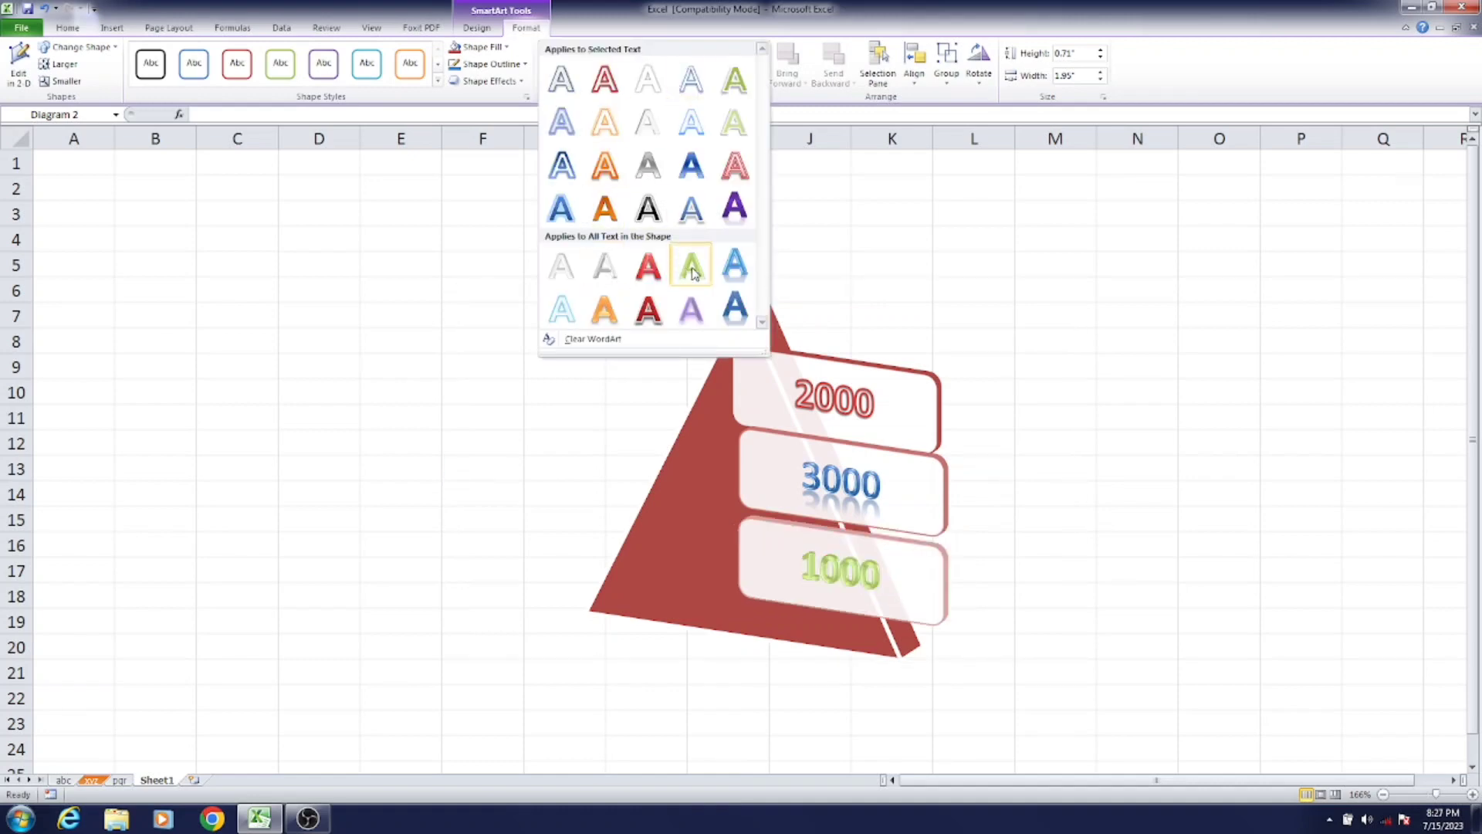
{"action": "left_click", "coordinate": [606, 212]}
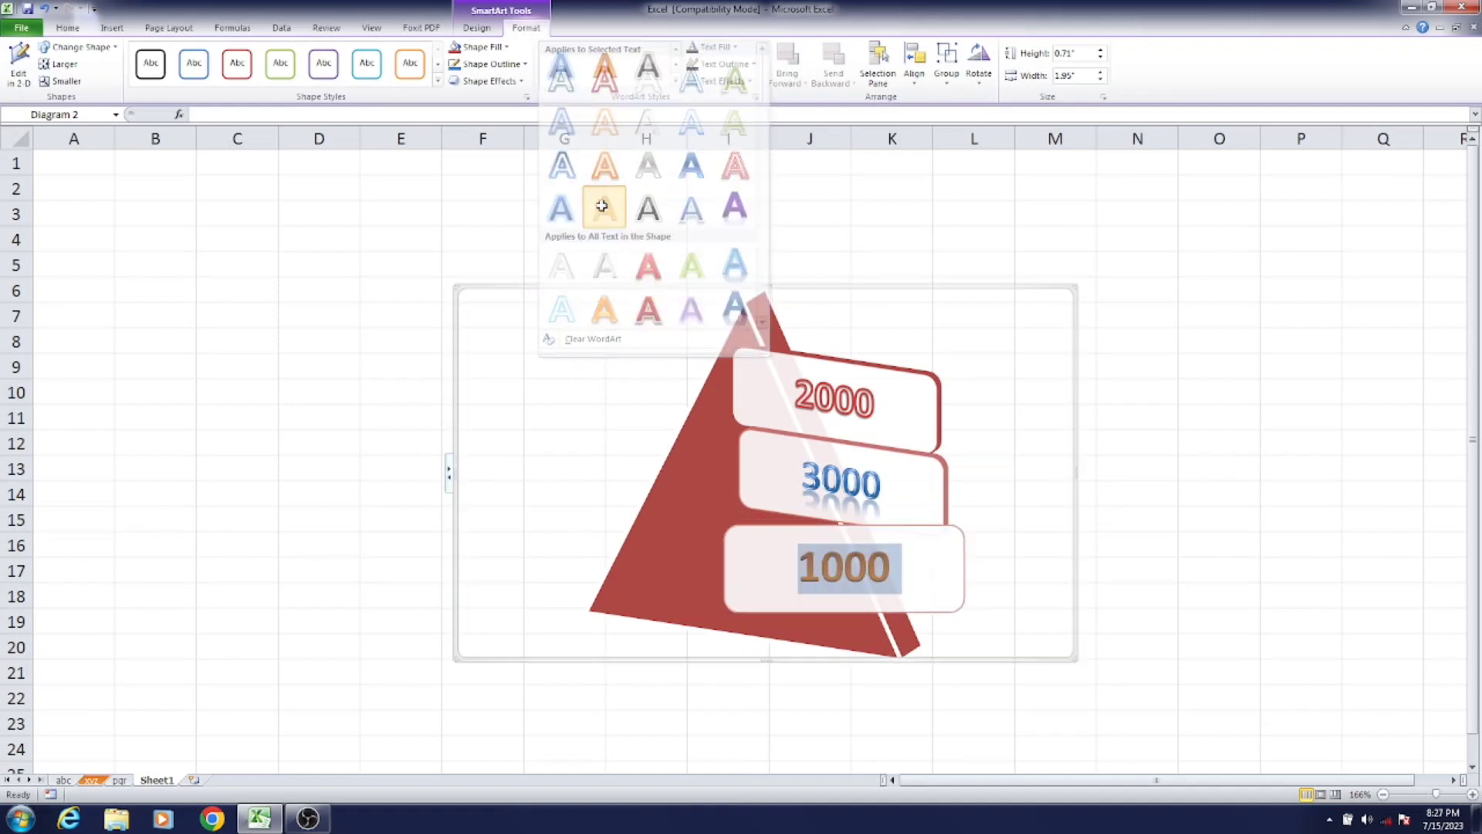
{"action": "left_click", "coordinate": [1053, 336]}
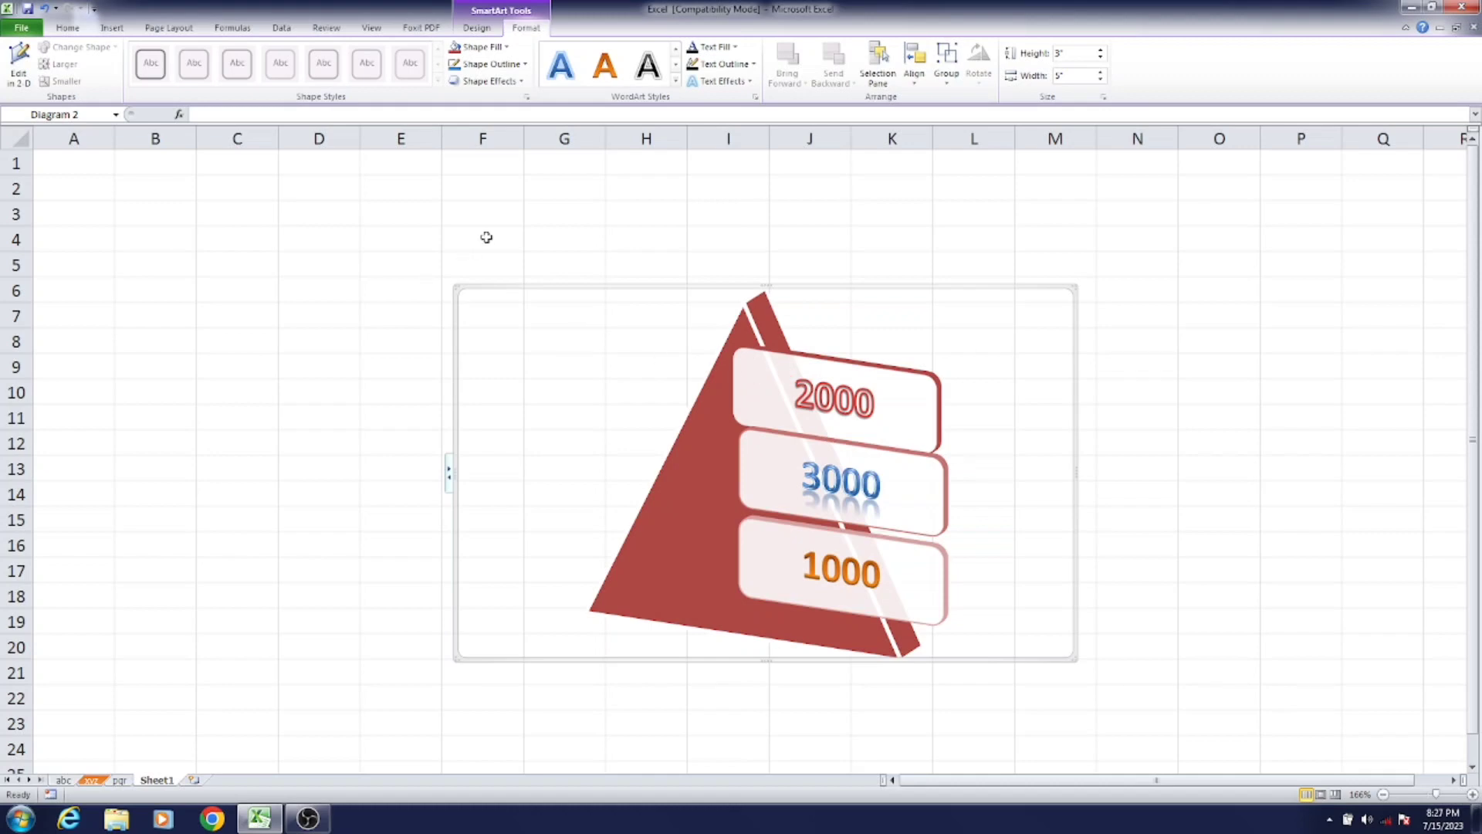
{"action": "left_click", "coordinate": [508, 50]}
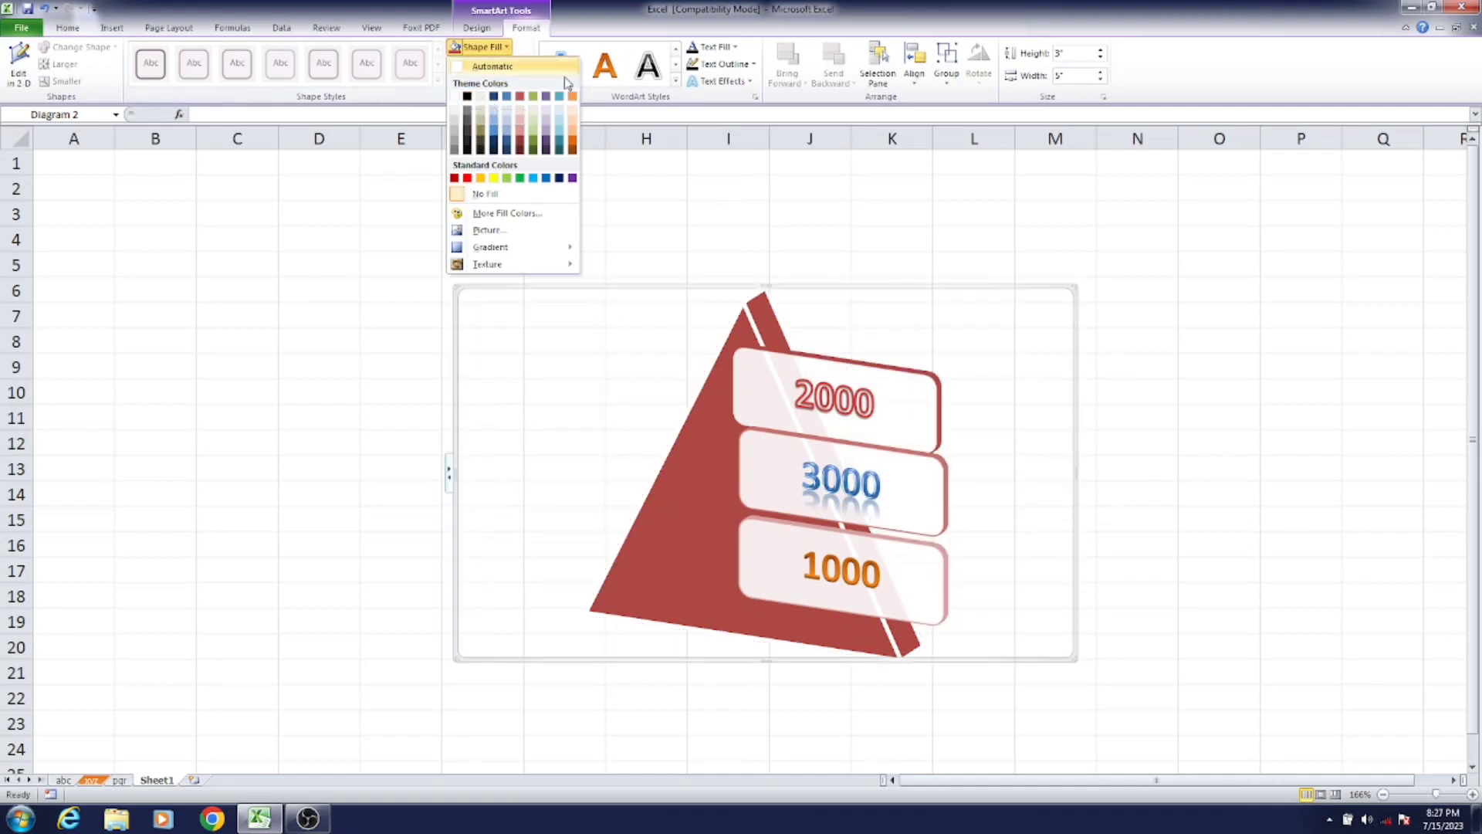
{"action": "left_click", "coordinate": [381, 160]}
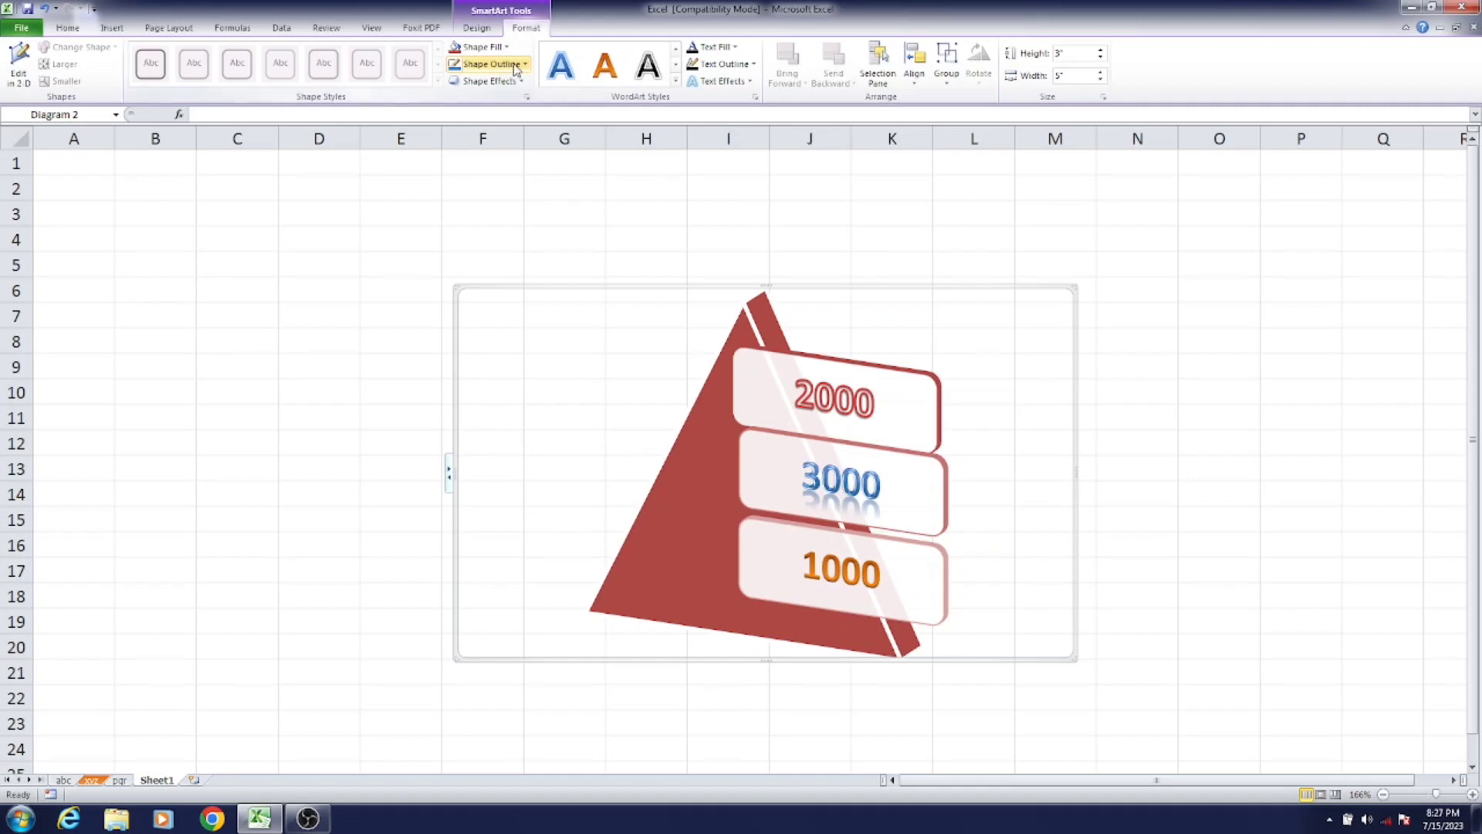
{"action": "left_click", "coordinate": [515, 68]}
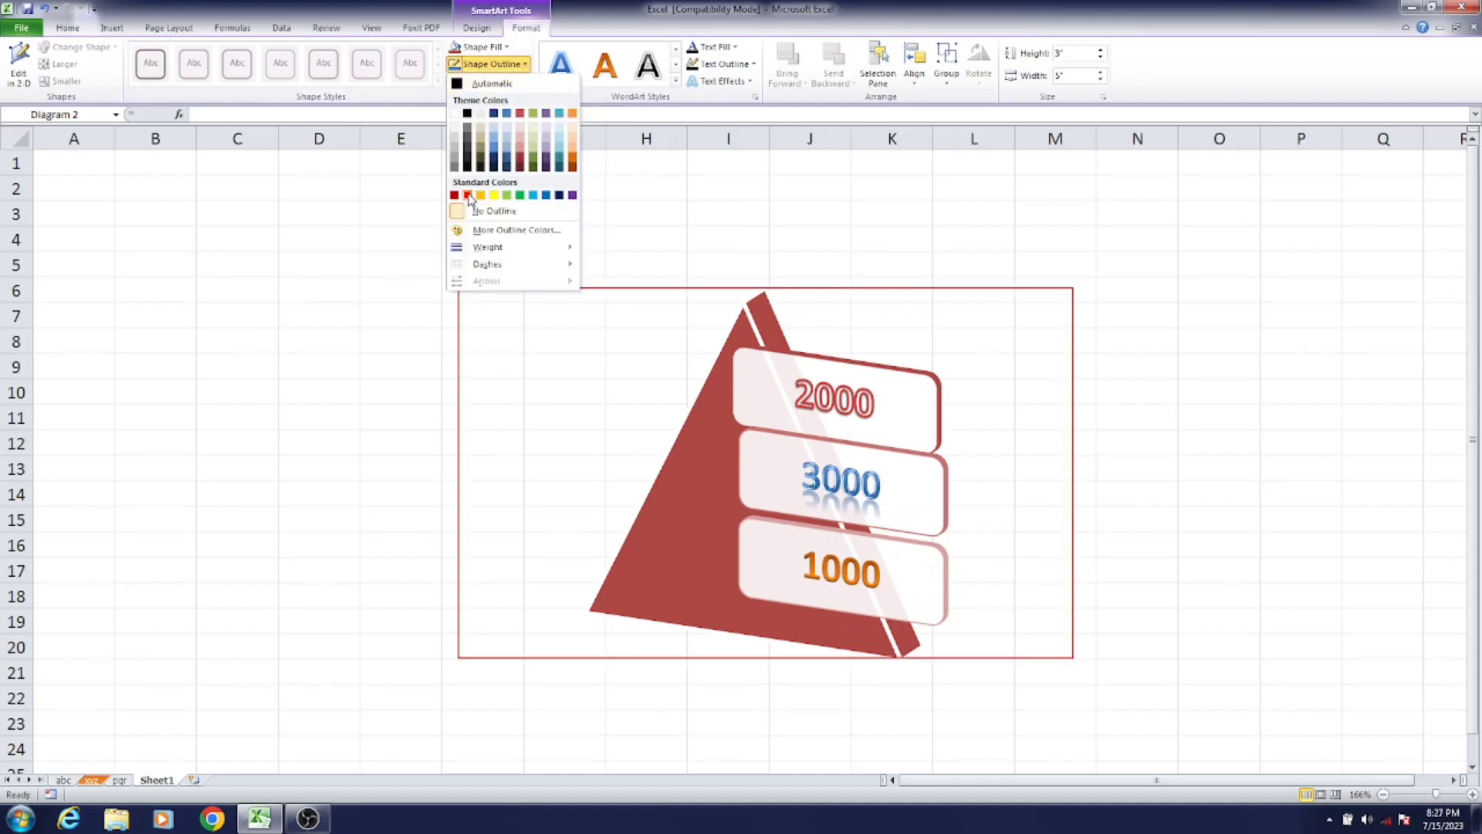
{"action": "left_click", "coordinate": [391, 190]}
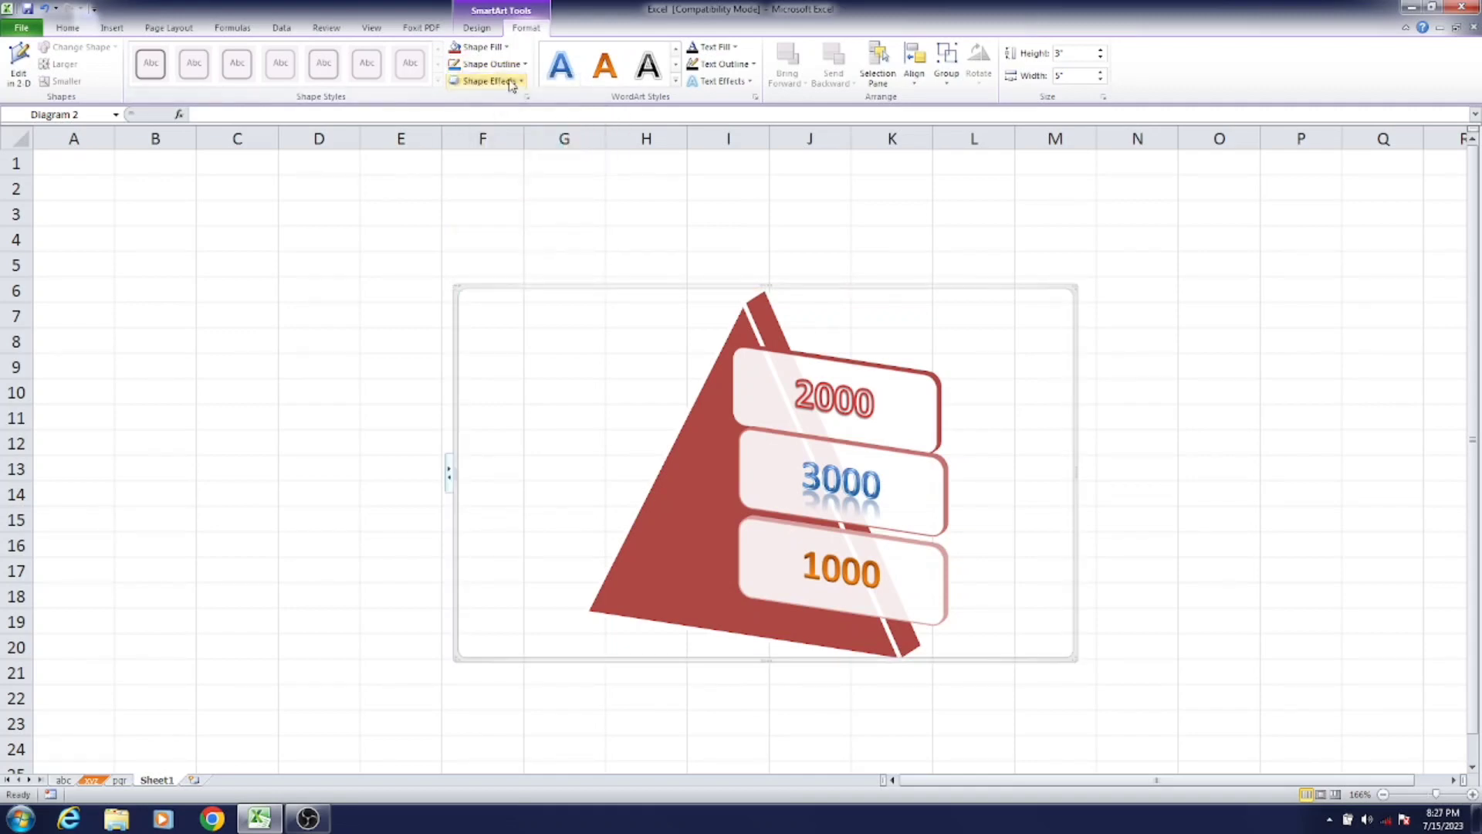
- Add a Shape Effects reflection variation beneath the red pyramid shape
{"action": "left_click", "coordinate": [512, 81]}
{"action": "mouse_move", "coordinate": [497, 145]}
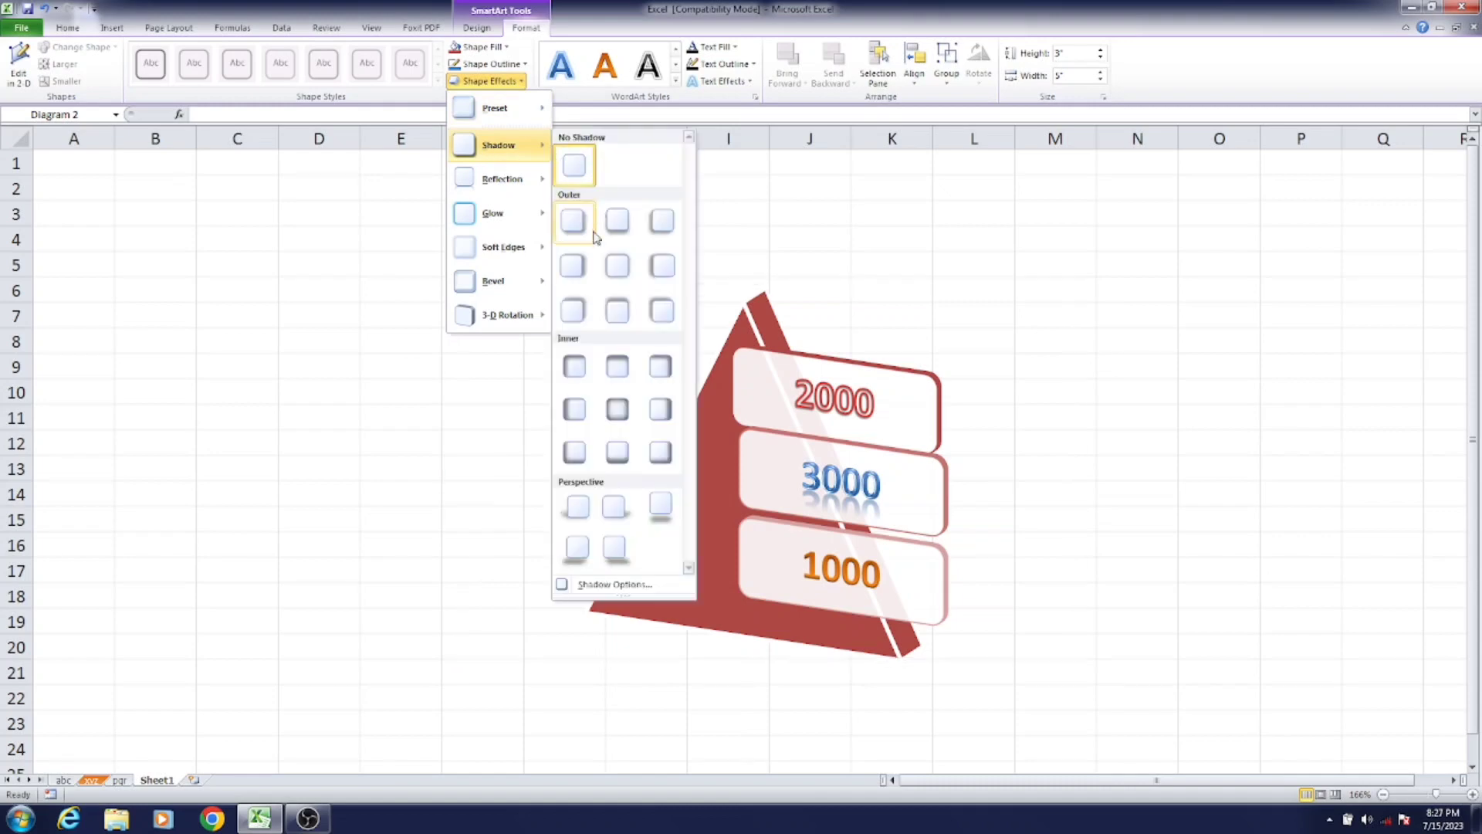
{"action": "left_click", "coordinate": [618, 409]}
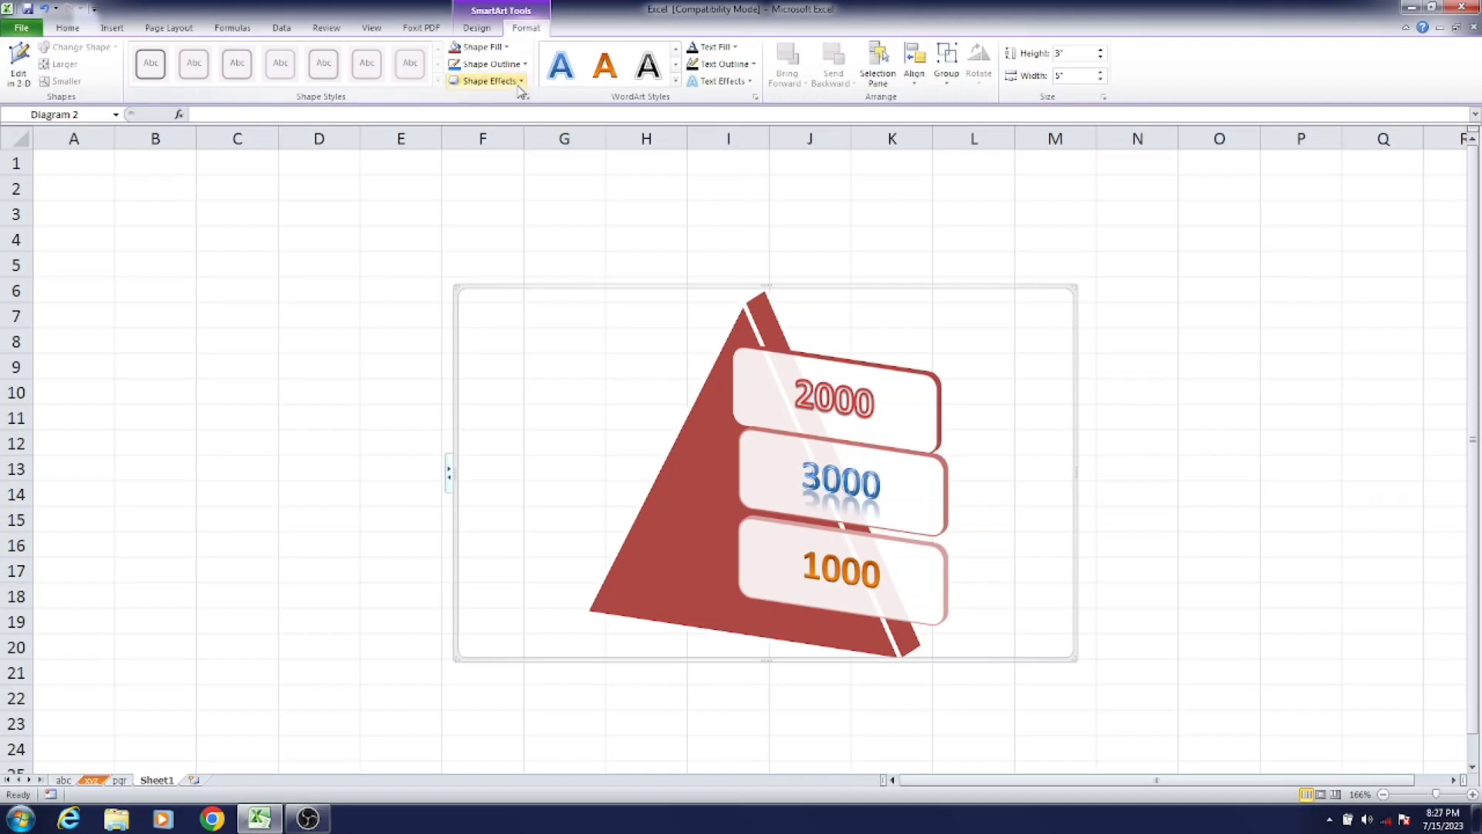
{"action": "key", "text": "Tab"}
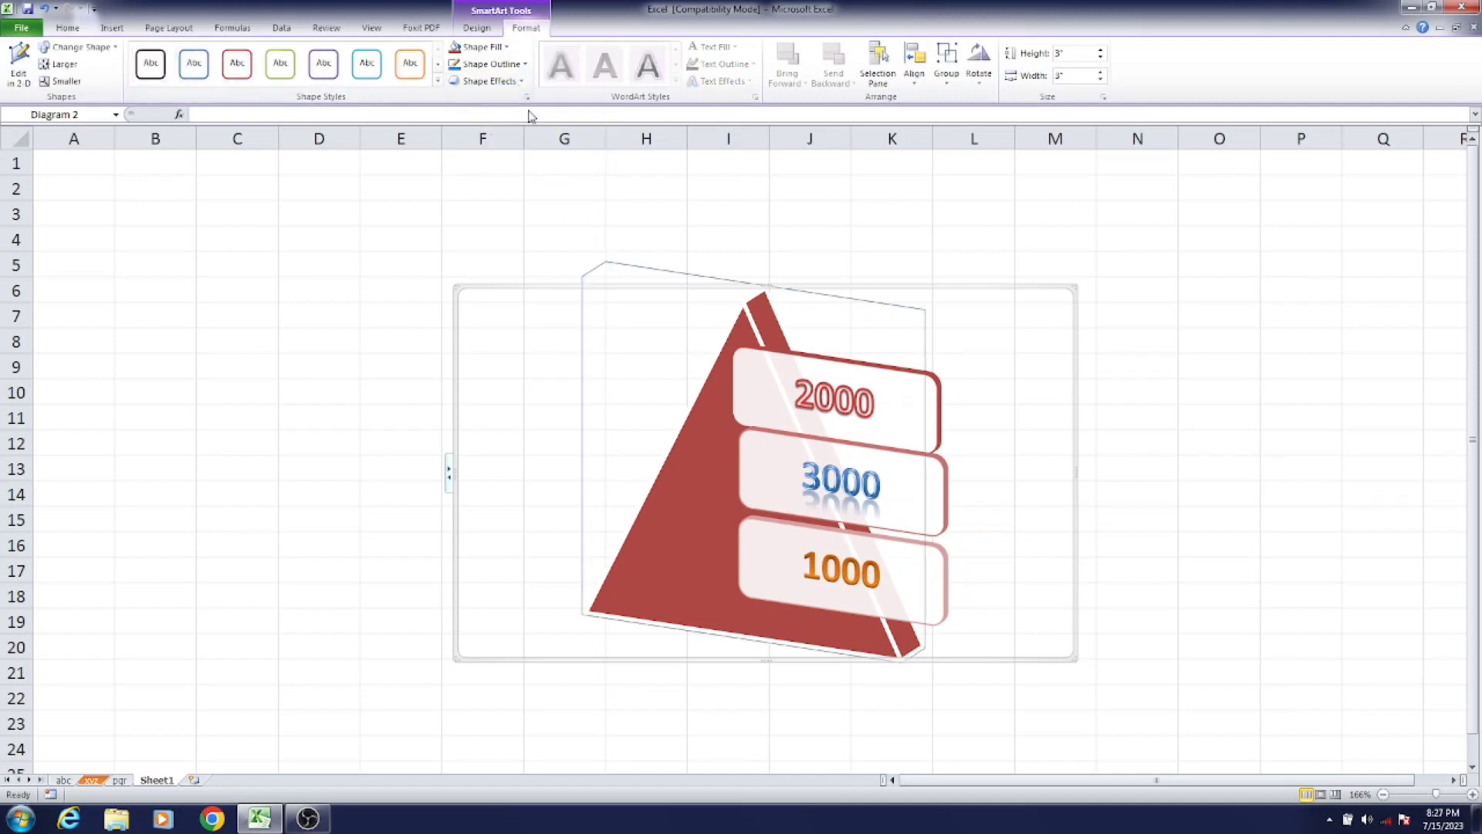
{"action": "left_click", "coordinate": [518, 81]}
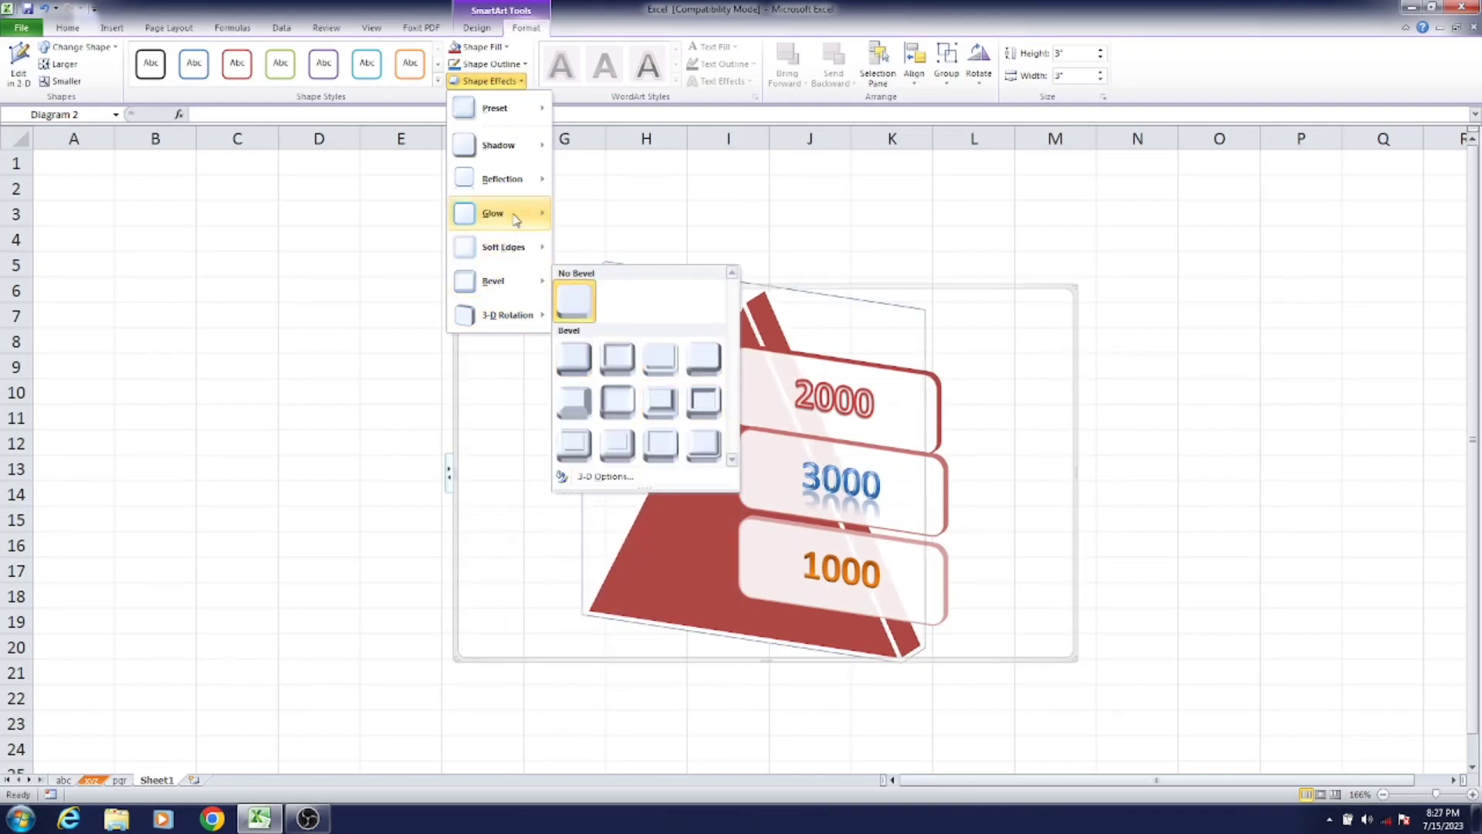
{"action": "mouse_move", "coordinate": [501, 178]}
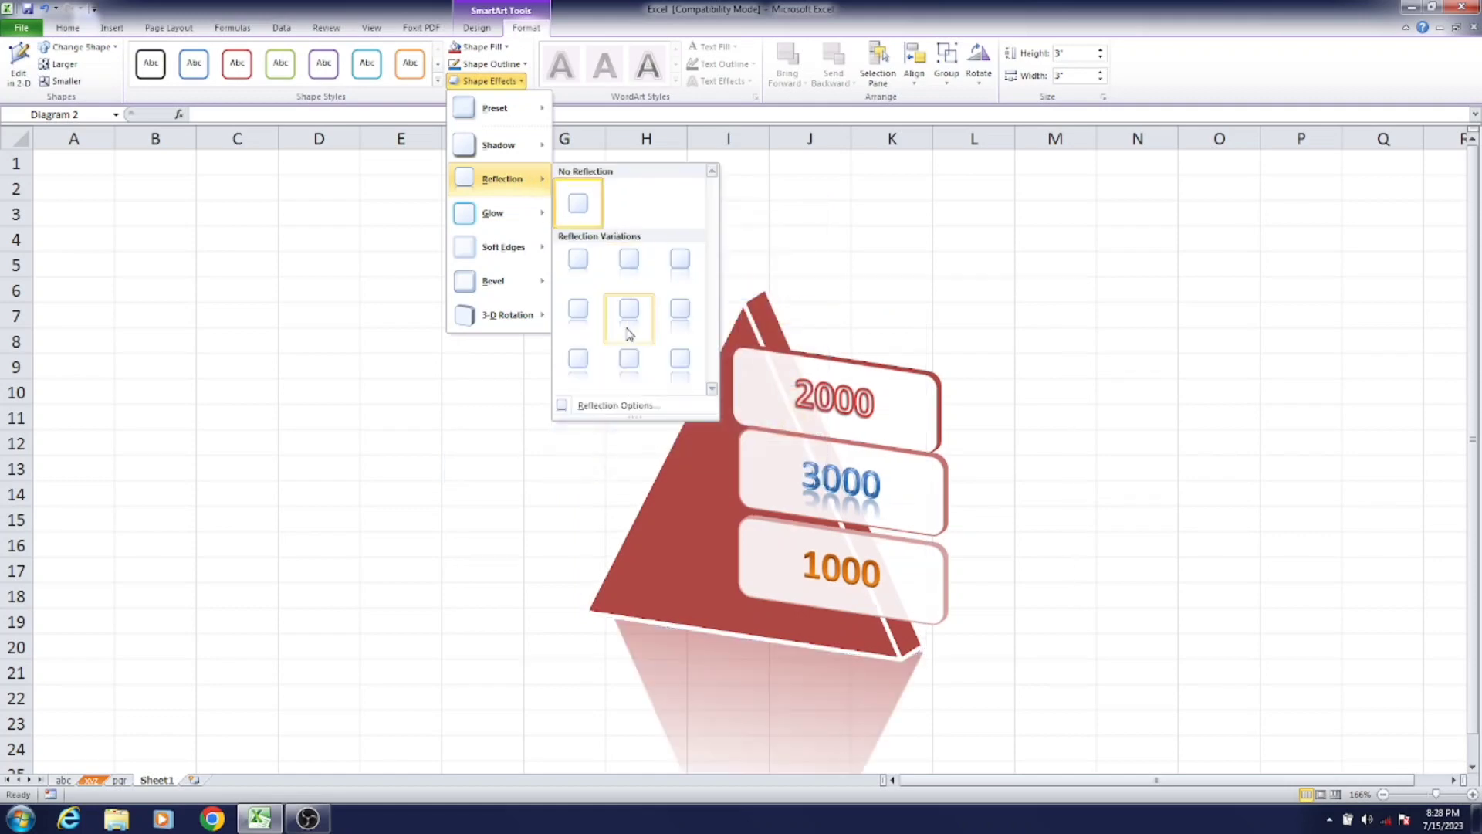
{"action": "left_click", "coordinate": [629, 360]}
- Apply a glow text effect to the 2000, 3000 and 1000 labels
{"action": "left_click", "coordinate": [1158, 339]}
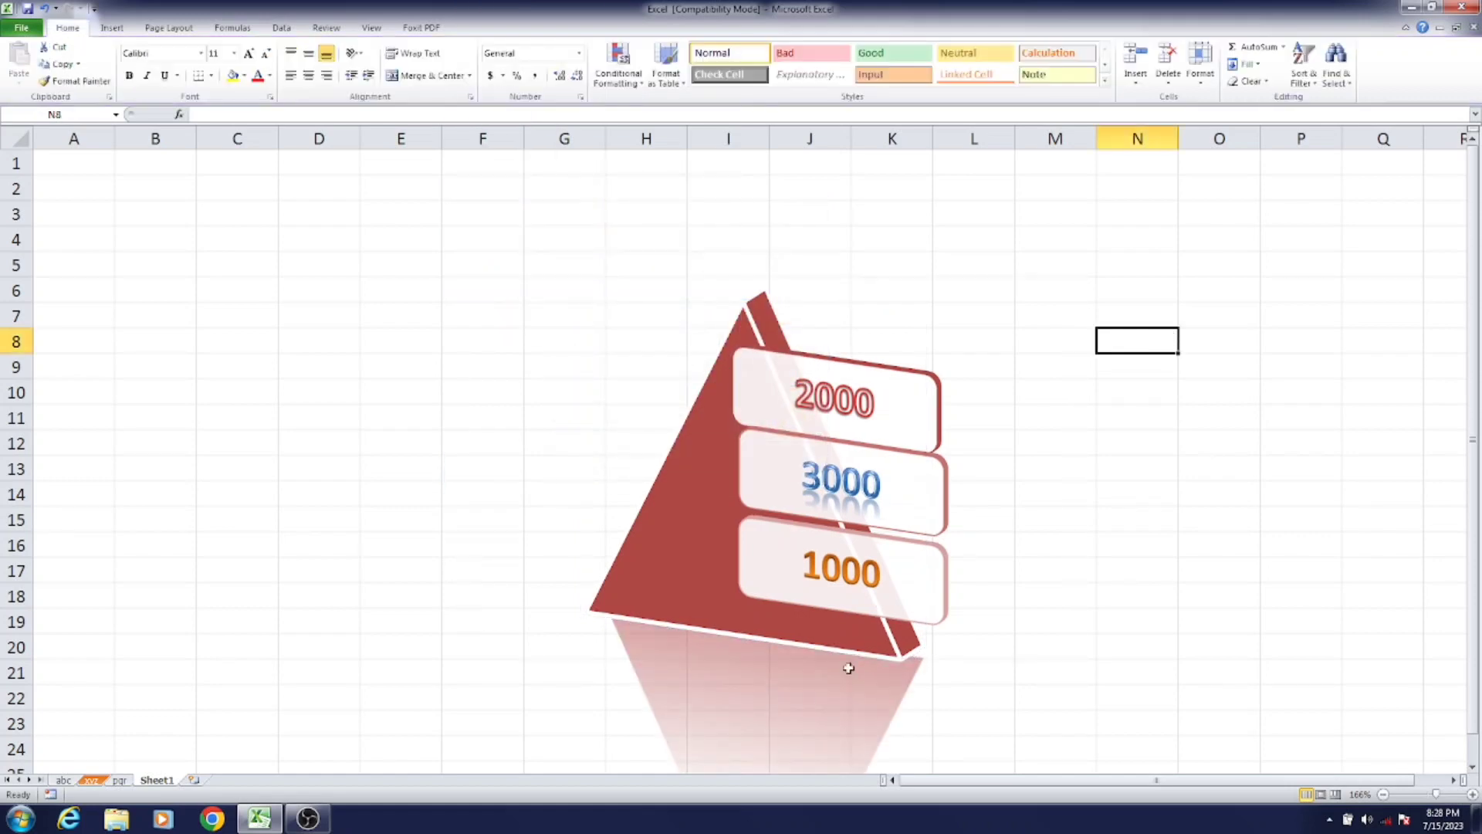
{"action": "left_click", "coordinate": [591, 427]}
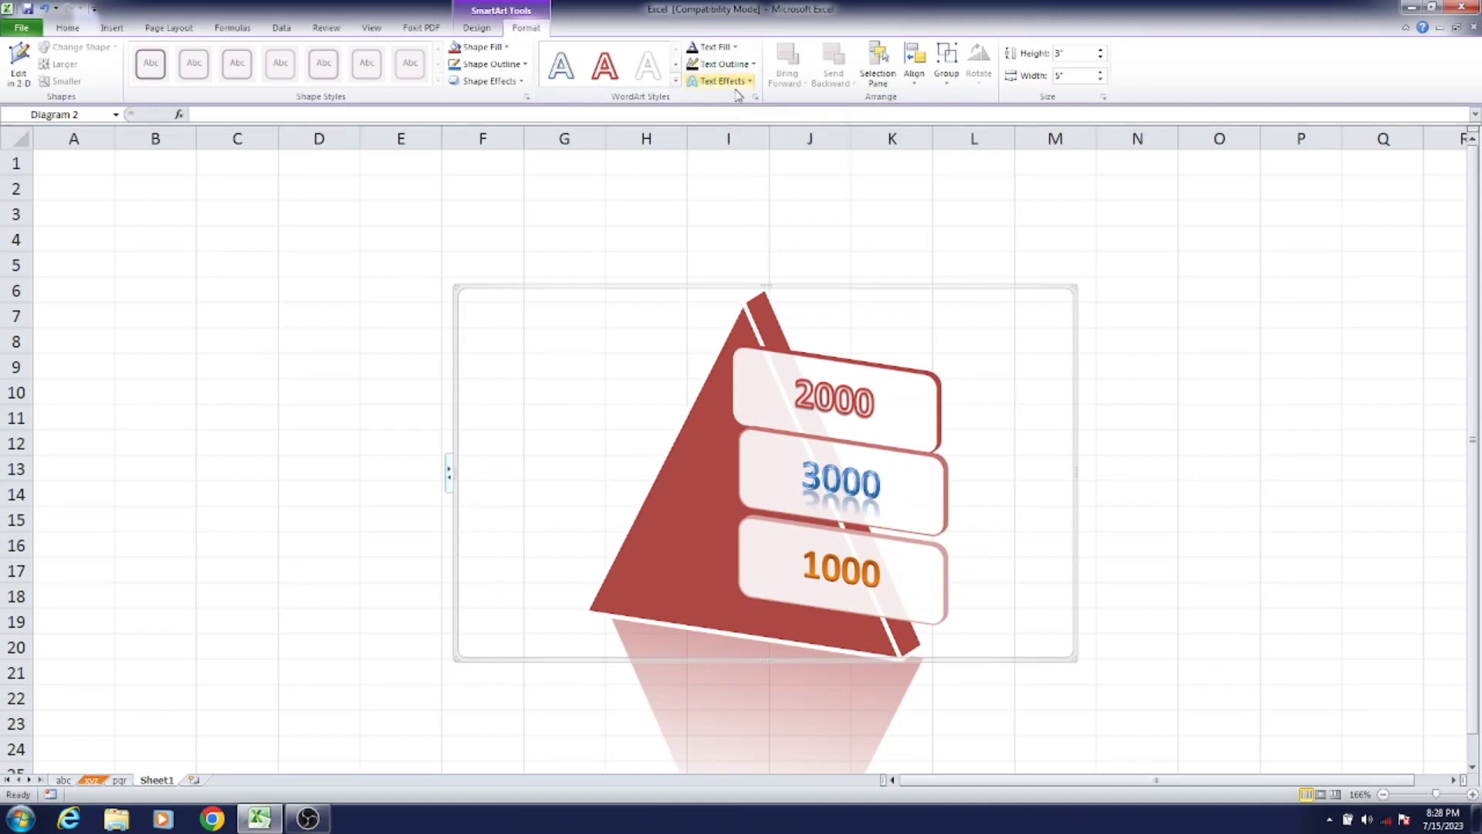
{"action": "left_click", "coordinate": [733, 48]}
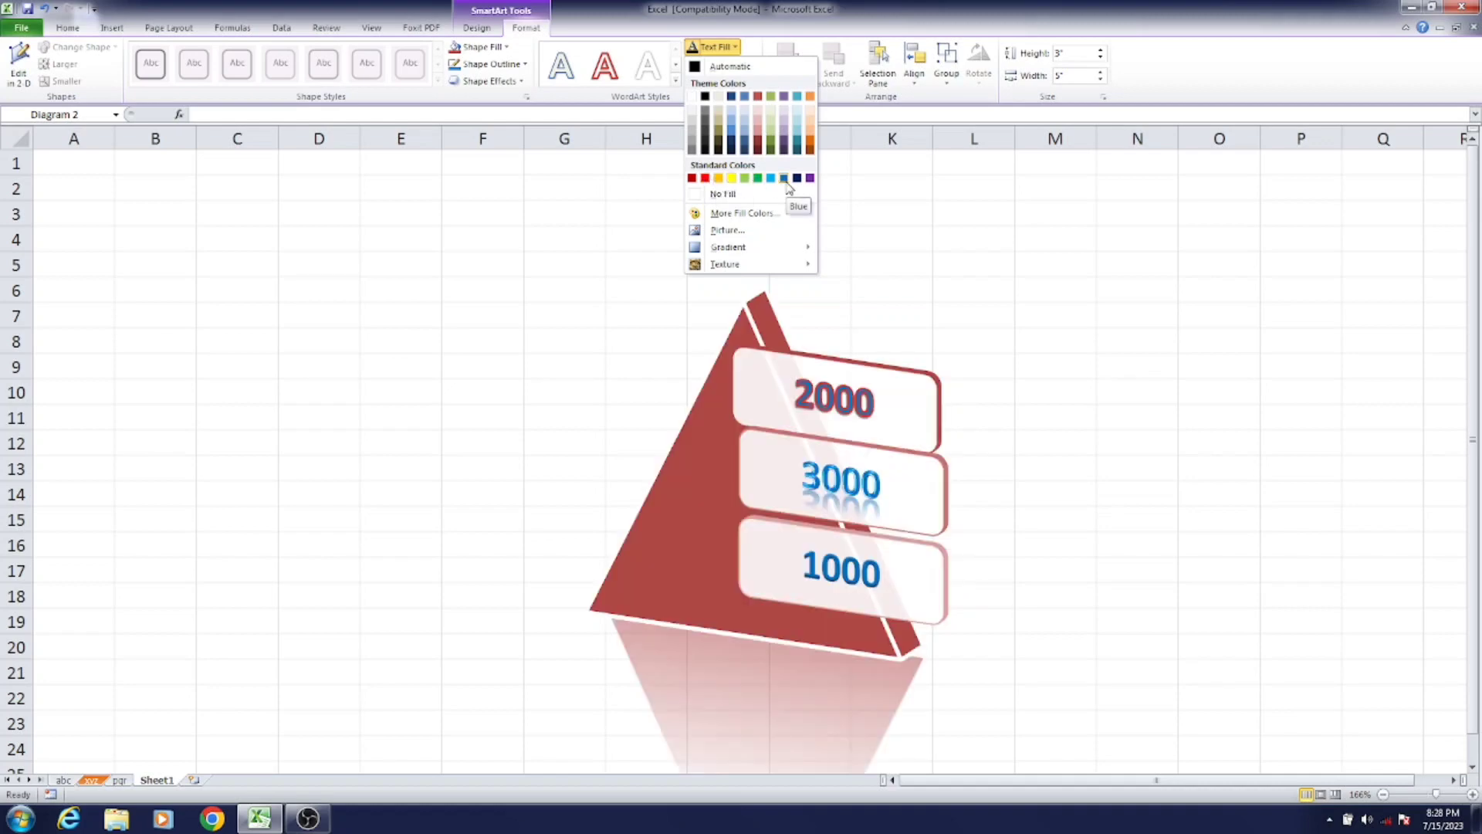
{"action": "left_click", "coordinate": [979, 185]}
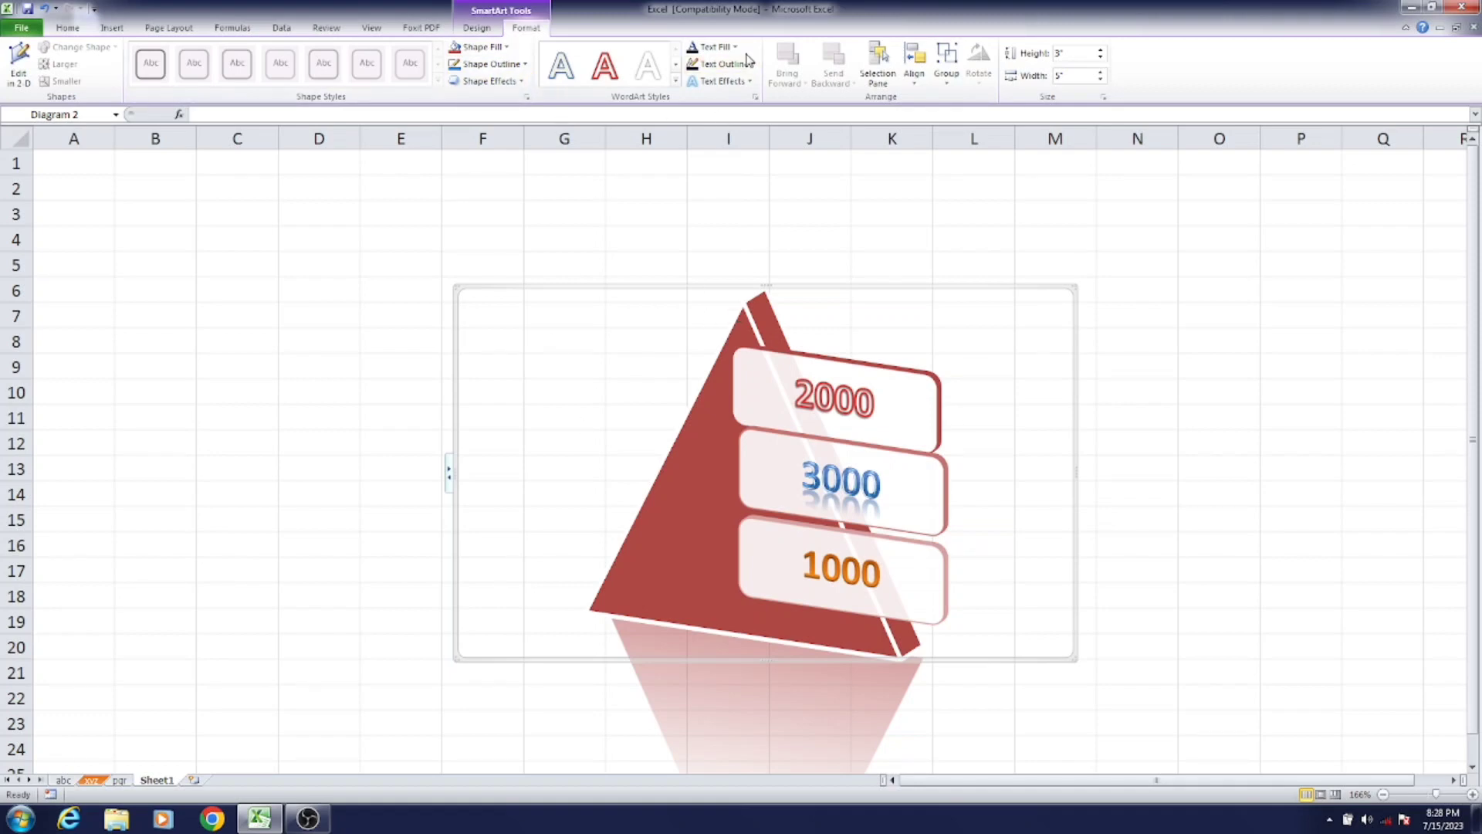
{"action": "left_click", "coordinate": [737, 81]}
{"action": "mouse_move", "coordinate": [732, 176]}
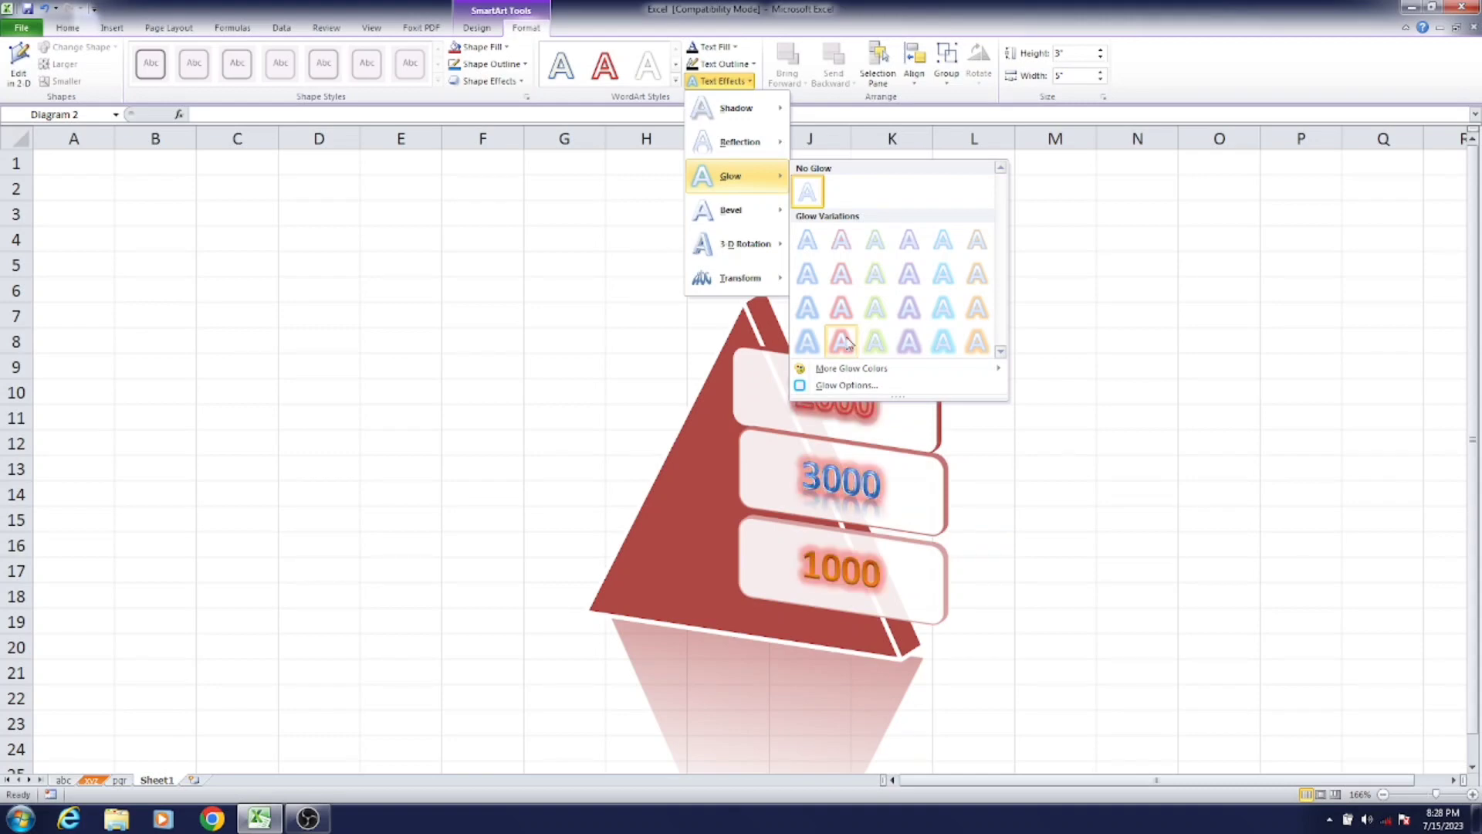
{"action": "left_click", "coordinate": [841, 340]}
{"action": "left_click", "coordinate": [1185, 357]}
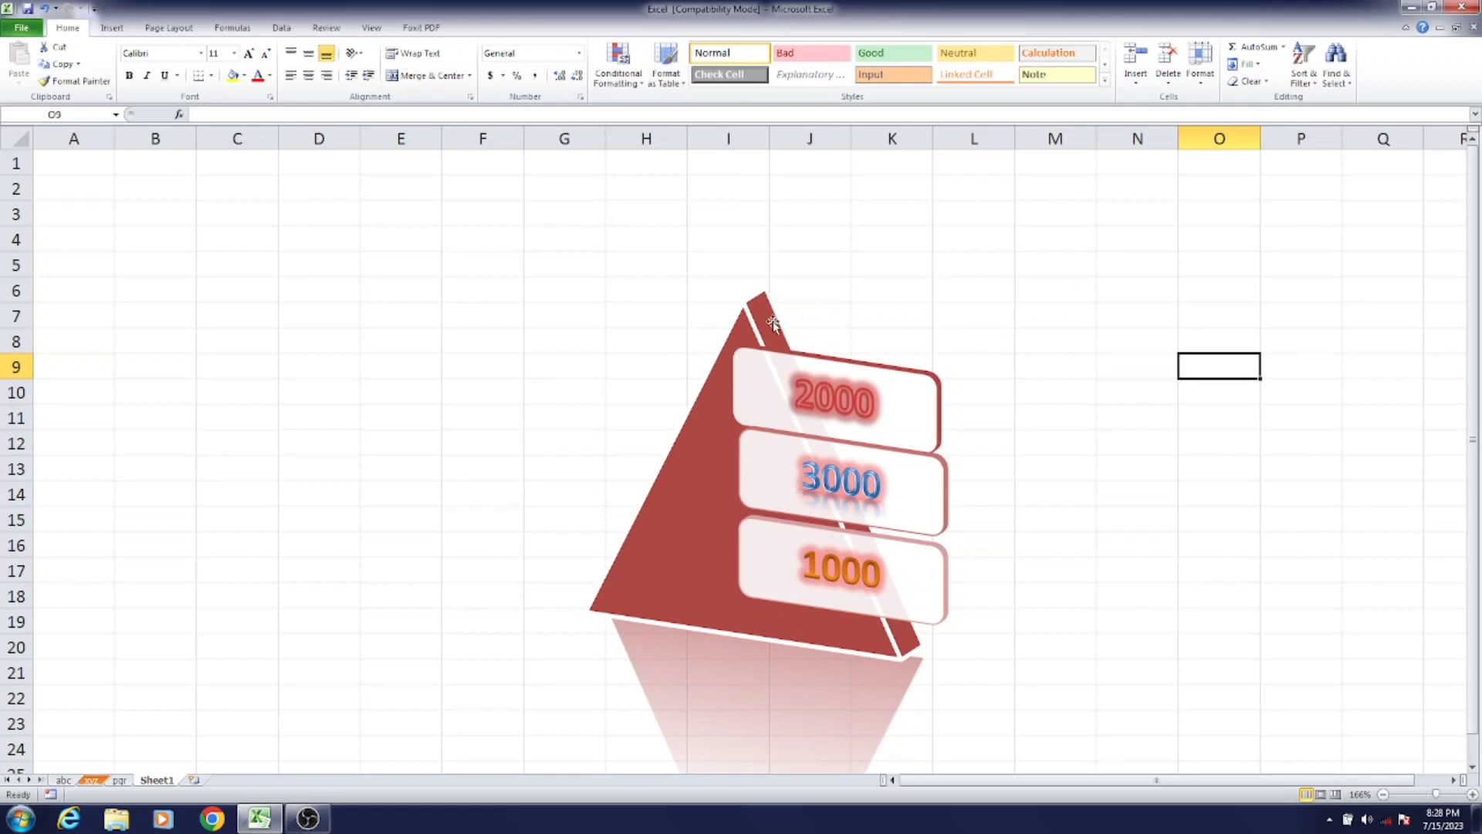
{"action": "left_click", "coordinate": [112, 28]}
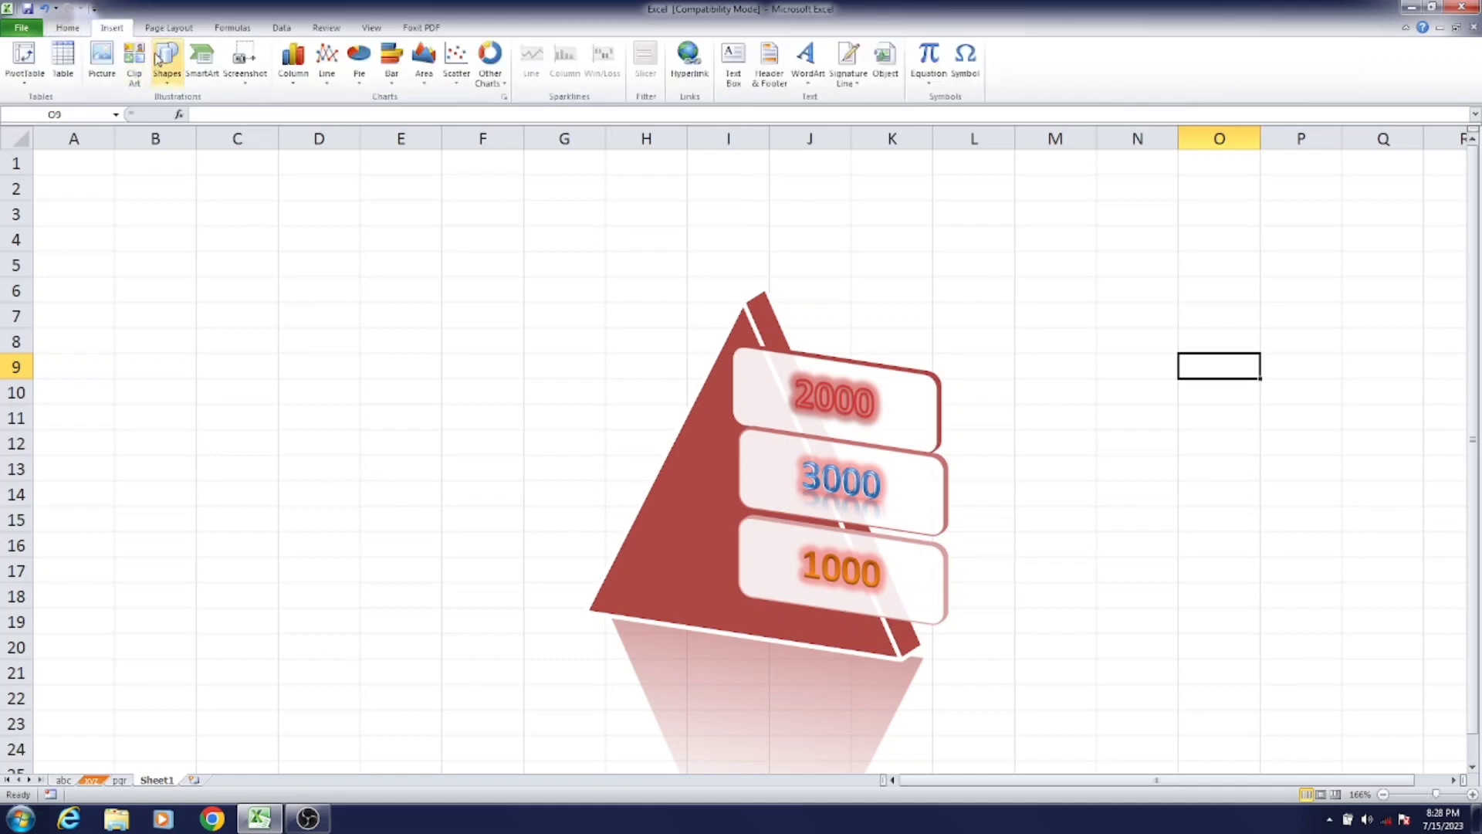
{"action": "left_click", "coordinate": [210, 73]}
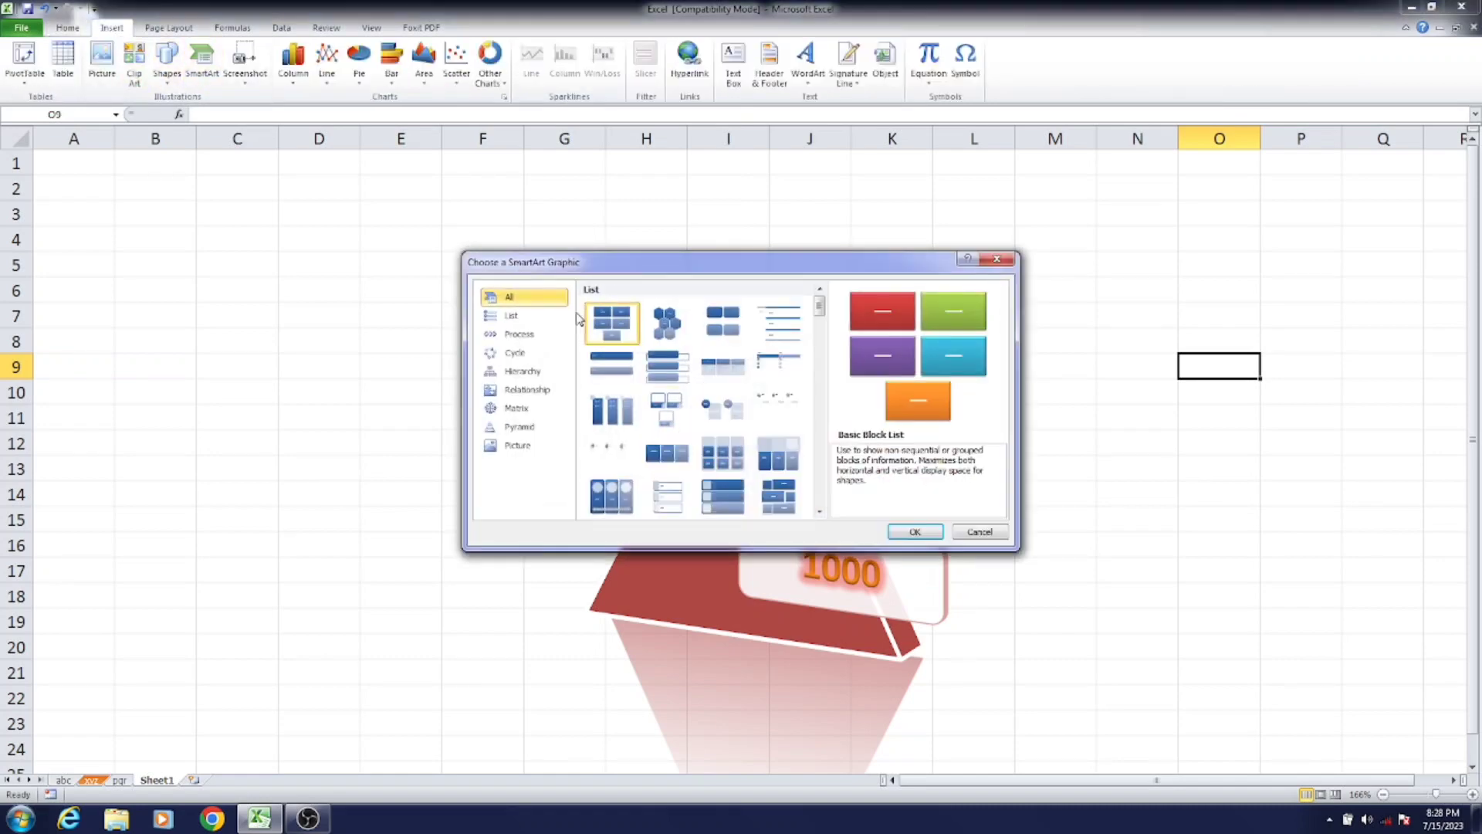
{"action": "left_click", "coordinate": [513, 316]}
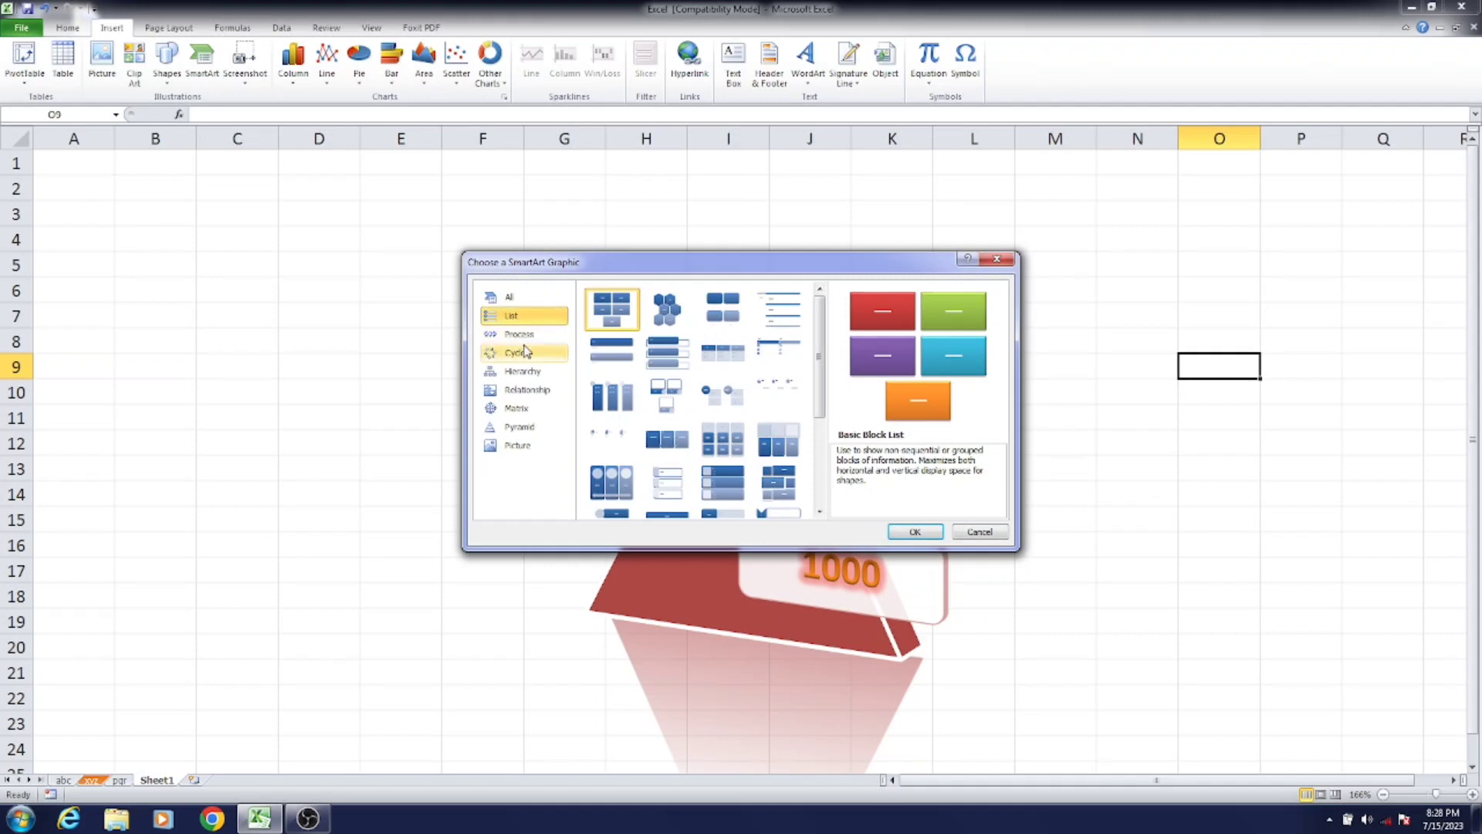
{"action": "left_click", "coordinate": [530, 336]}
{"action": "left_click", "coordinate": [530, 354]}
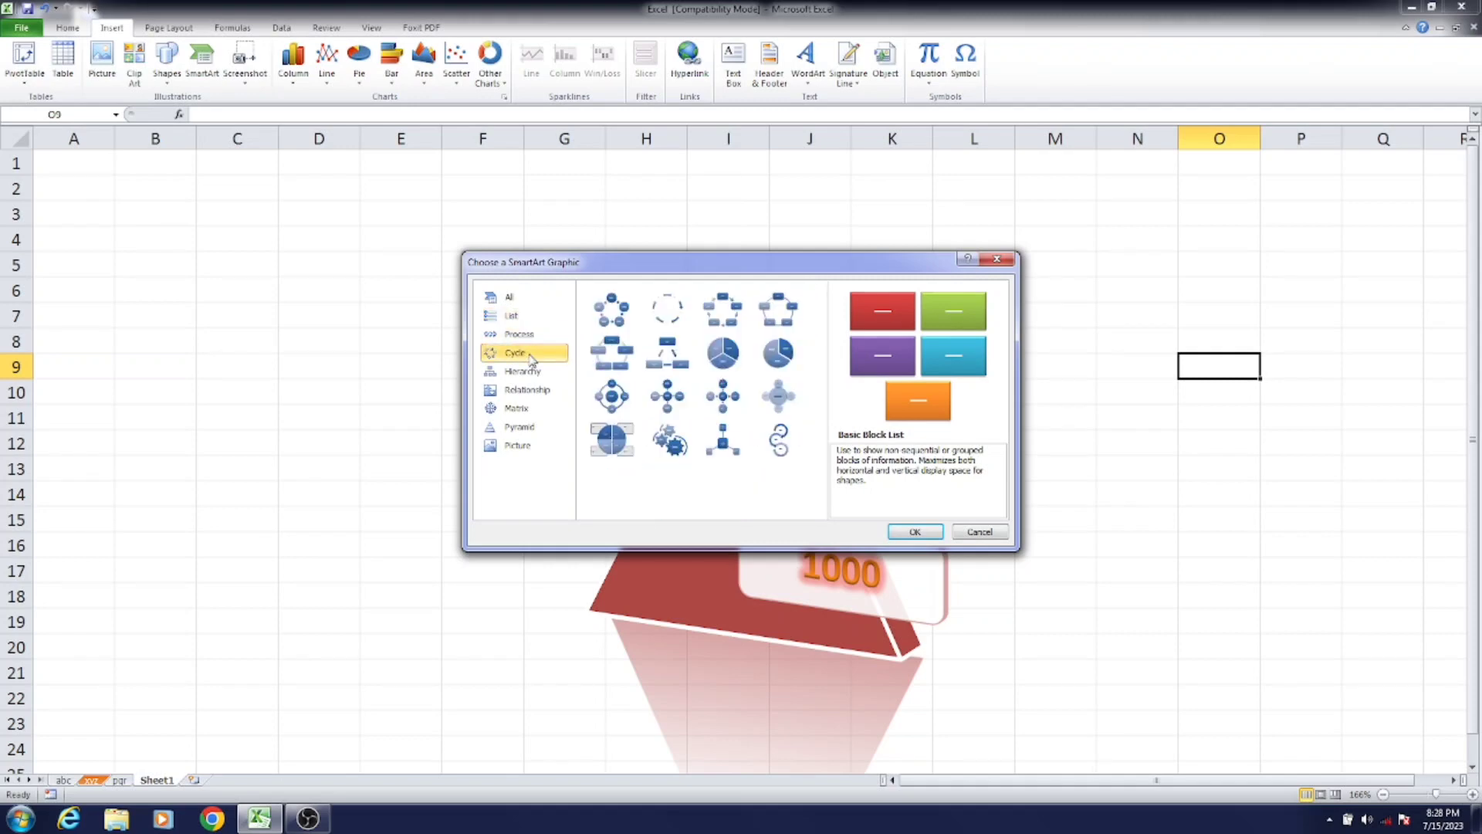
{"action": "left_click", "coordinate": [530, 372]}
{"action": "left_click", "coordinate": [540, 390]}
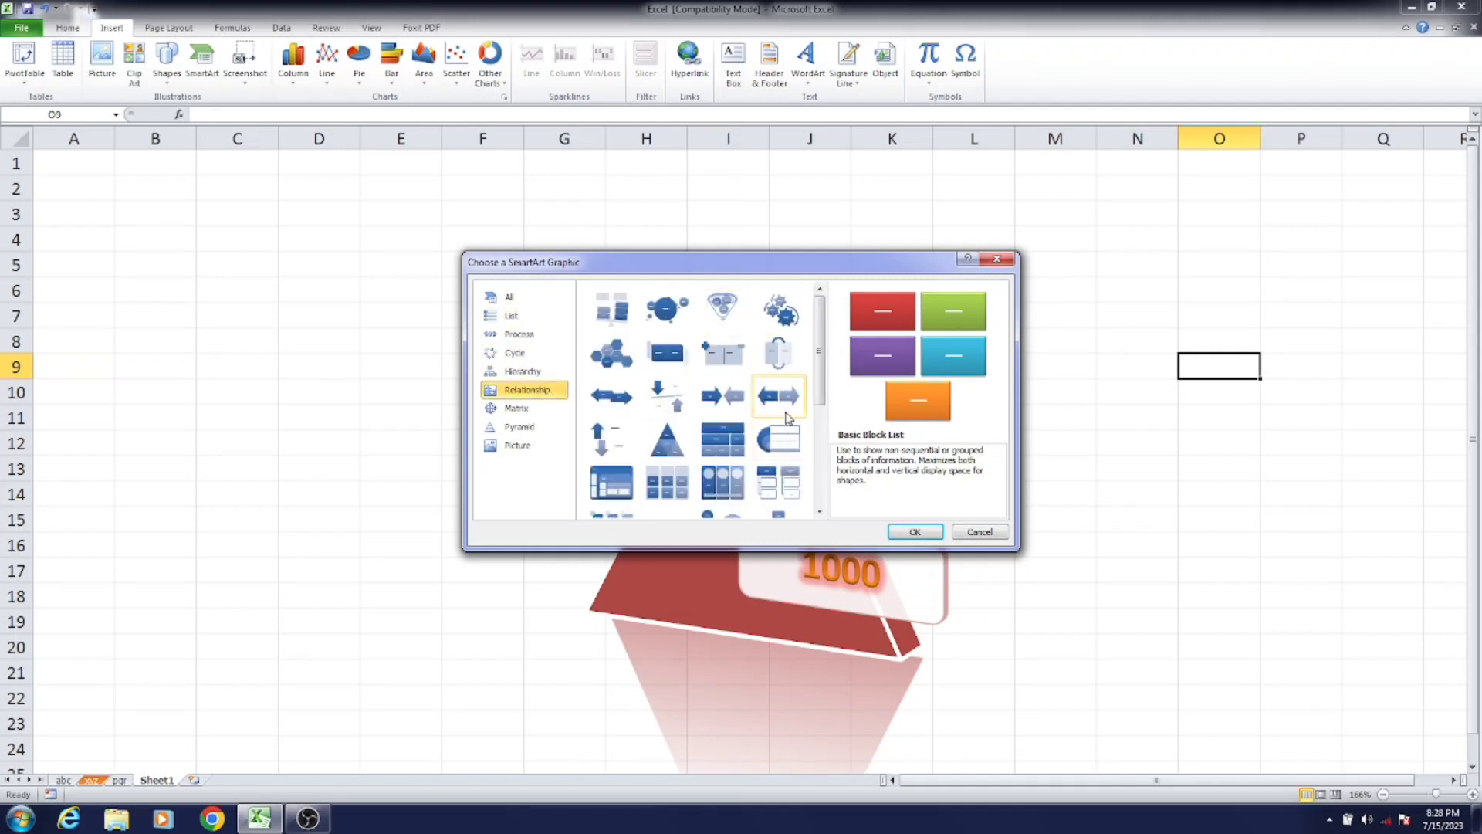
{"action": "left_click", "coordinate": [977, 533]}
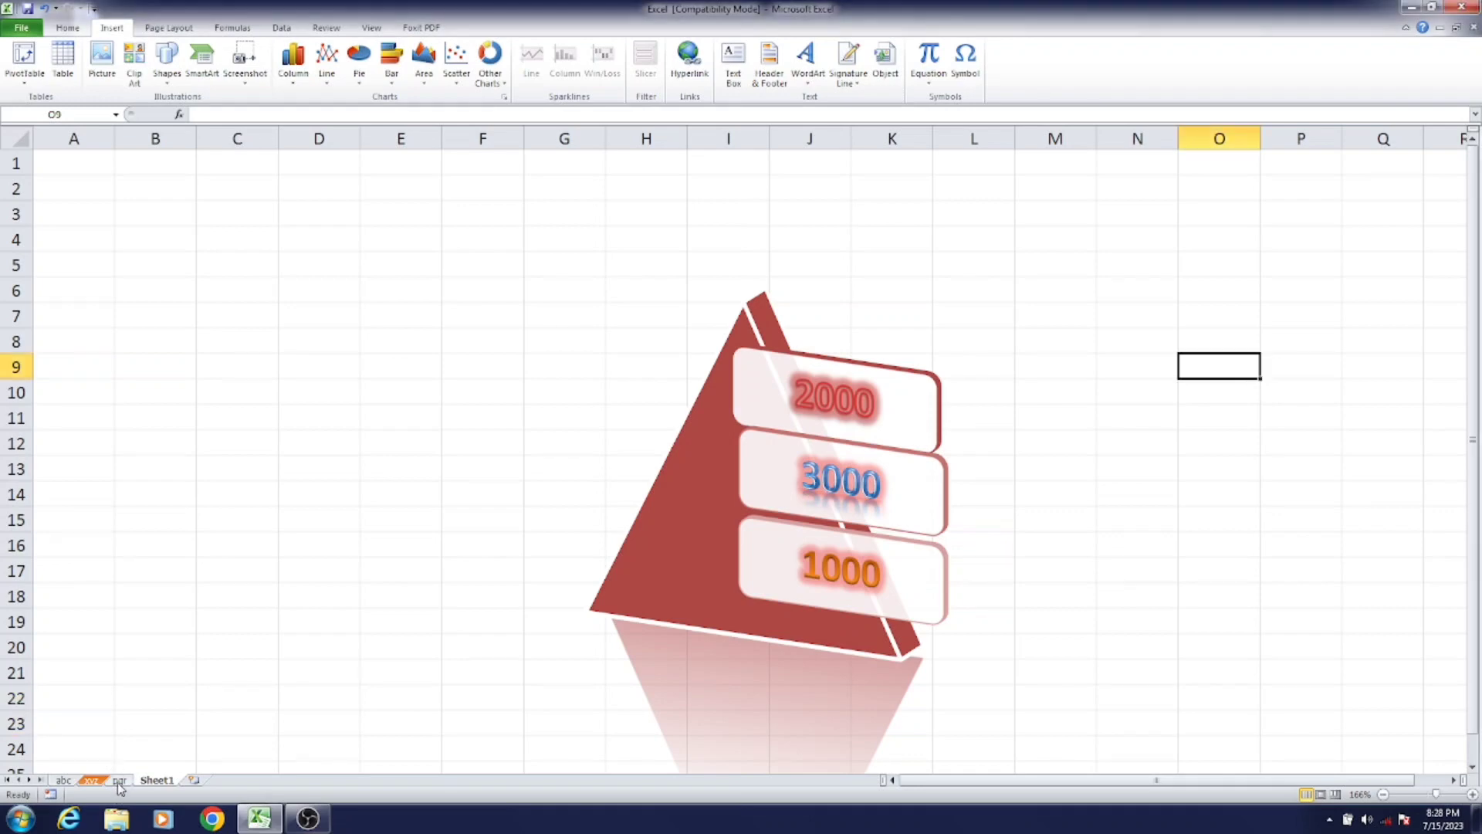
- On the pqr sheet, select the name, id and salary table E9:G19
{"action": "left_click", "coordinate": [119, 781]}
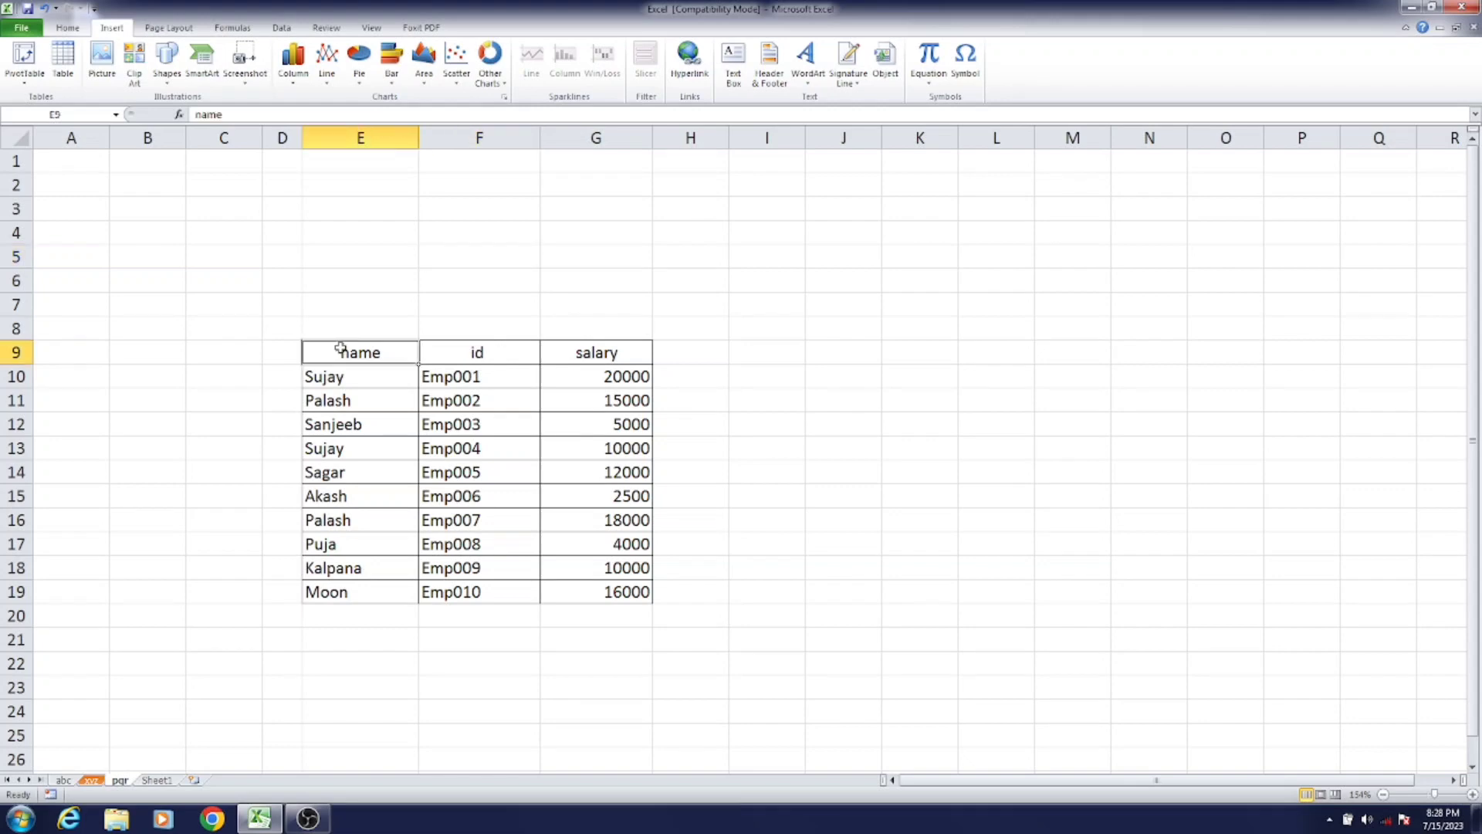
{"action": "mouse_move", "coordinate": [337, 349]}
{"action": "left_mouse_down"}
{"action": "mouse_move", "coordinate": [606, 460]}
{"action": "mouse_move", "coordinate": [604, 588]}
{"action": "left_mouse_up"}
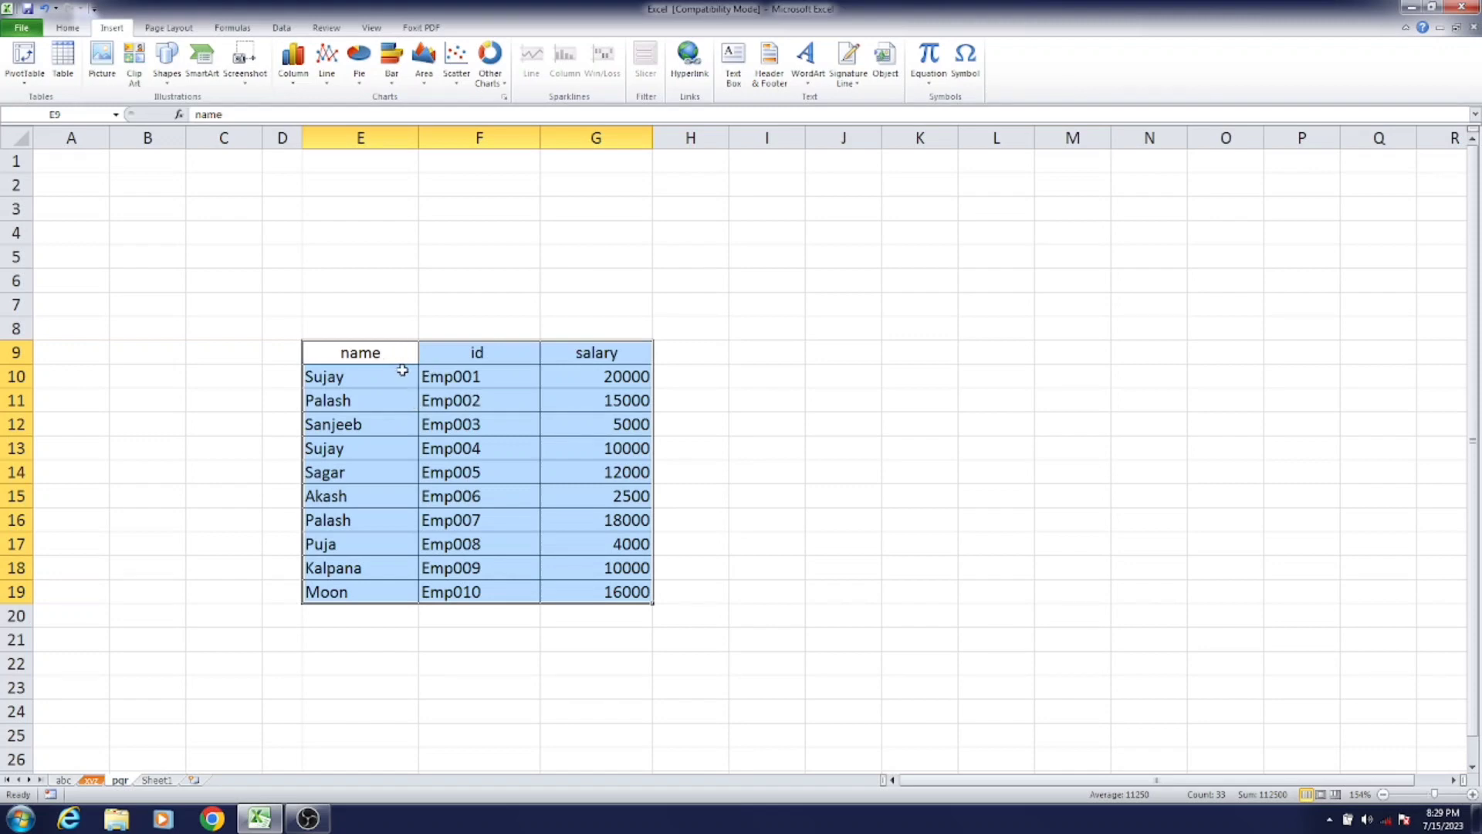
{"action": "left_click", "coordinate": [303, 85]}
{"action": "key", "text": "Escape"}
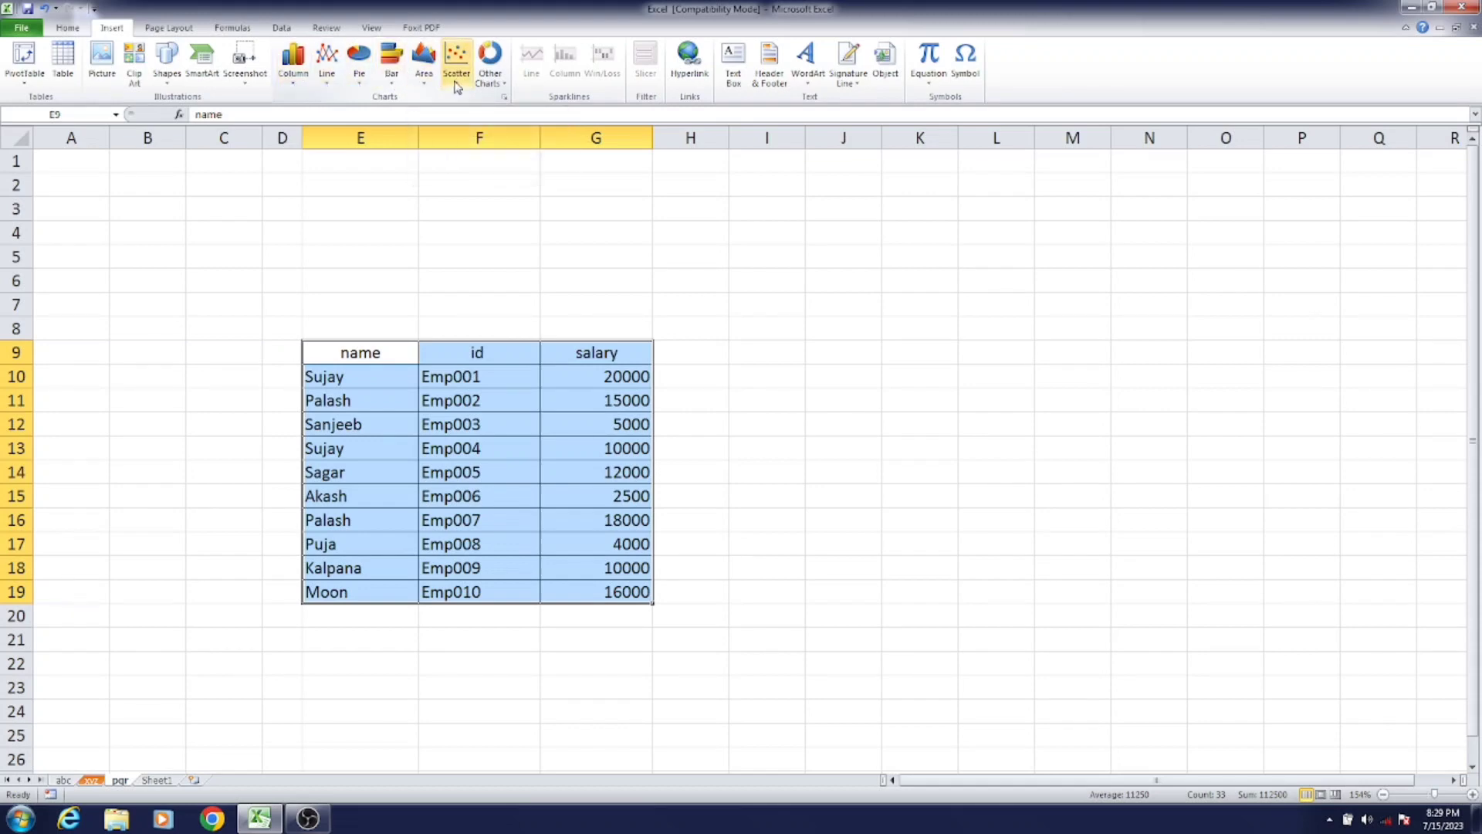
- Insert a 2-D clustered column chart of the salaries and move it beside the table
{"action": "left_click", "coordinate": [295, 82]}
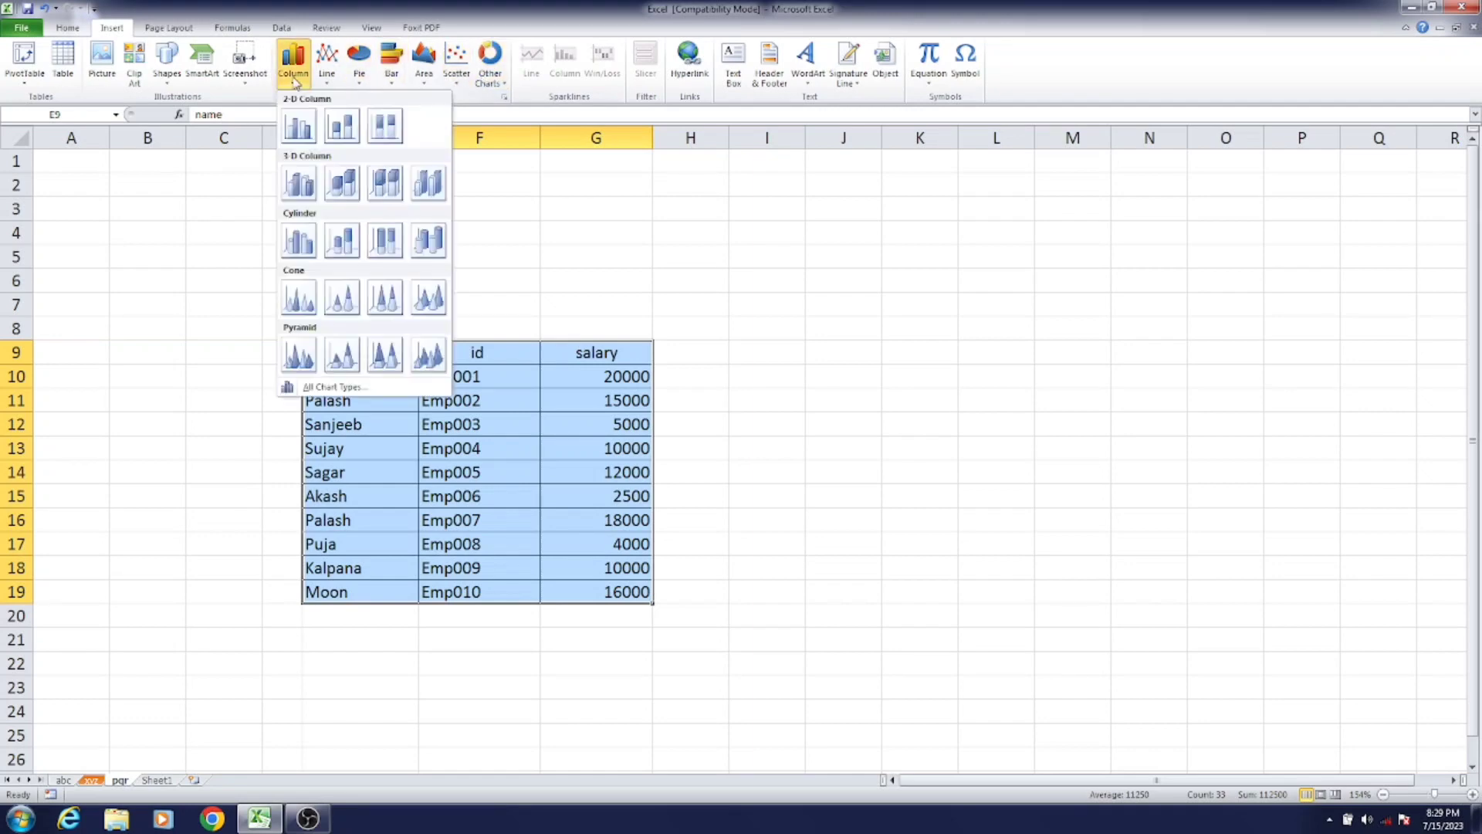
{"action": "left_click", "coordinate": [301, 128]}
{"action": "mouse_move", "coordinate": [837, 304]}
{"action": "left_mouse_down"}
{"action": "mouse_move", "coordinate": [1069, 298]}
{"action": "mouse_move", "coordinate": [1096, 283]}
{"action": "left_mouse_up"}
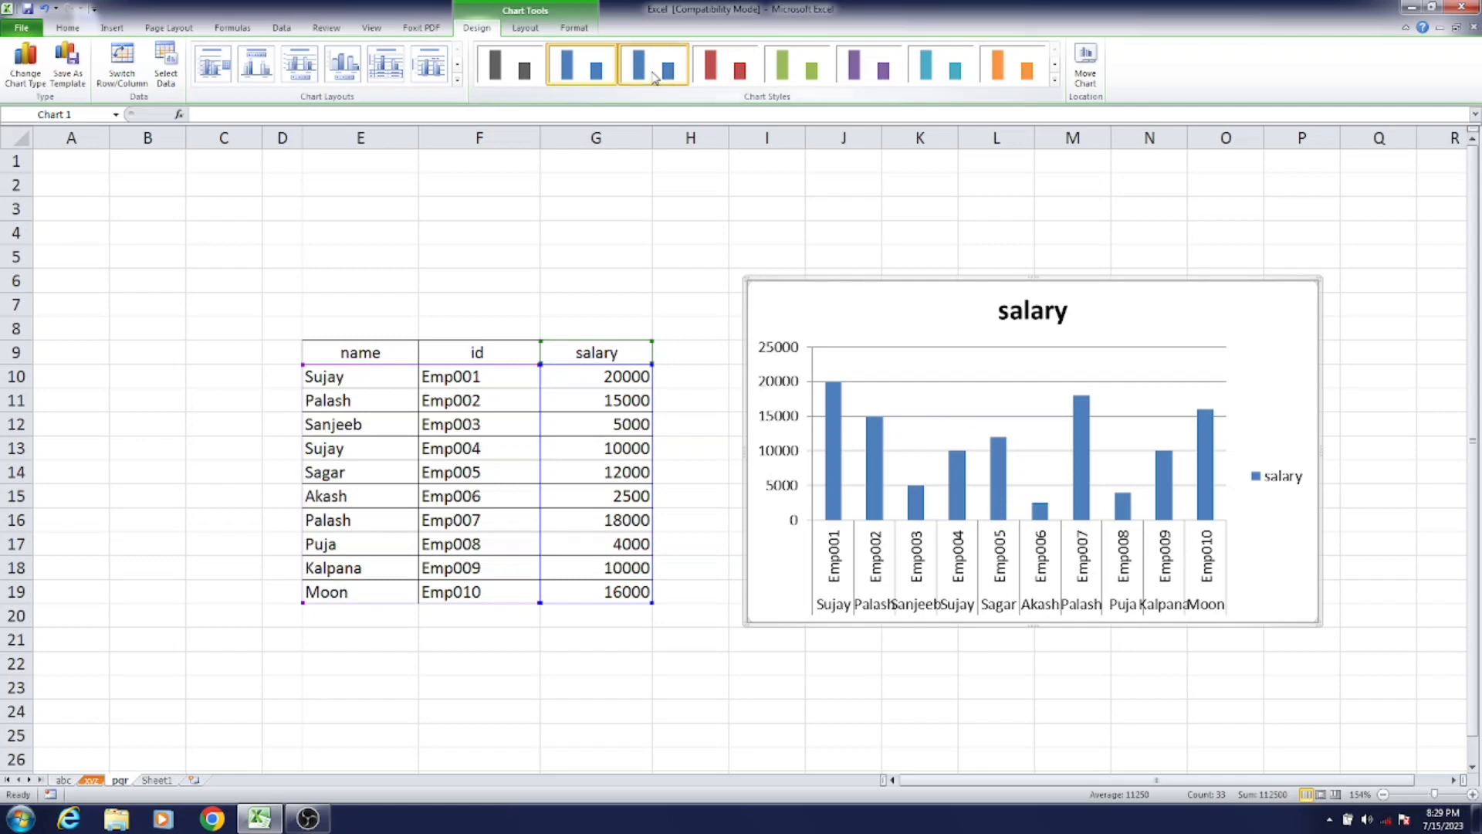
- Try the red, green, dark cyan and white-blue chart styles, then settle on orange bars
{"action": "left_click", "coordinate": [724, 68]}
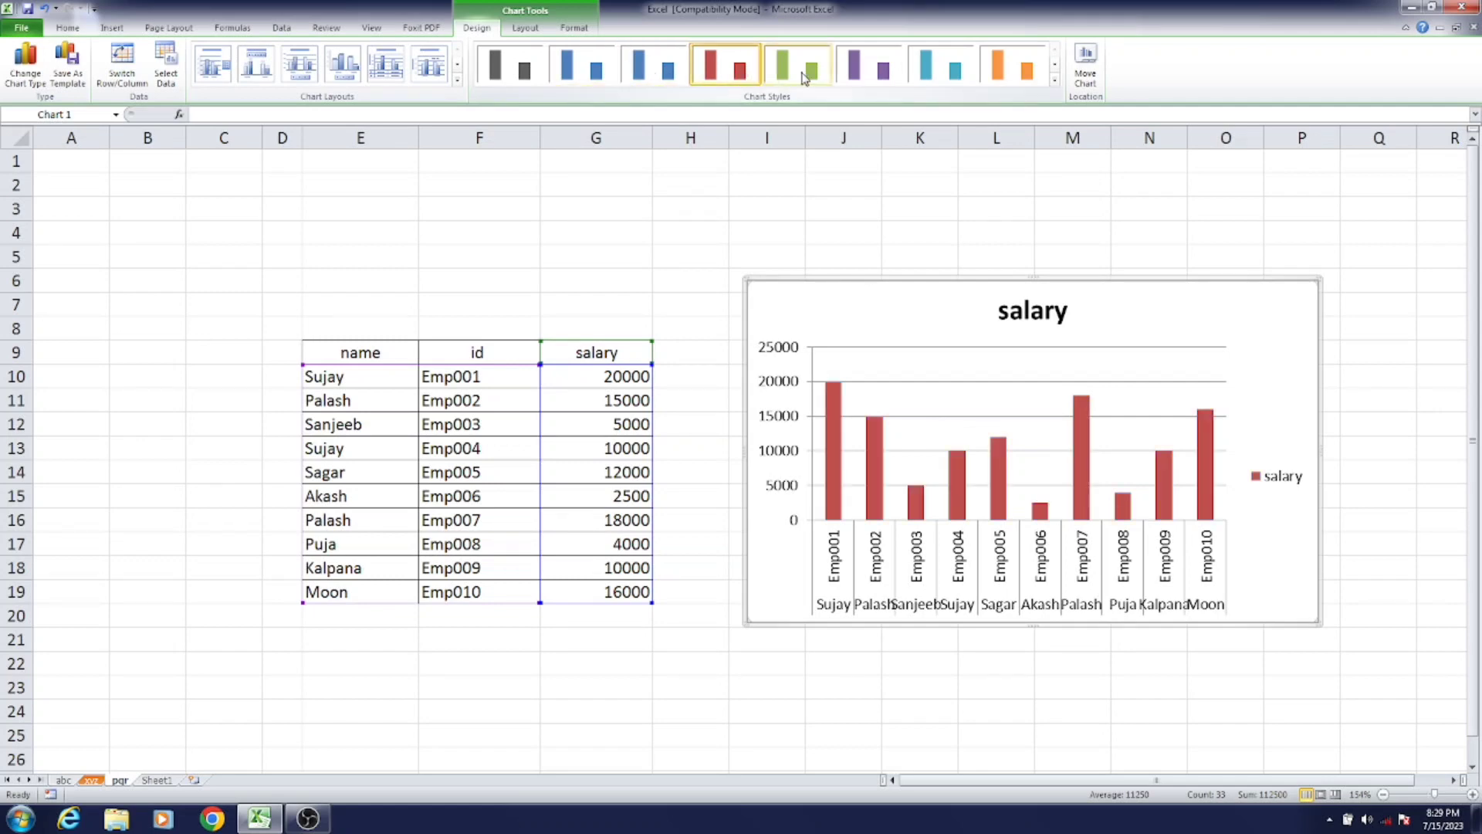
{"action": "left_click", "coordinate": [803, 77]}
{"action": "left_click", "coordinate": [1054, 80]}
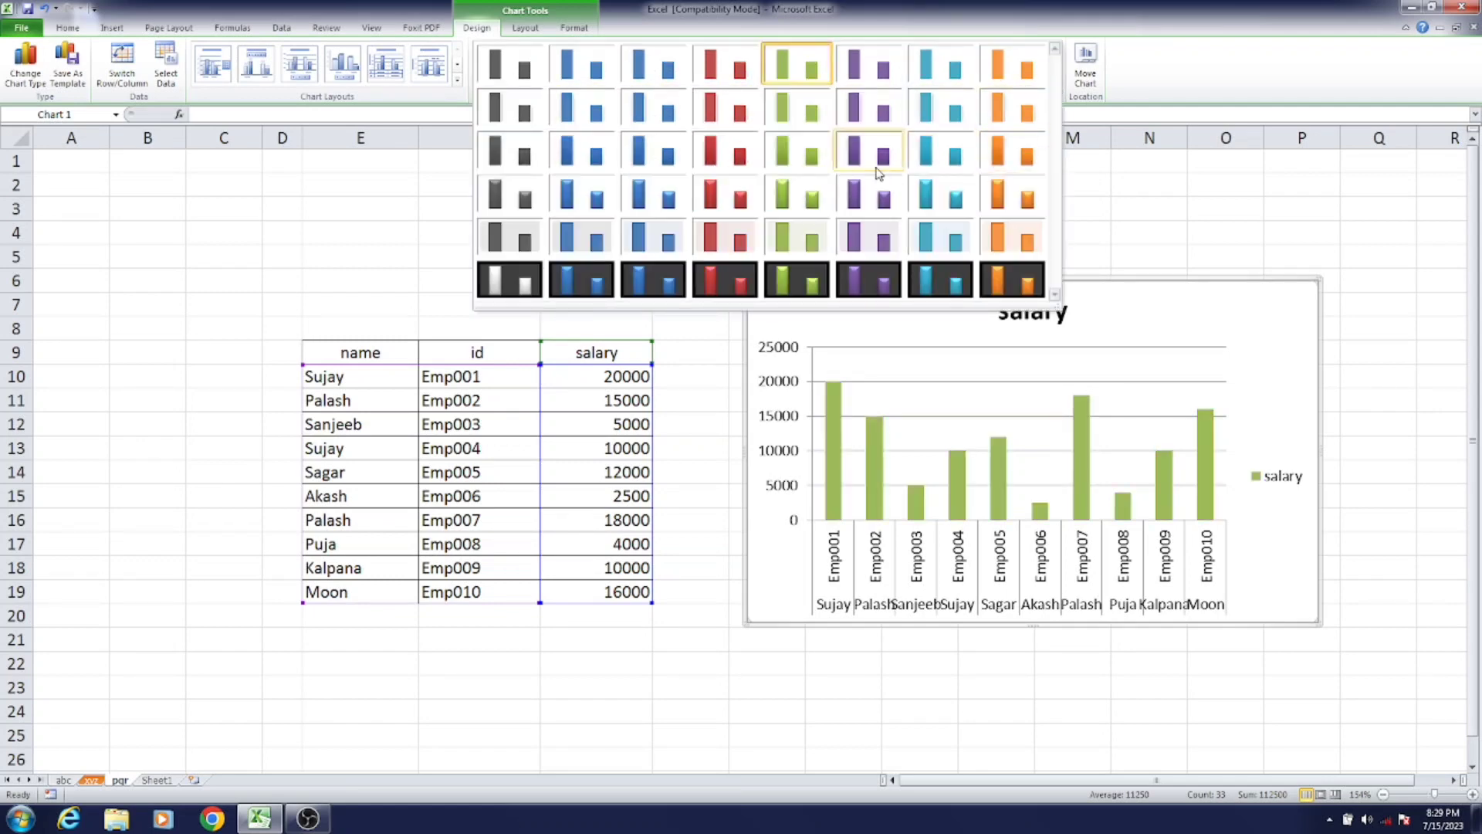
{"action": "left_click", "coordinate": [950, 285]}
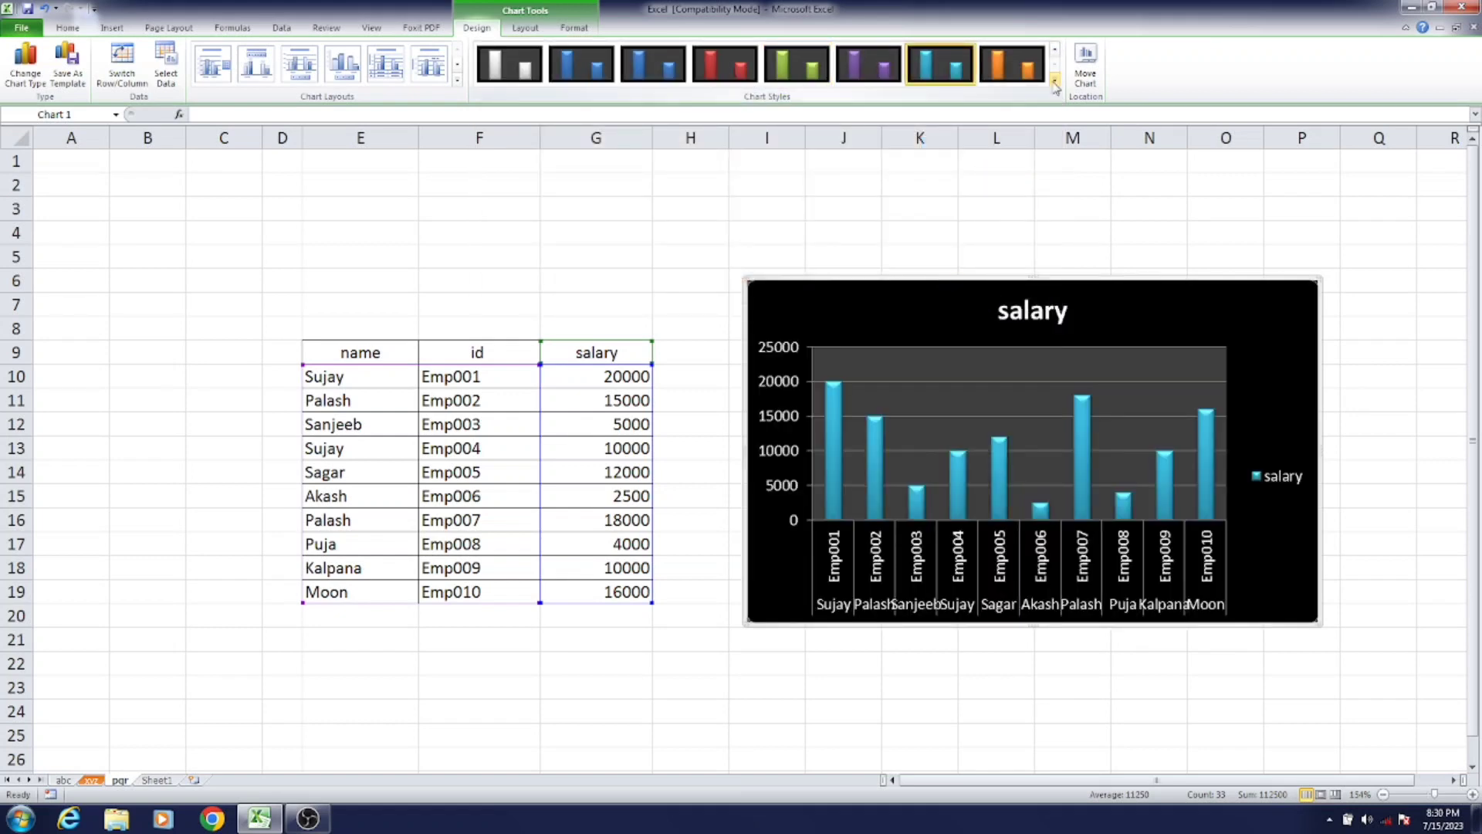
{"action": "left_click", "coordinate": [1054, 80]}
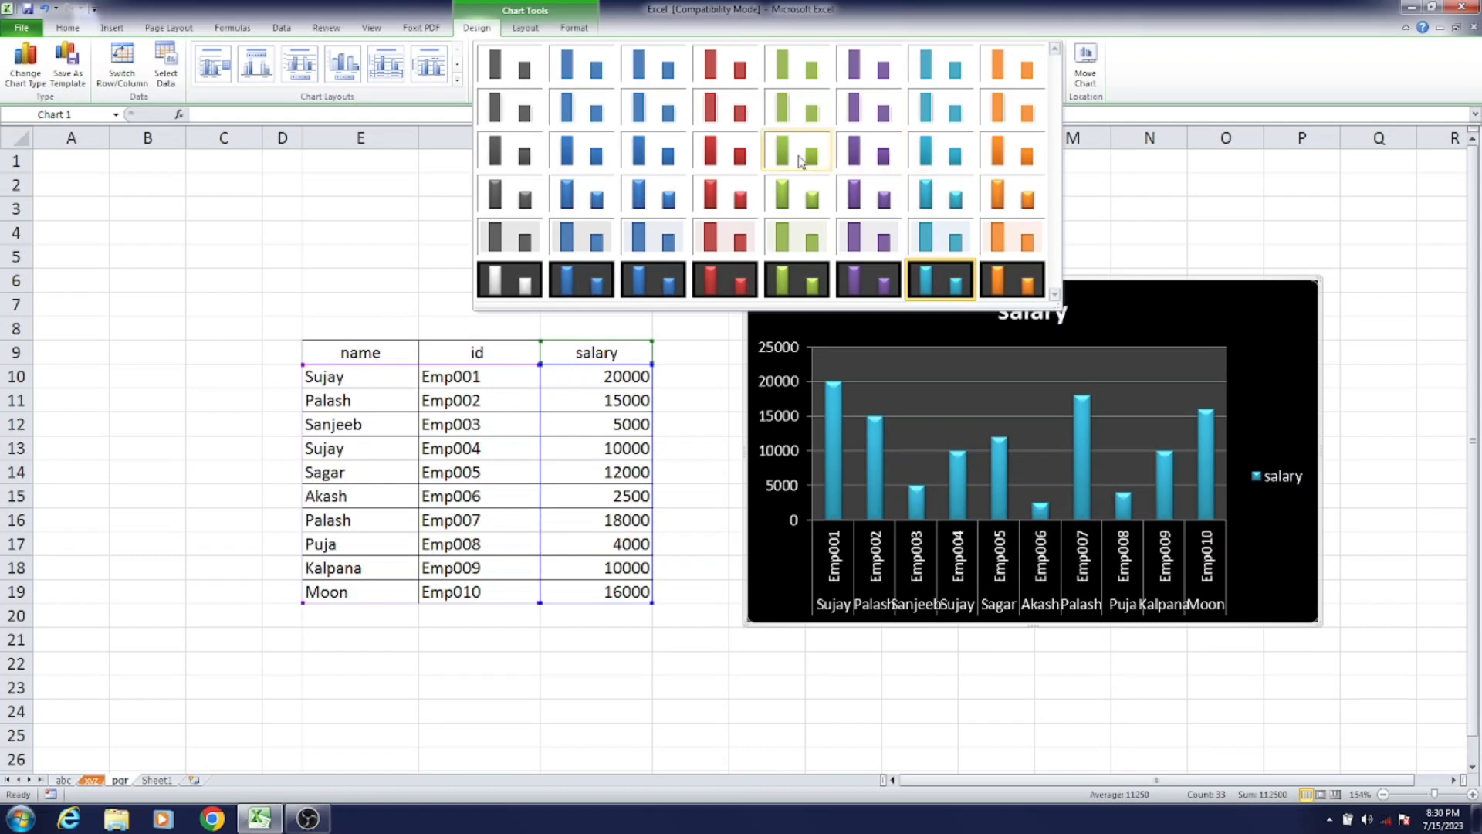
{"action": "left_click", "coordinate": [606, 156]}
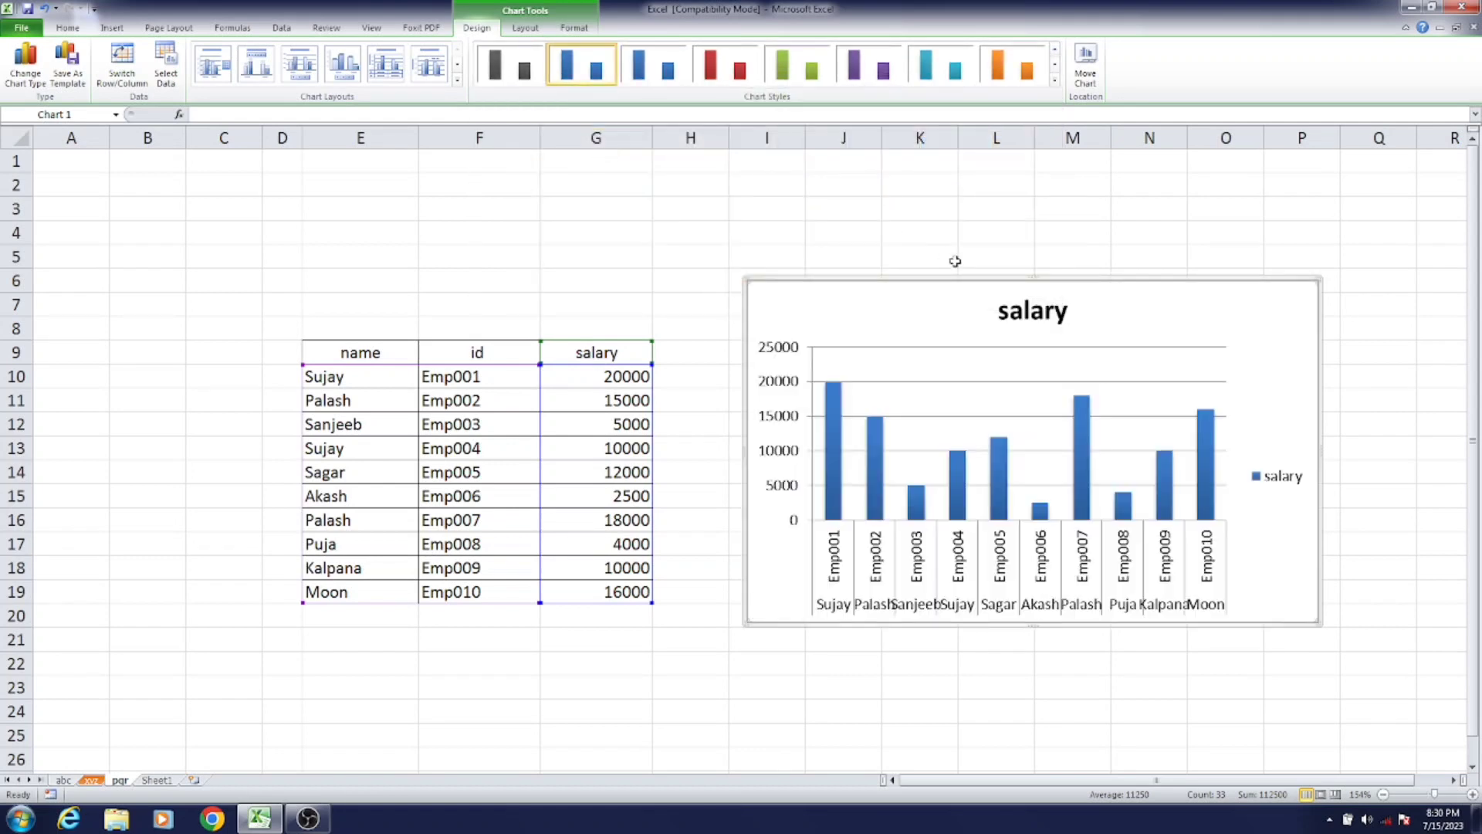
{"action": "left_click", "coordinate": [1019, 71]}
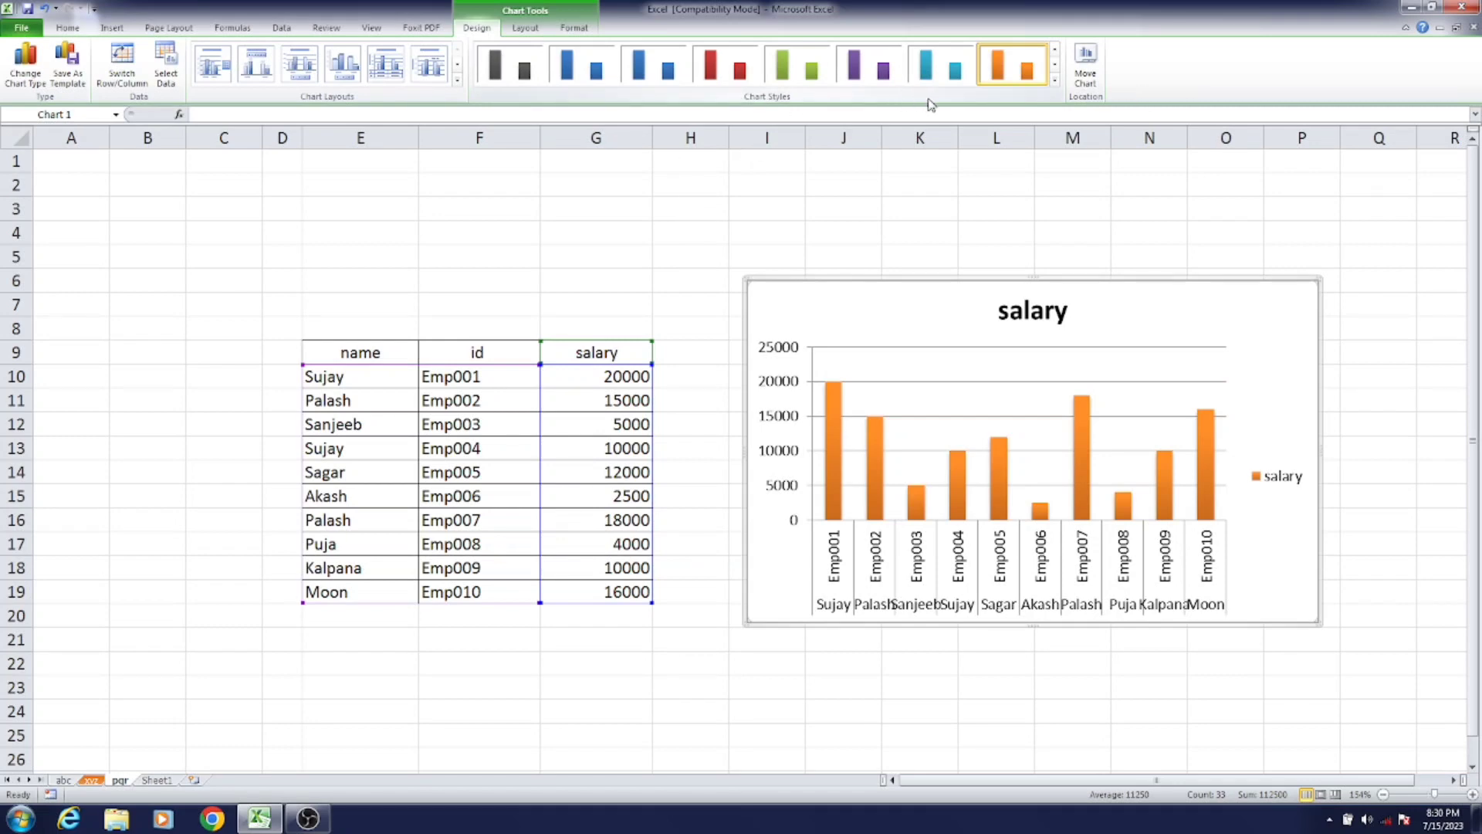
{"action": "left_click", "coordinate": [432, 66]}
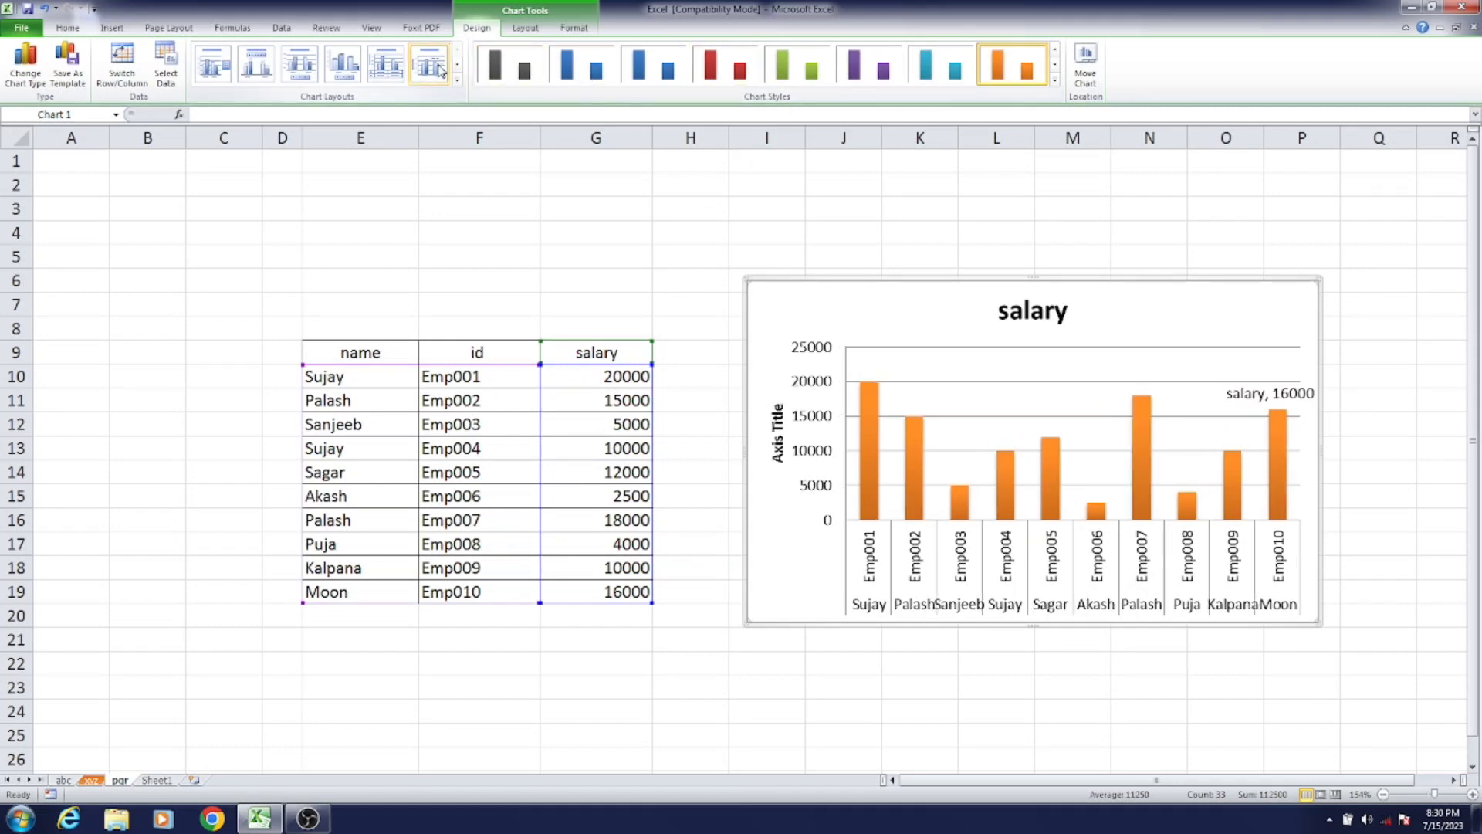
{"action": "left_click", "coordinate": [389, 69]}
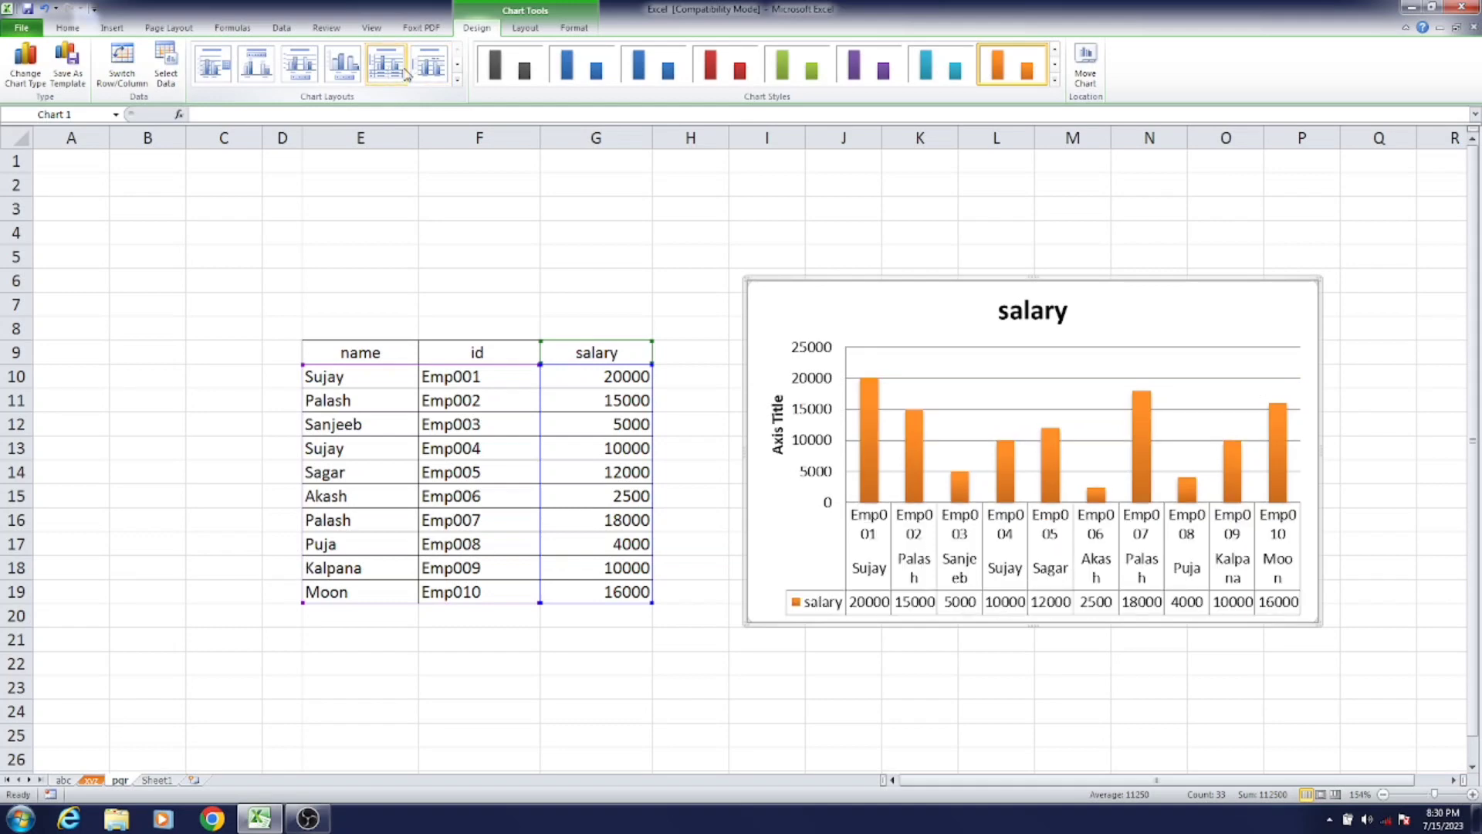
{"action": "left_click", "coordinate": [431, 65]}
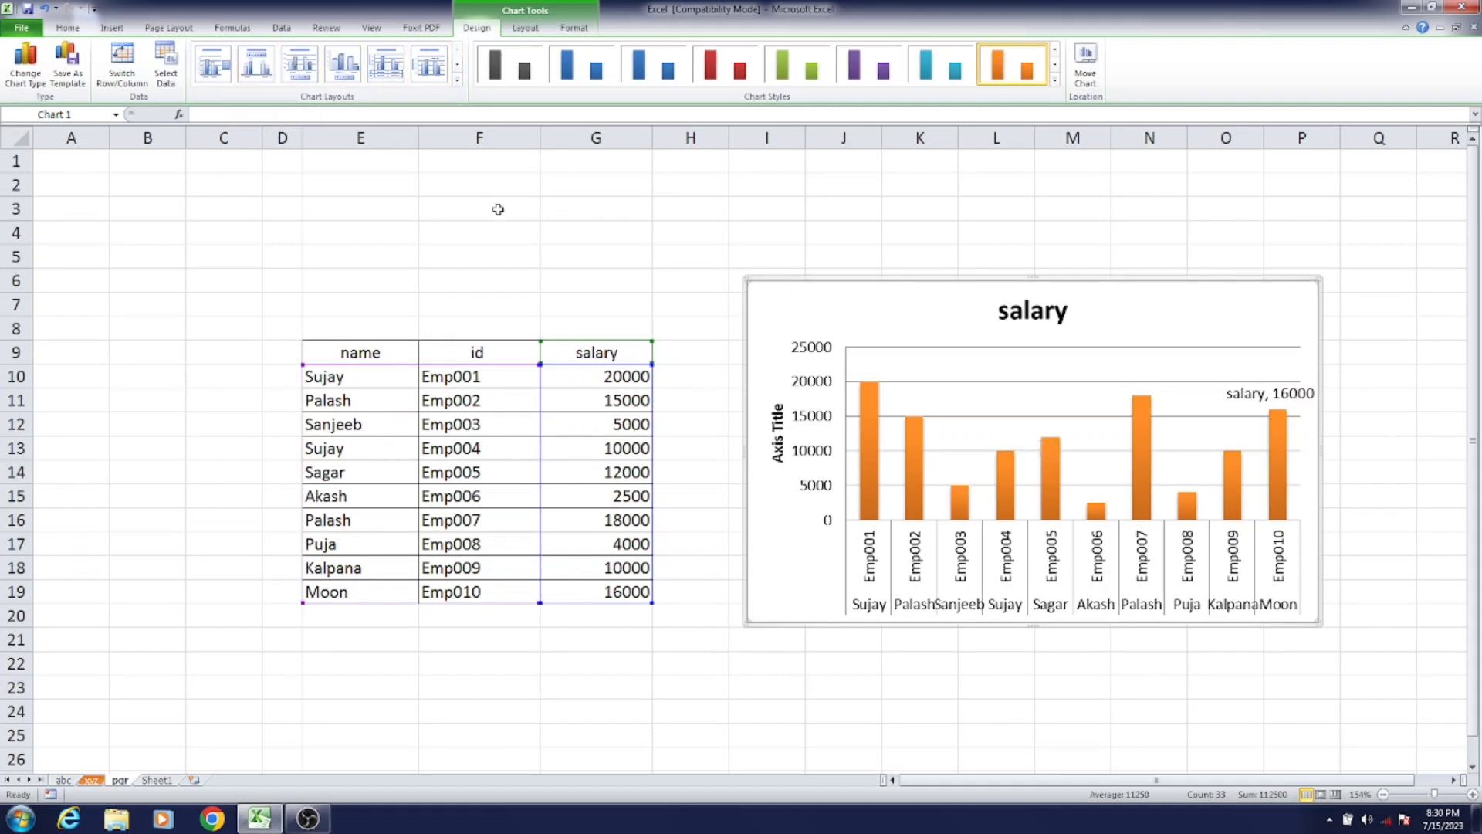
- Change the chart type to a 3-D Cone column chart after browsing Line and Pie types
{"action": "left_click", "coordinate": [44, 76]}
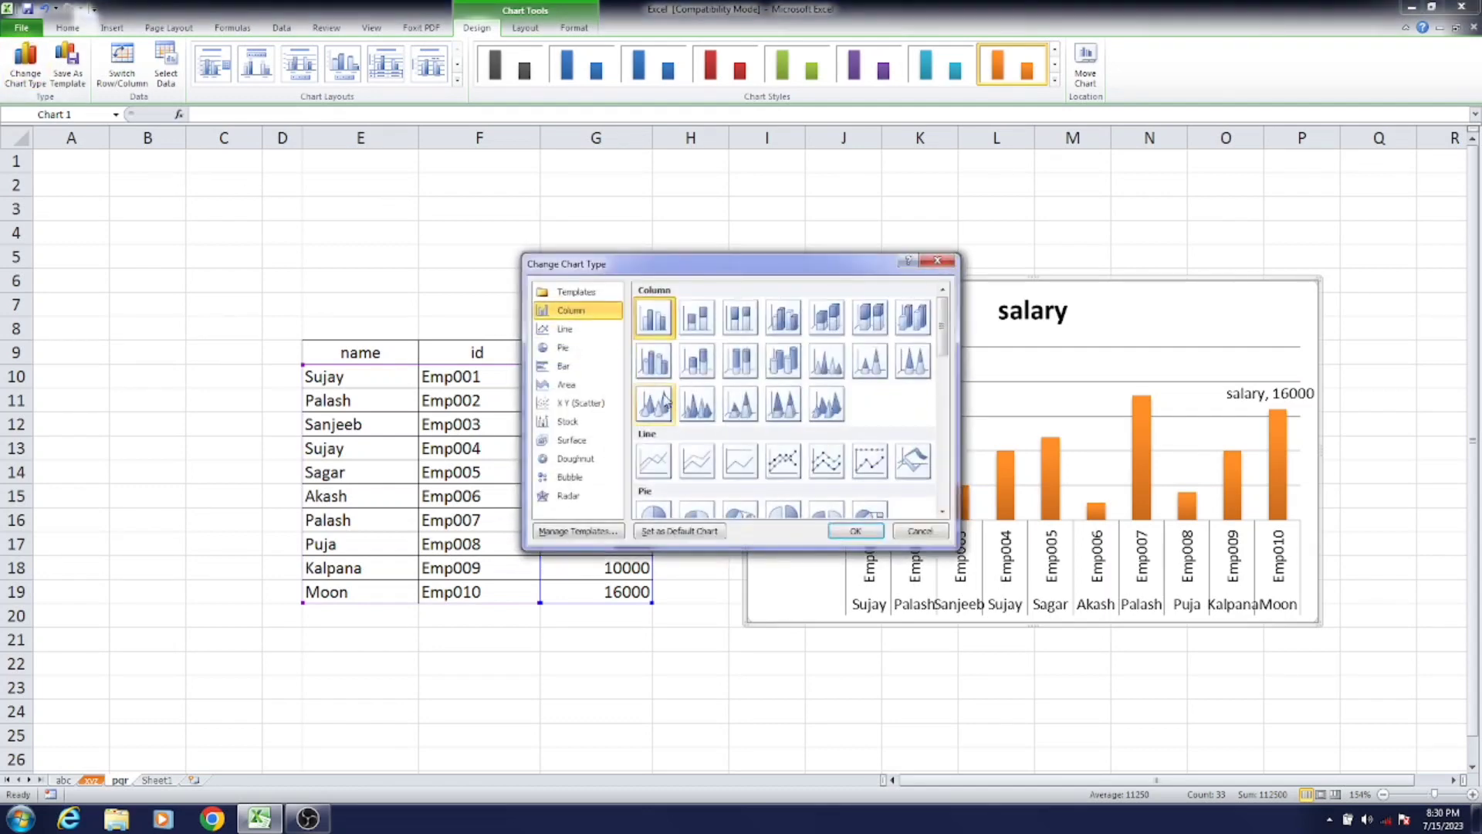
{"action": "left_click_drag", "start_coordinate": [587, 264], "coordinate": [371, 240]}
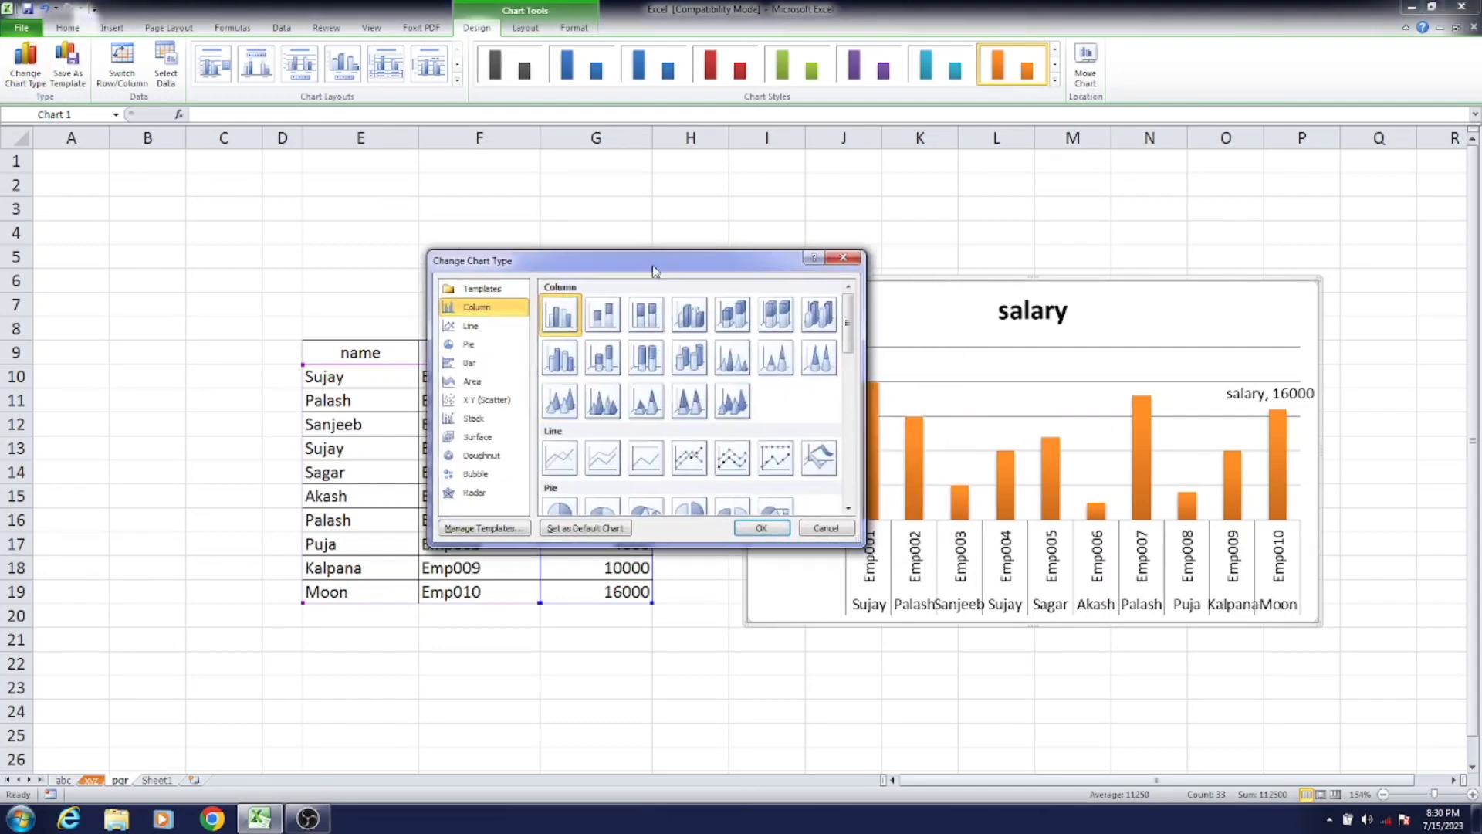
{"action": "left_click", "coordinate": [349, 304]}
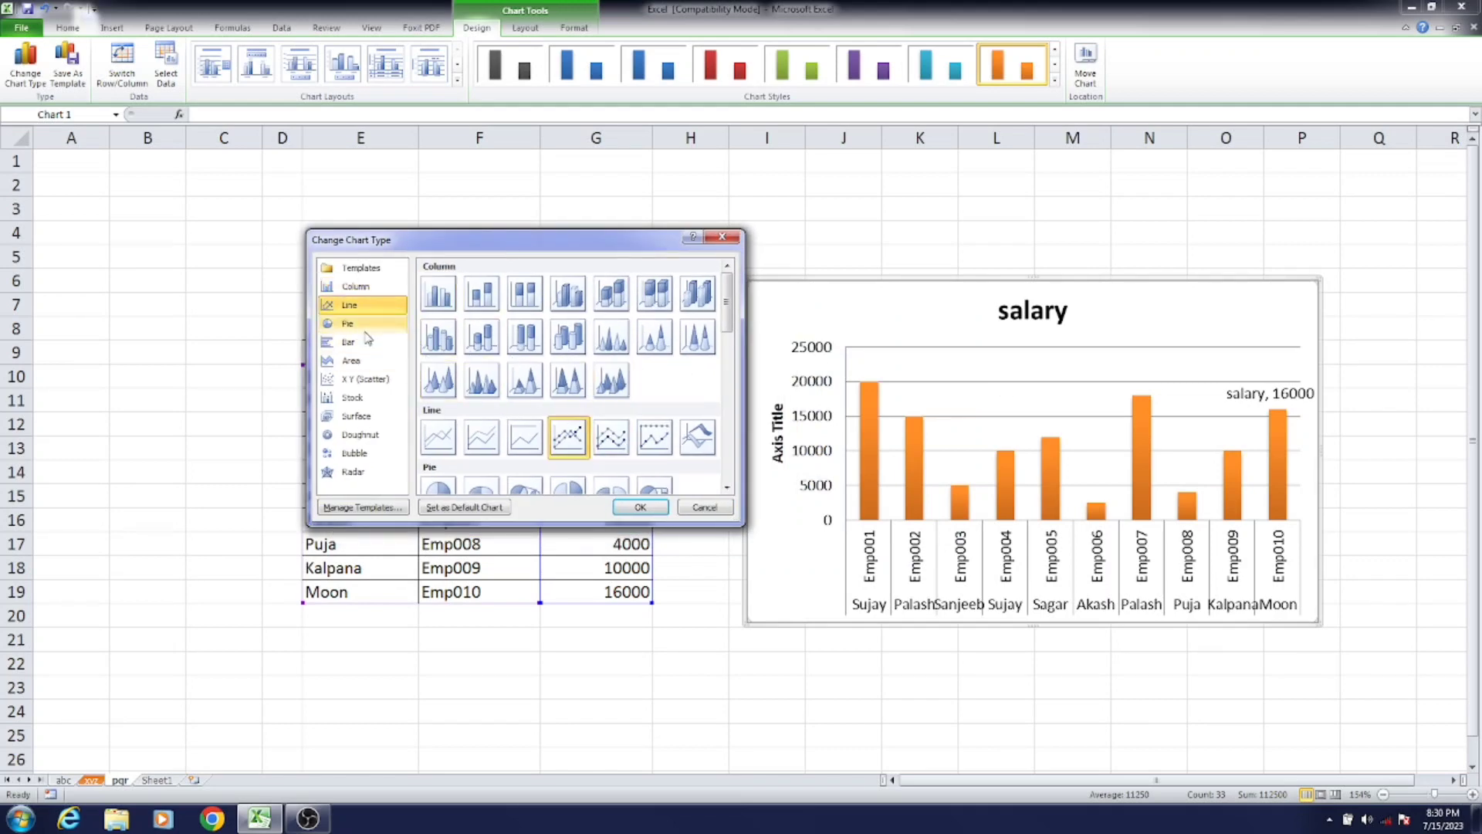
{"action": "left_click", "coordinate": [351, 323]}
{"action": "left_click", "coordinate": [355, 286]}
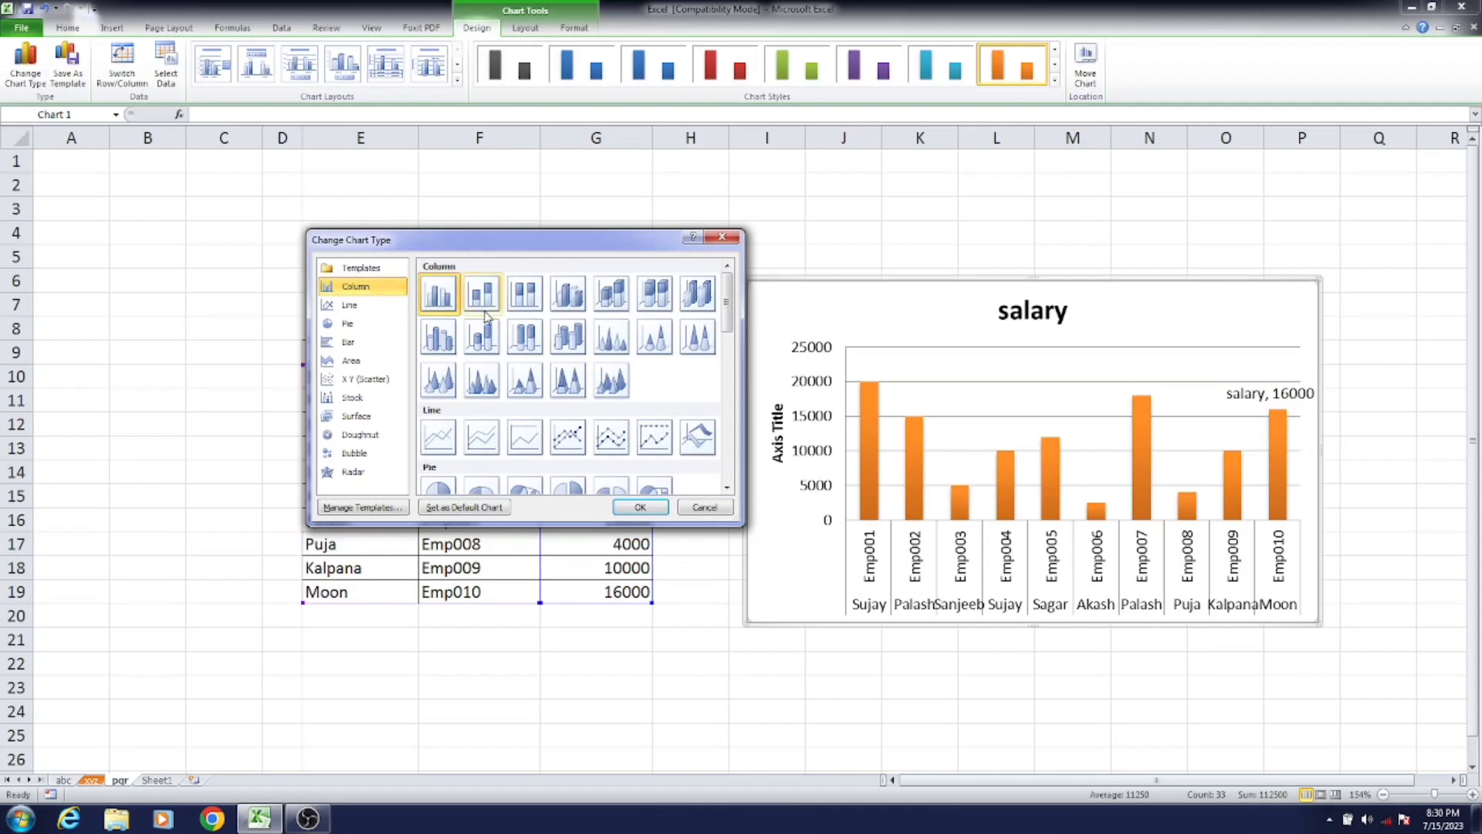
{"action": "left_click", "coordinate": [611, 337]}
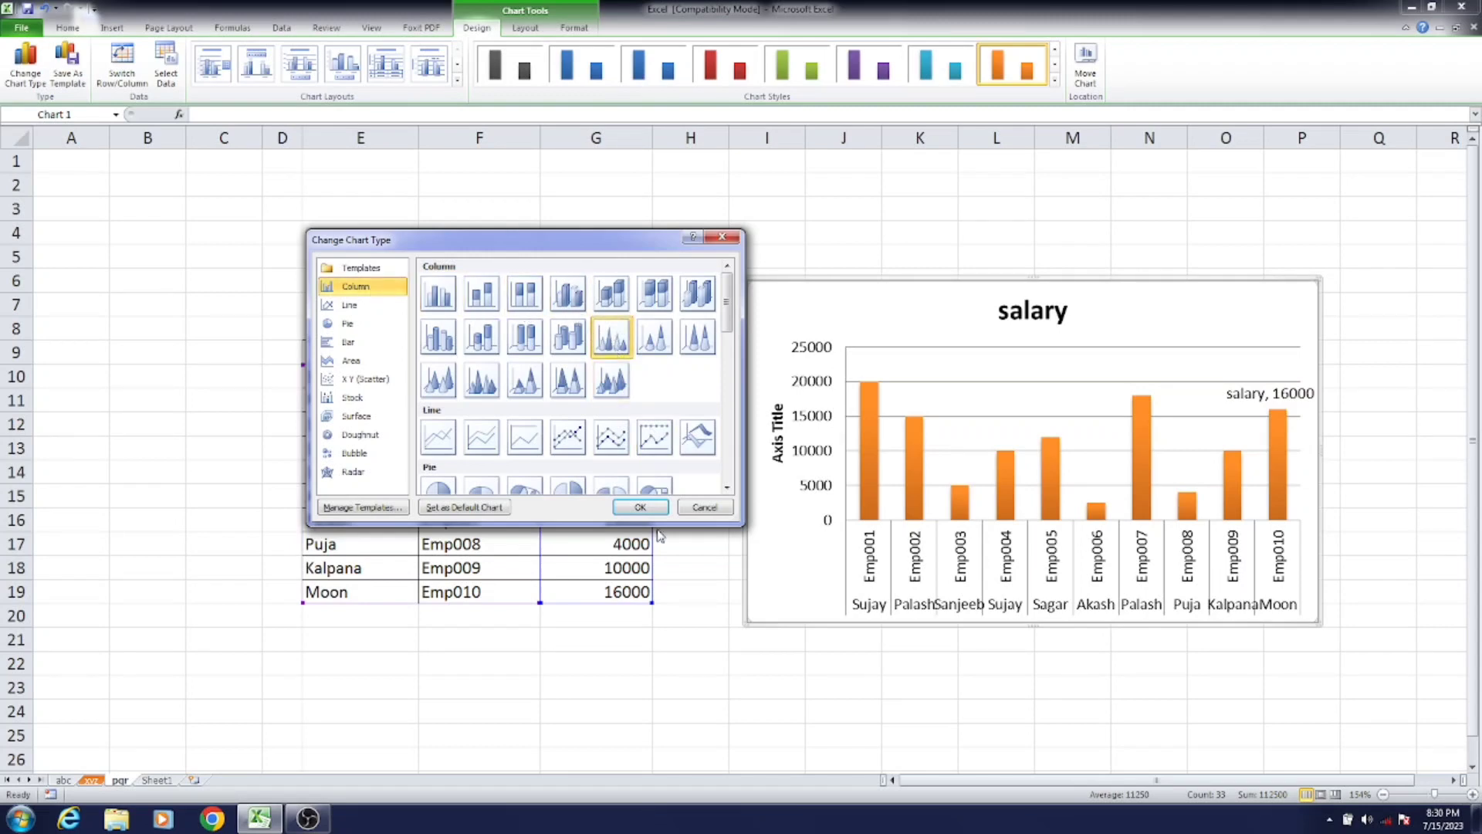
{"action": "left_click", "coordinate": [640, 507]}
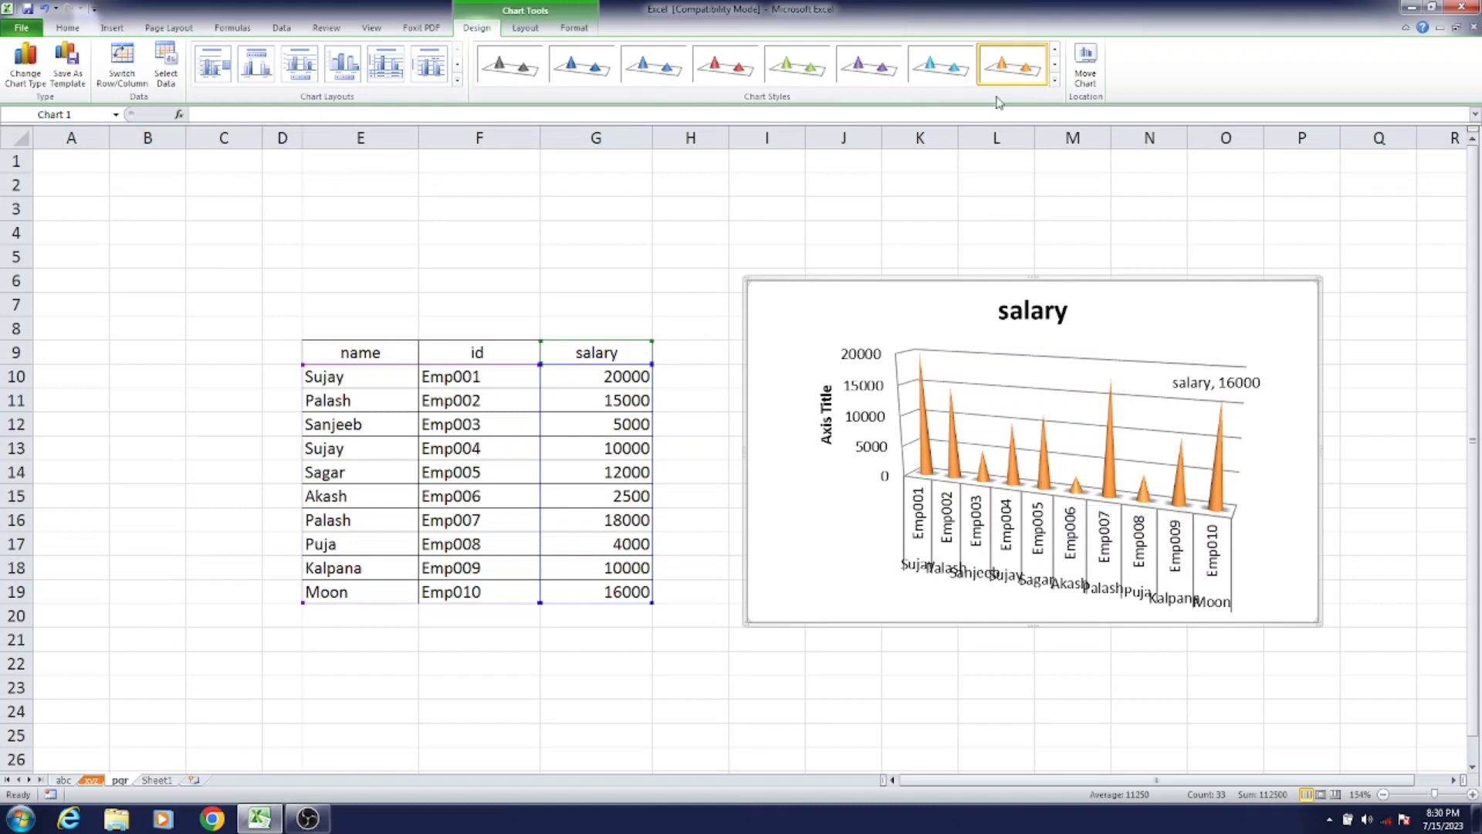
- Recolour the cones teal, then green, and switch rows/columns and back to one cone per employee
{"action": "left_click", "coordinate": [938, 76]}
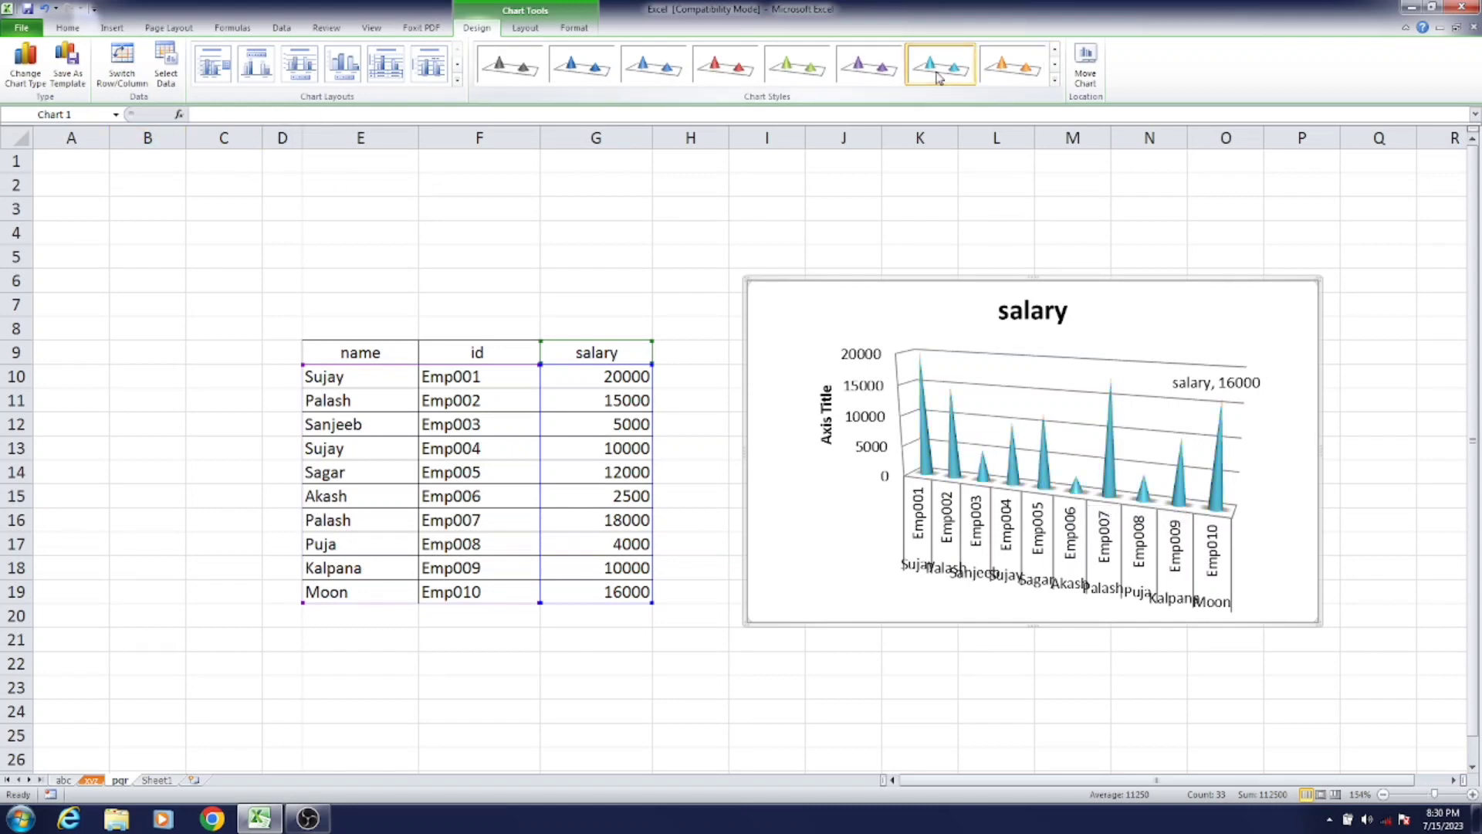
{"action": "left_click", "coordinate": [795, 70]}
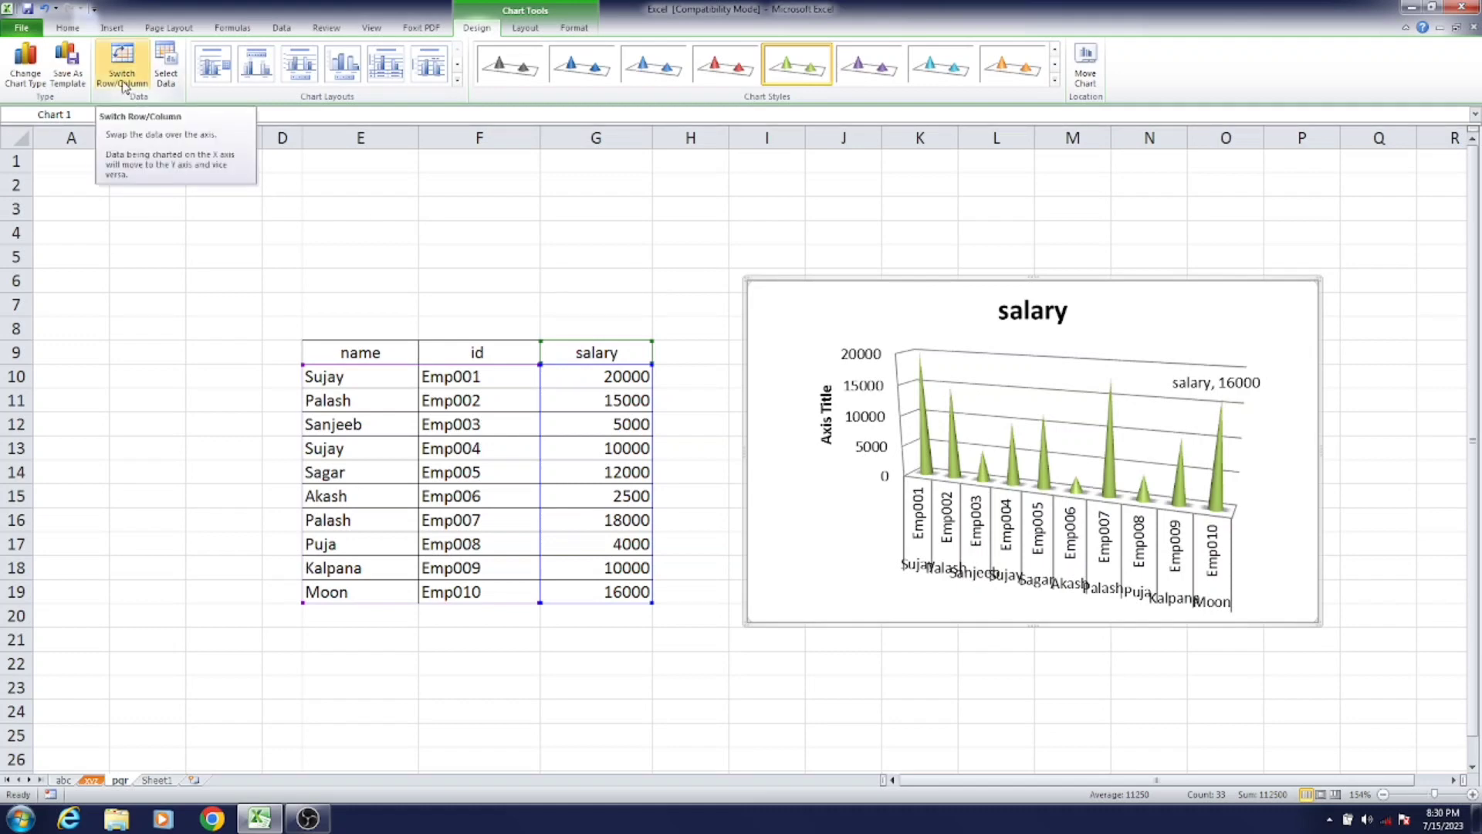
{"action": "left_click", "coordinate": [122, 78]}
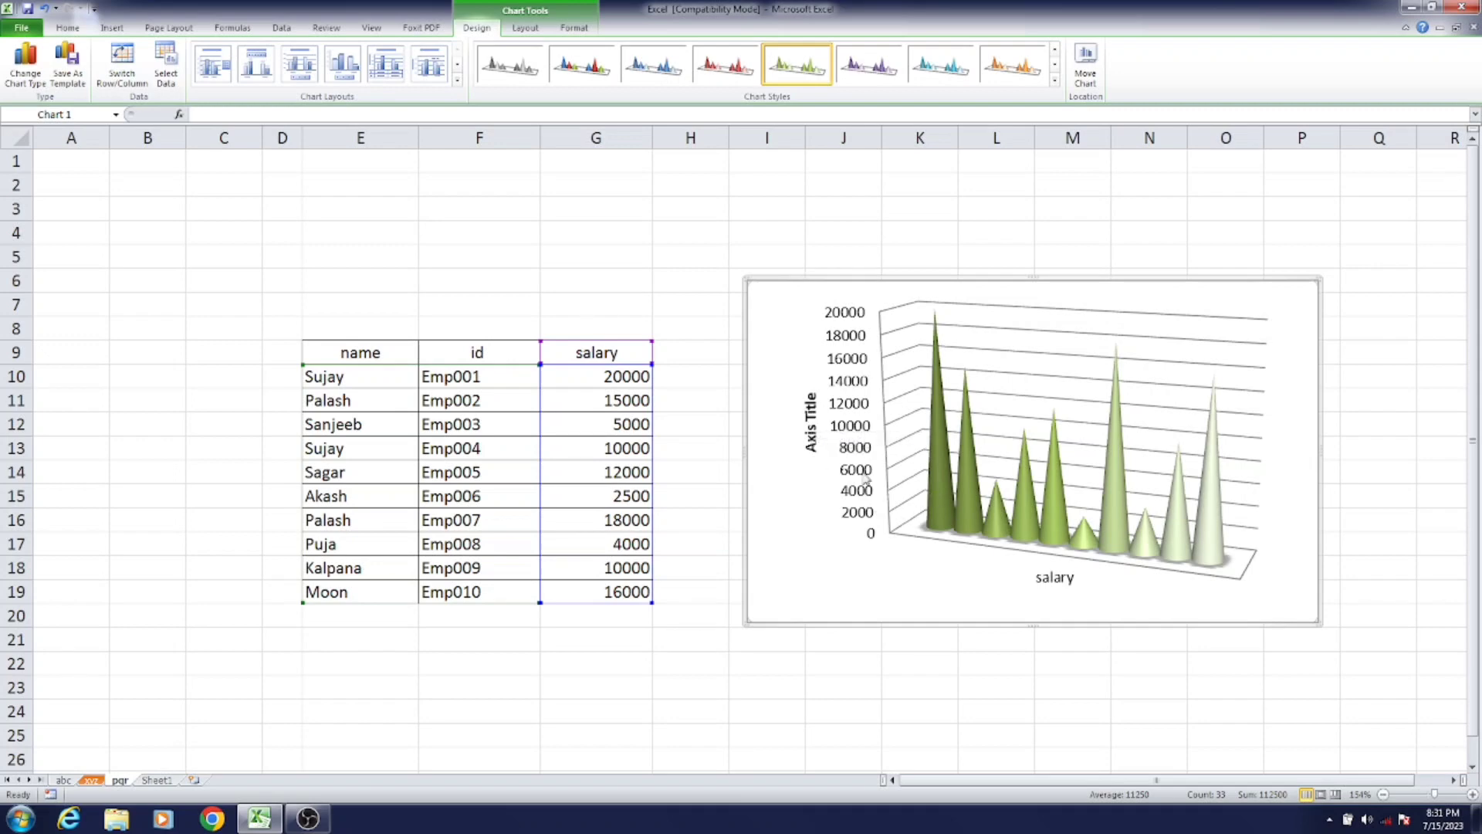
{"action": "left_click", "coordinate": [122, 77]}
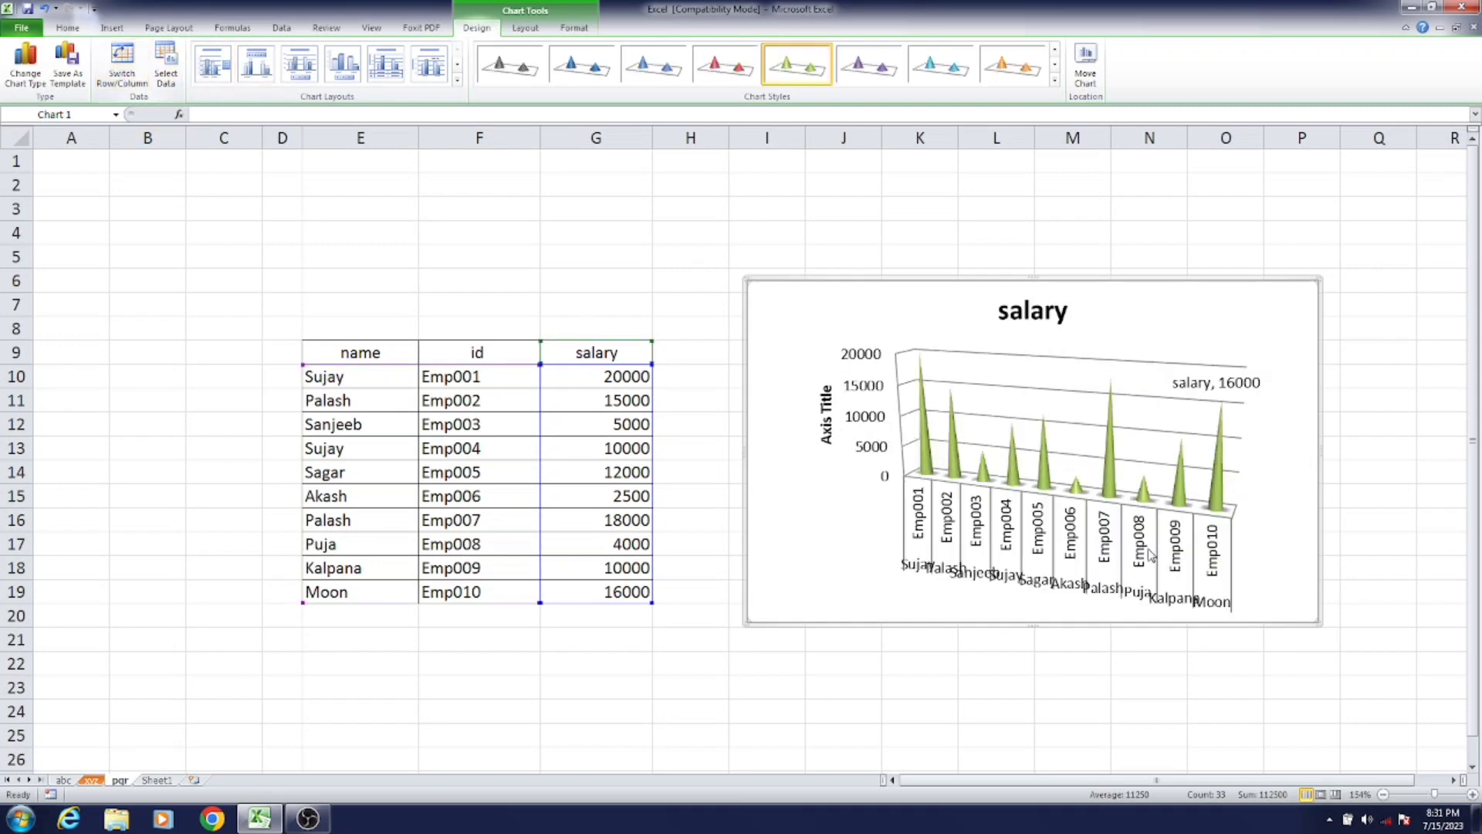
{"action": "left_click", "coordinate": [169, 76]}
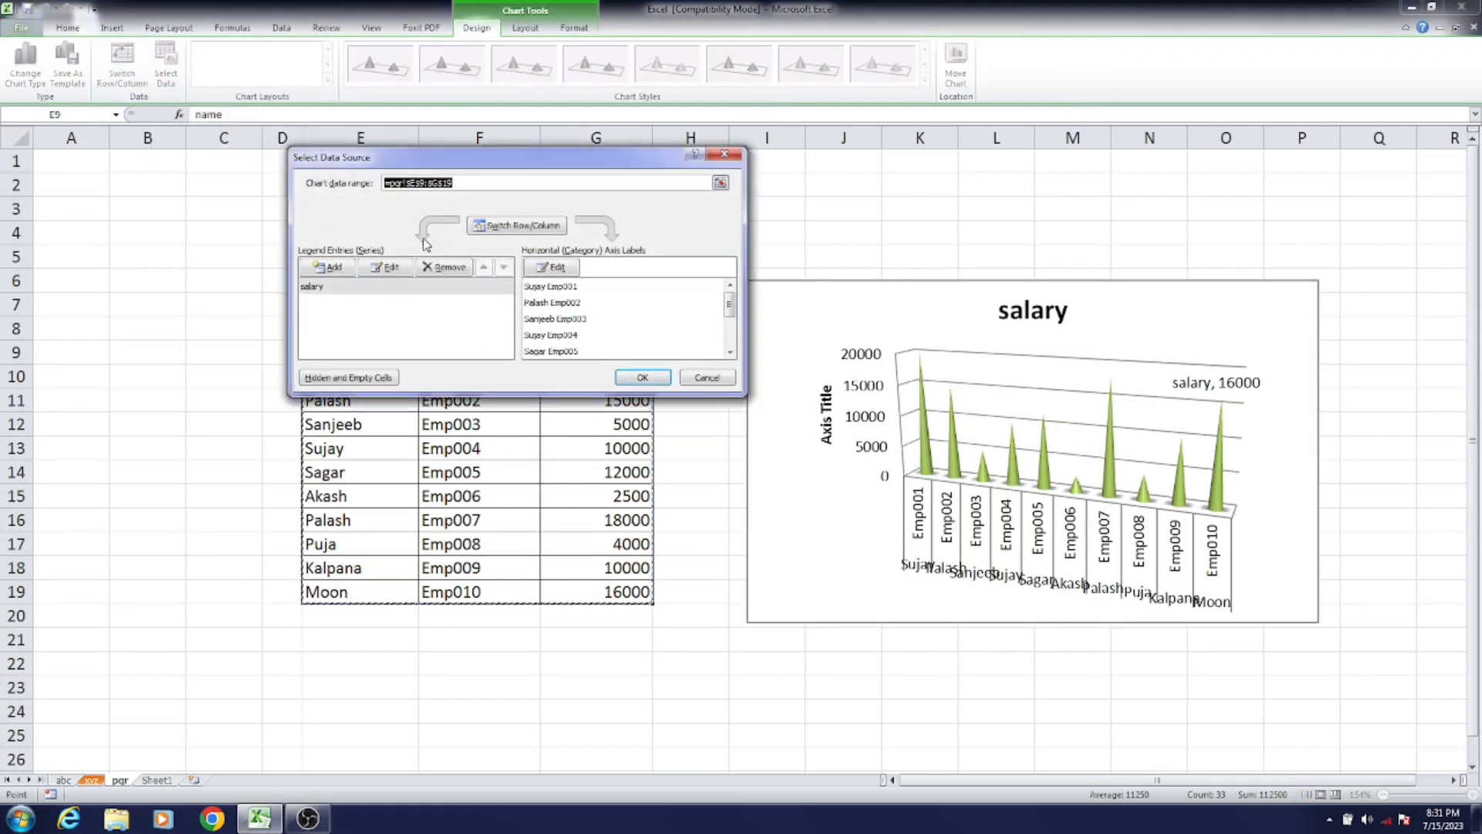
{"action": "left_click", "coordinate": [519, 226]}
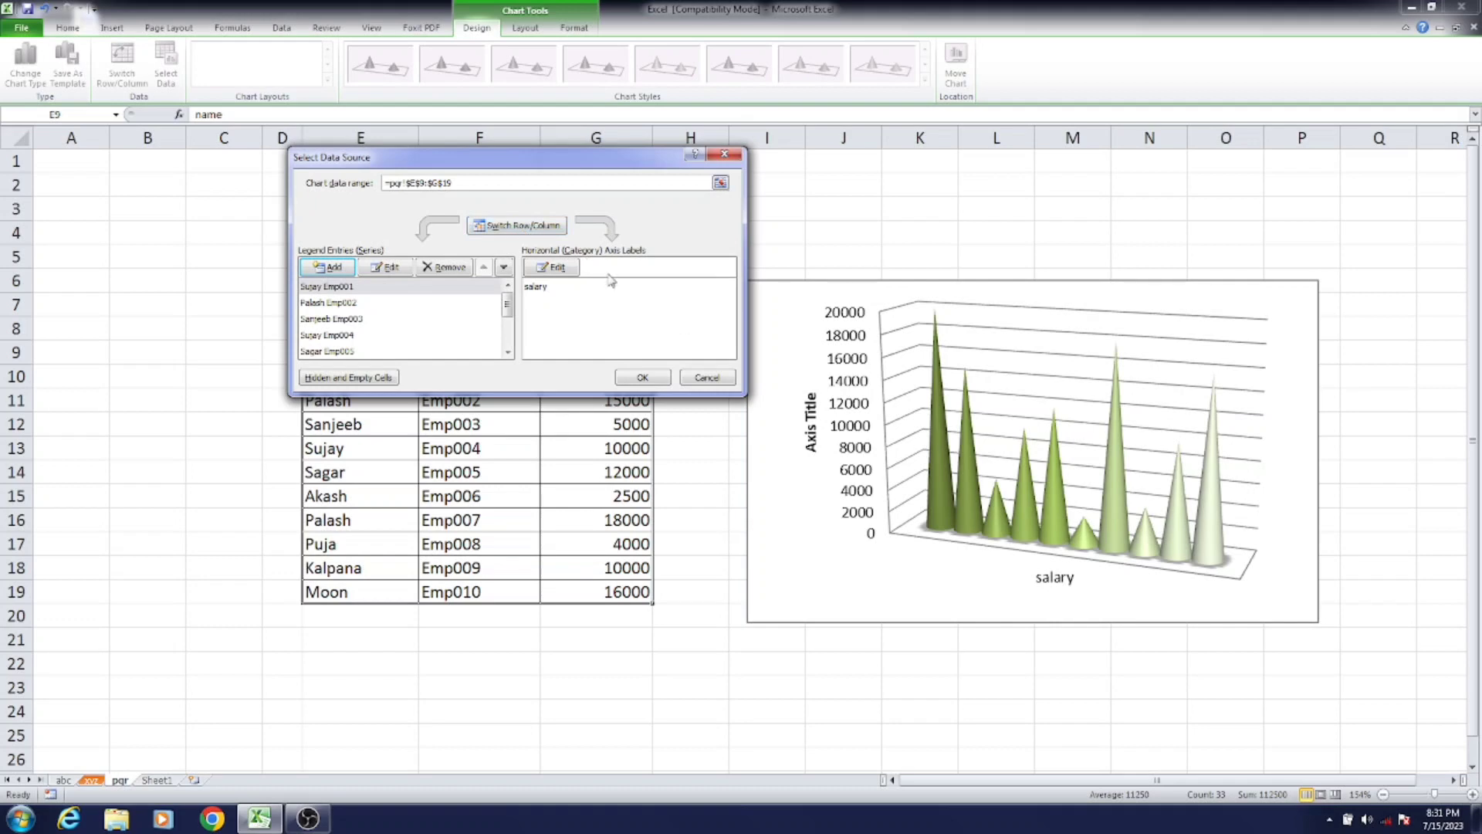
{"action": "left_click", "coordinate": [726, 378]}
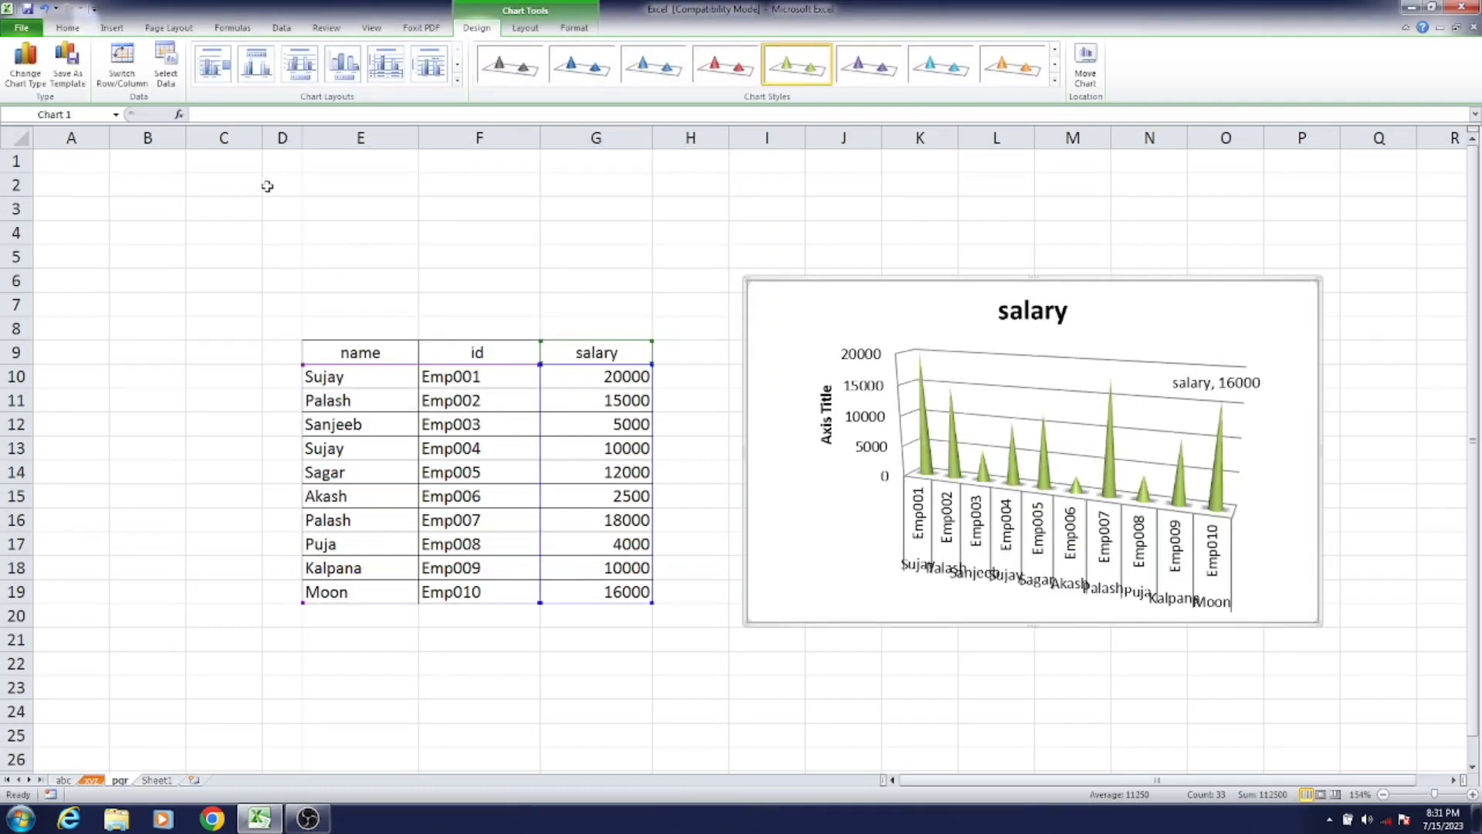
- Make the salary chart a line chart with markers, then a 3-D line chart
{"action": "left_click", "coordinate": [112, 27]}
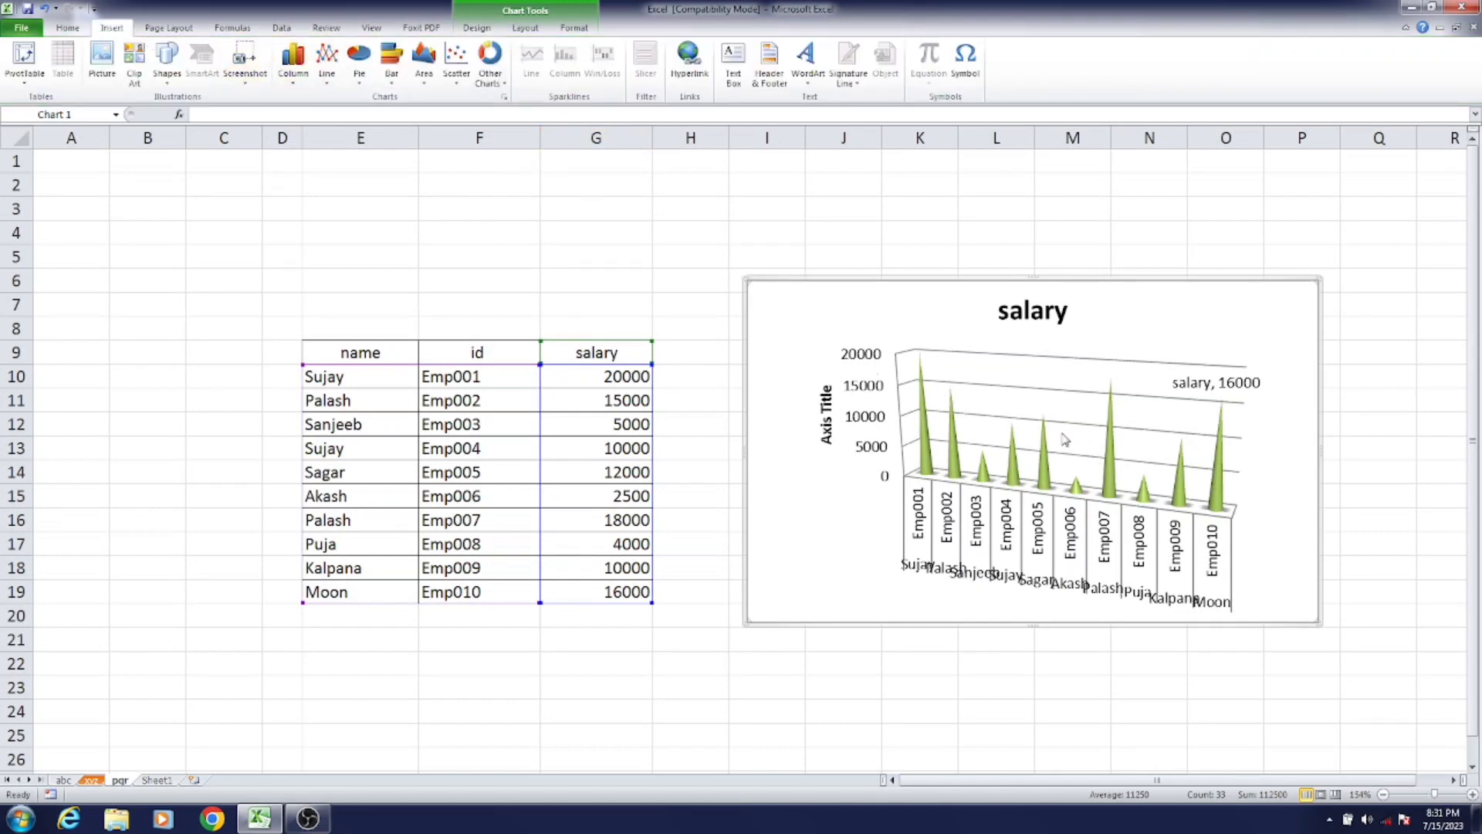
{"action": "left_click", "coordinate": [327, 63]}
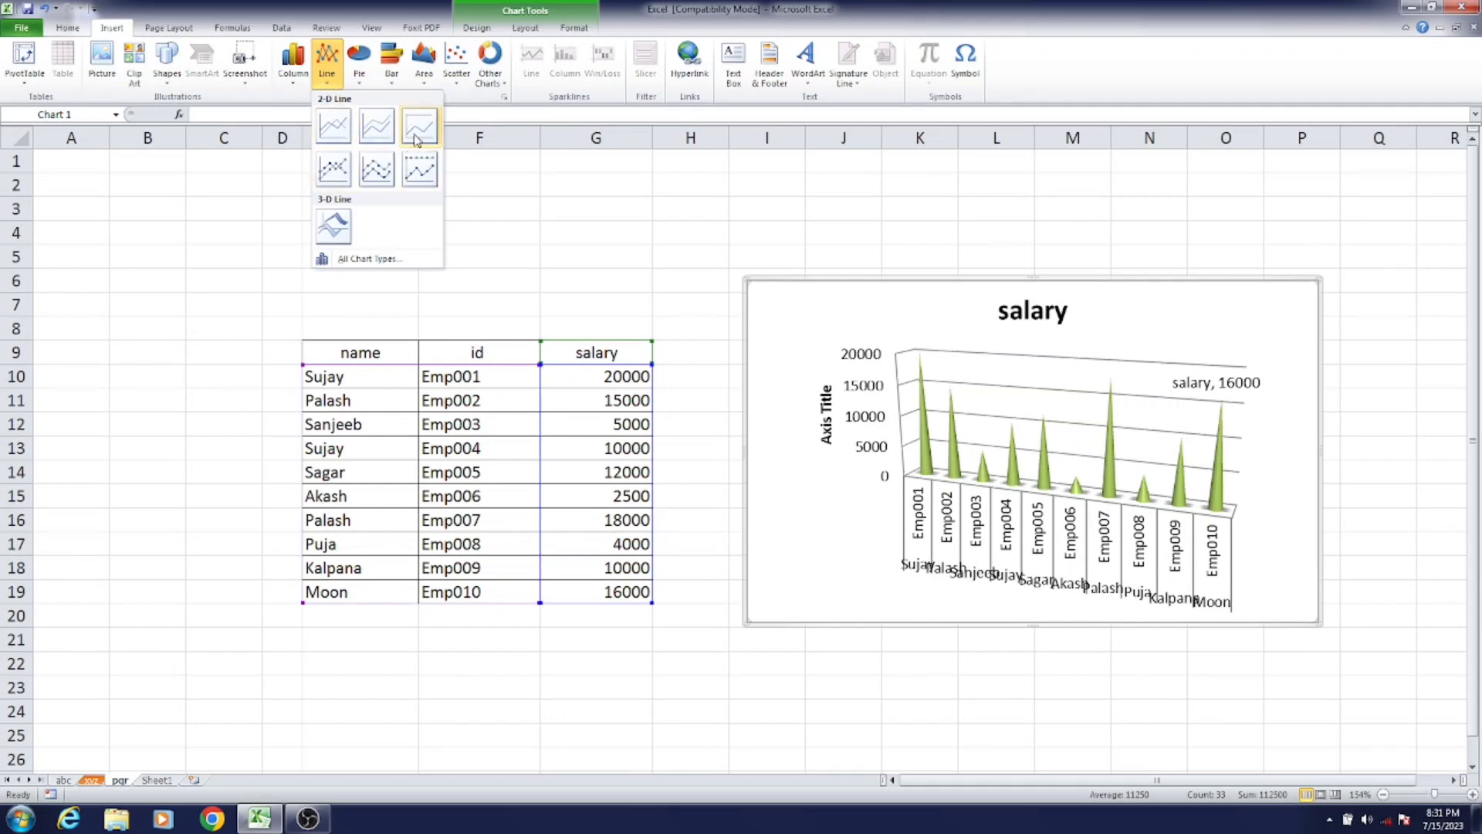
{"action": "left_click", "coordinate": [334, 169]}
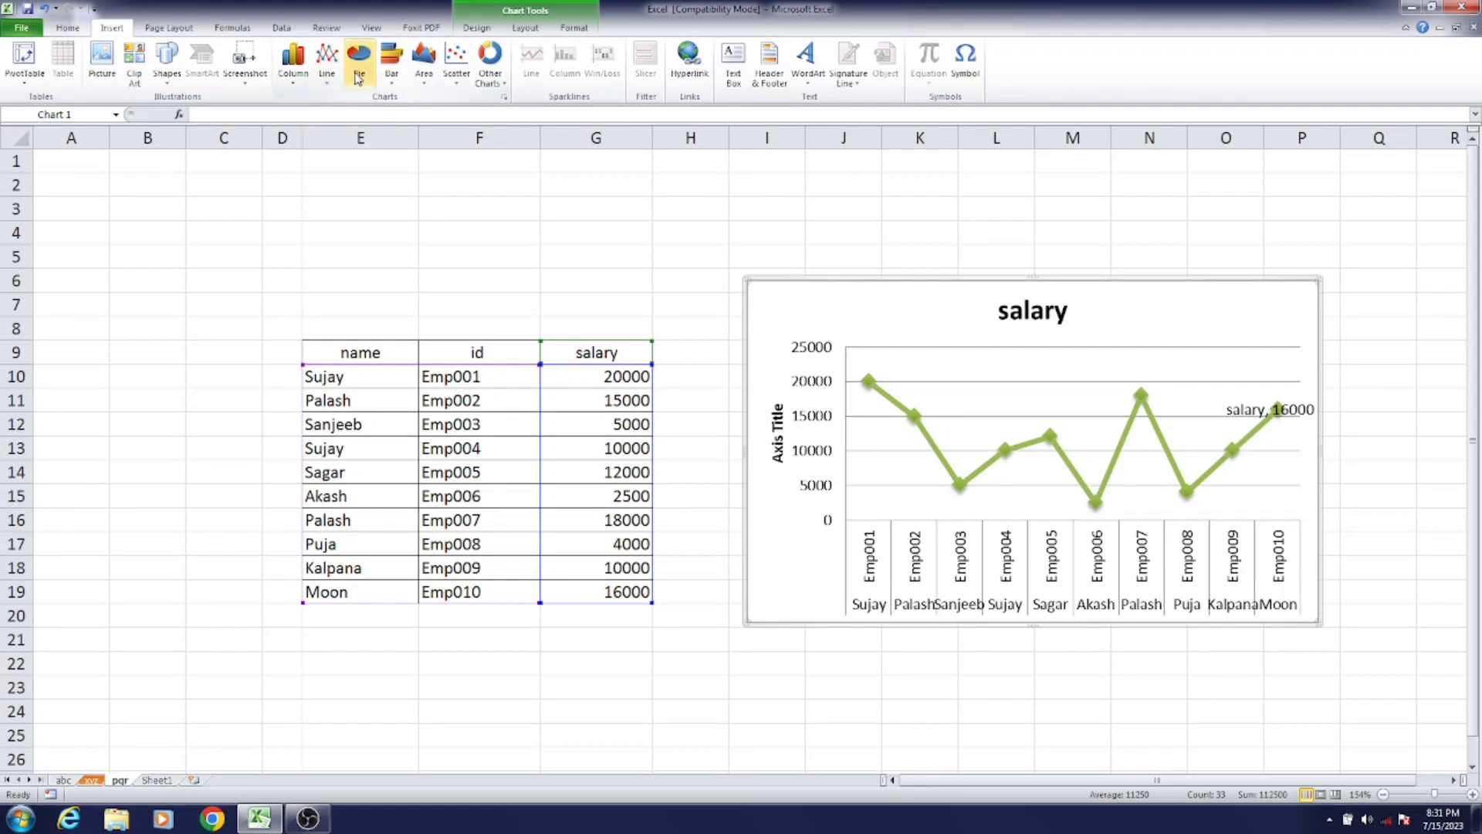
{"action": "left_click", "coordinate": [328, 66]}
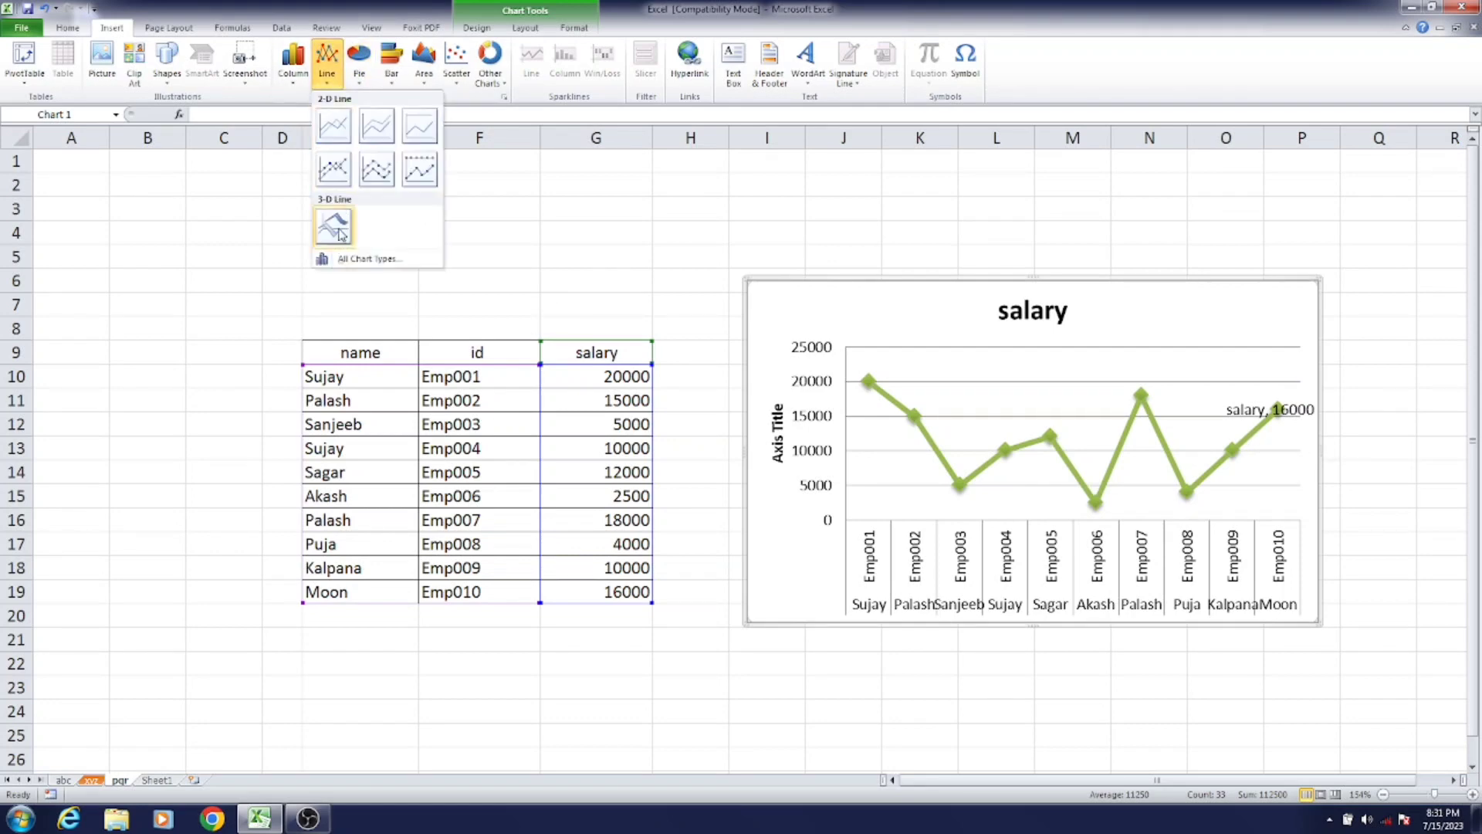
{"action": "left_click", "coordinate": [340, 234]}
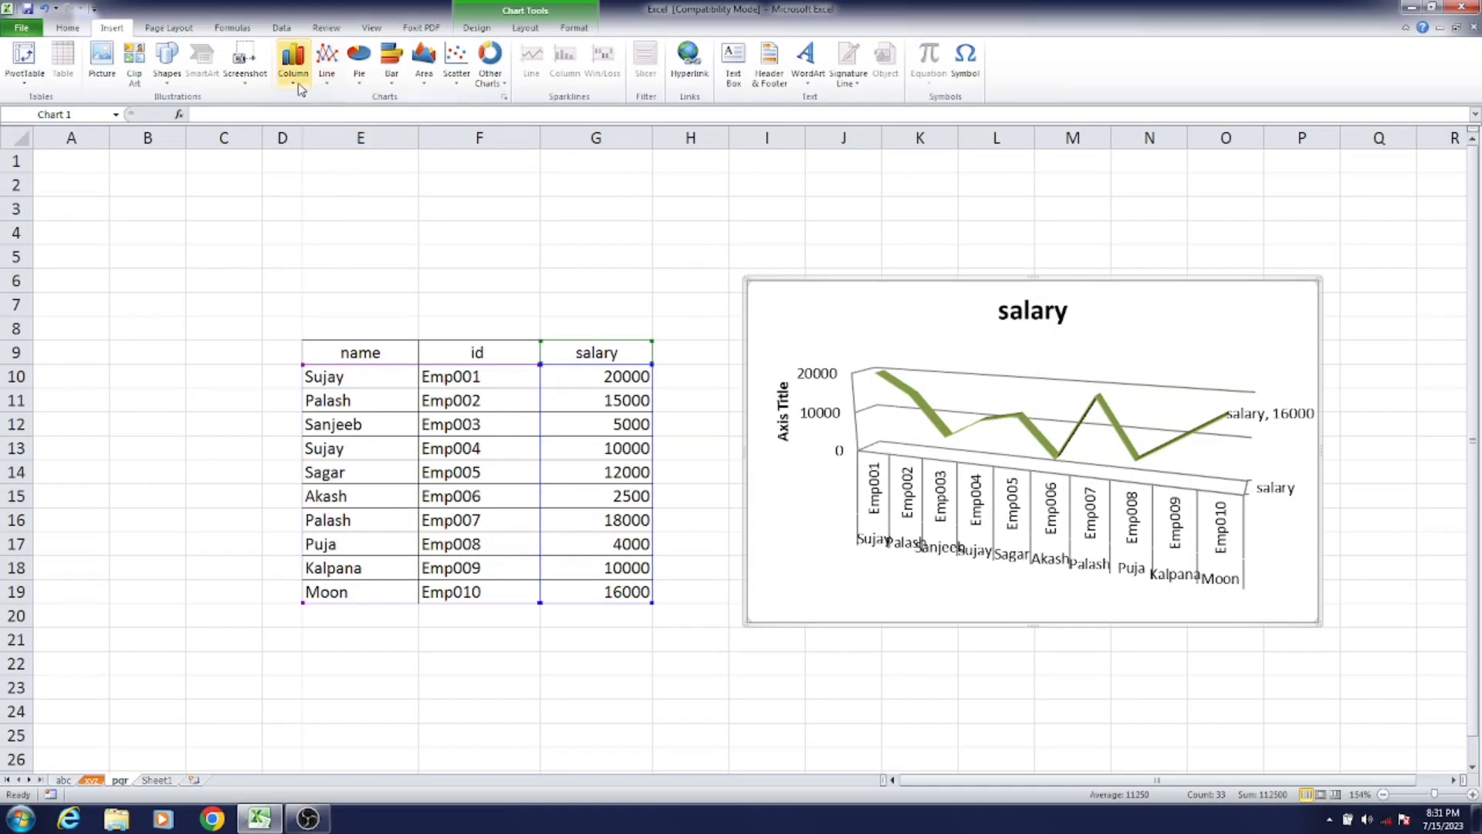
{"action": "left_click", "coordinate": [360, 77]}
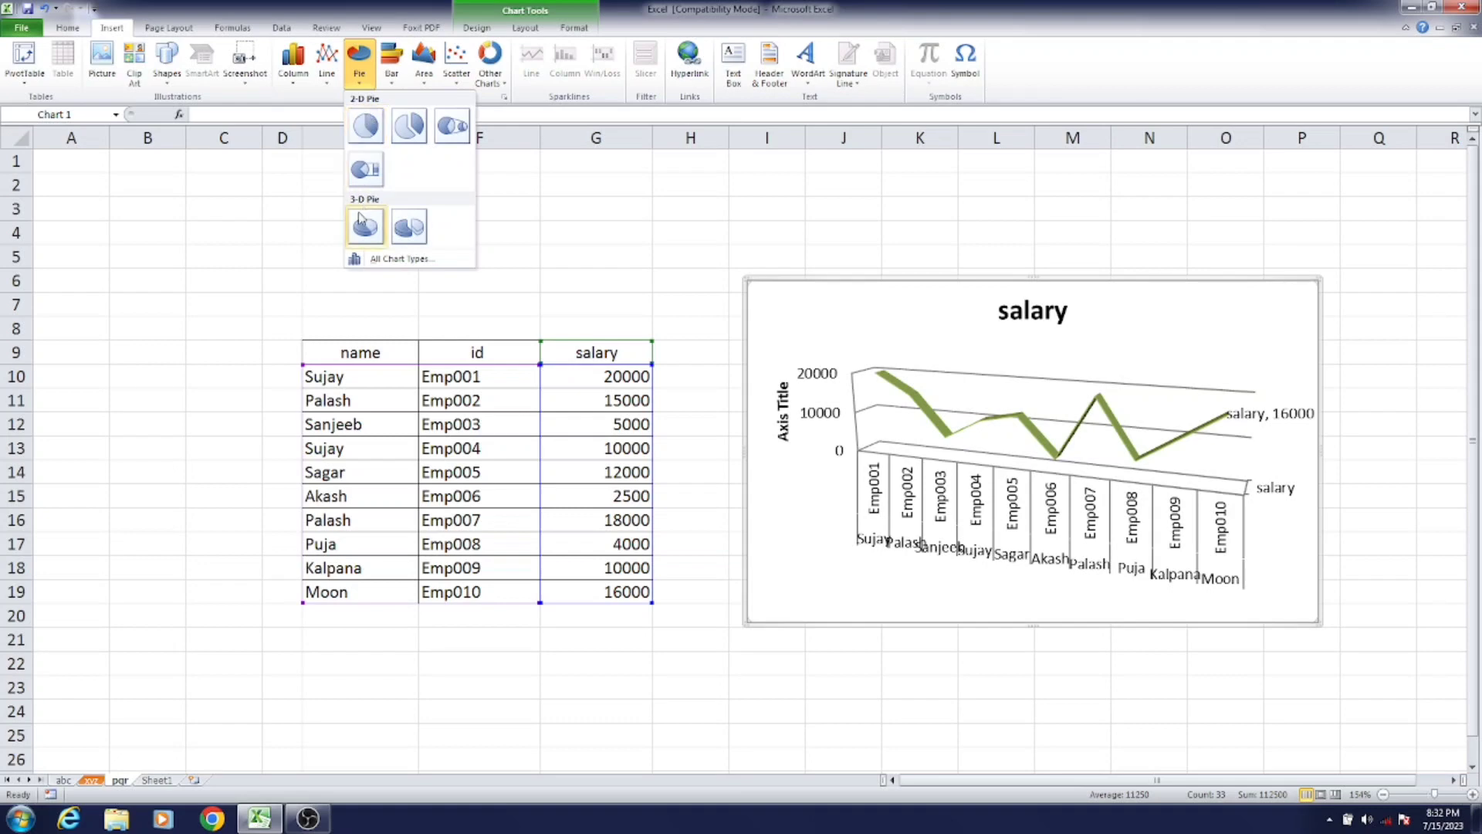
- Cycle the salary chart through 2-D pie, bar-of-pie and finally pie-of-pie types
{"action": "left_click", "coordinate": [366, 125]}
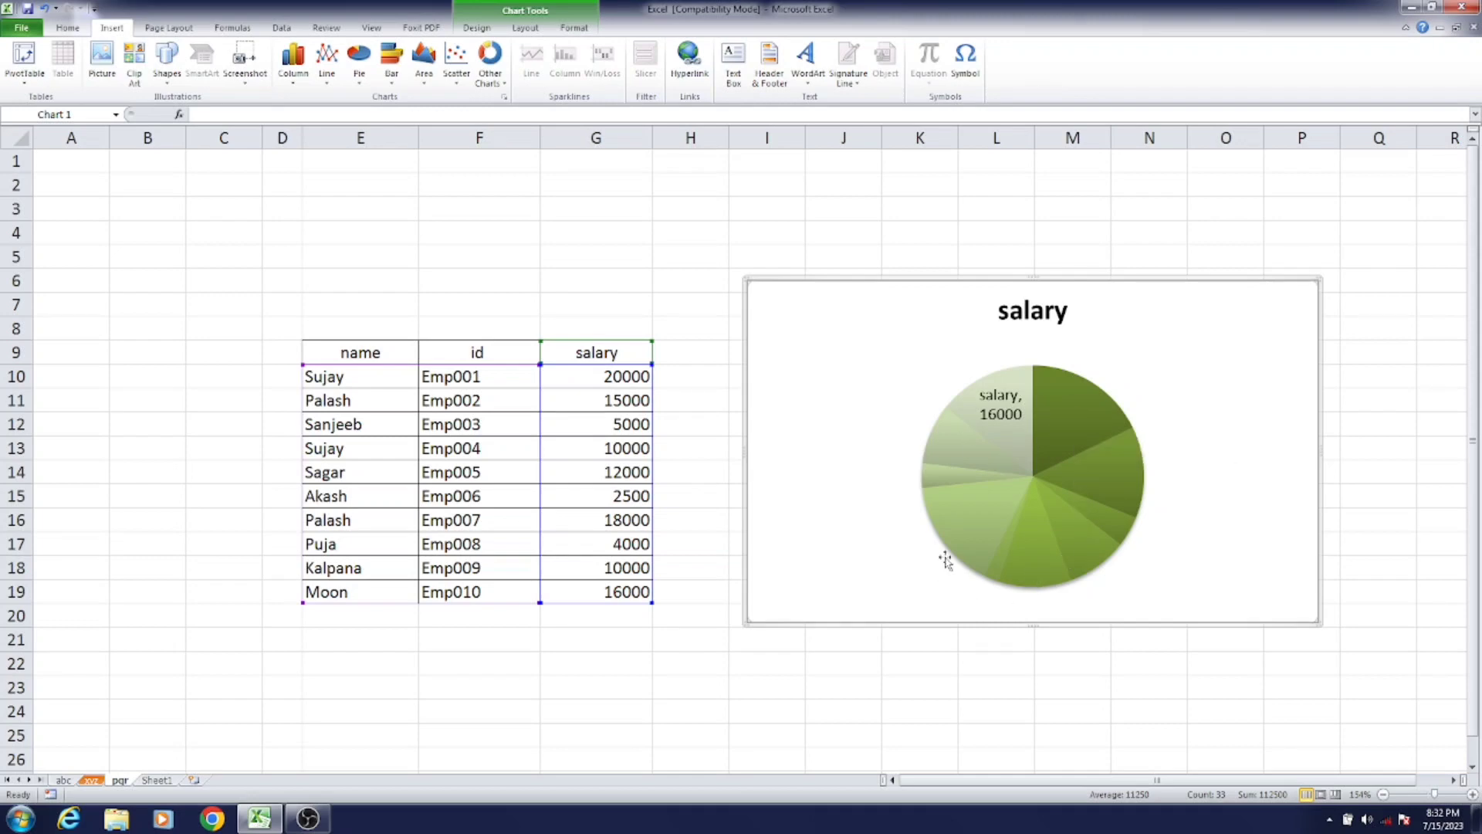
{"action": "left_click", "coordinate": [363, 77]}
{"action": "left_click", "coordinate": [369, 171]}
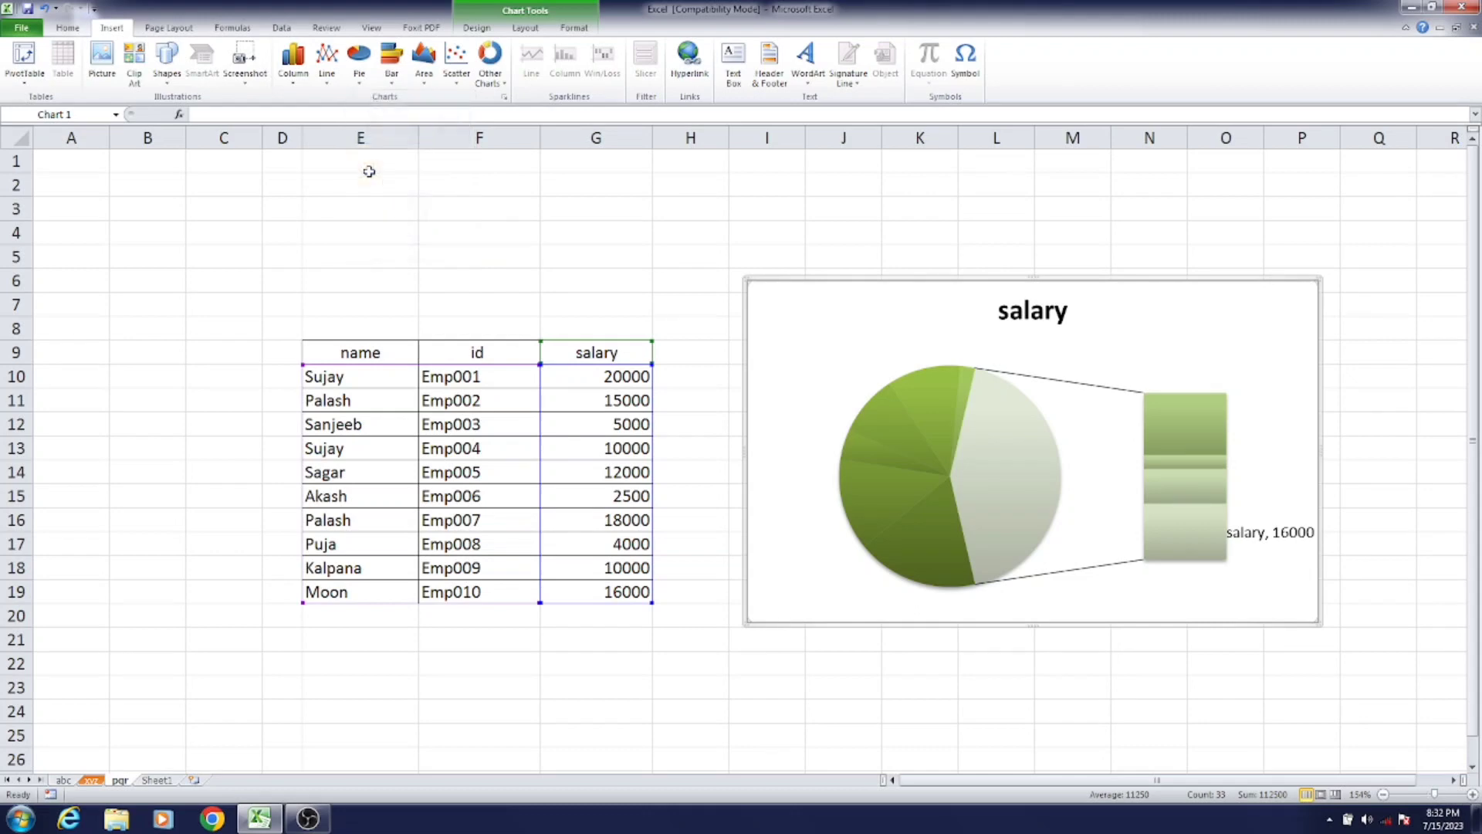
{"action": "left_click", "coordinate": [359, 60]}
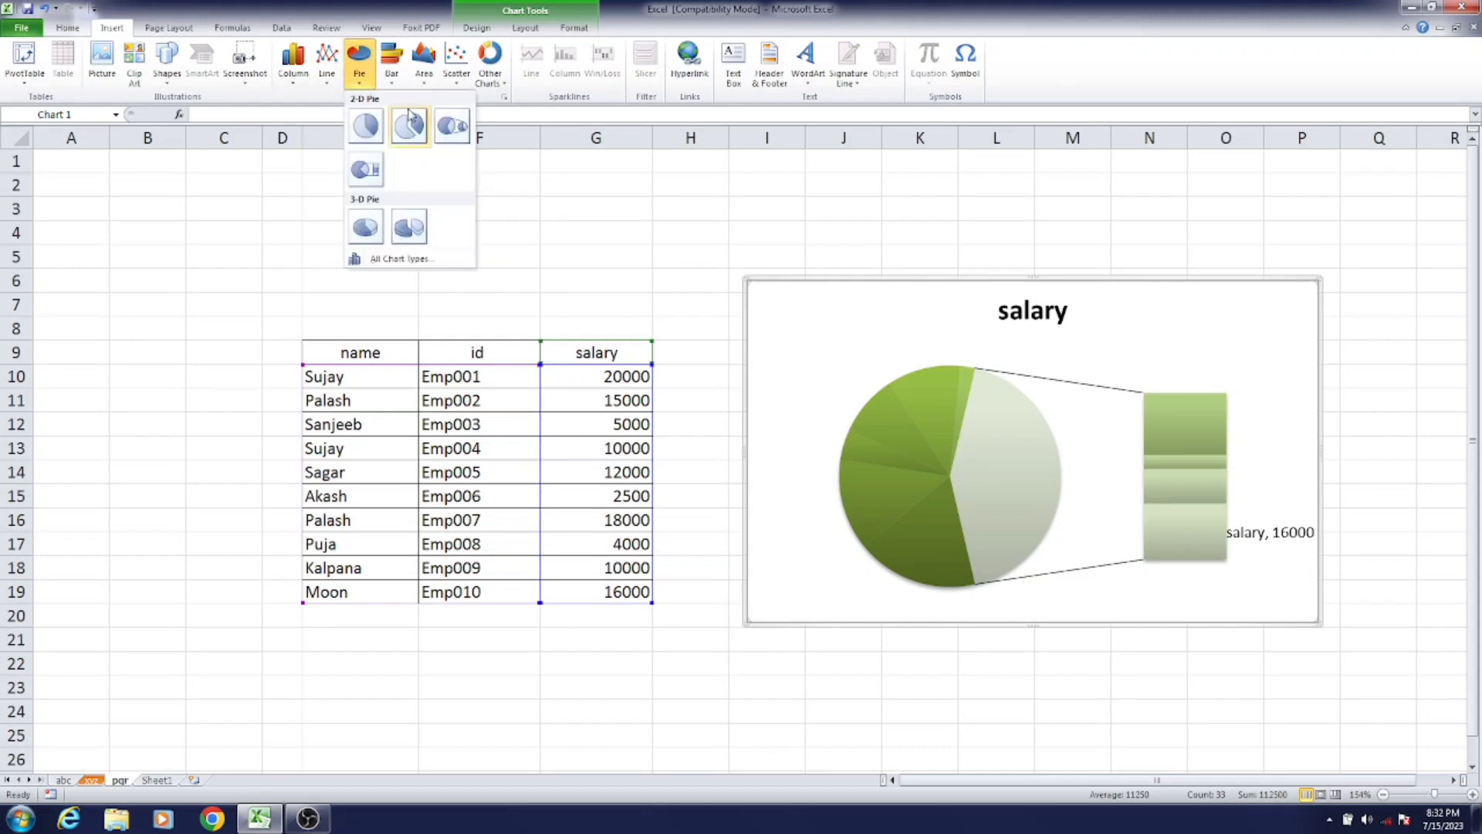
{"action": "left_click", "coordinate": [447, 128]}
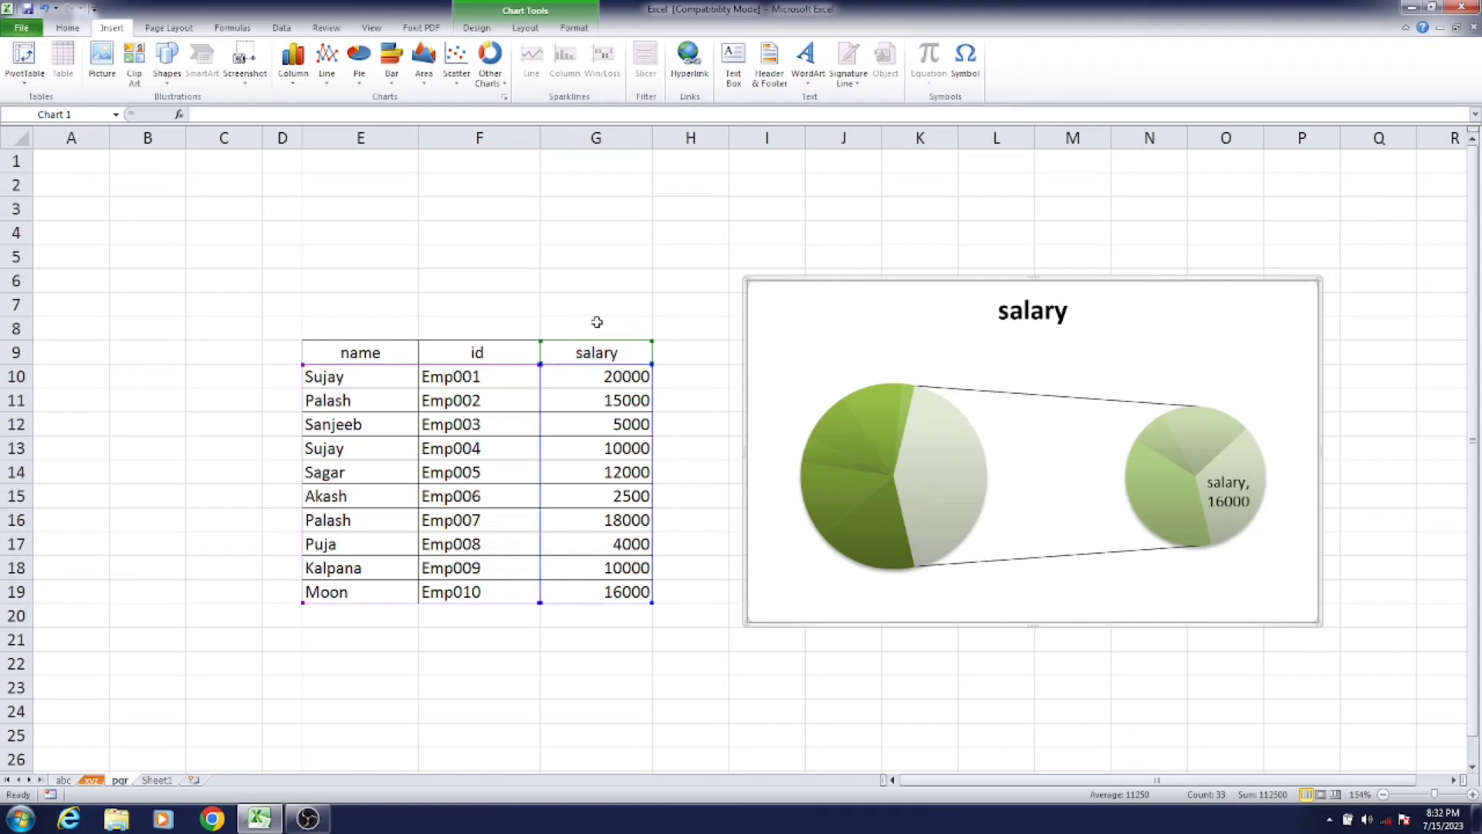
{"action": "left_click", "coordinate": [372, 85]}
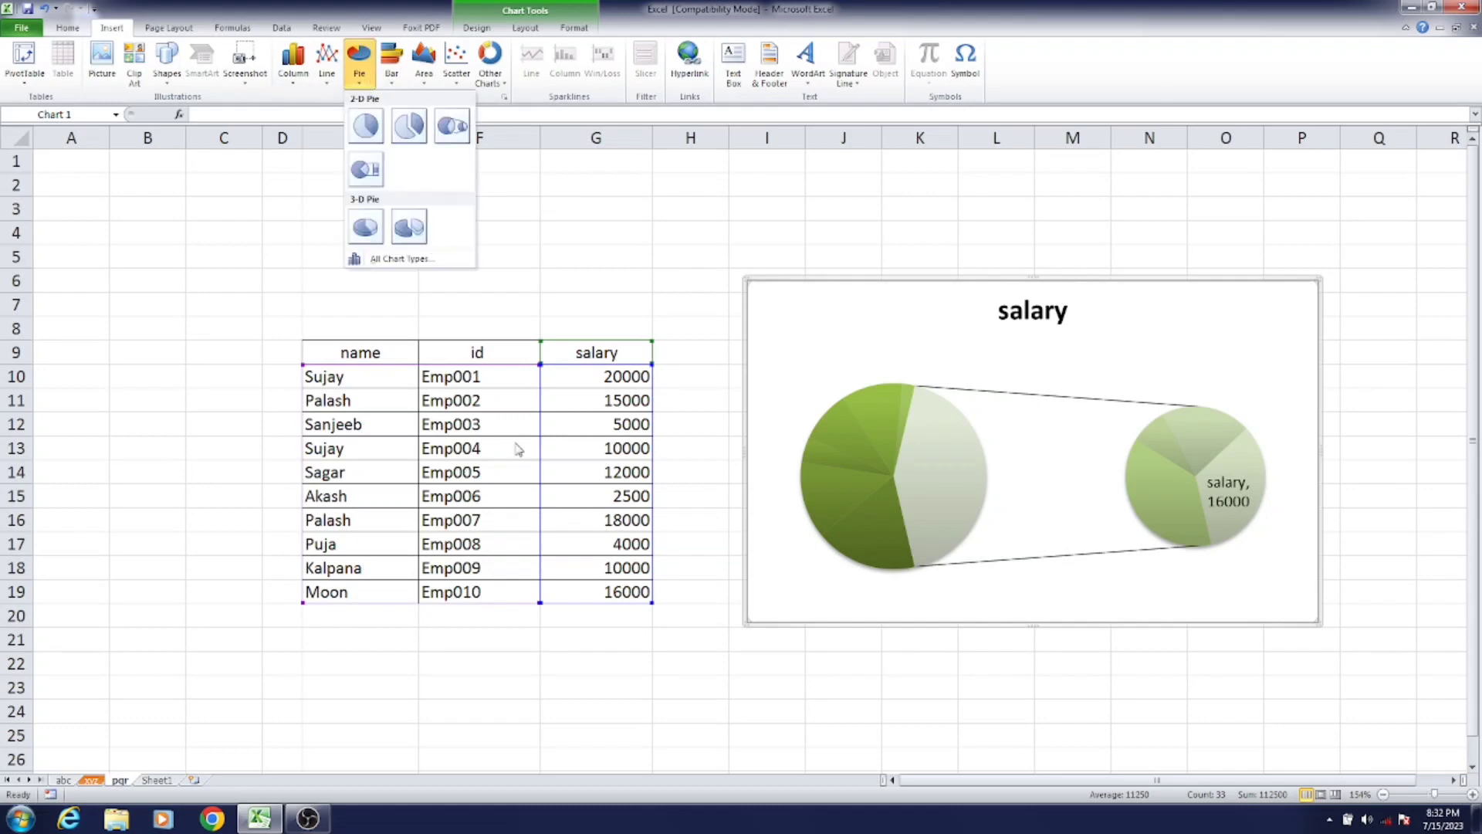
{"action": "left_click", "coordinate": [391, 69]}
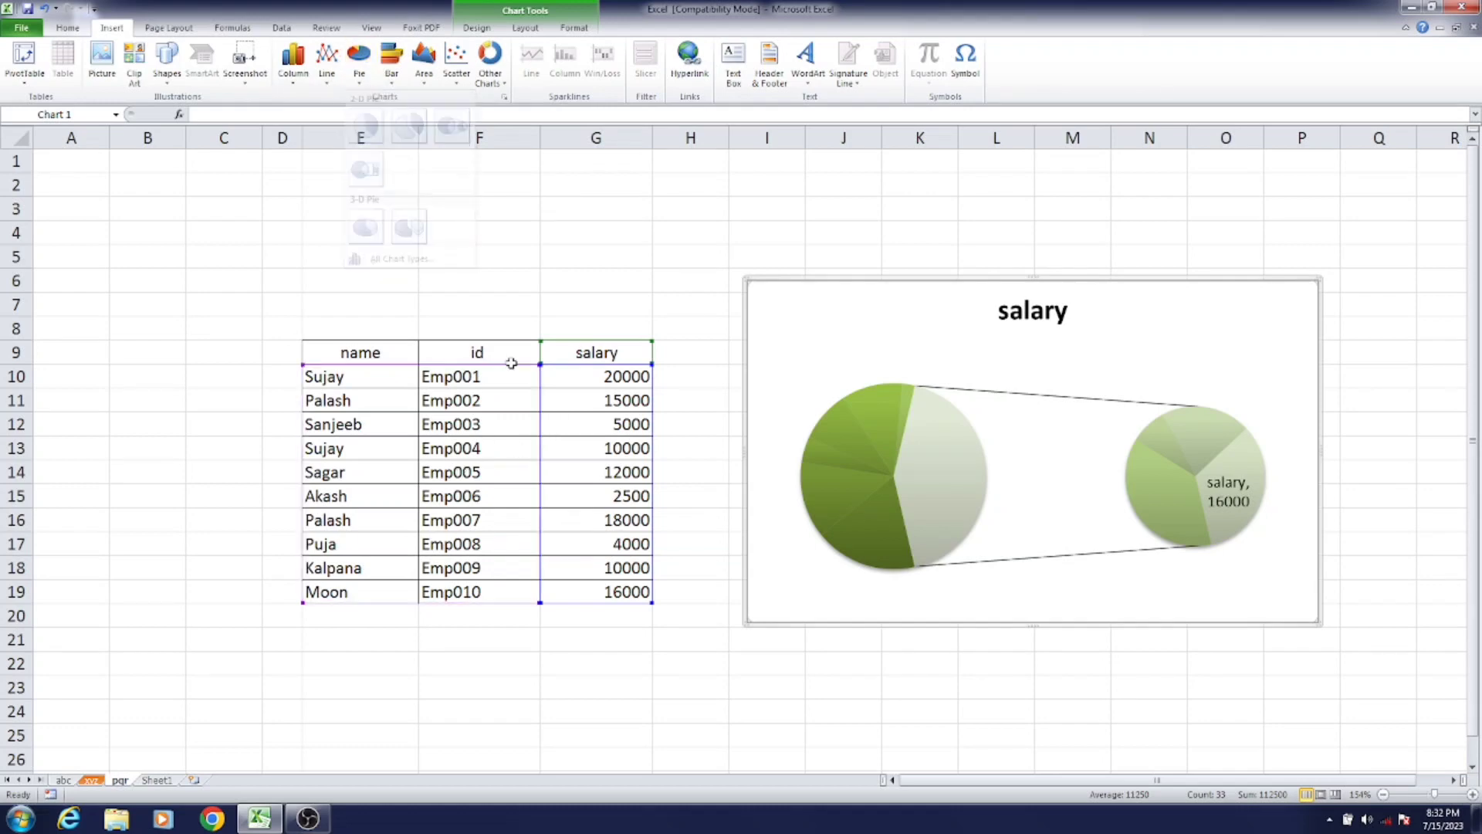
- Switch the chart to clustered bar, 100% stacked area, then 3-D area, and select the salary series
{"action": "left_click", "coordinate": [391, 70]}
{"action": "left_click", "coordinate": [394, 129]}
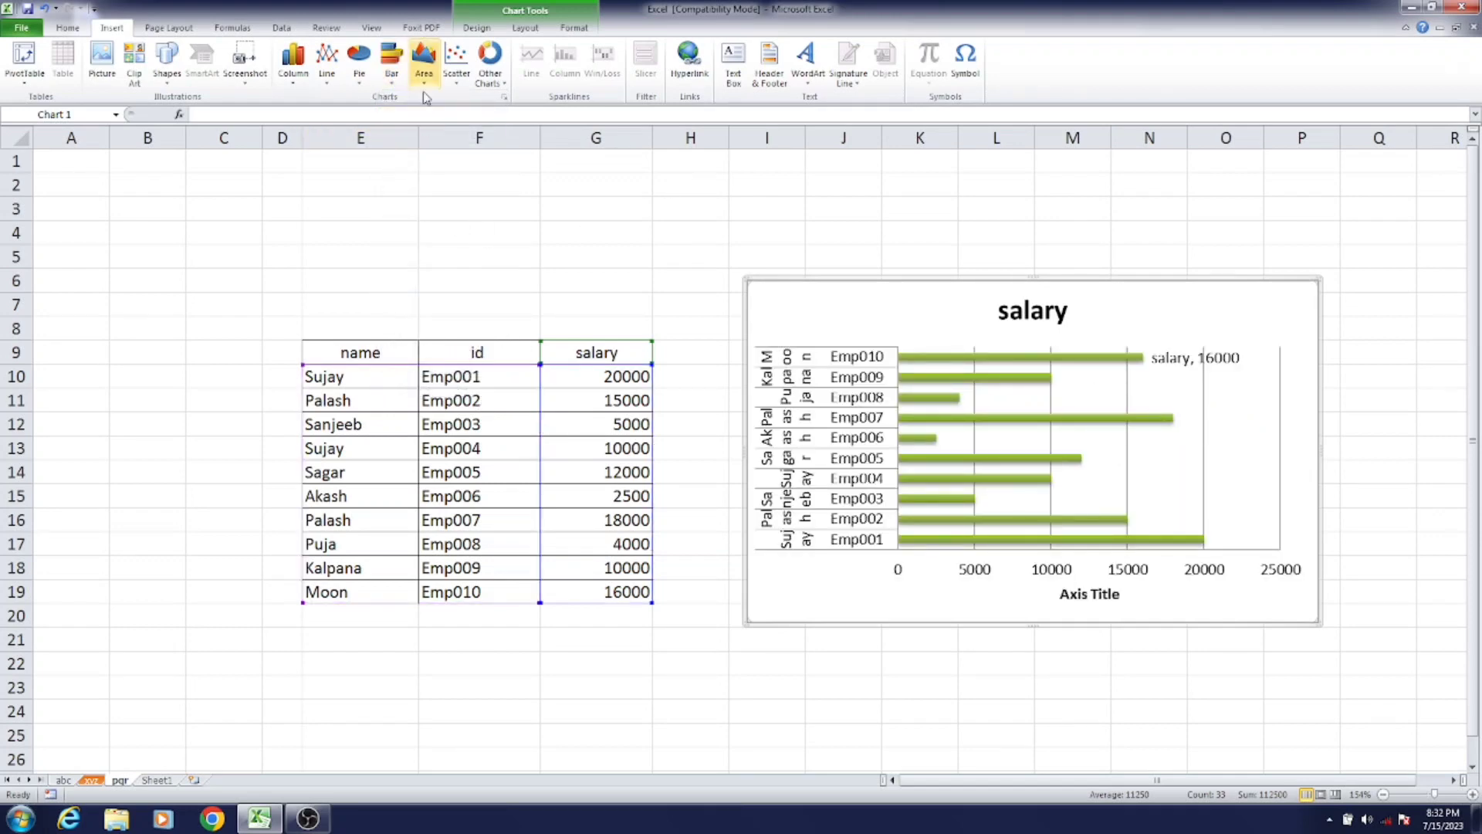
{"action": "left_click", "coordinate": [424, 65]}
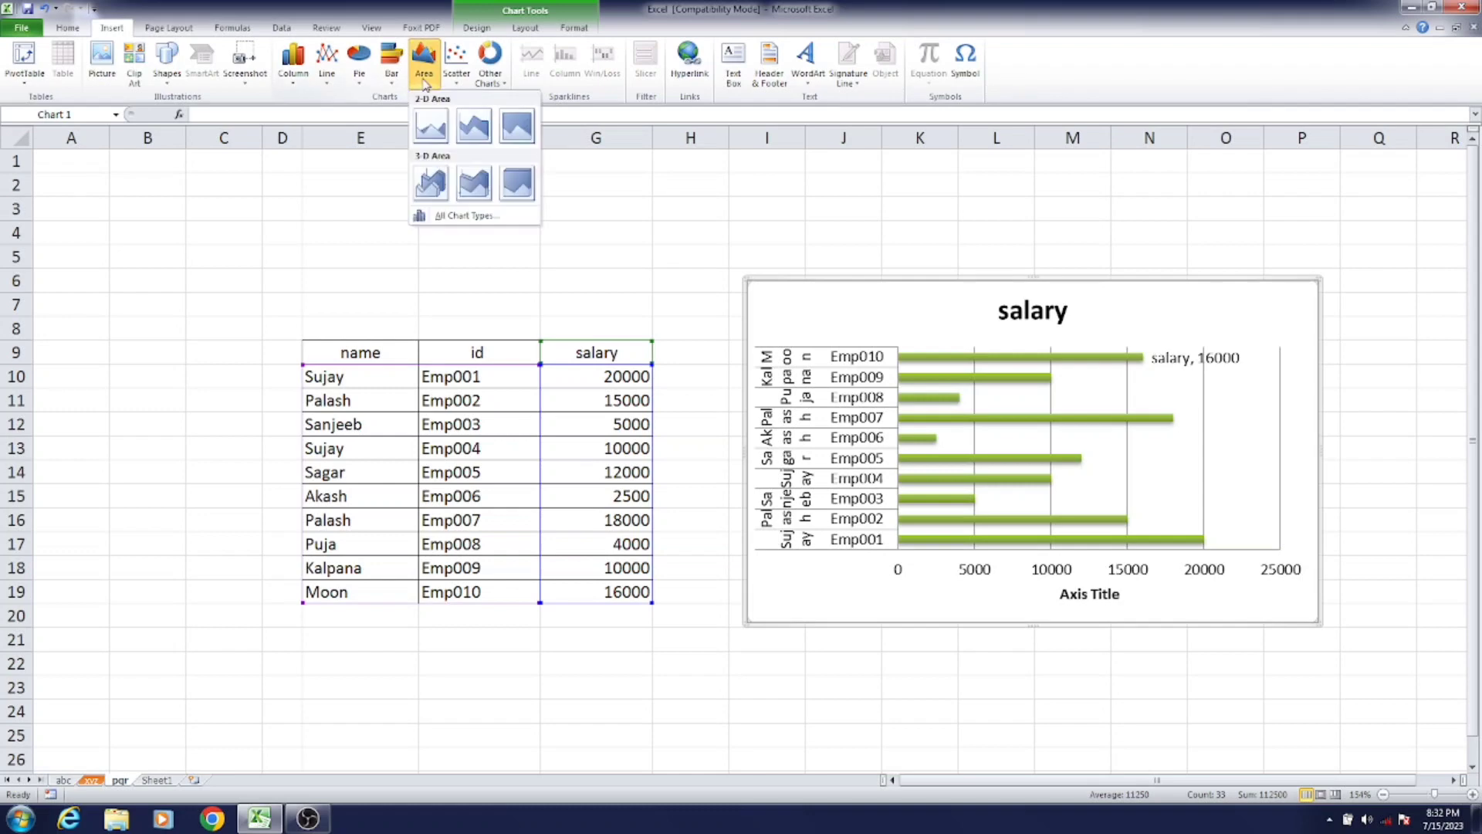
{"action": "left_click", "coordinate": [517, 126]}
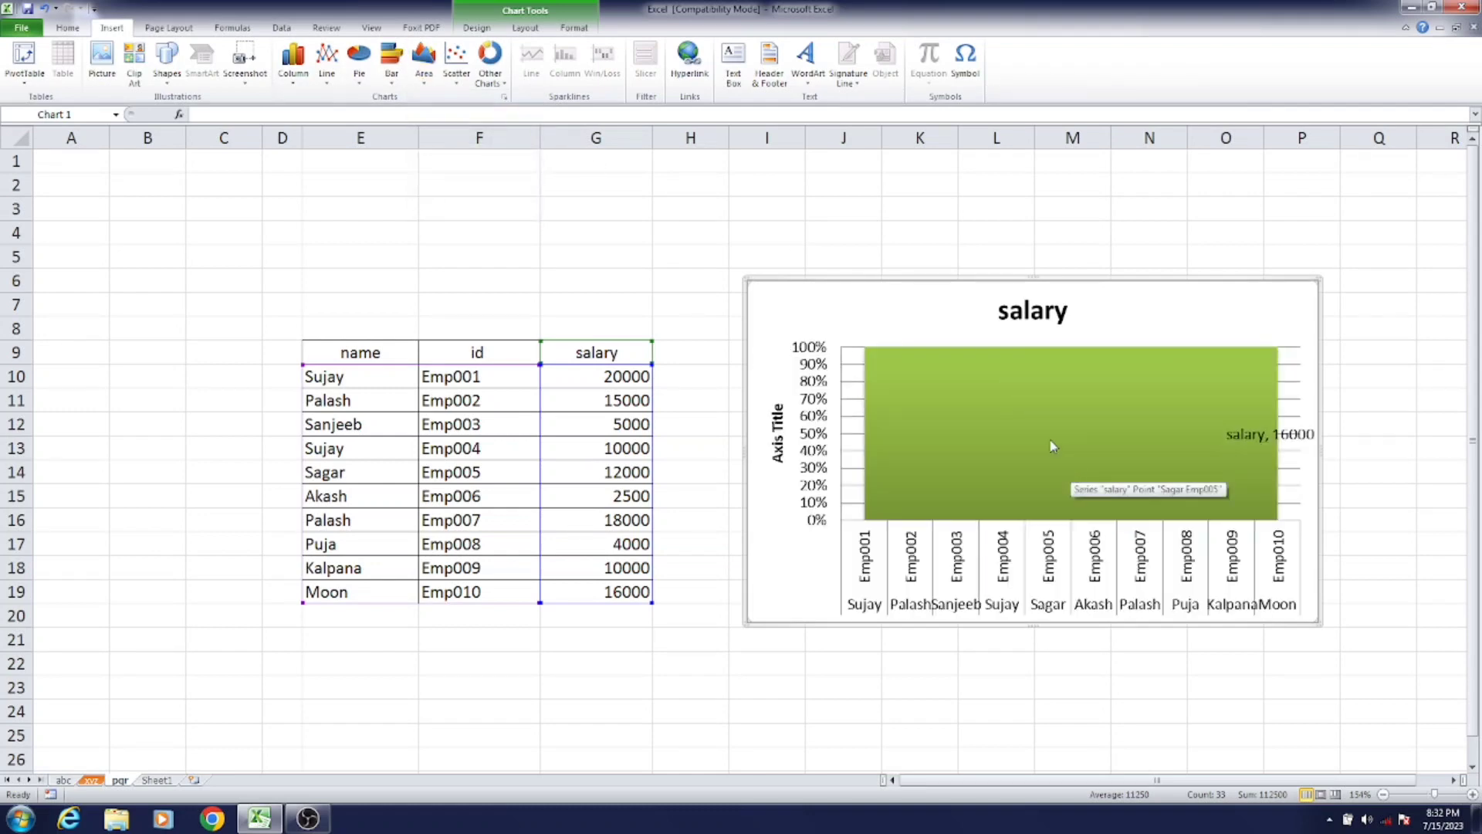
{"action": "left_click", "coordinate": [426, 61]}
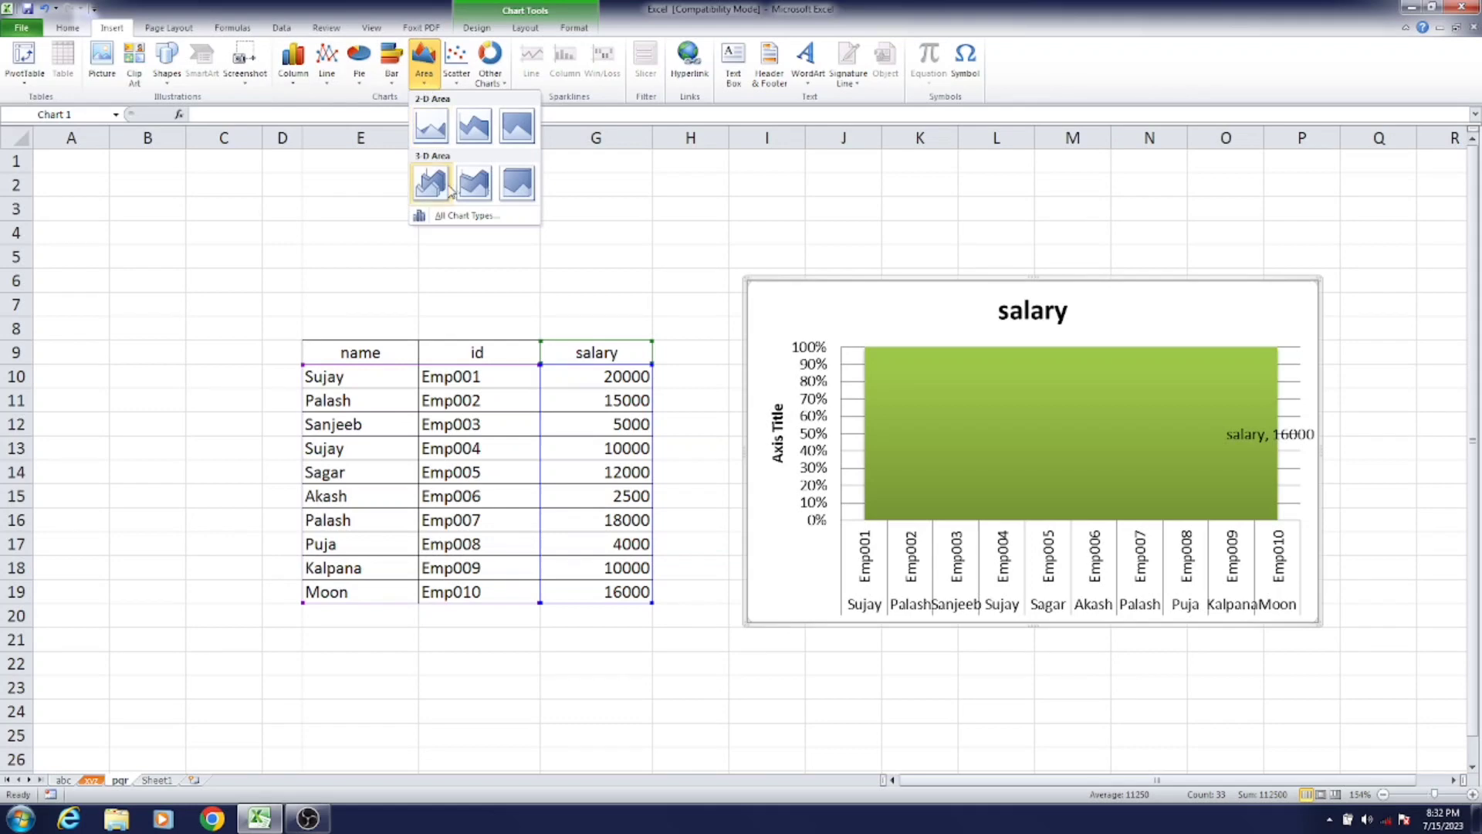
{"action": "left_click", "coordinate": [439, 187]}
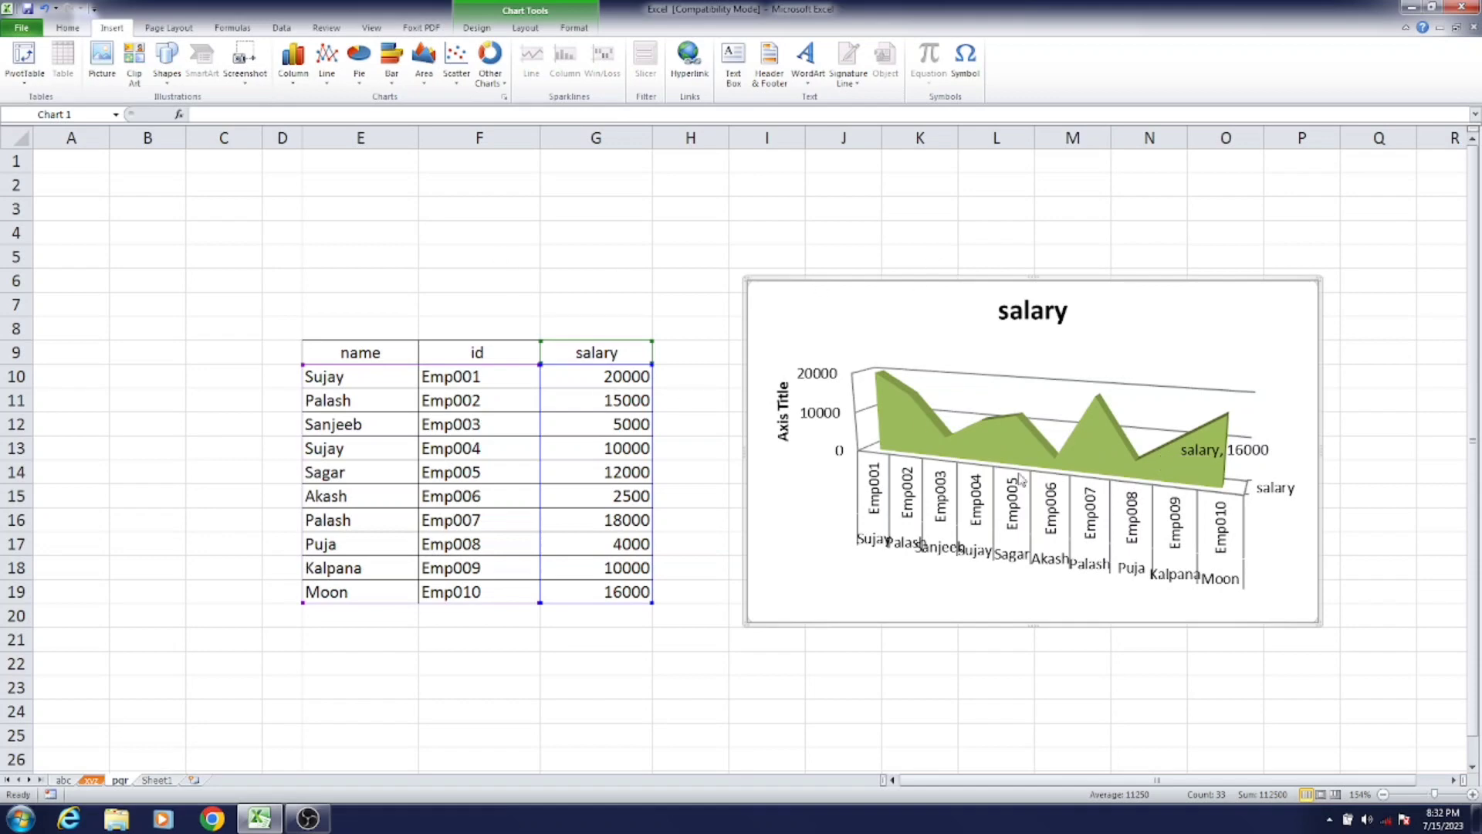
{"action": "left_click", "coordinate": [948, 436]}
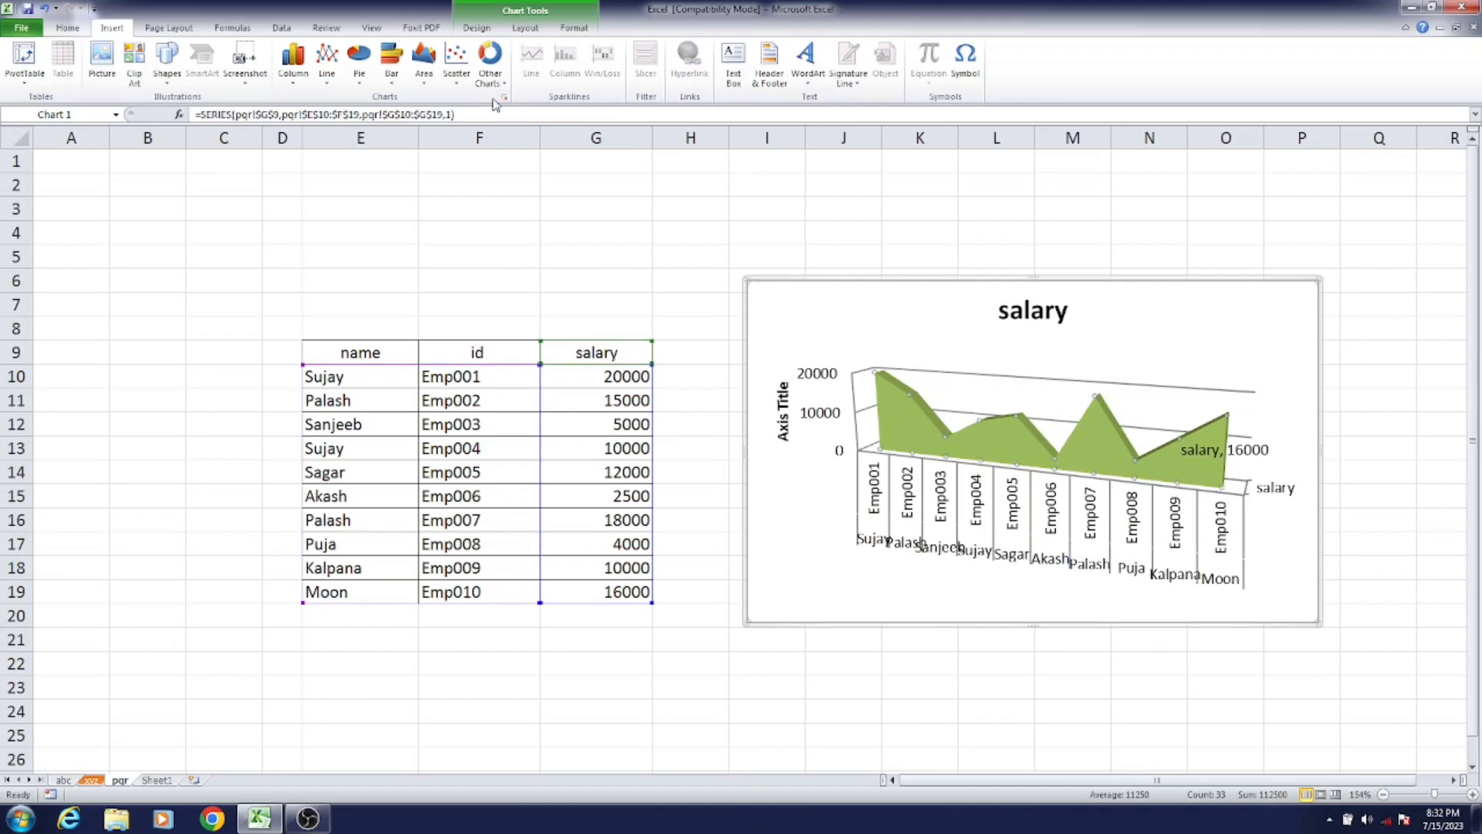
{"action": "left_click", "coordinate": [573, 28]}
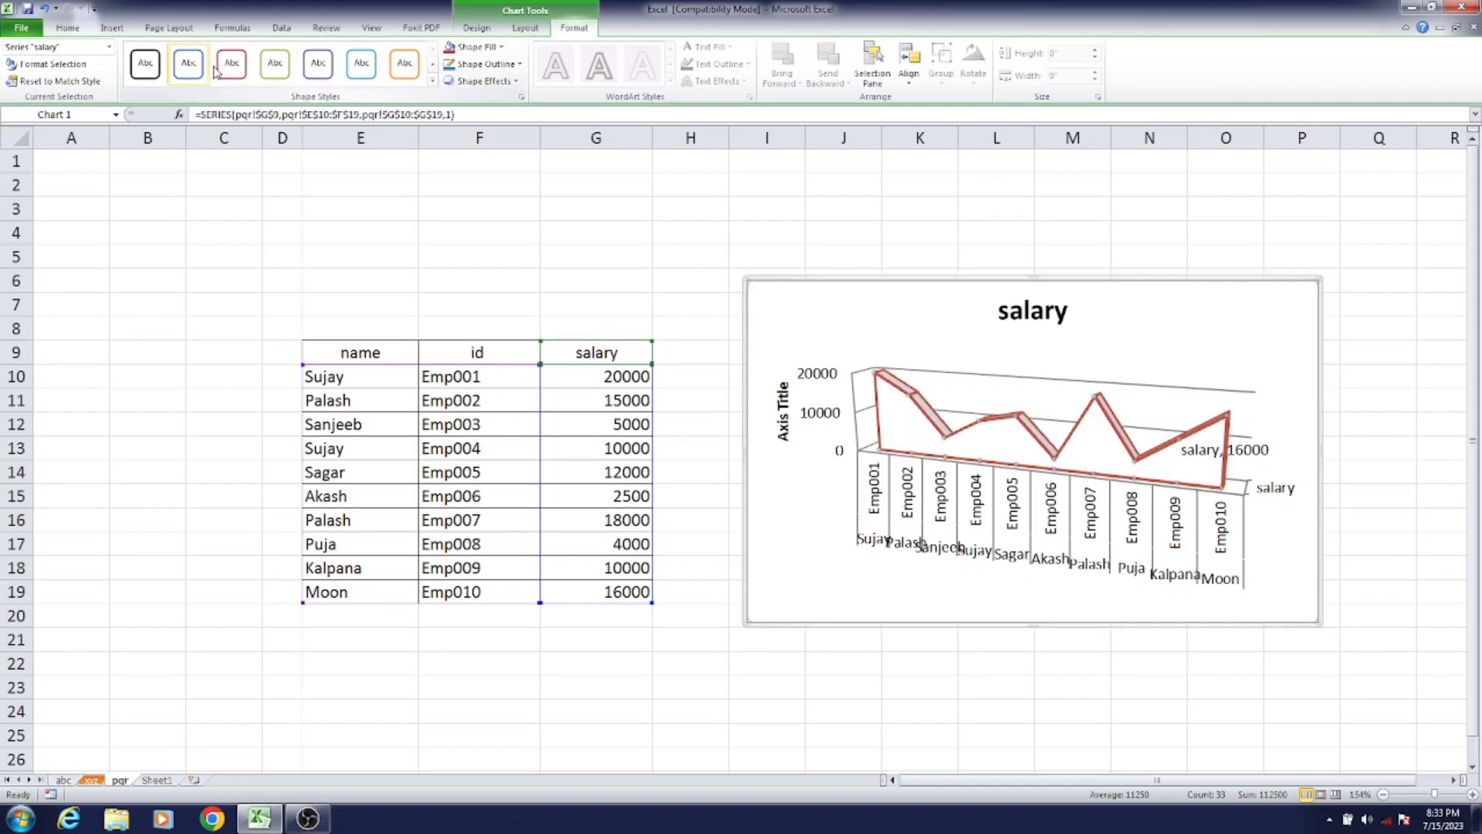
- Apply a blue outline shape style to the salary series, leaving layout and other chart types unchanged
{"action": "left_click", "coordinate": [189, 62]}
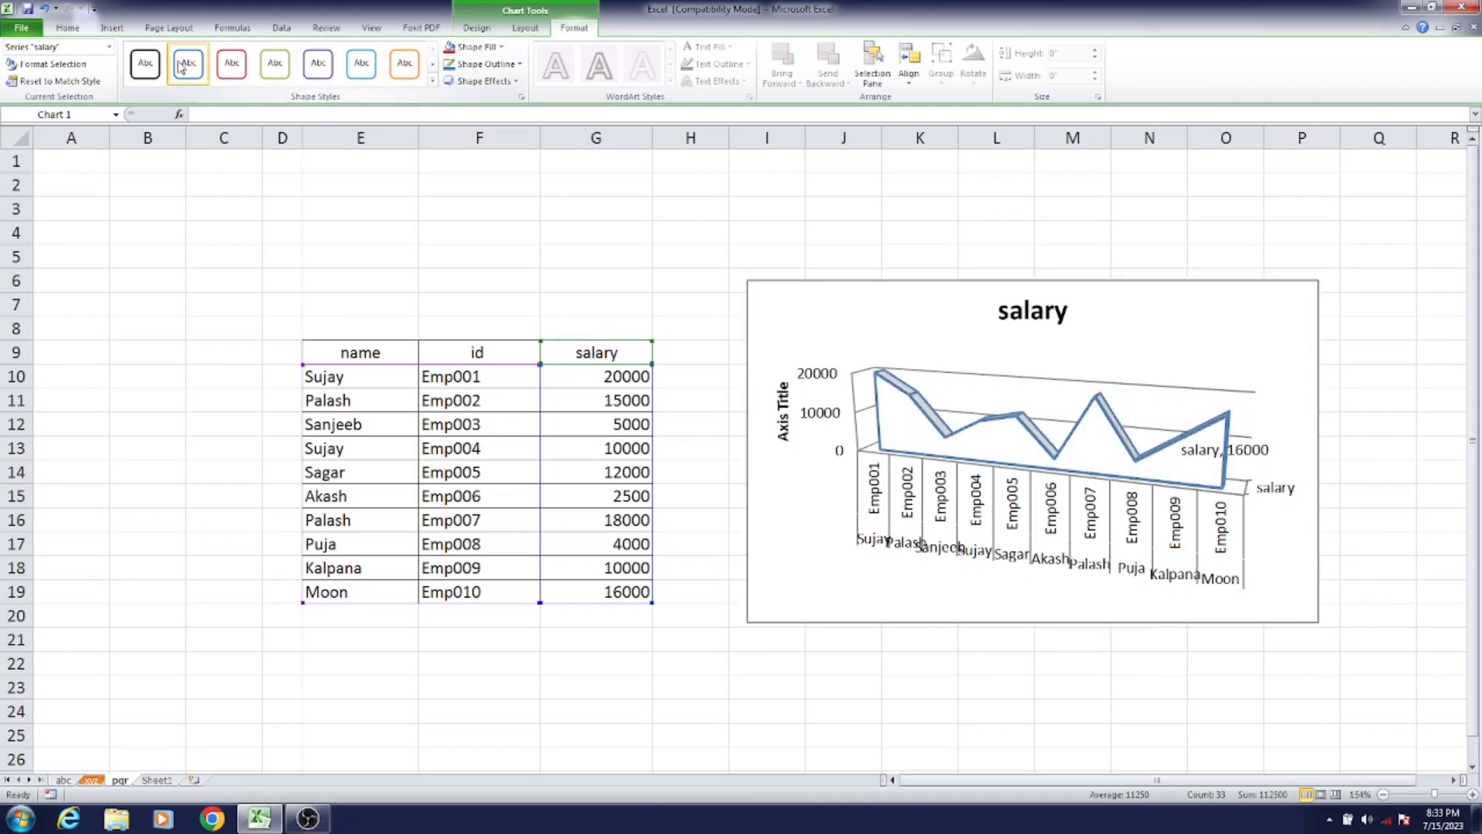
{"action": "left_click", "coordinate": [524, 28]}
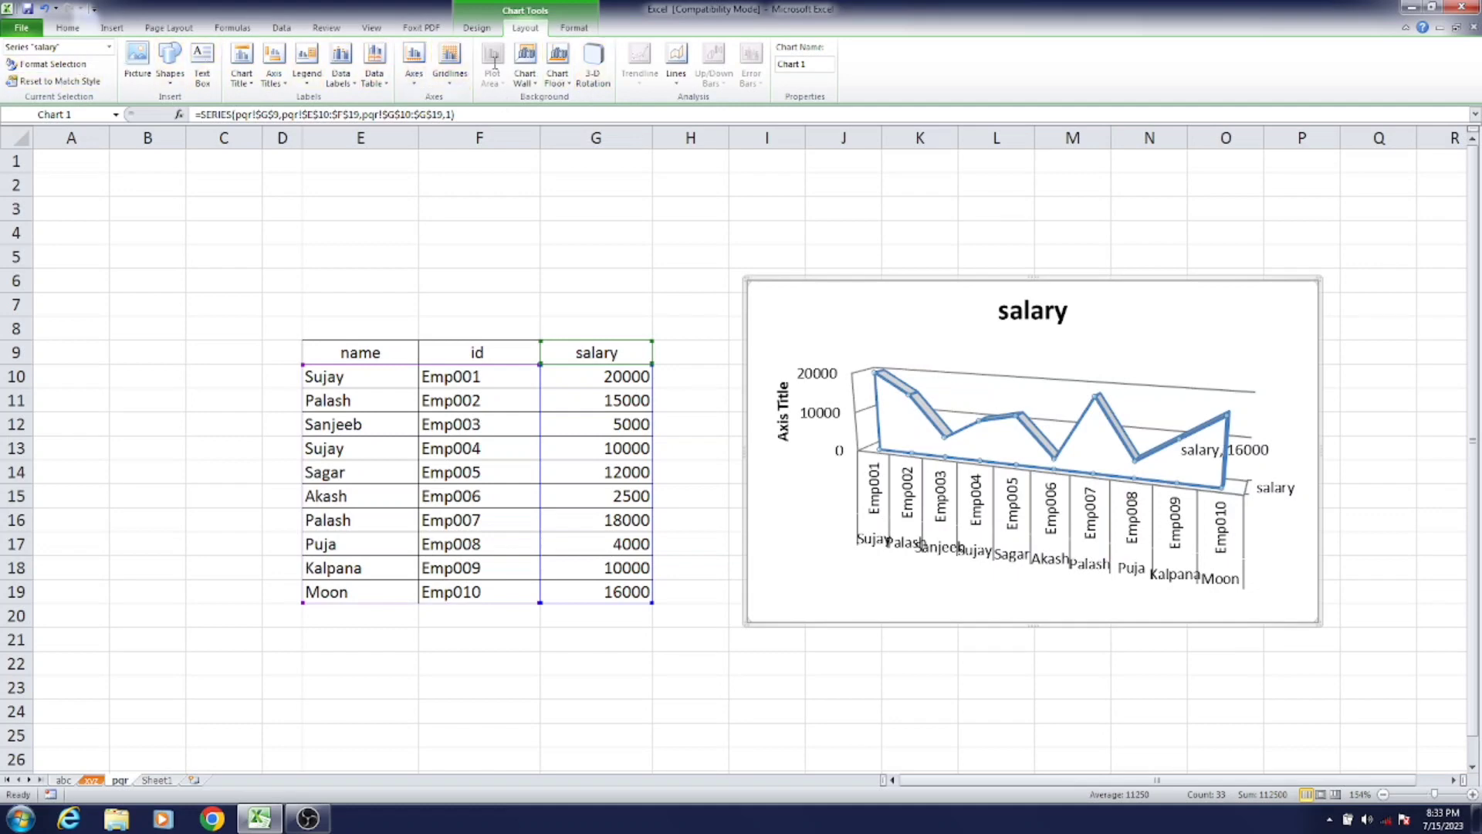
{"action": "left_click", "coordinate": [120, 29]}
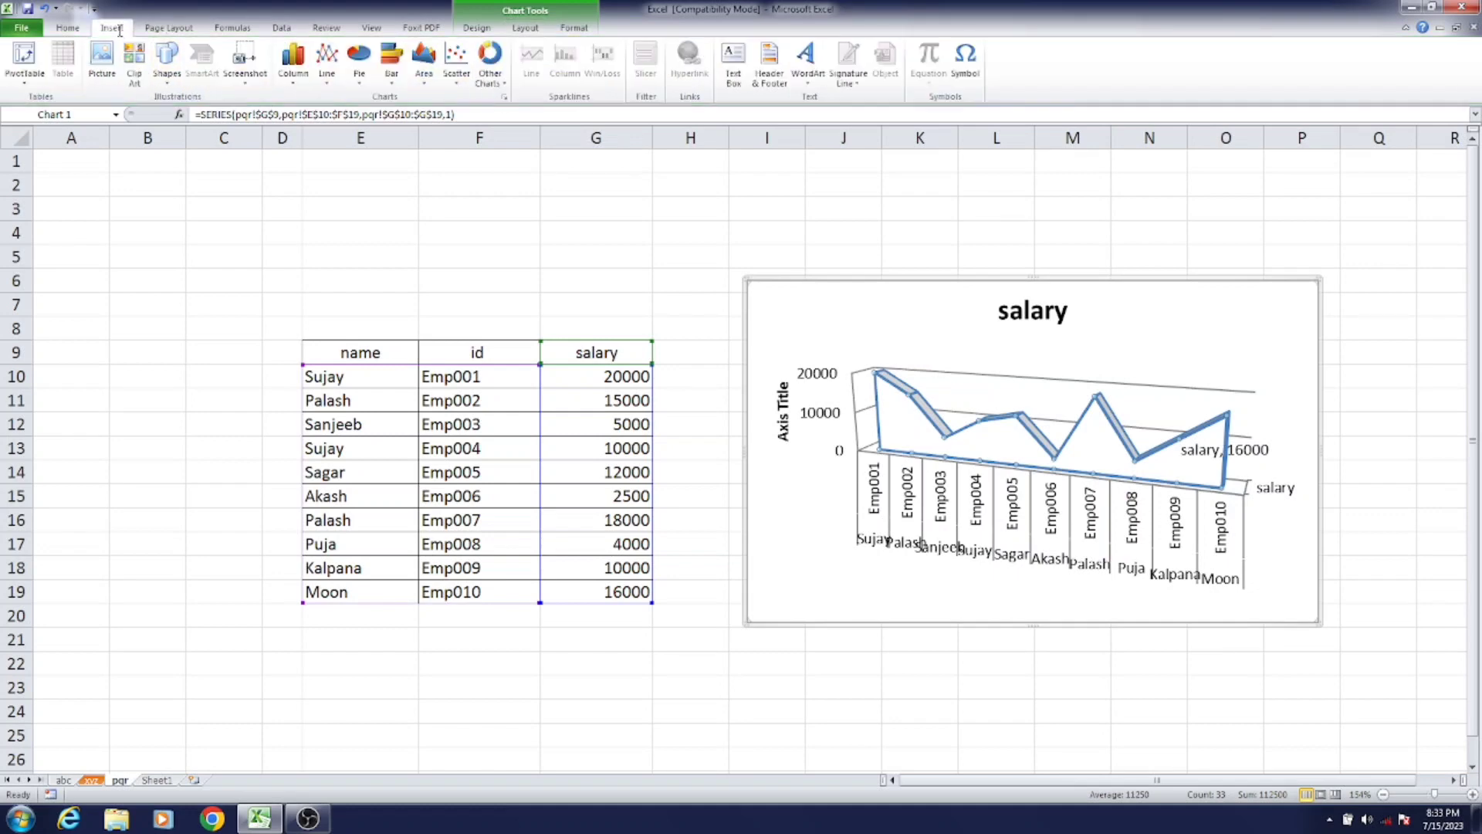
{"action": "left_click", "coordinate": [490, 66]}
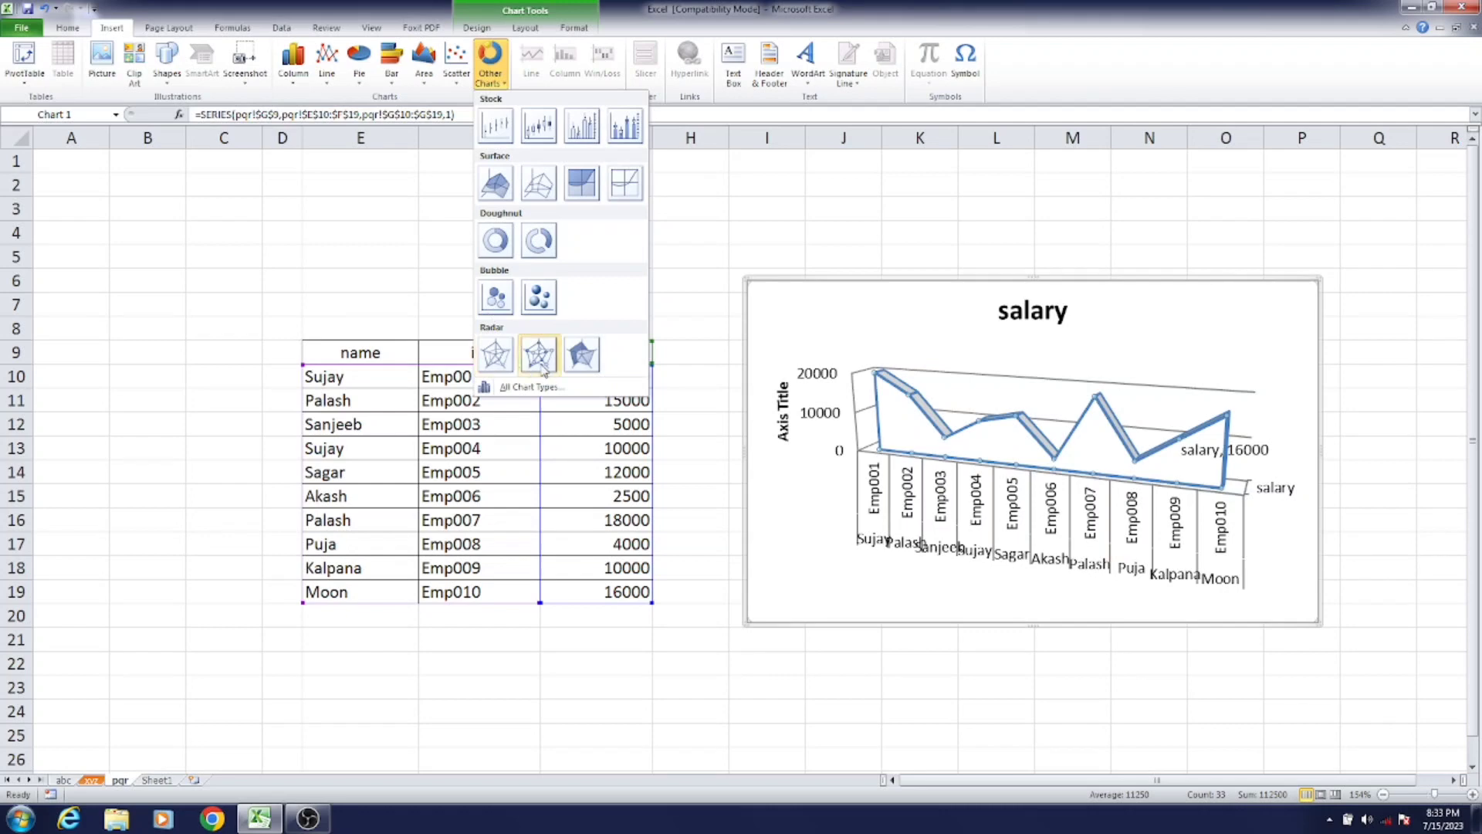
{"action": "left_click", "coordinate": [400, 232]}
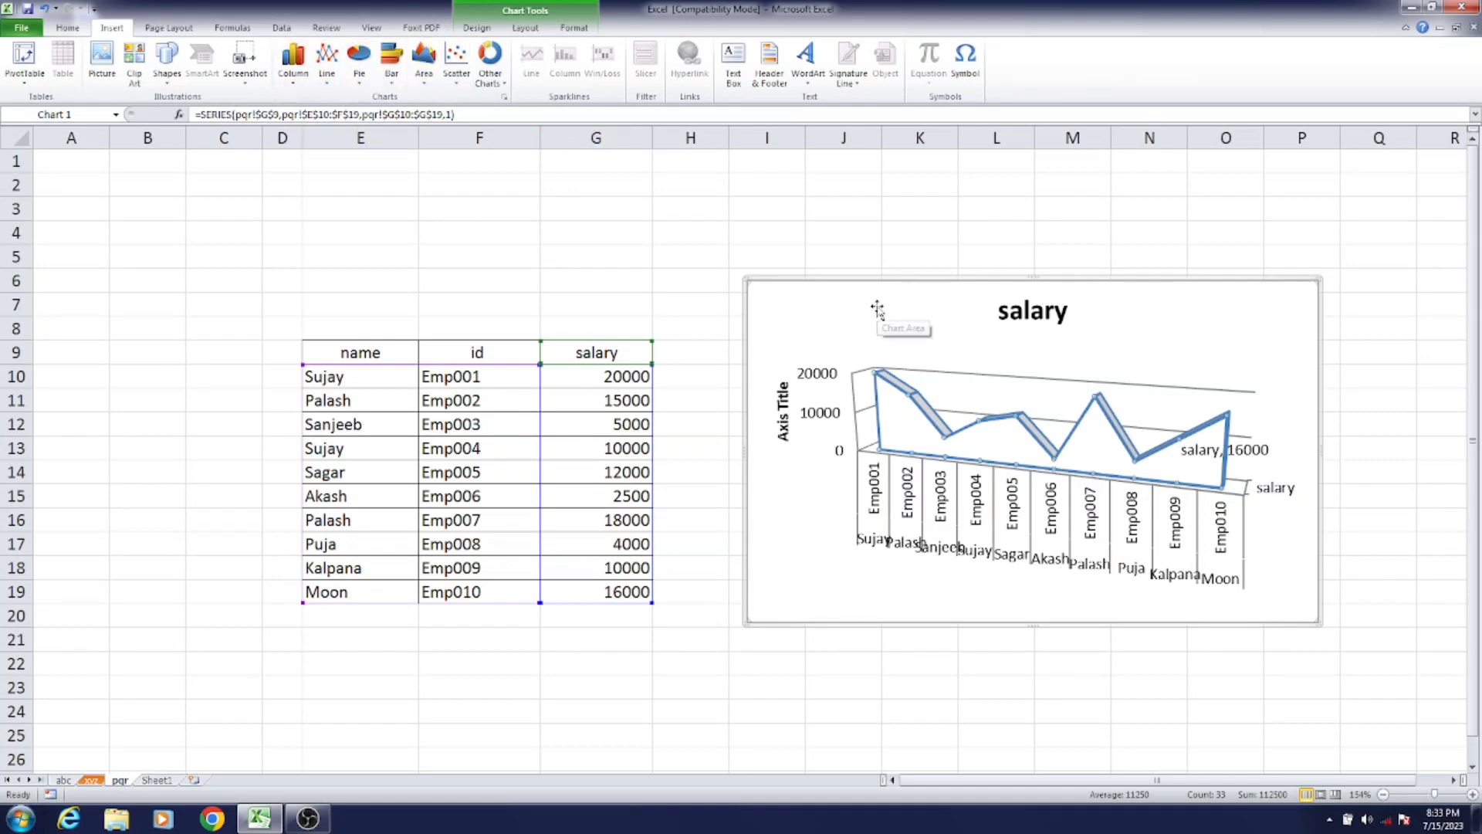
- On Sheet1, delete the pyramid SmartArt diagram and select cell E6
{"action": "left_click", "coordinate": [522, 248]}
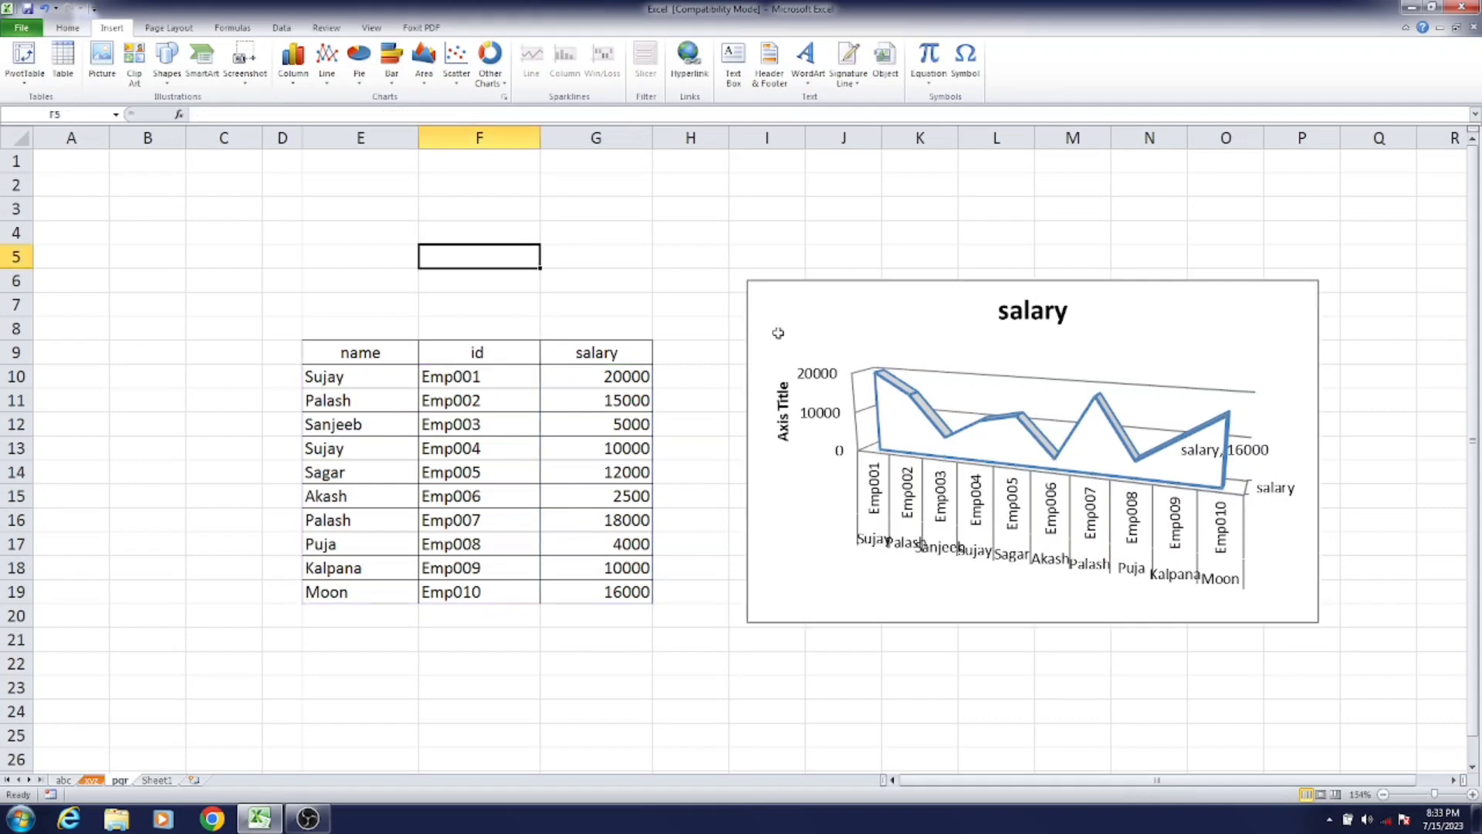
{"action": "left_click", "coordinate": [161, 781]}
{"action": "left_click", "coordinate": [717, 440]}
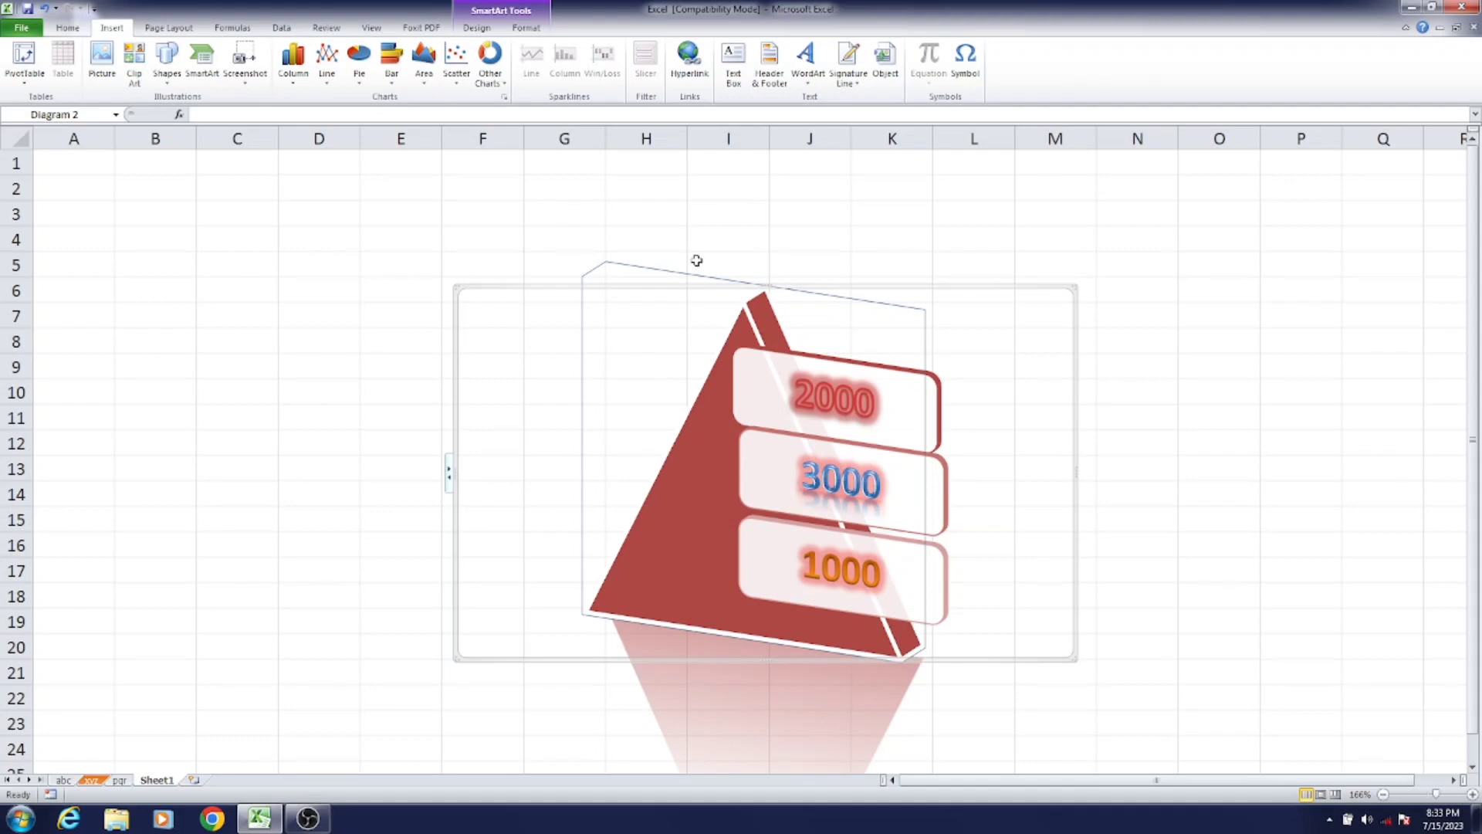
{"action": "key", "text": "Delete"}
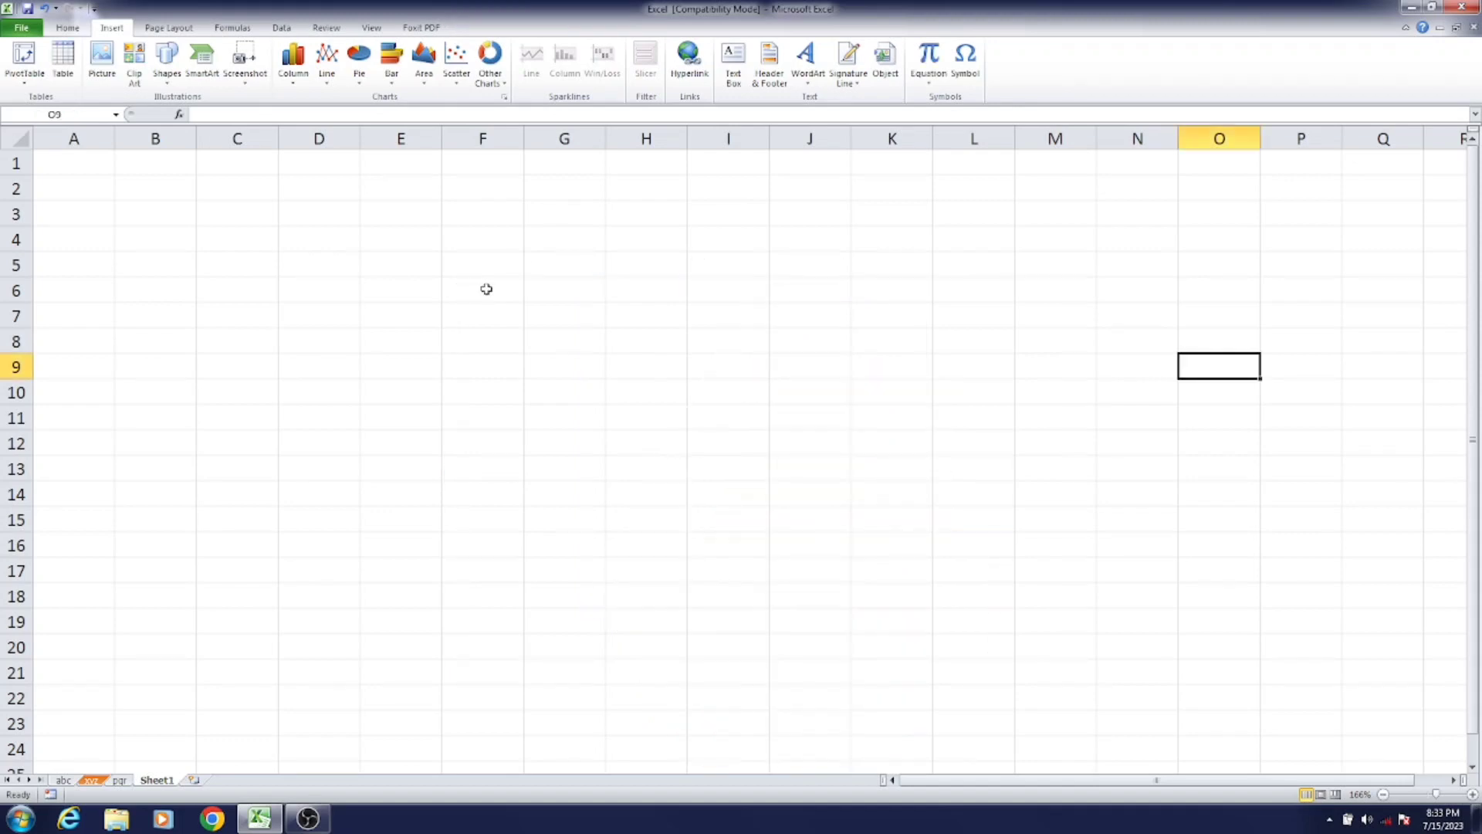
{"action": "left_click", "coordinate": [570, 286]}
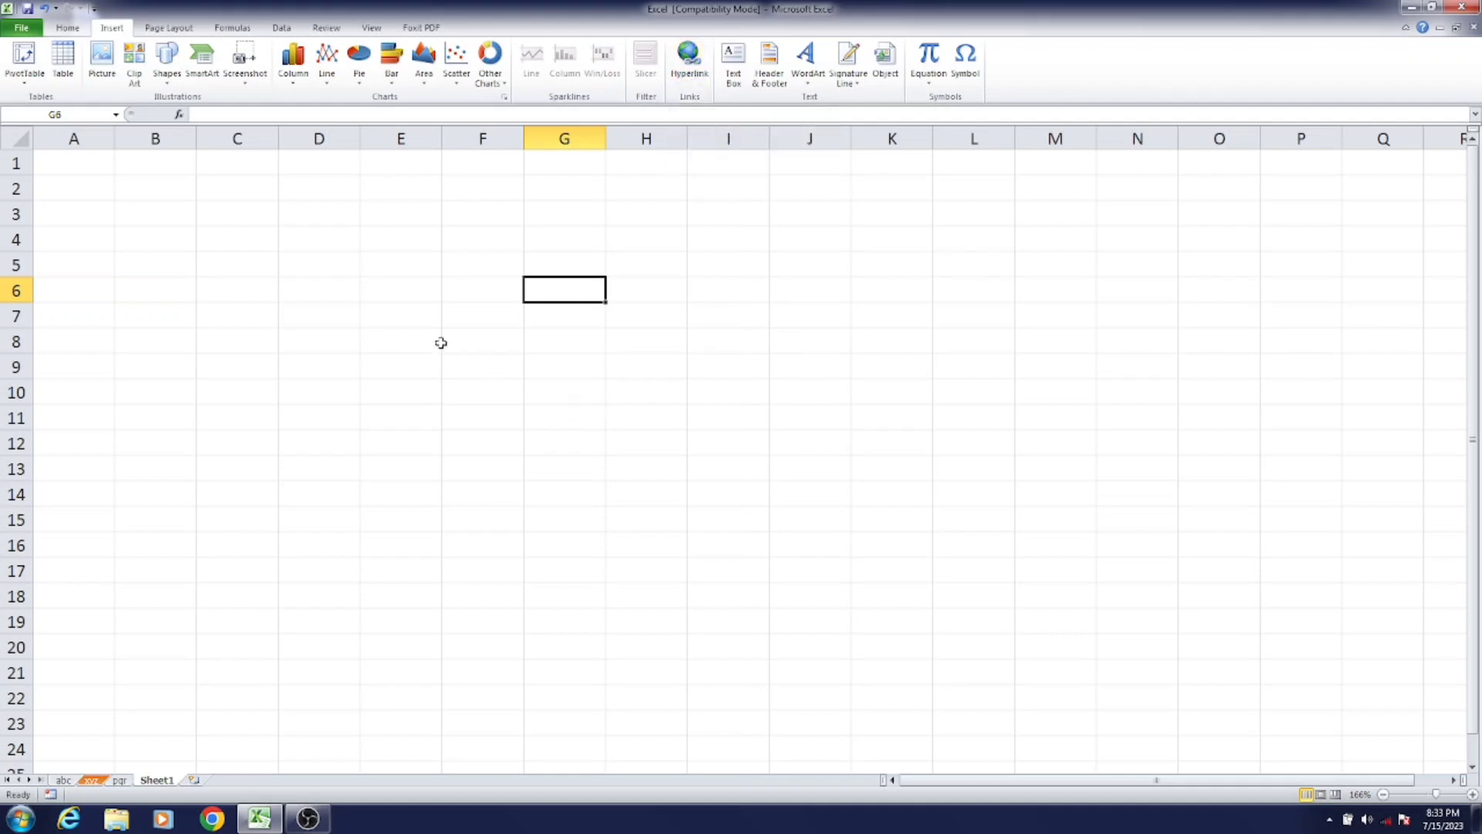
{"action": "left_click", "coordinate": [421, 292]}
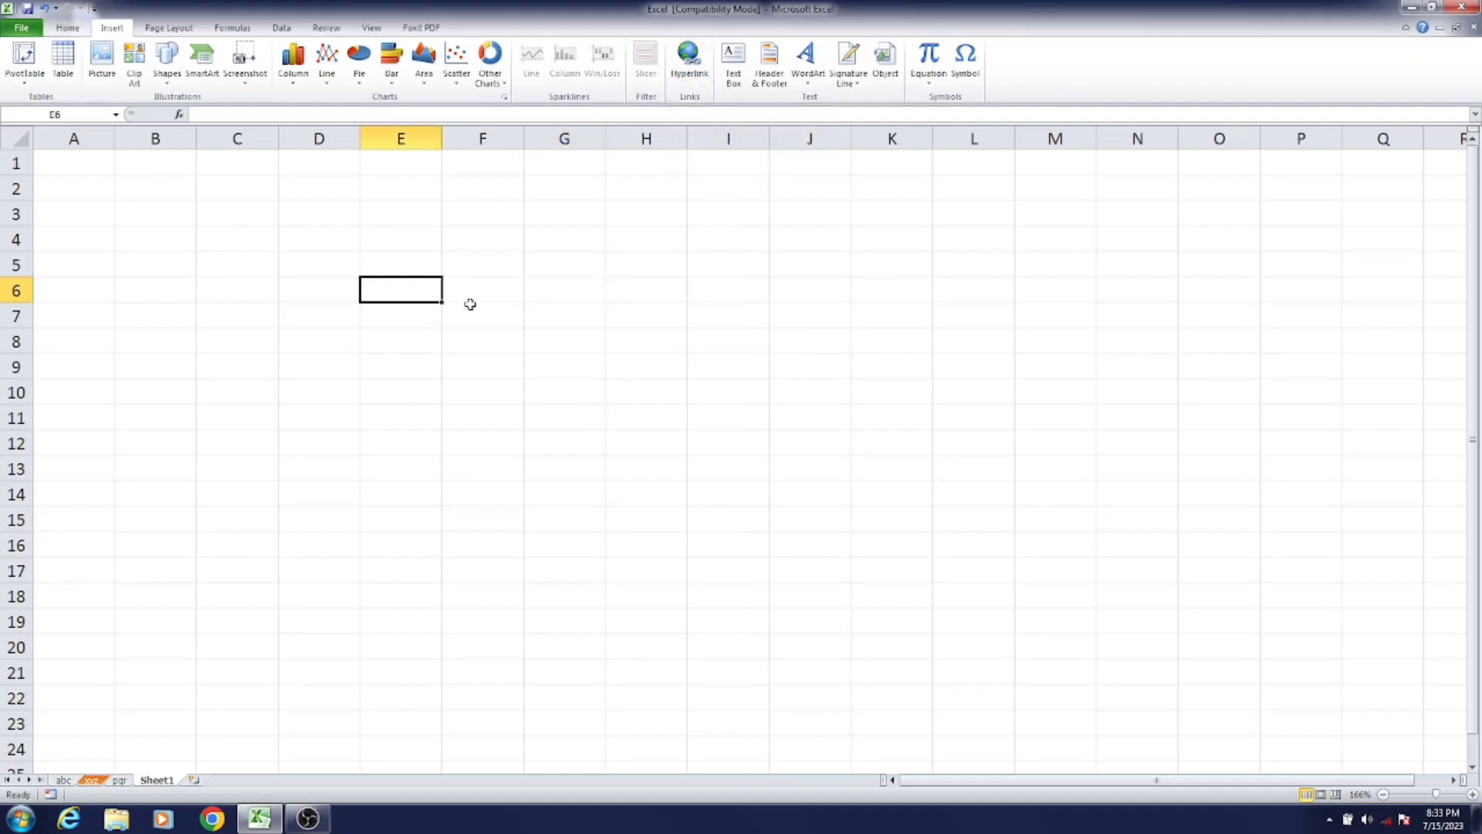
- Enter 'west bengal' into cell E6 and reselect it
{"action": "type", "text": "we"}
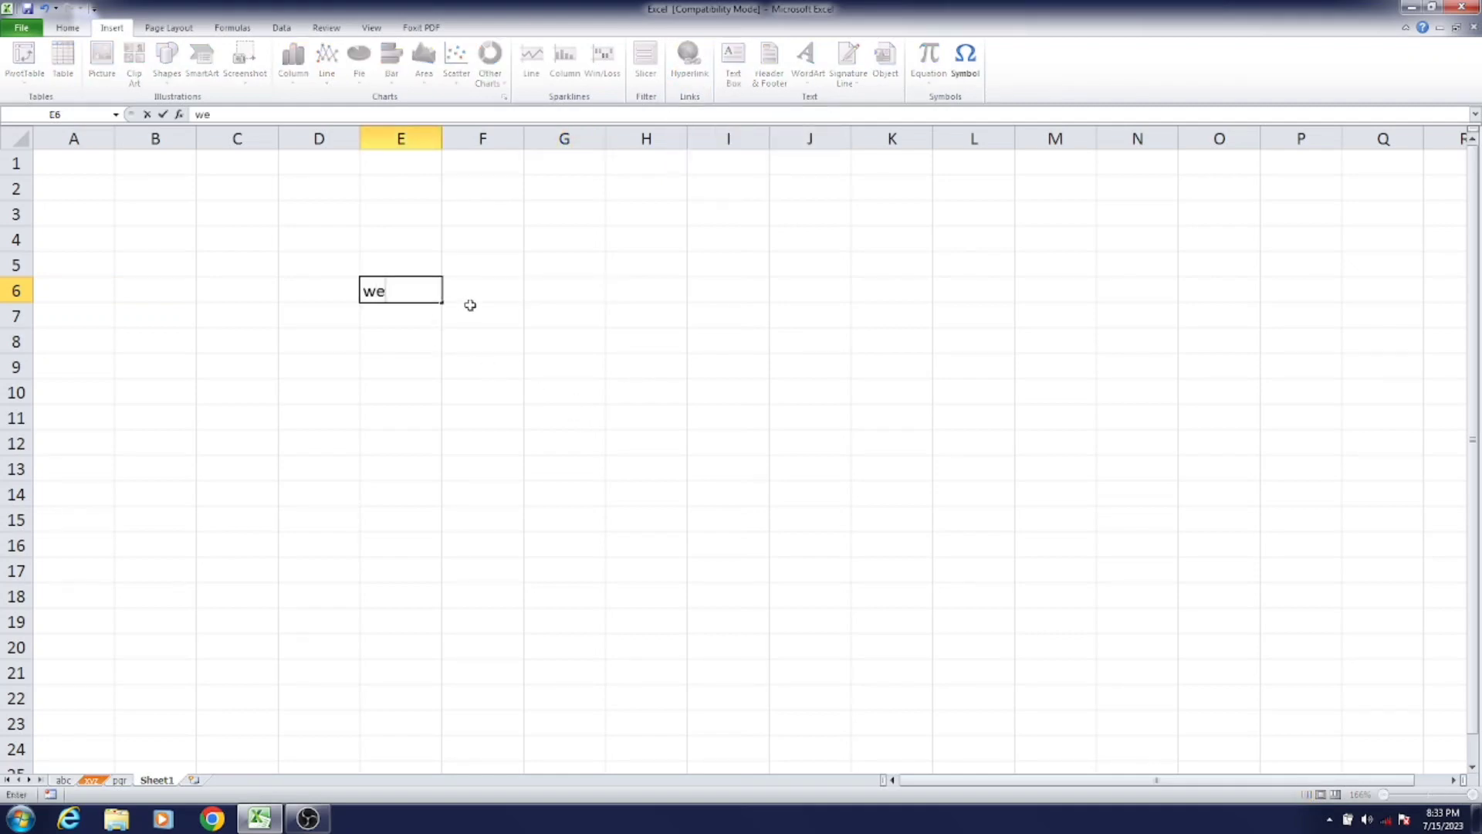
{"action": "type", "text": "st ben"}
{"action": "type", "text": "gal"}
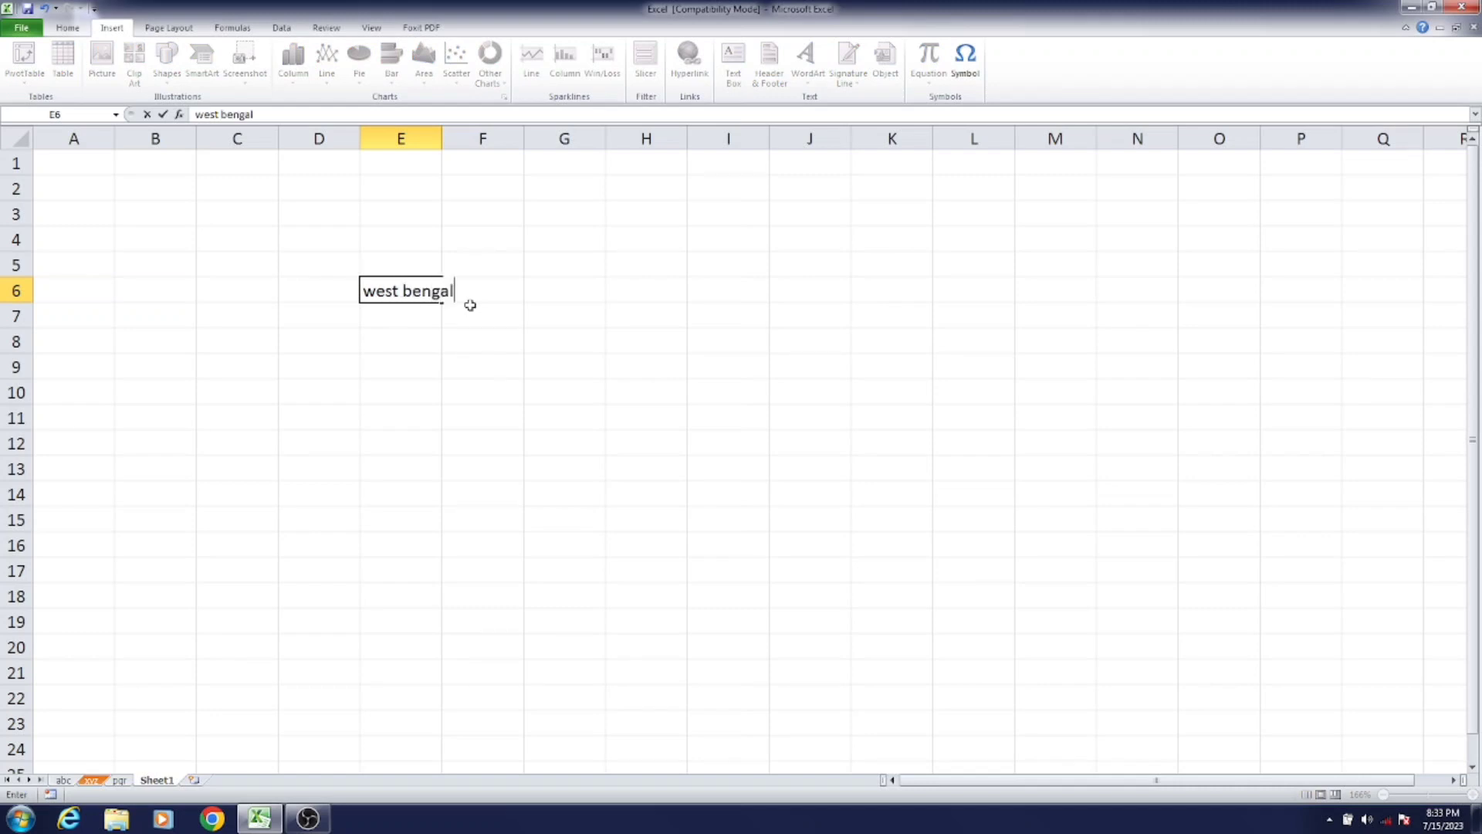
{"action": "left_click", "coordinate": [456, 344]}
{"action": "left_click", "coordinate": [425, 290]}
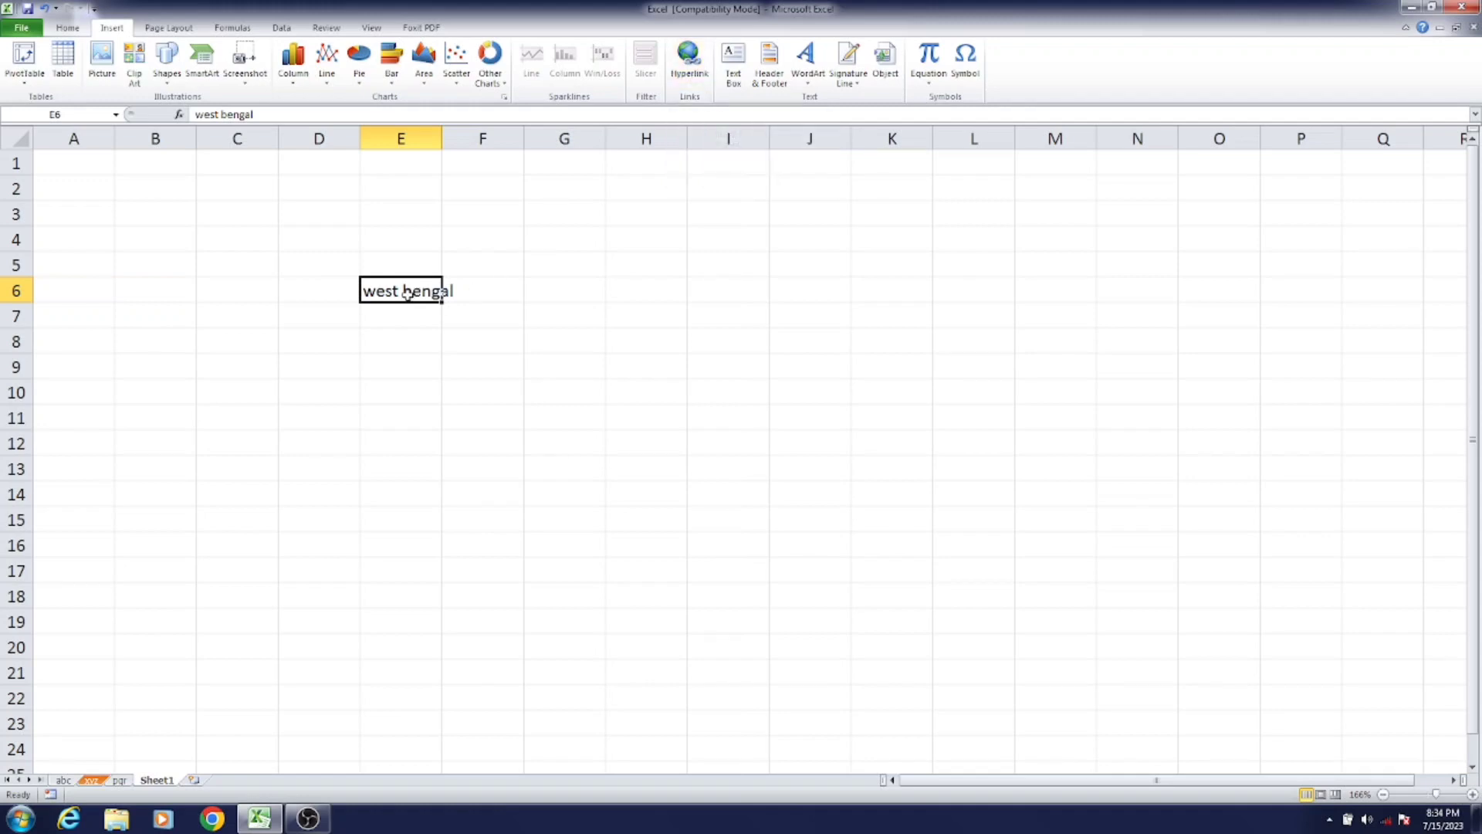
- Hyperlink the west bengal cell to the Desktop's software engineering PDF, then follow the link
{"action": "left_click", "coordinate": [689, 77]}
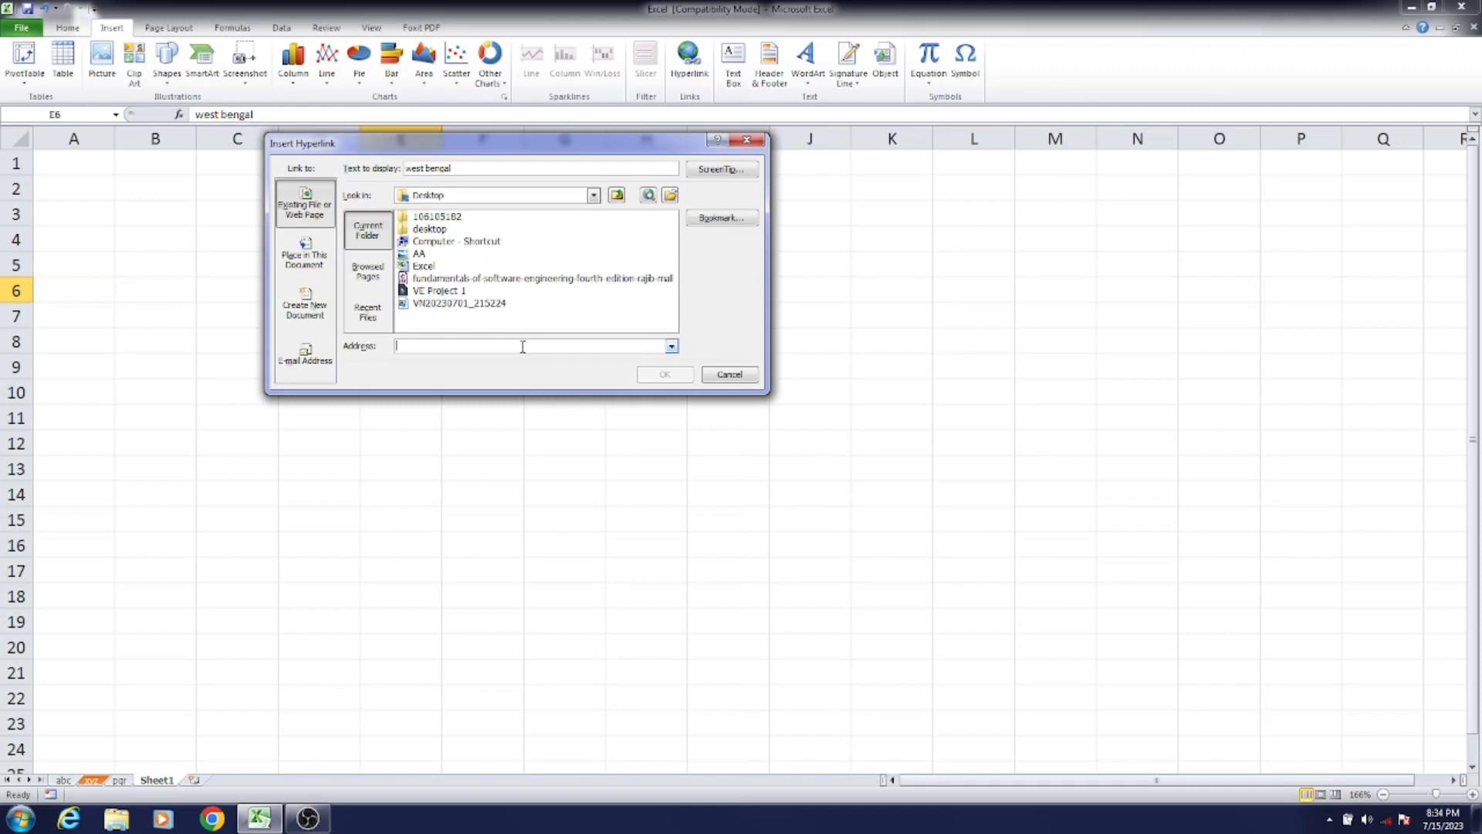
{"action": "left_click", "coordinate": [524, 280]}
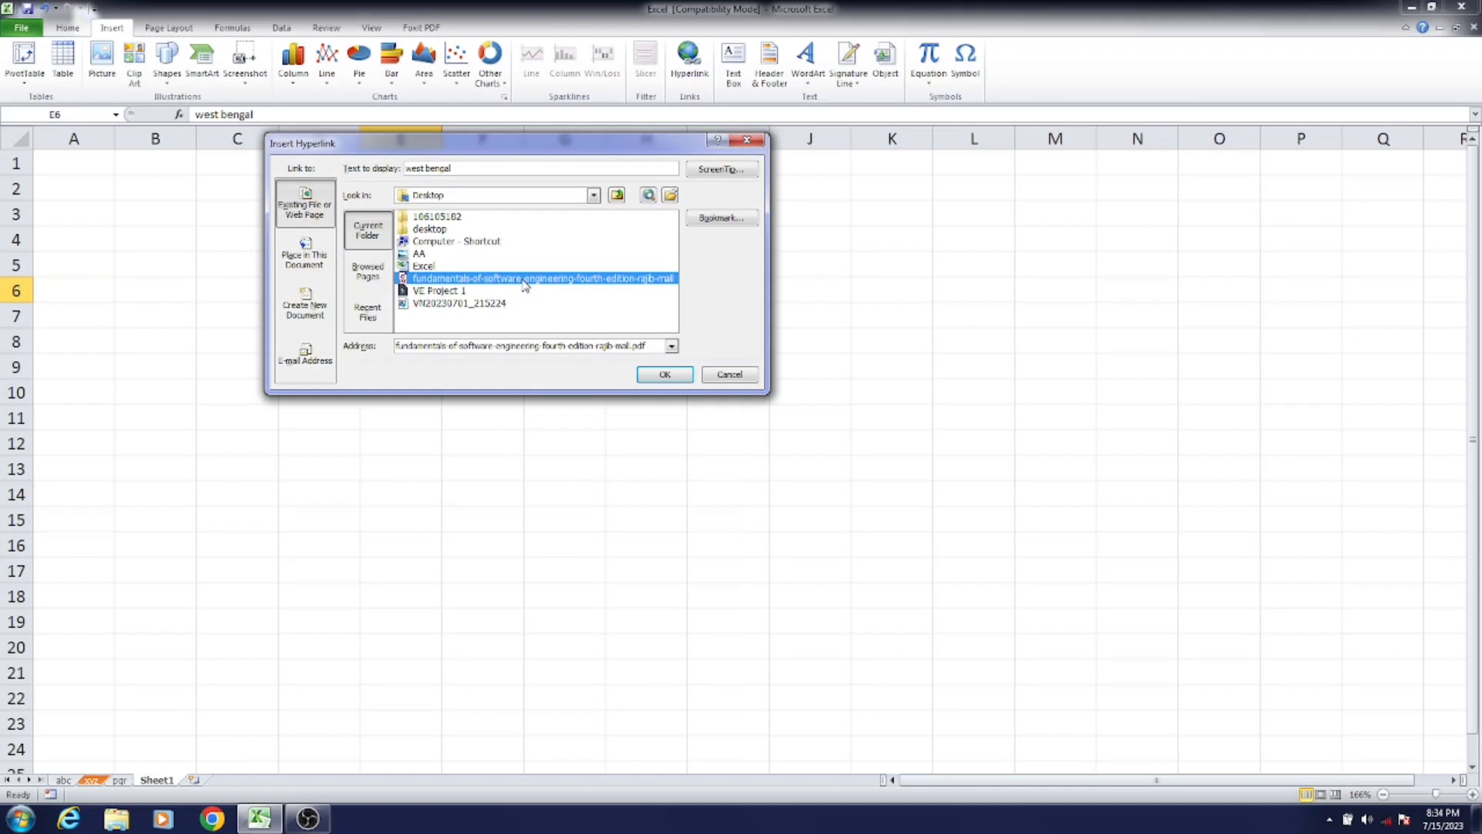
{"action": "left_click", "coordinate": [664, 375]}
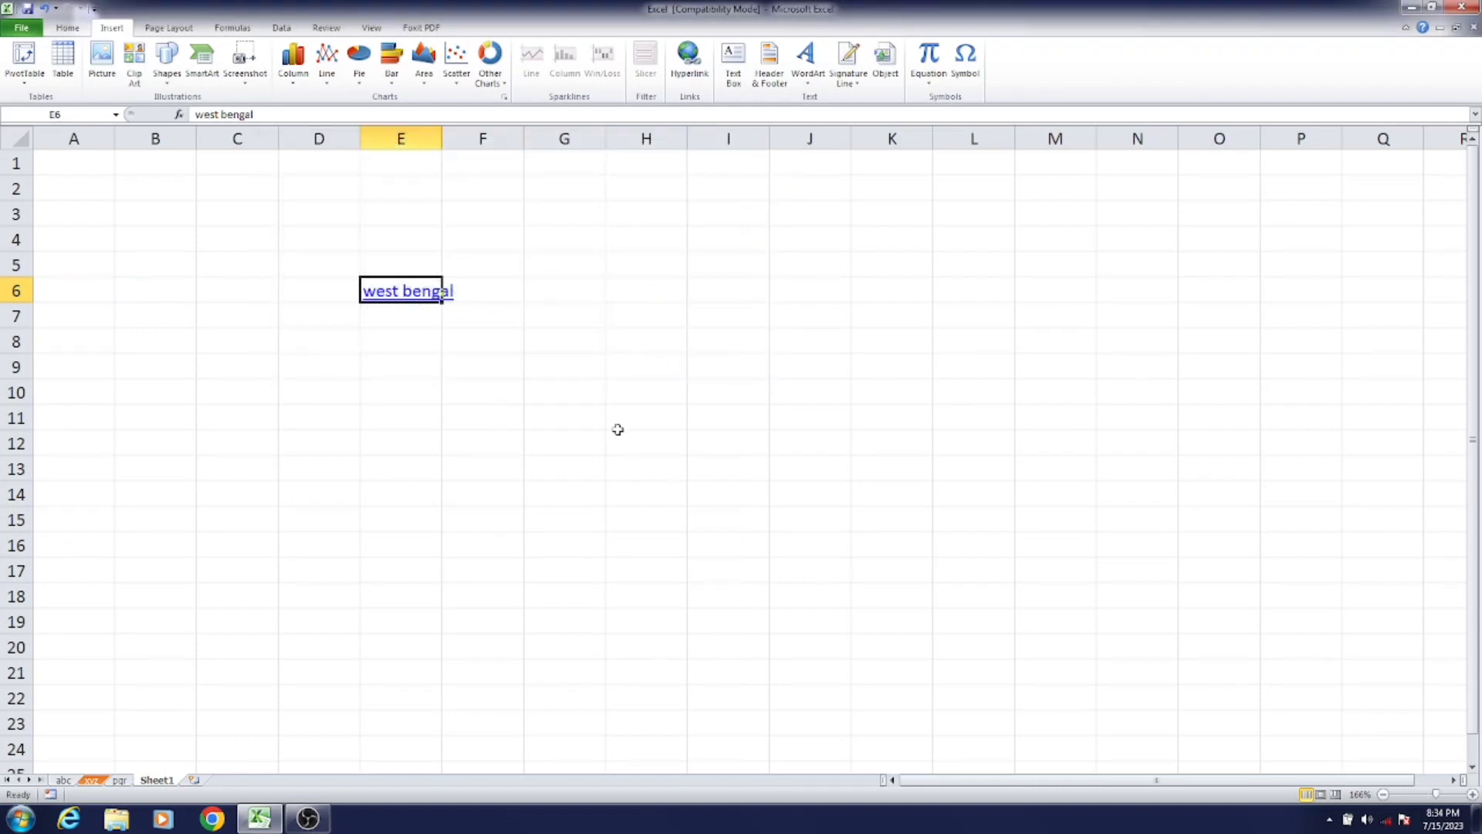
{"action": "left_click", "coordinate": [618, 429]}
{"action": "left_click", "coordinate": [403, 301]}
{"action": "left_click", "coordinate": [403, 301]}
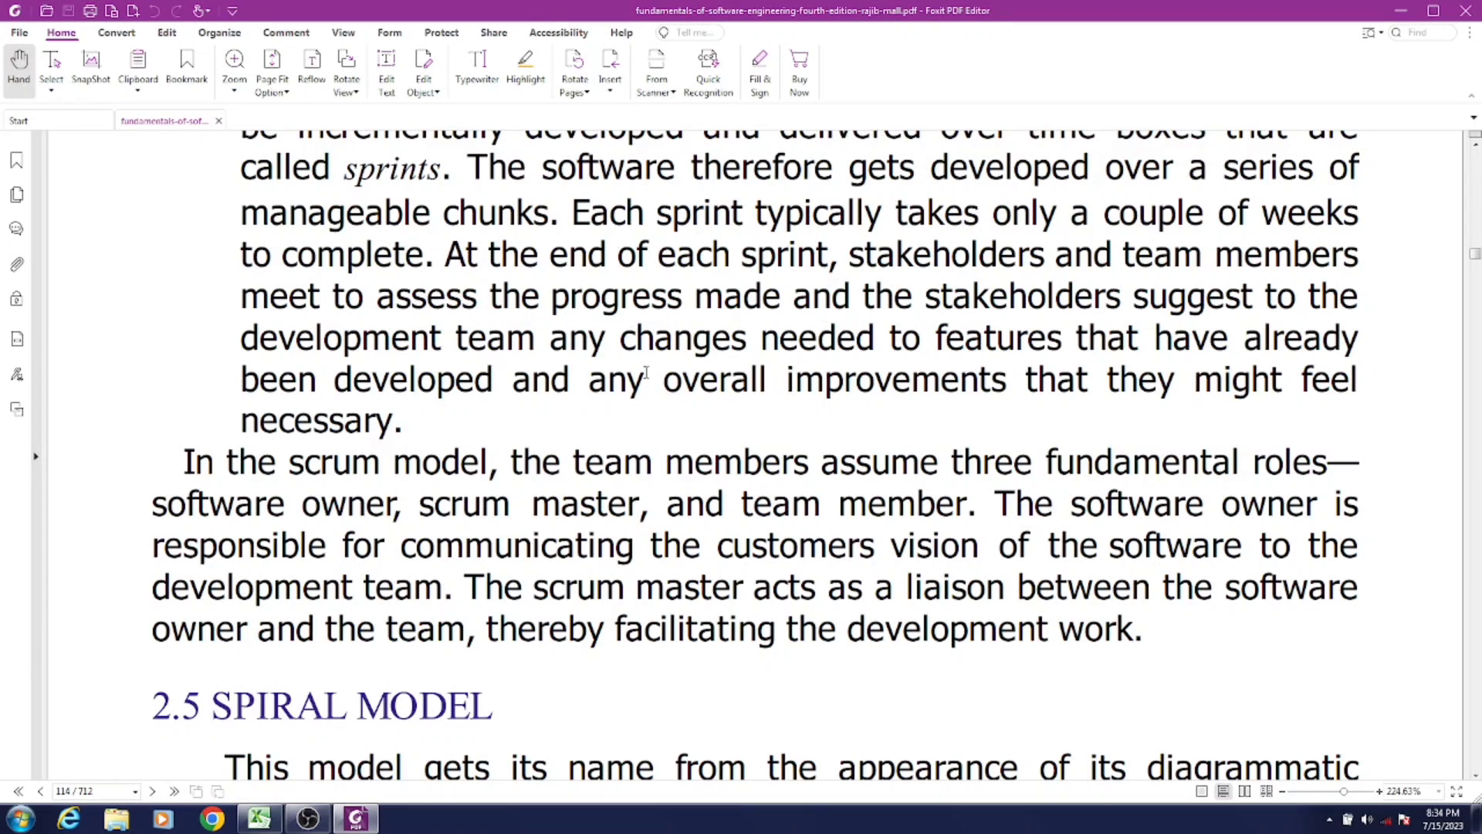
- Close the textbook PDF in Foxit PDF Editor and select cell E9 in Excel
{"action": "left_click", "coordinate": [1475, 18]}
{"action": "left_click", "coordinate": [423, 366]}
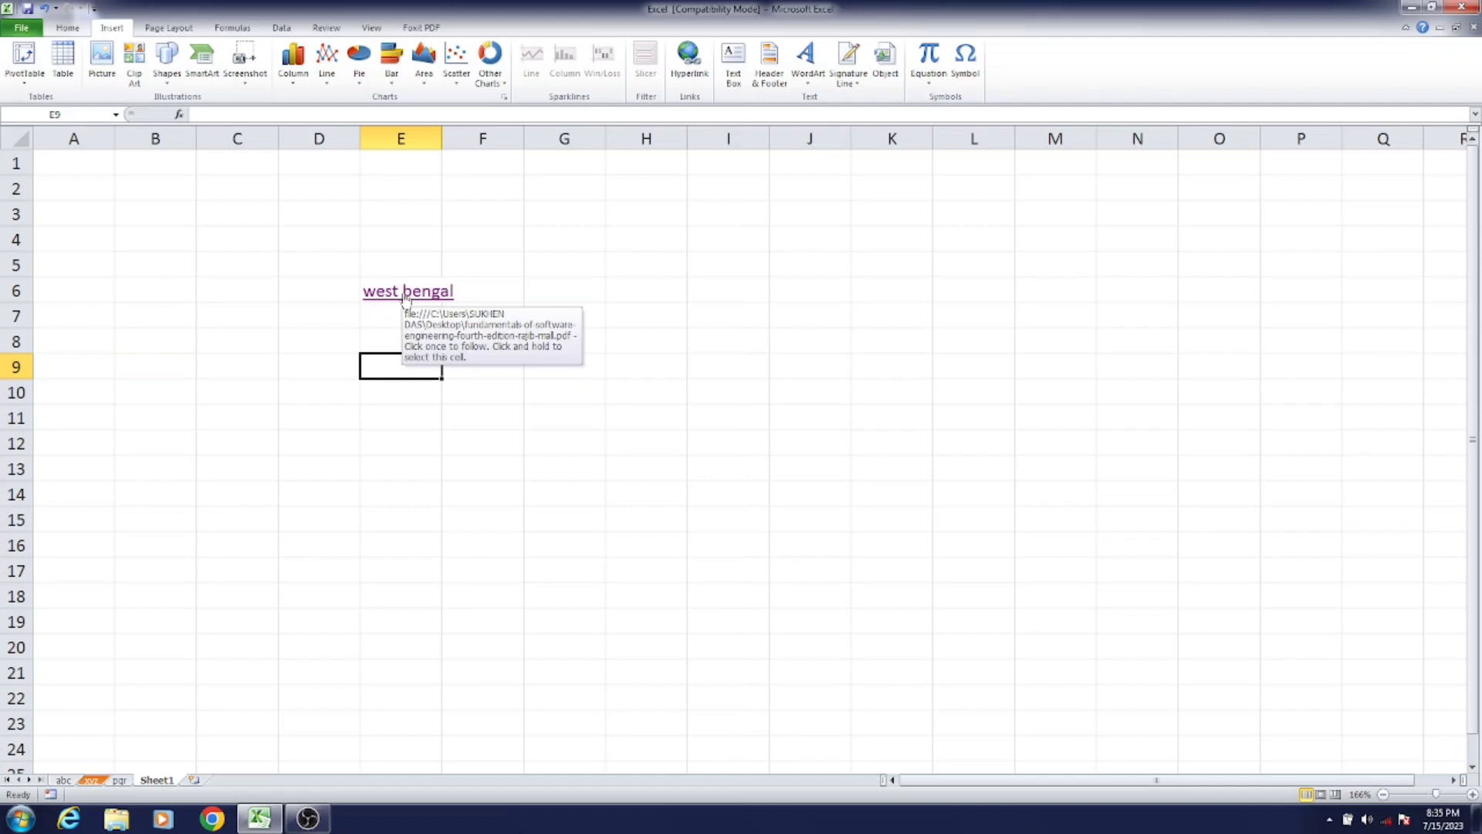
- Zoom the sheet to about 202%, reopen the PDF via the west bengal link, then close it
{"action": "left_click", "coordinate": [1440, 795]}
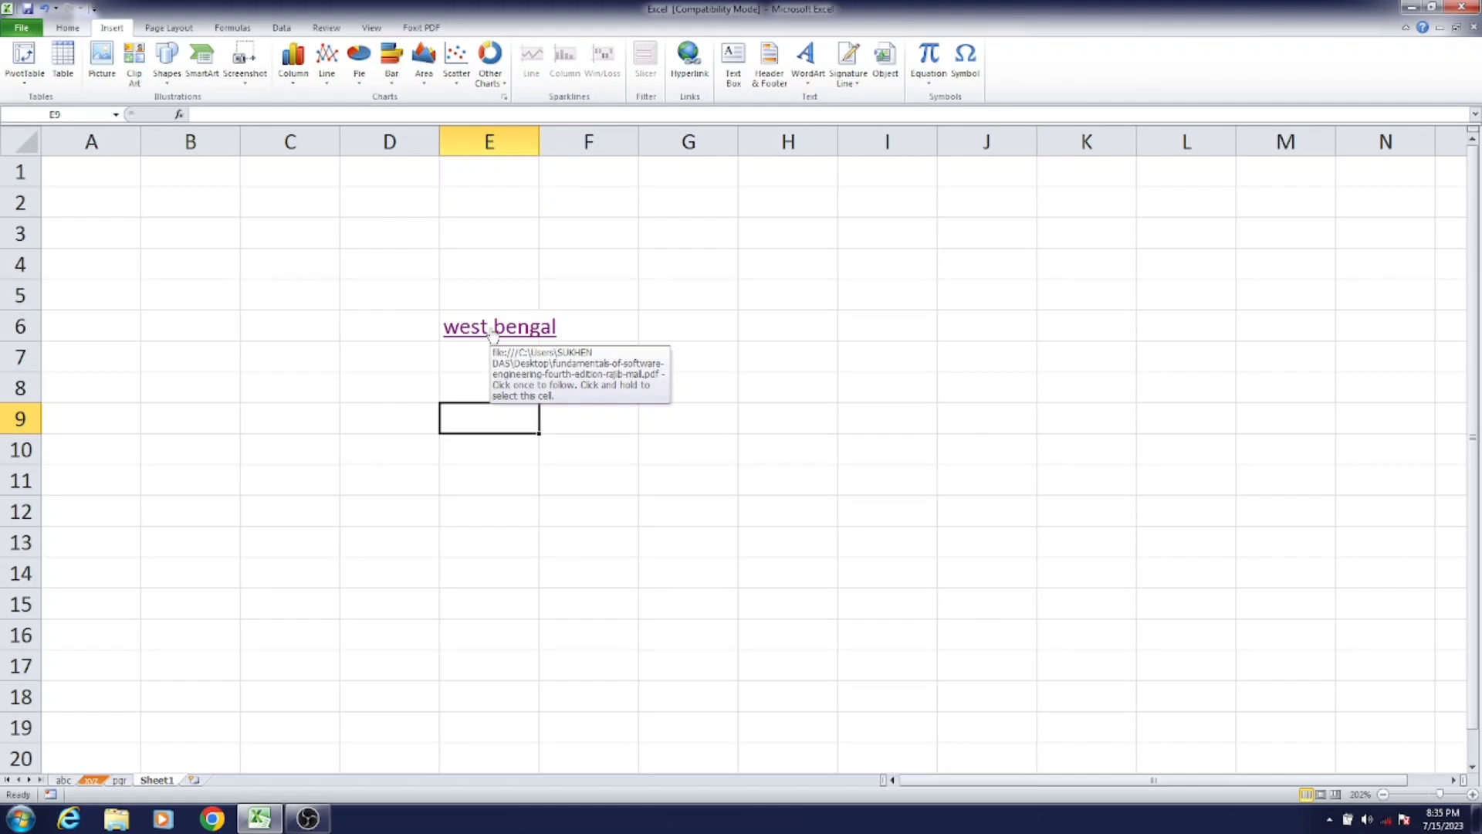
{"action": "left_click", "coordinate": [491, 330]}
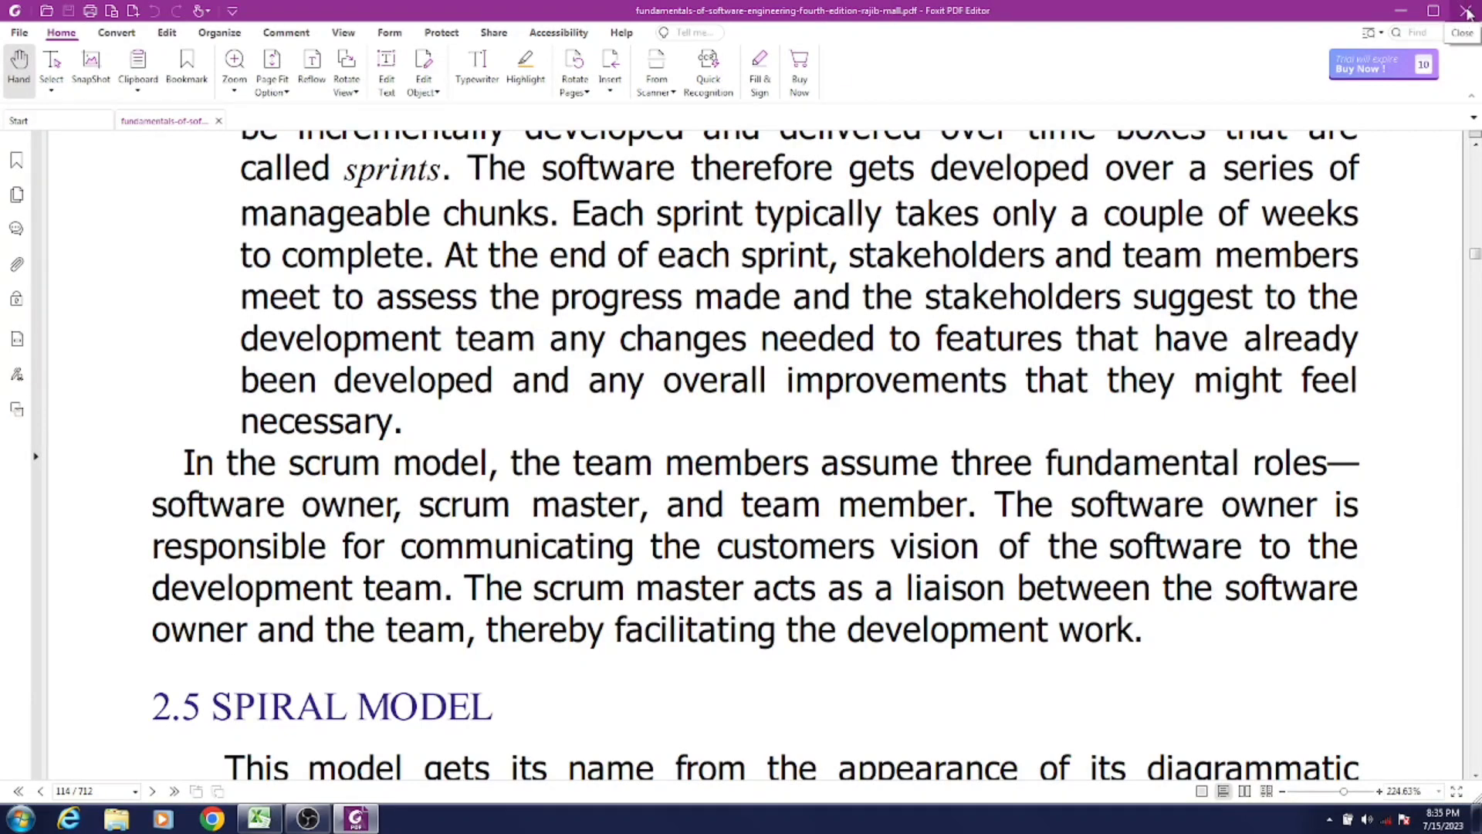
{"action": "left_click", "coordinate": [1468, 13]}
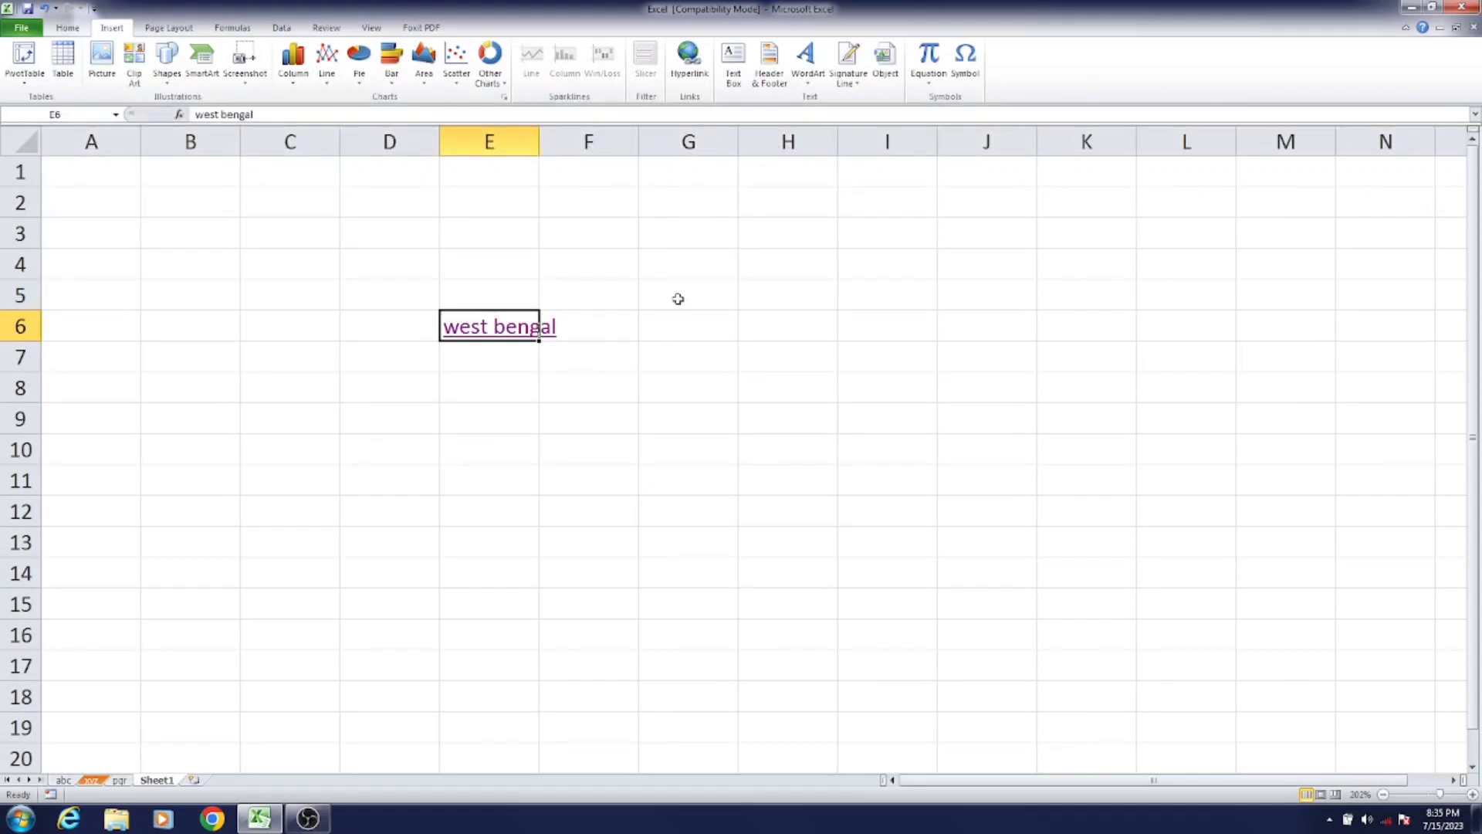
- Draw a text box across G5:I7, type 'kolkata' in it, and select the word
{"action": "left_click", "coordinate": [725, 83]}
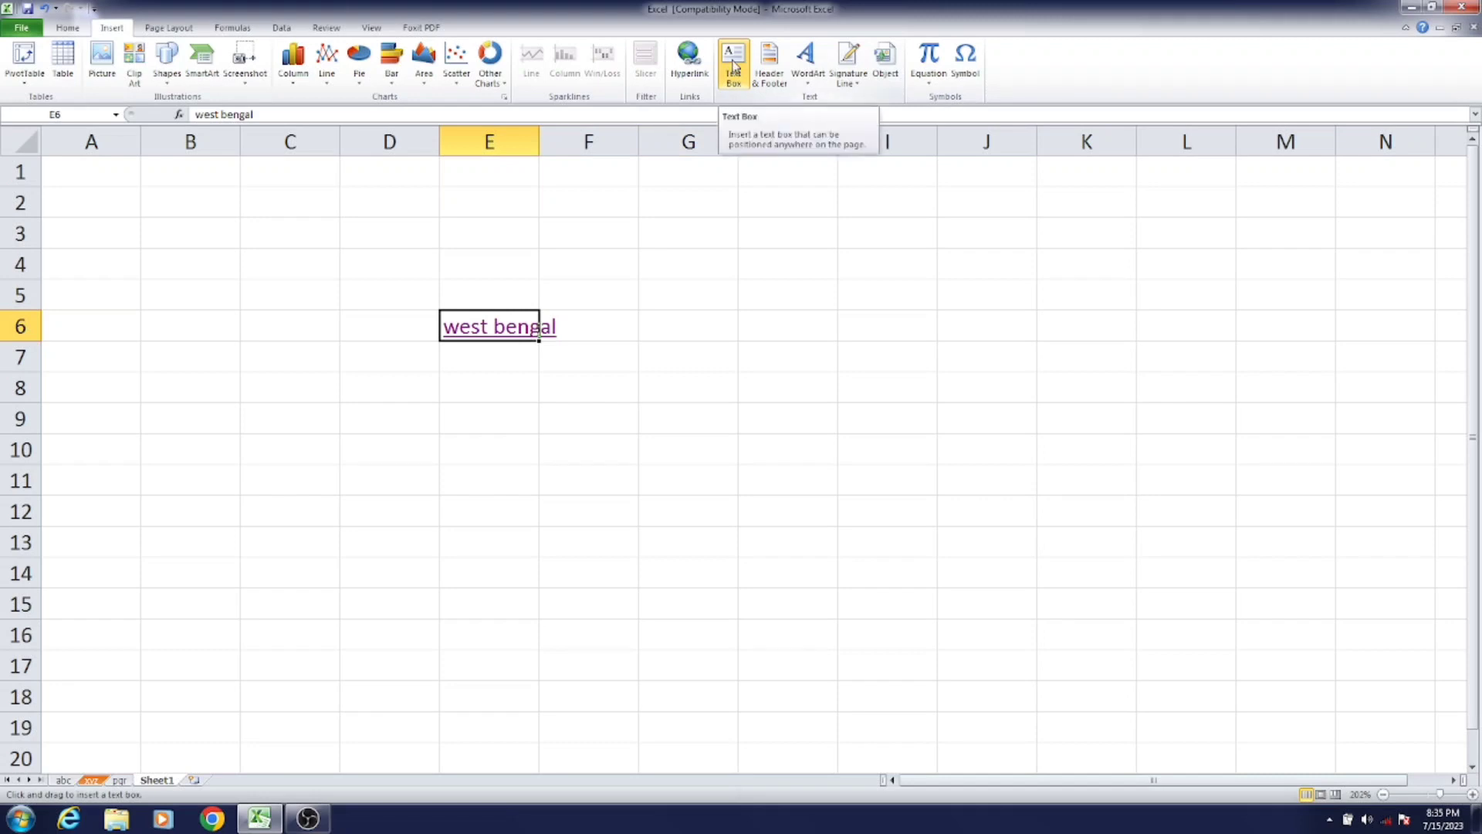
{"action": "left_click", "coordinate": [732, 65]}
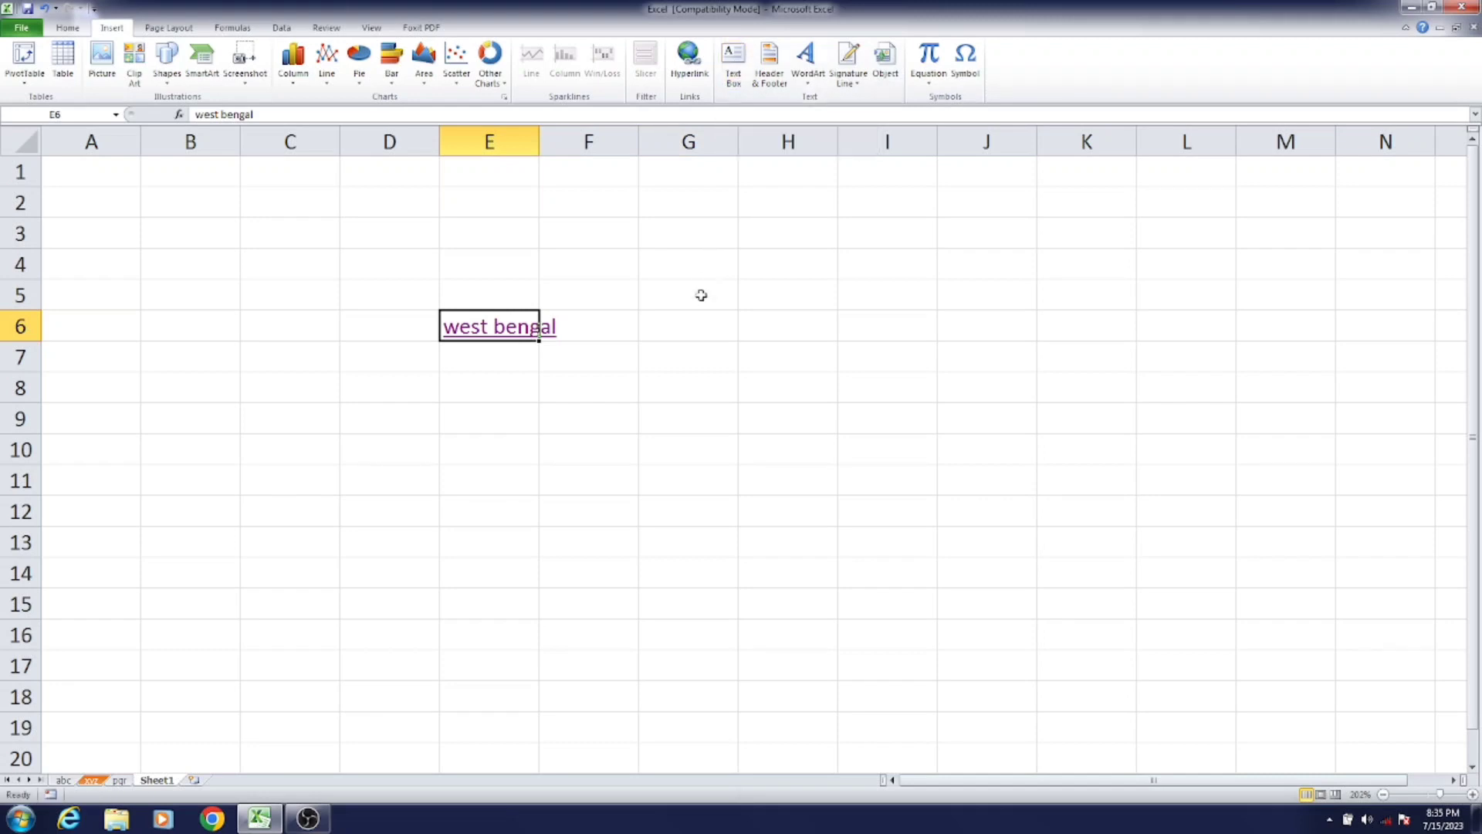
{"action": "left_click_drag", "start_coordinate": [698, 294], "coordinate": [923, 355]}
{"action": "left_click", "coordinate": [801, 209]}
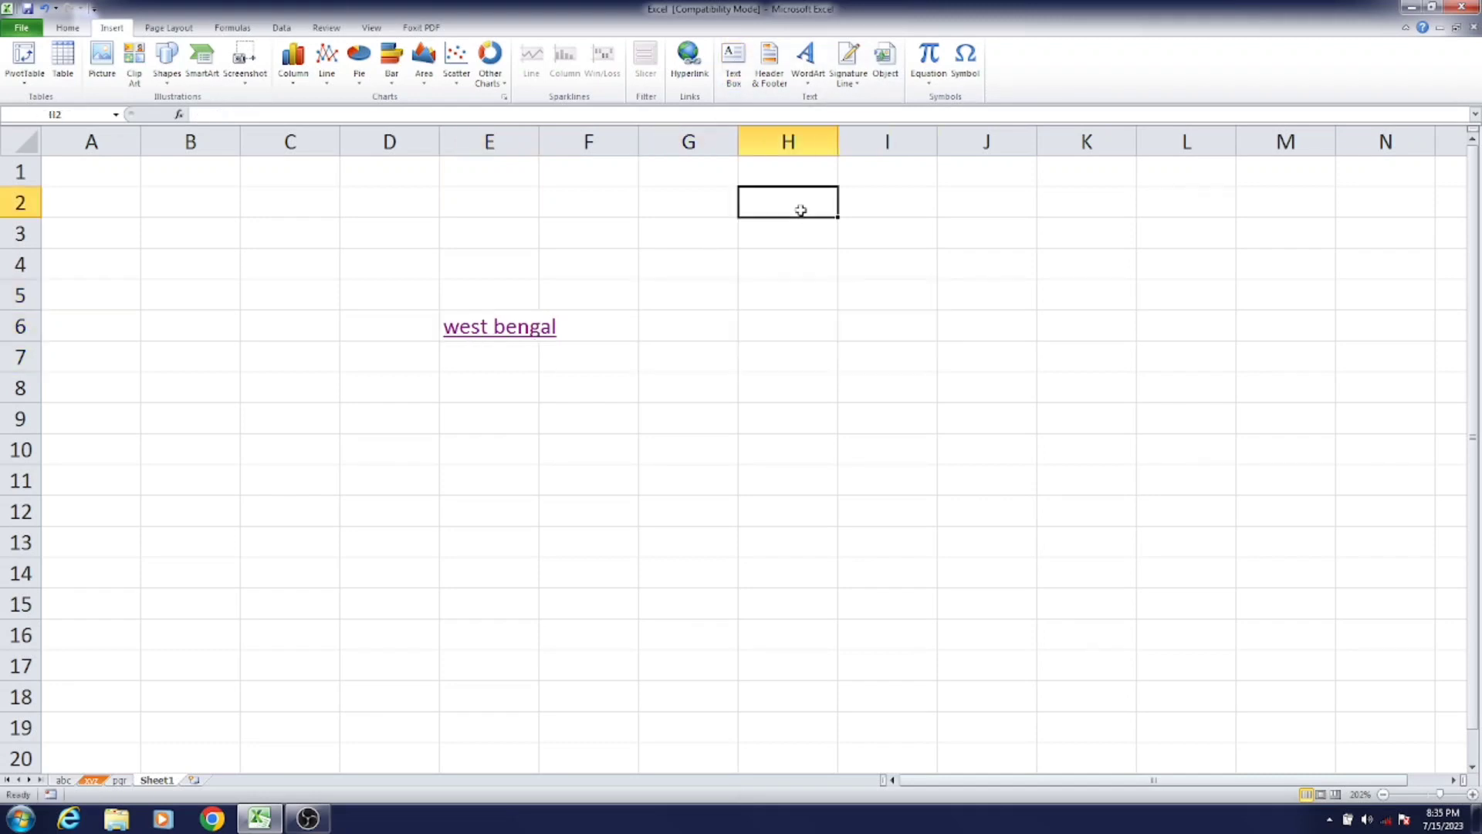
{"action": "left_click", "coordinate": [733, 61]}
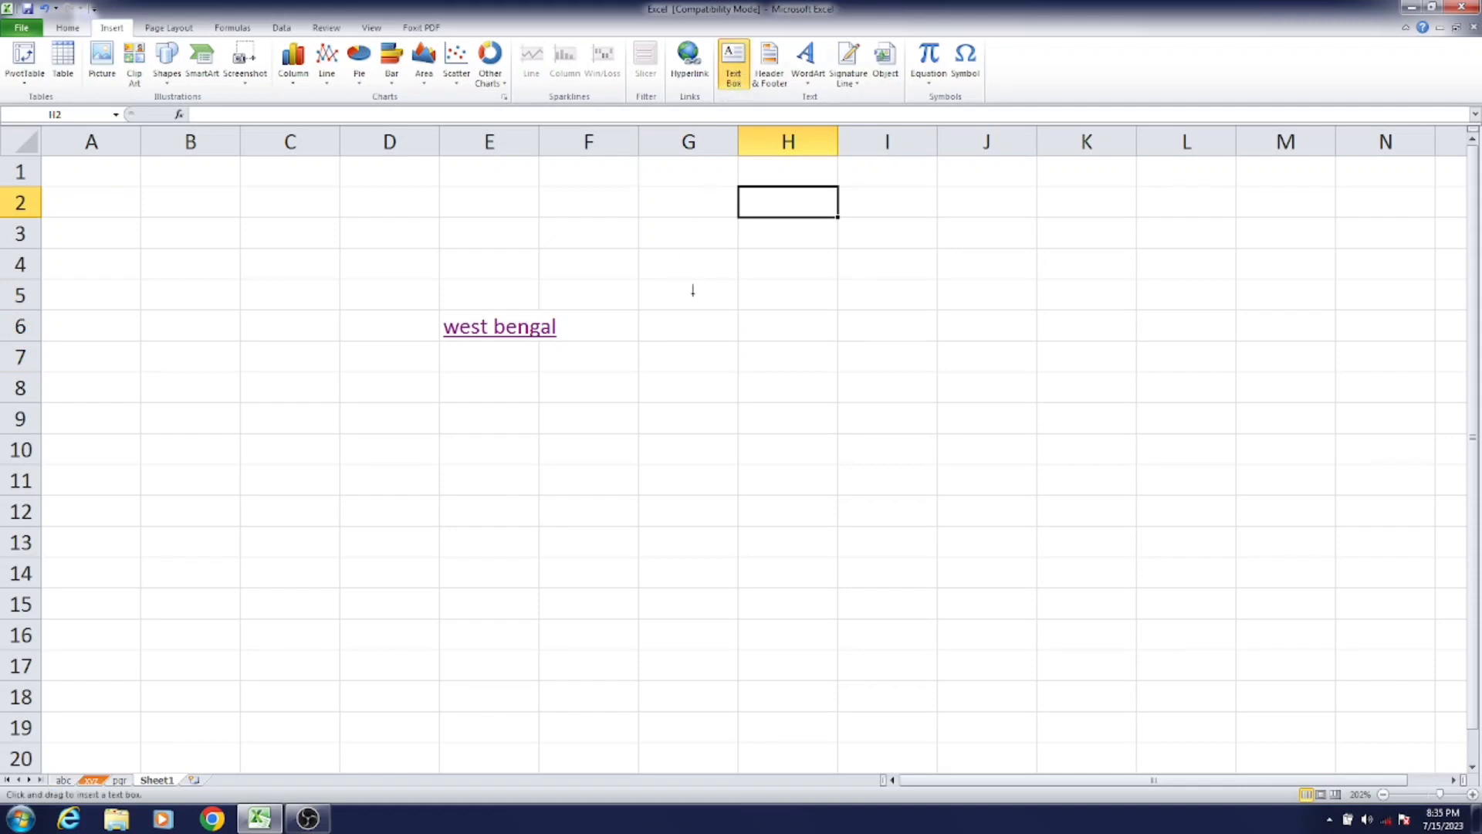
{"action": "left_click_drag", "start_coordinate": [686, 300], "coordinate": [931, 376]}
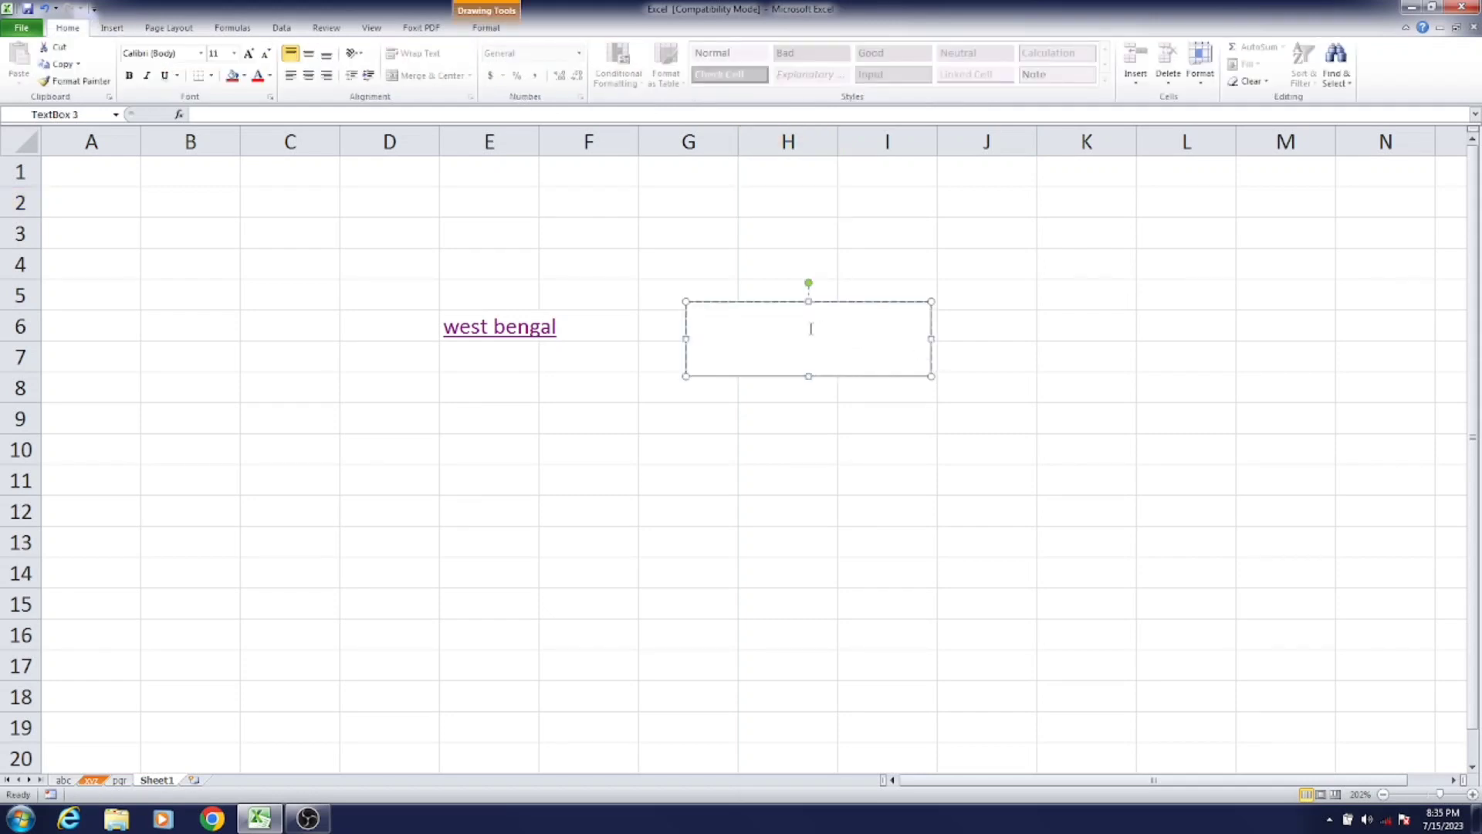
{"action": "type", "text": "kolk"}
{"action": "type", "text": "ata"}
{"action": "left_click", "coordinate": [815, 412]}
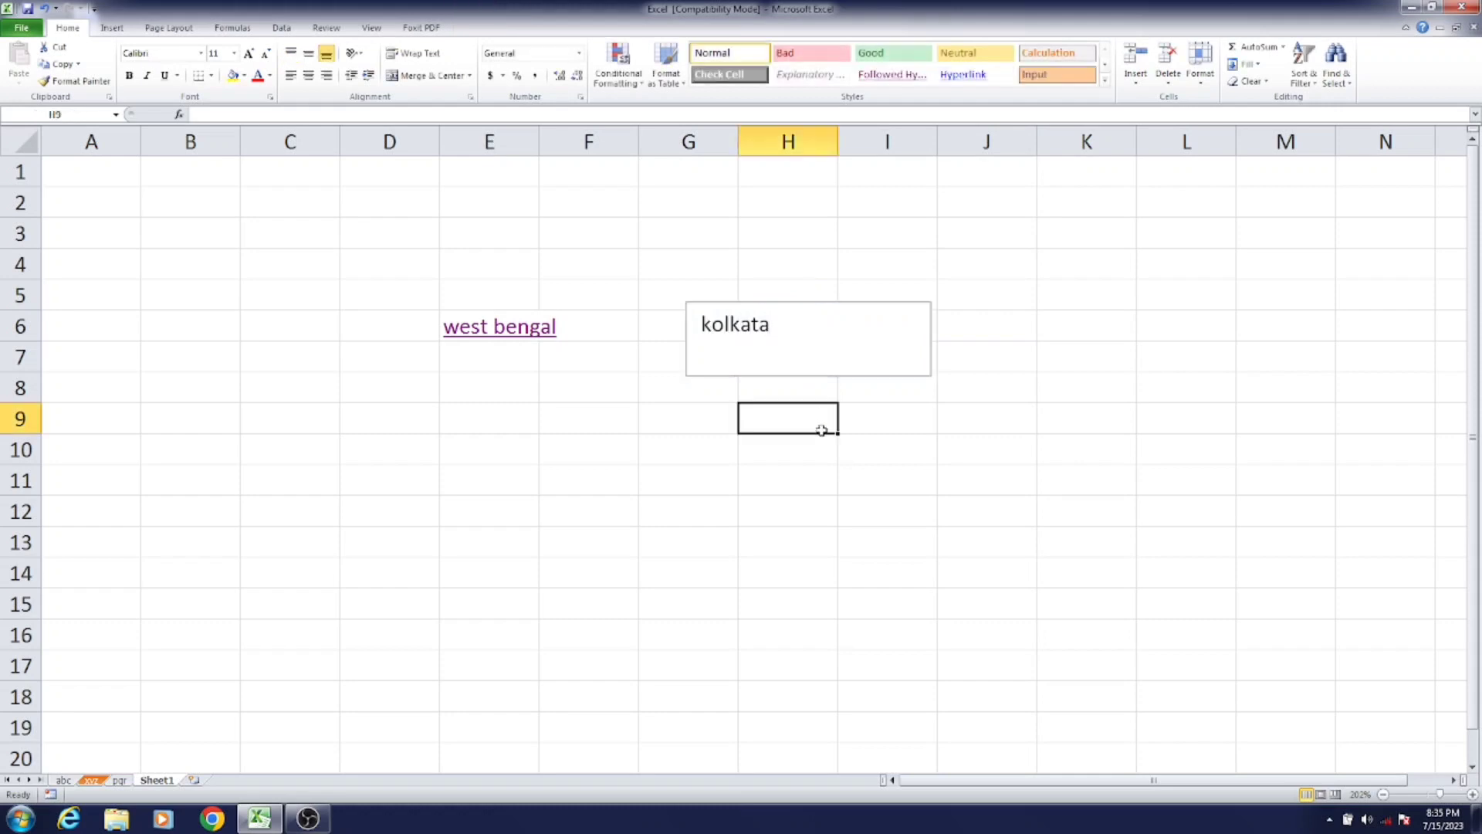
{"action": "left_click", "coordinate": [807, 338]}
{"action": "double_click", "coordinate": [714, 323]}
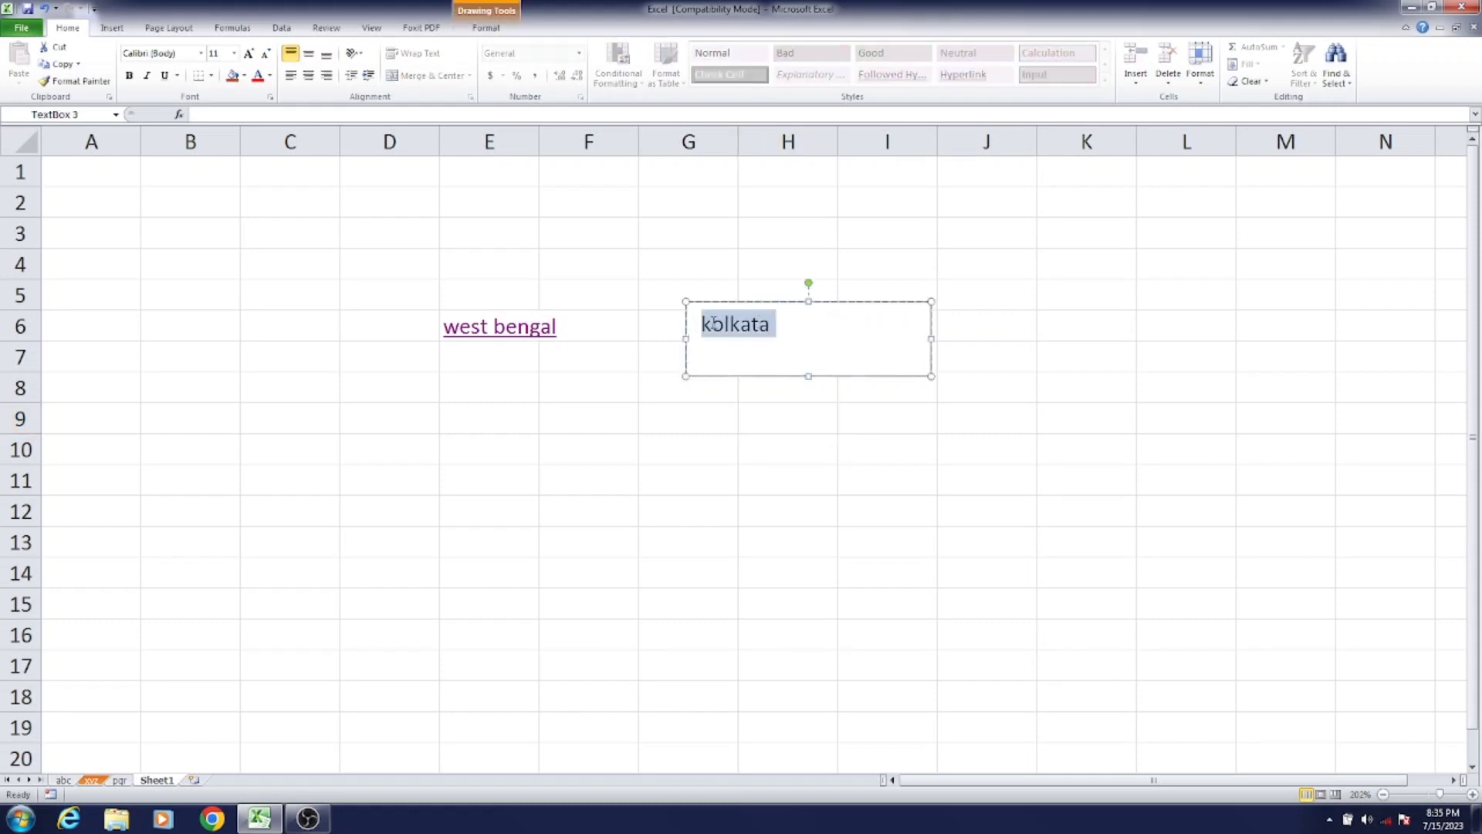
- Give the kolkata text box a red outline and an inner shadow effect
{"action": "left_click", "coordinate": [485, 28]}
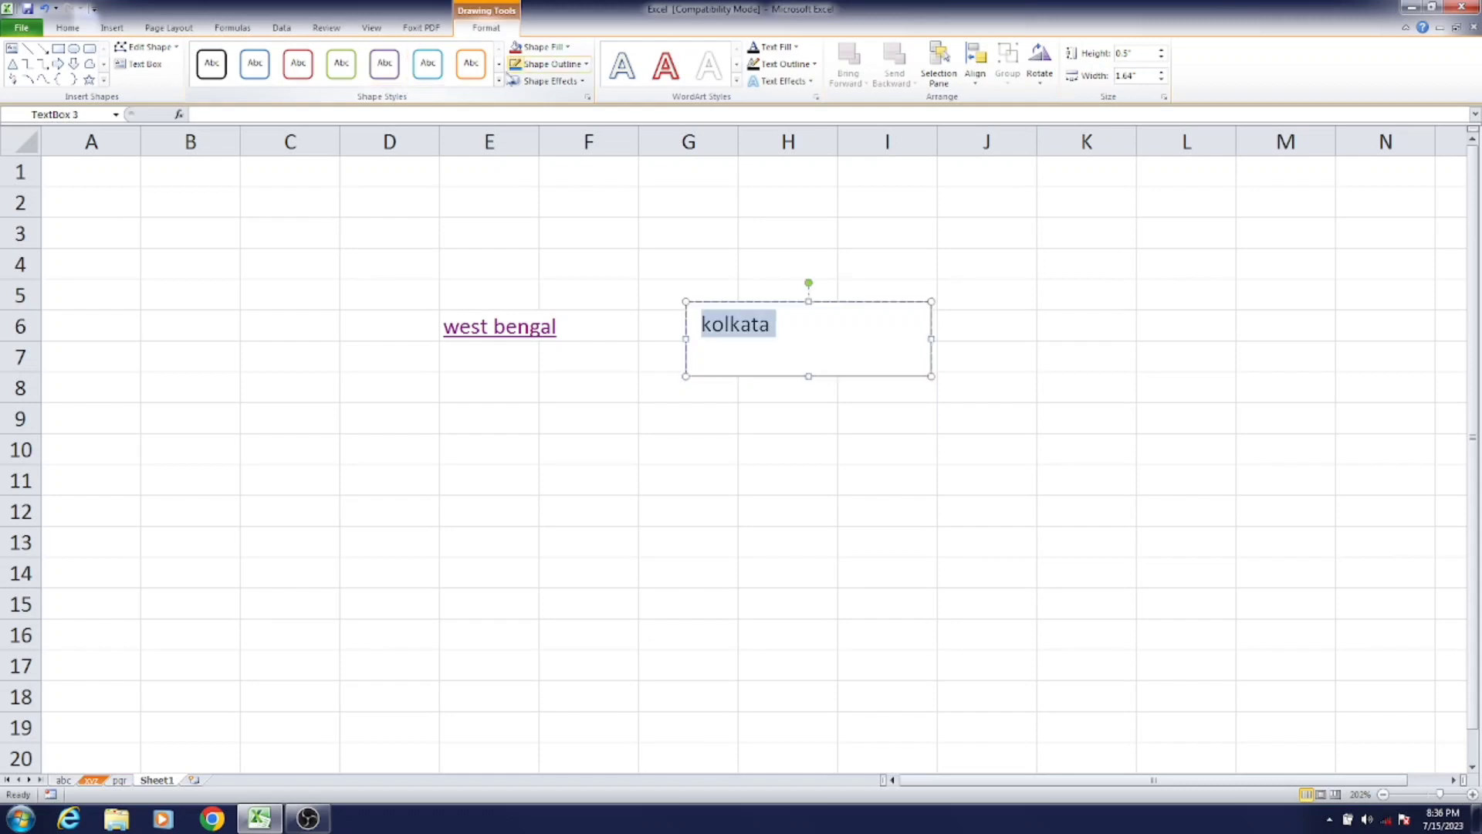
{"action": "left_click", "coordinate": [566, 48]}
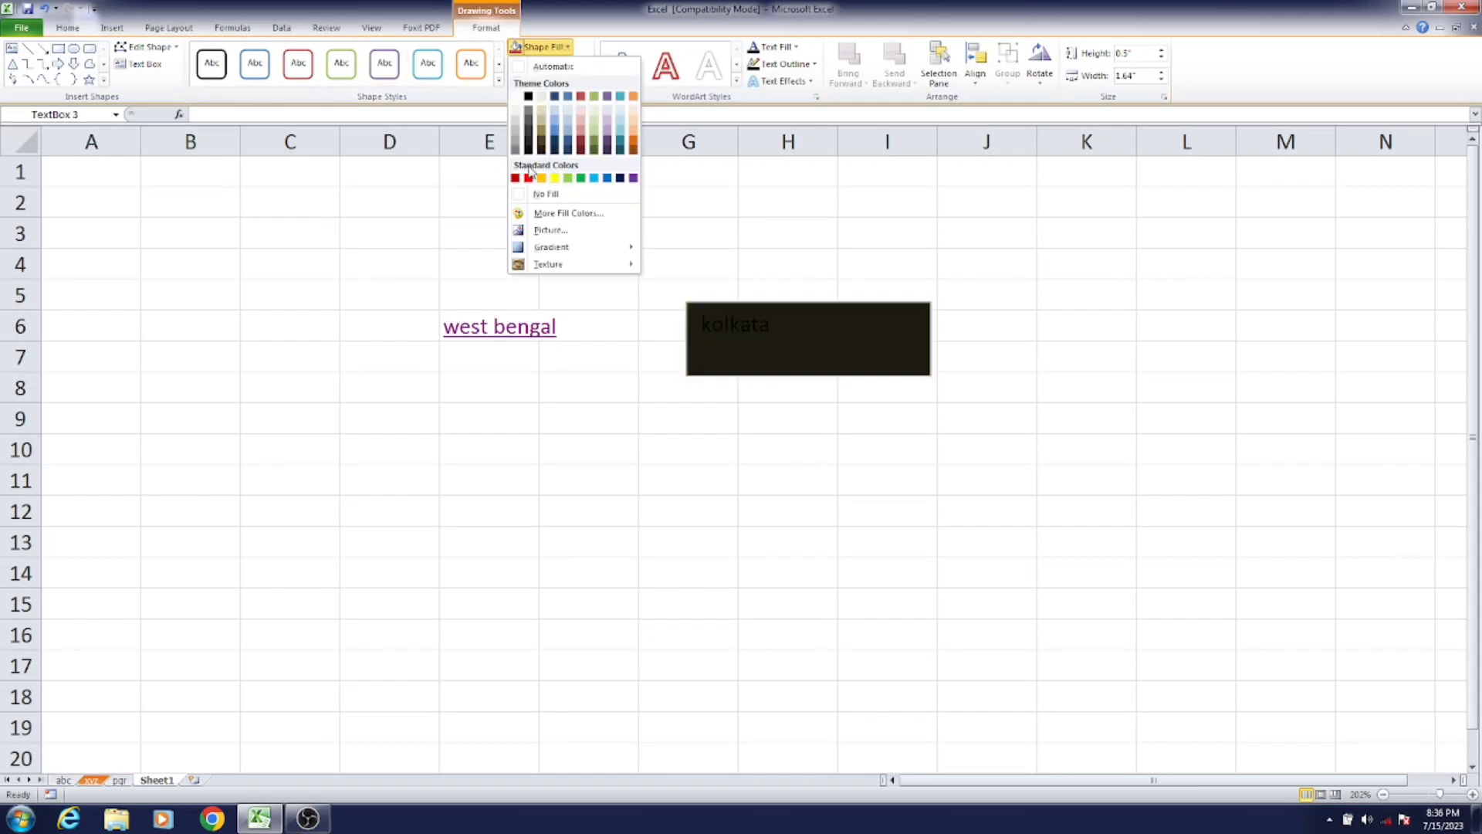
{"action": "left_click", "coordinate": [446, 181]}
{"action": "left_click", "coordinate": [558, 67]}
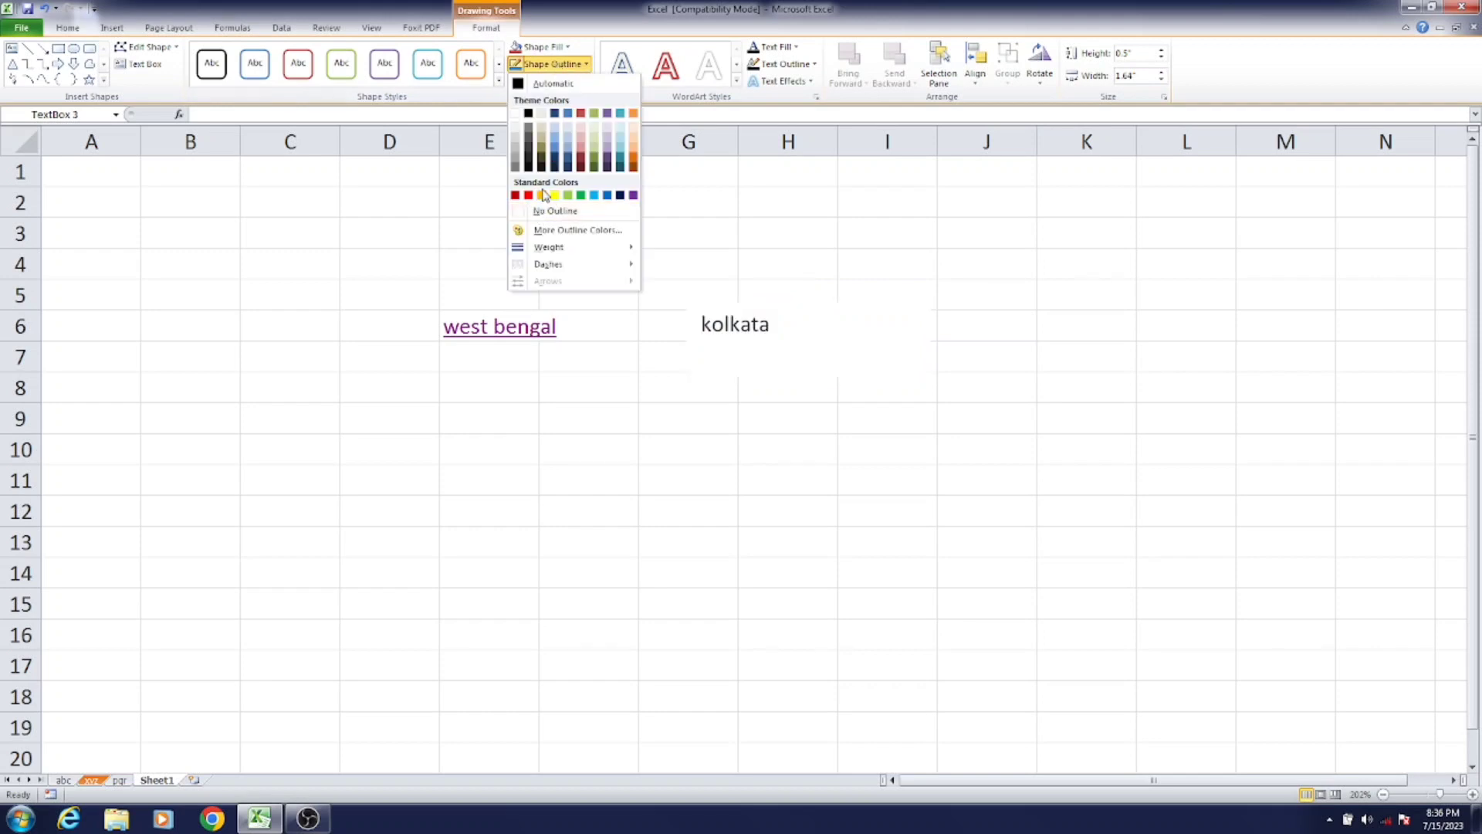
{"action": "left_click", "coordinate": [529, 195]}
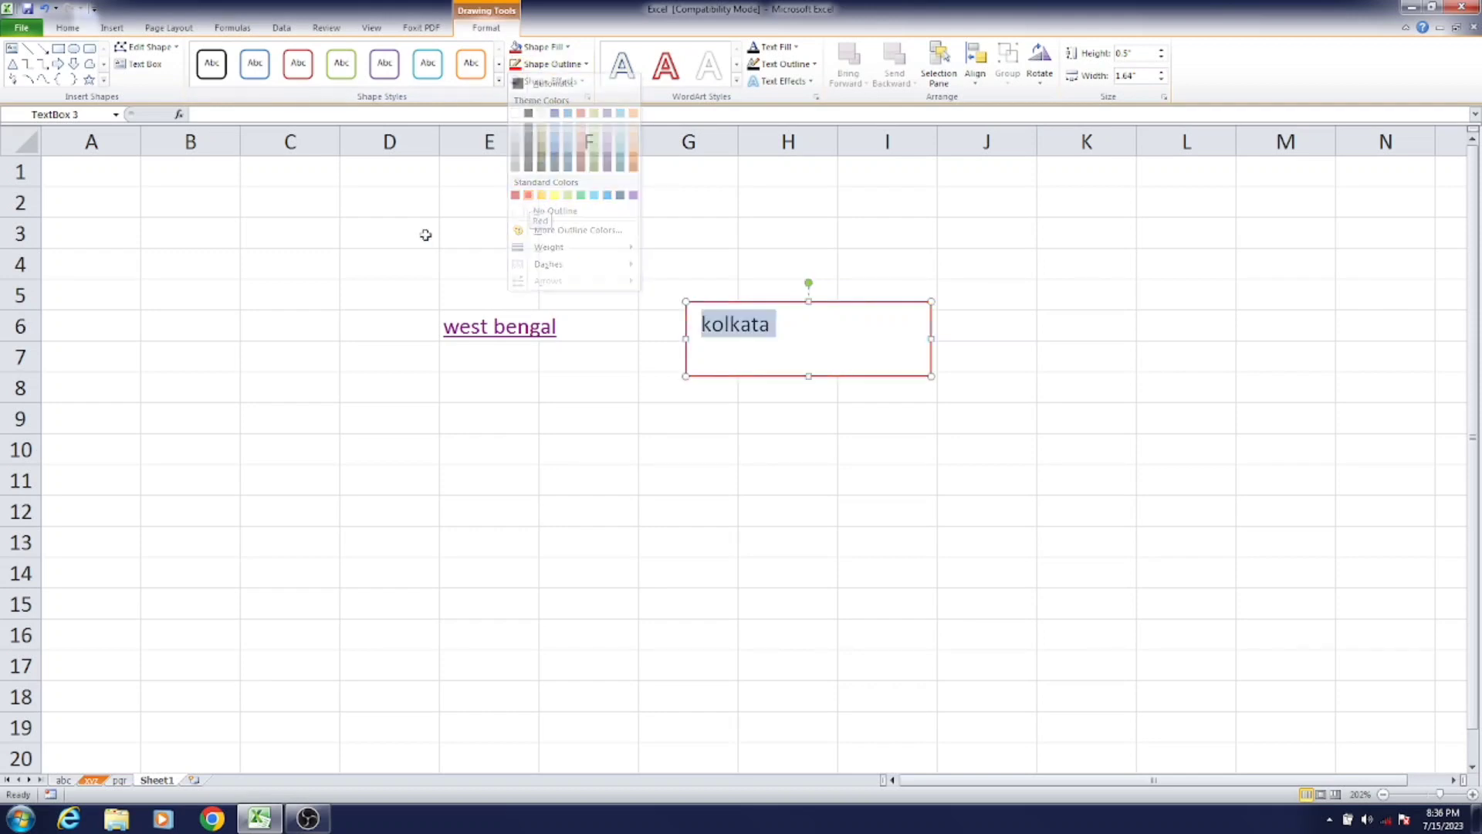
{"action": "left_click", "coordinate": [549, 81]}
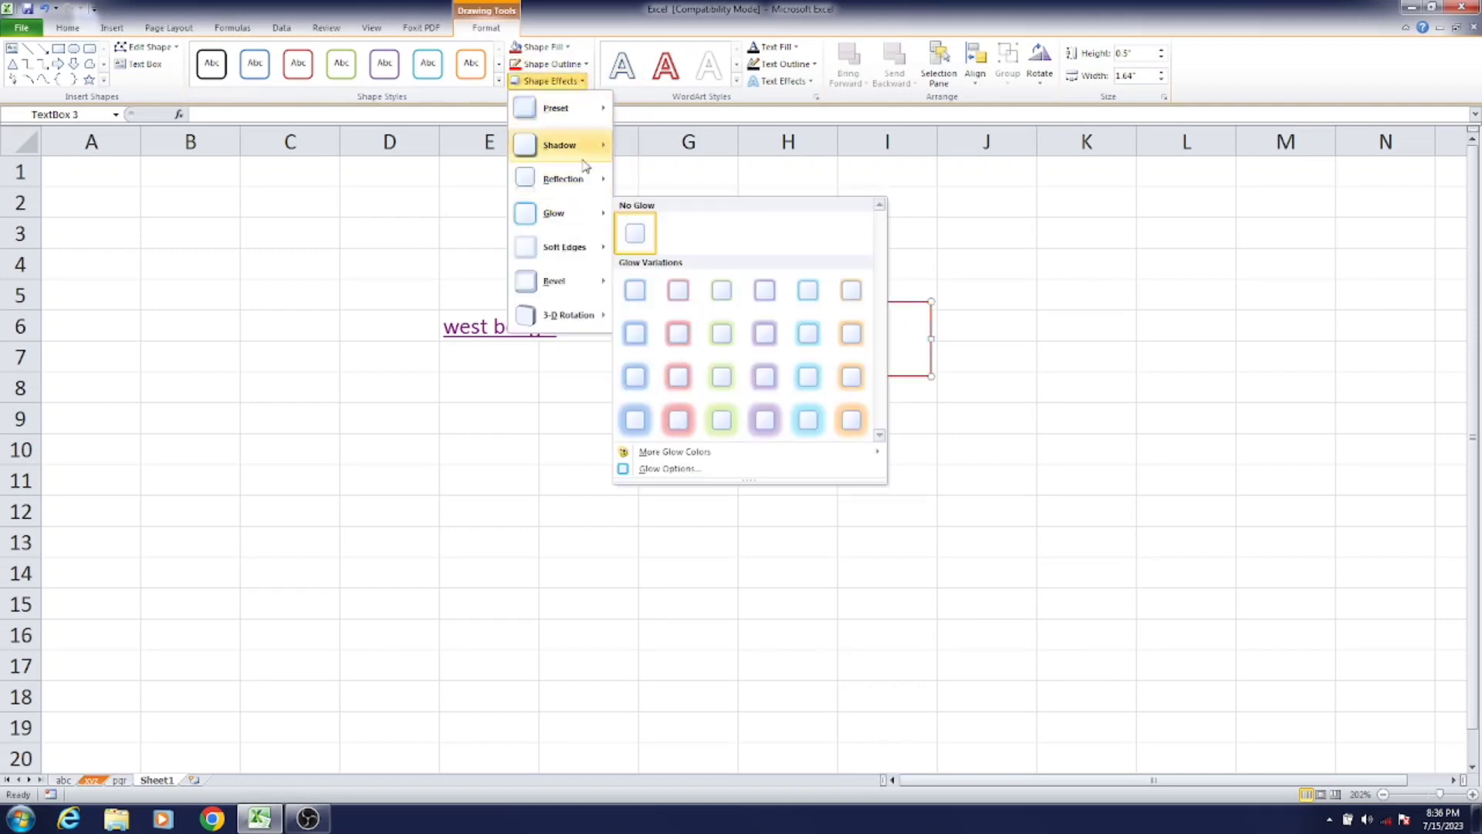
{"action": "mouse_move", "coordinate": [559, 145]}
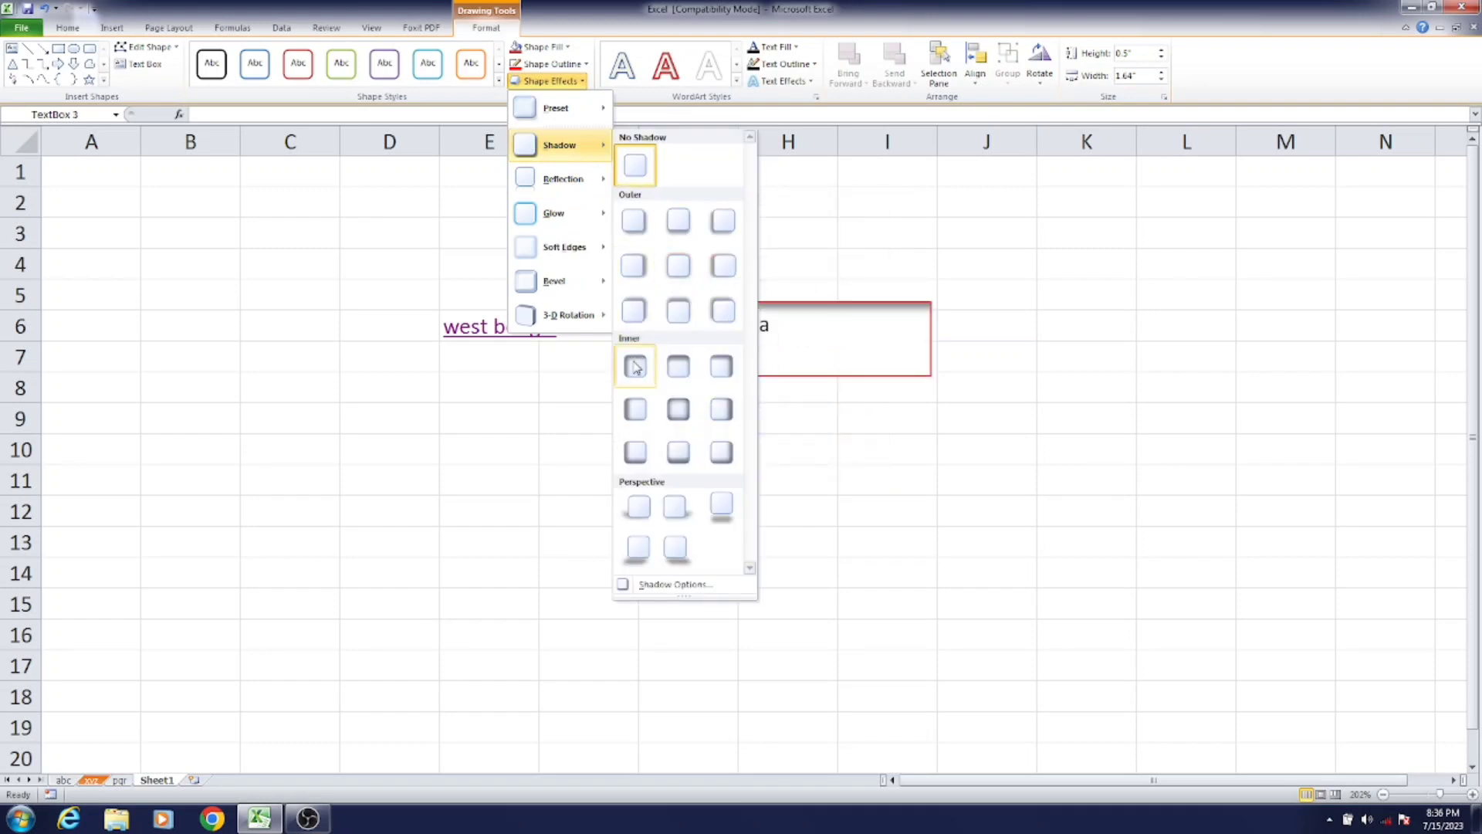
{"action": "left_click", "coordinate": [634, 367]}
{"action": "left_click", "coordinate": [873, 441]}
- Colour the word 'kolkata' red and give it a text outline colour
{"action": "left_click", "coordinate": [777, 325]}
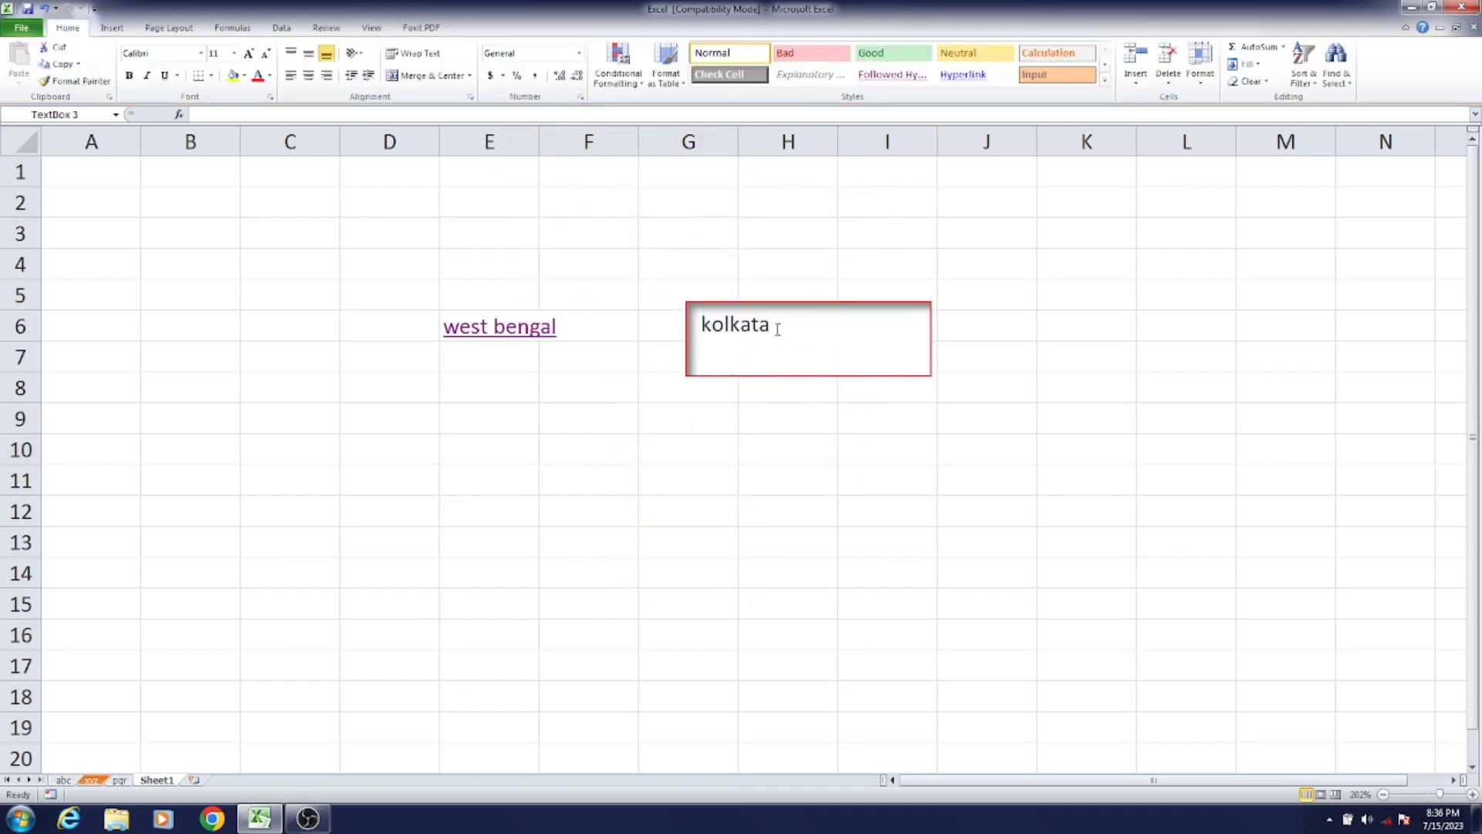
{"action": "double_click", "coordinate": [747, 328]}
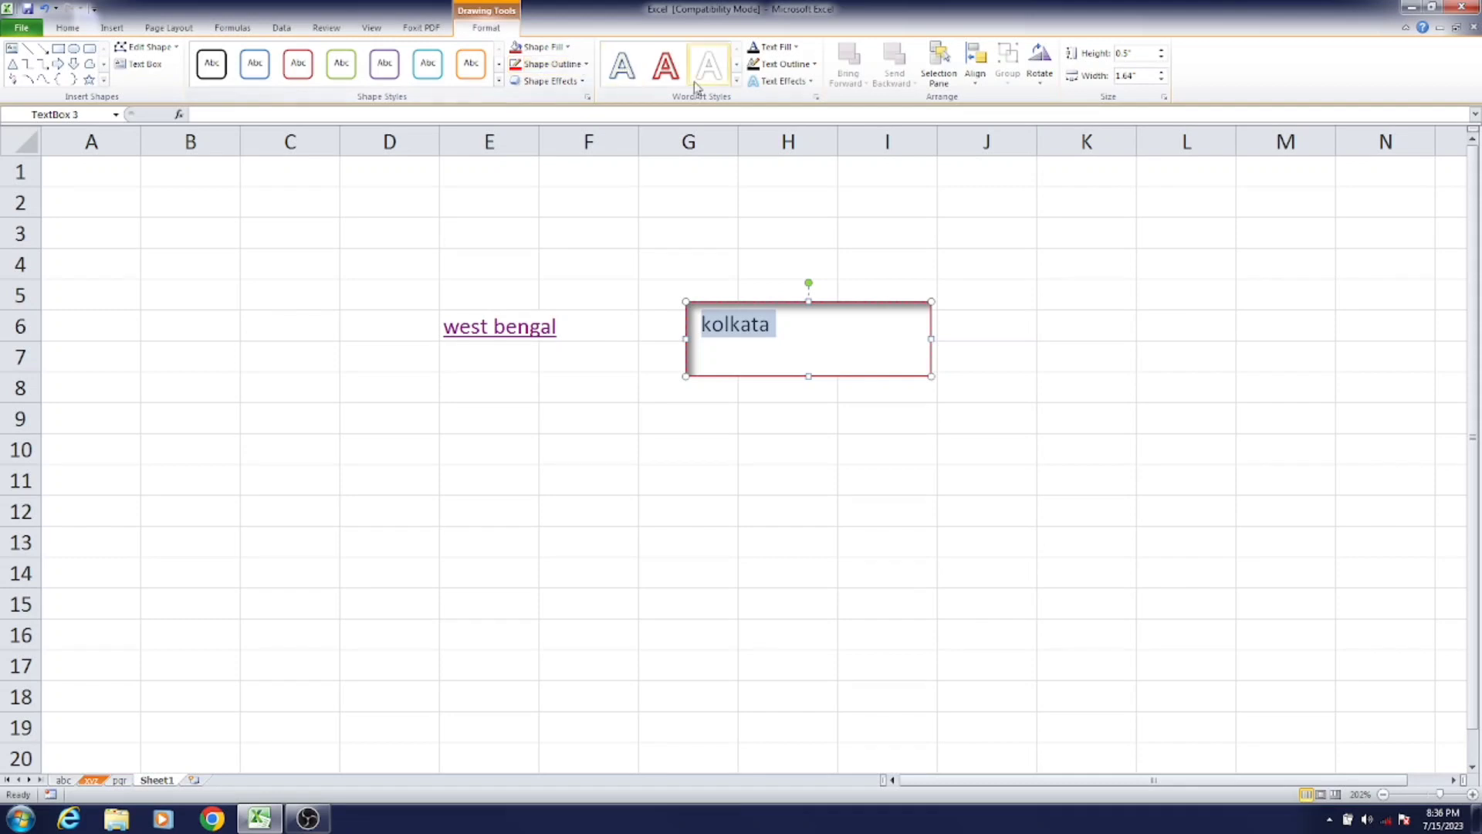
{"action": "left_click", "coordinate": [793, 50]}
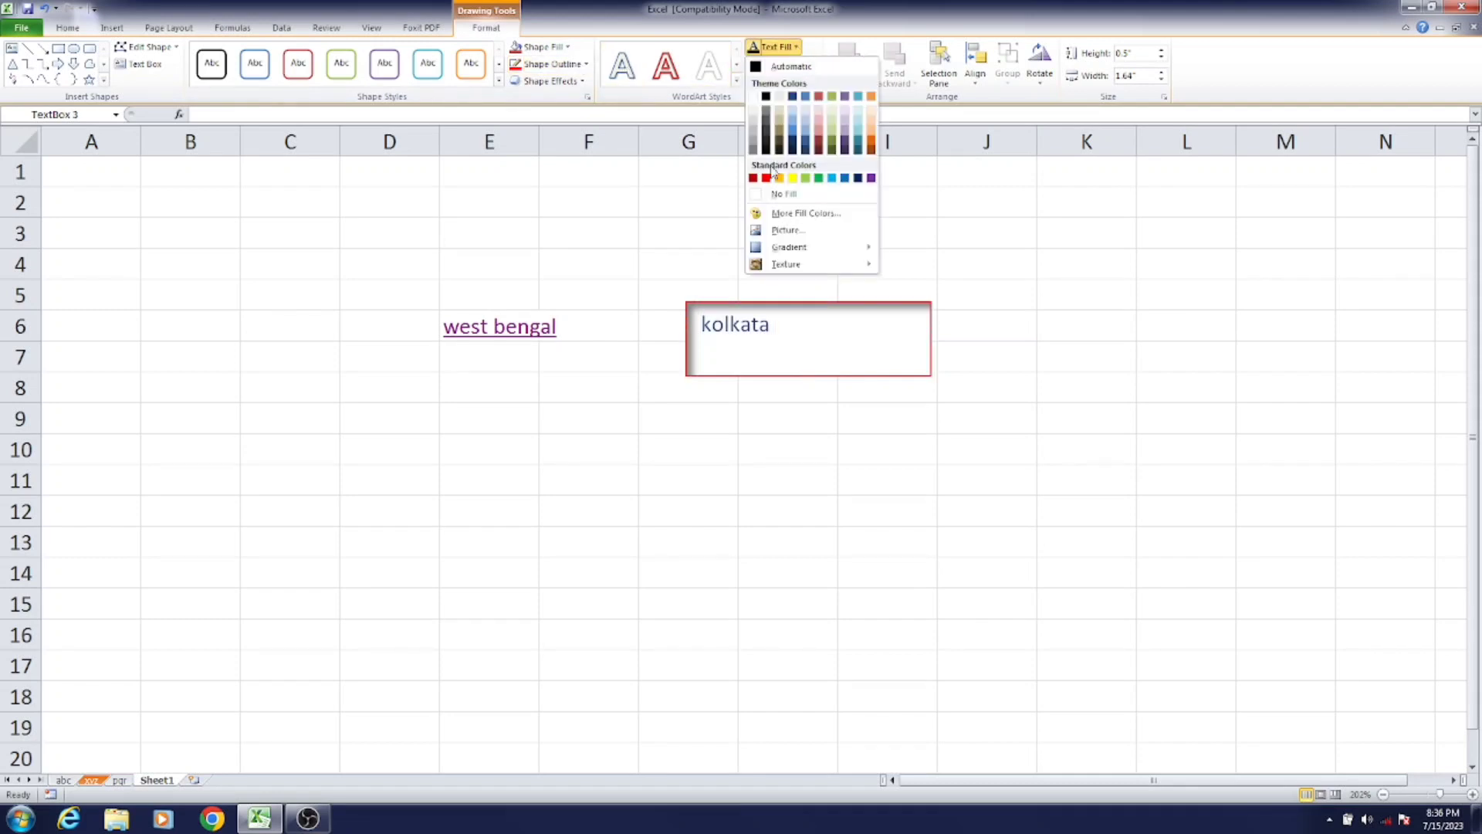
{"action": "left_click", "coordinate": [769, 177]}
{"action": "left_click", "coordinate": [791, 65]}
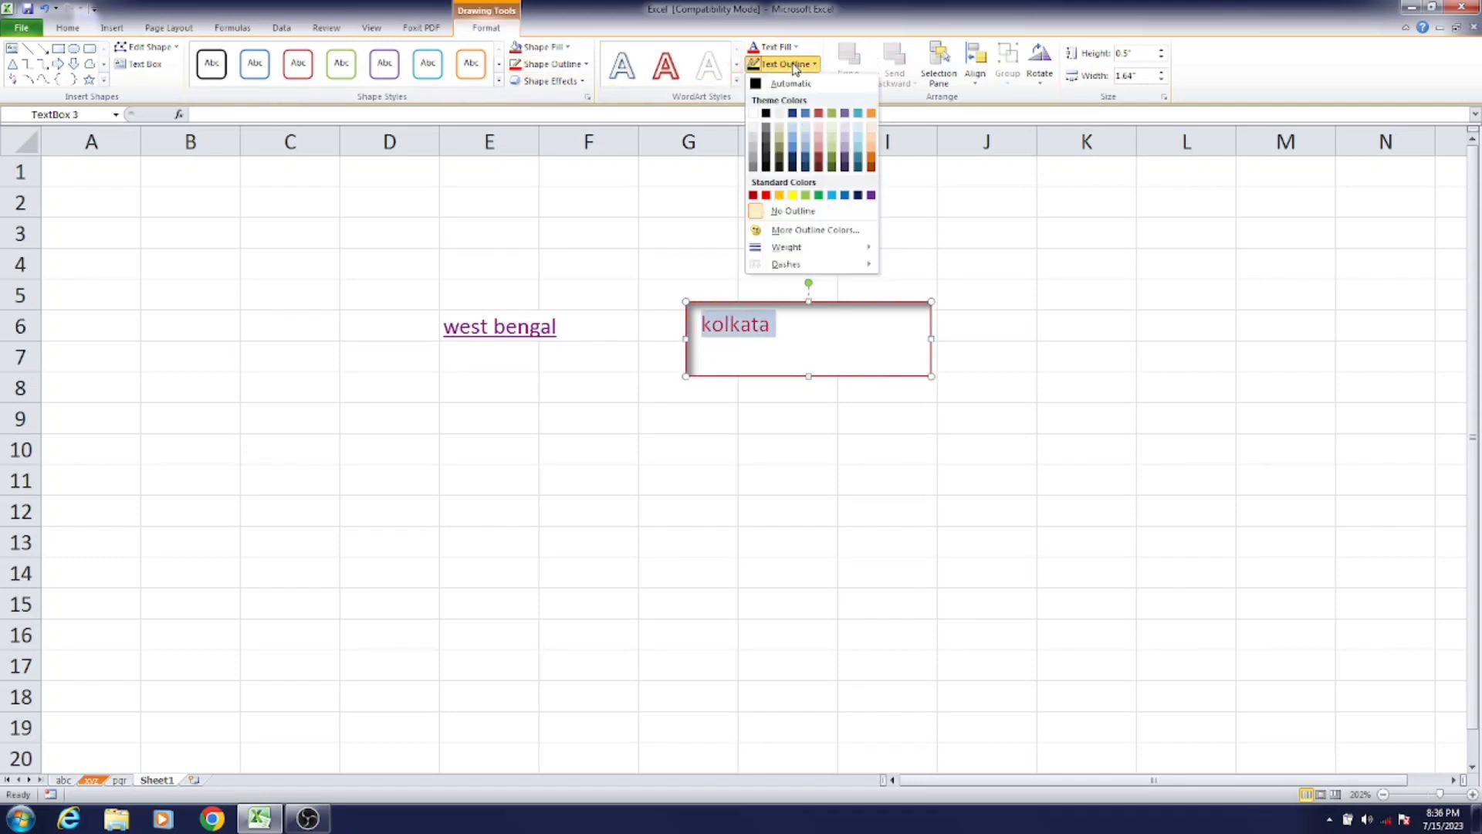
{"action": "left_click", "coordinate": [794, 196]}
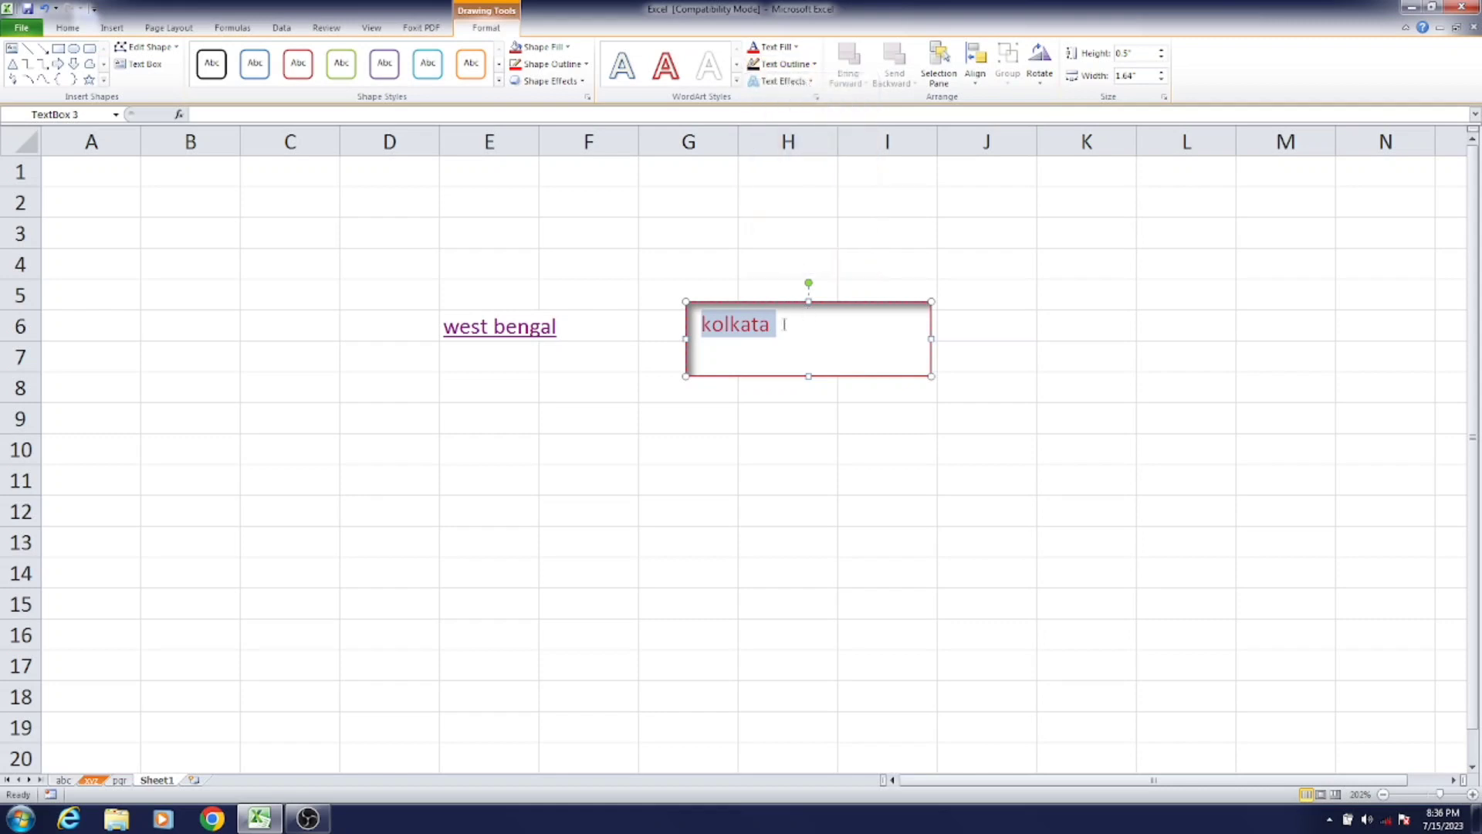
{"action": "left_click", "coordinate": [816, 343]}
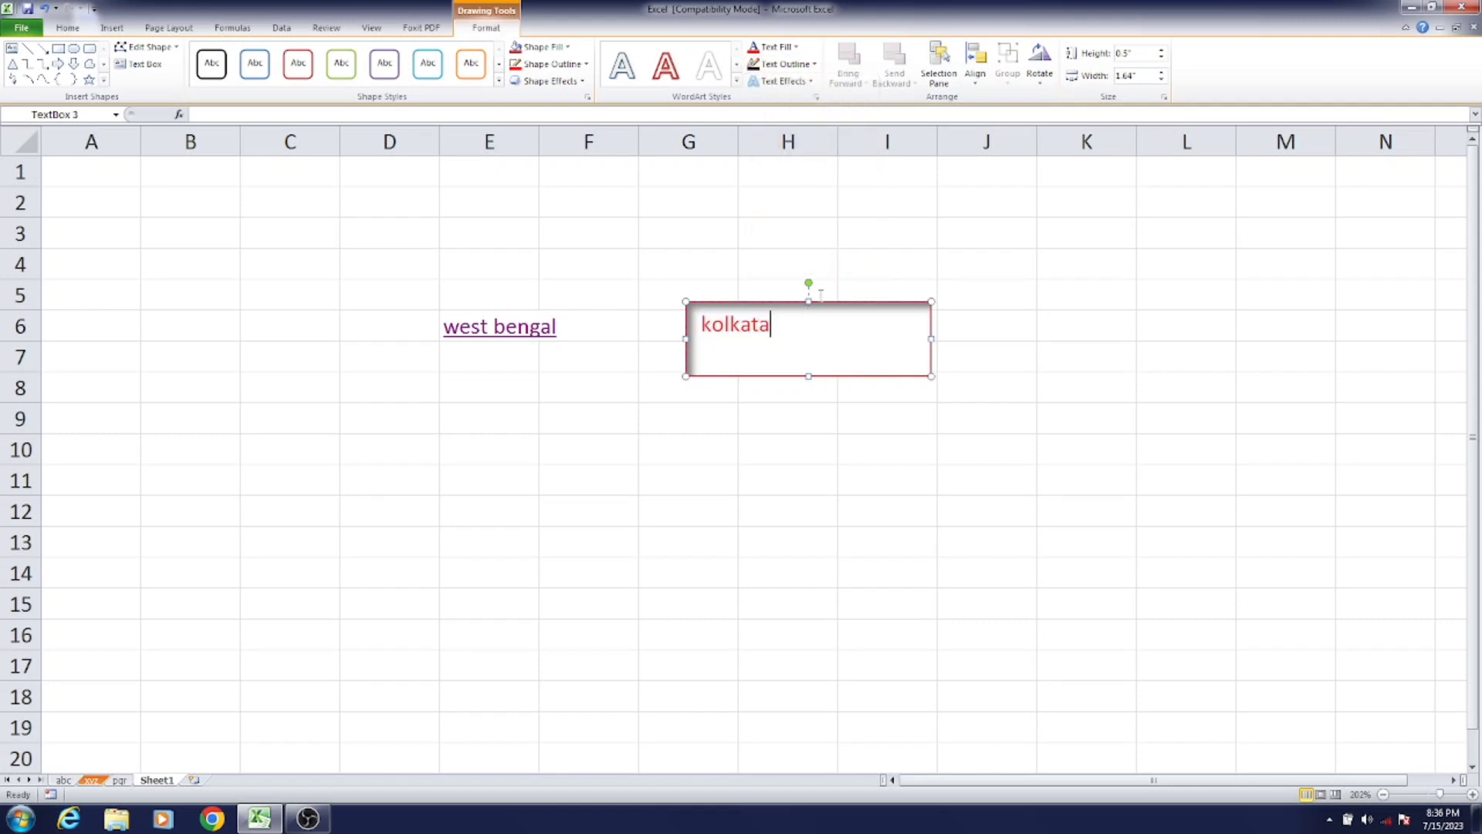
- Apply a bevel text effect to the selected word 'kolkata'
{"action": "left_click", "coordinate": [782, 80]}
{"action": "left_click", "coordinate": [792, 332]}
{"action": "left_click_drag", "start_coordinate": [774, 324], "coordinate": [700, 324]}
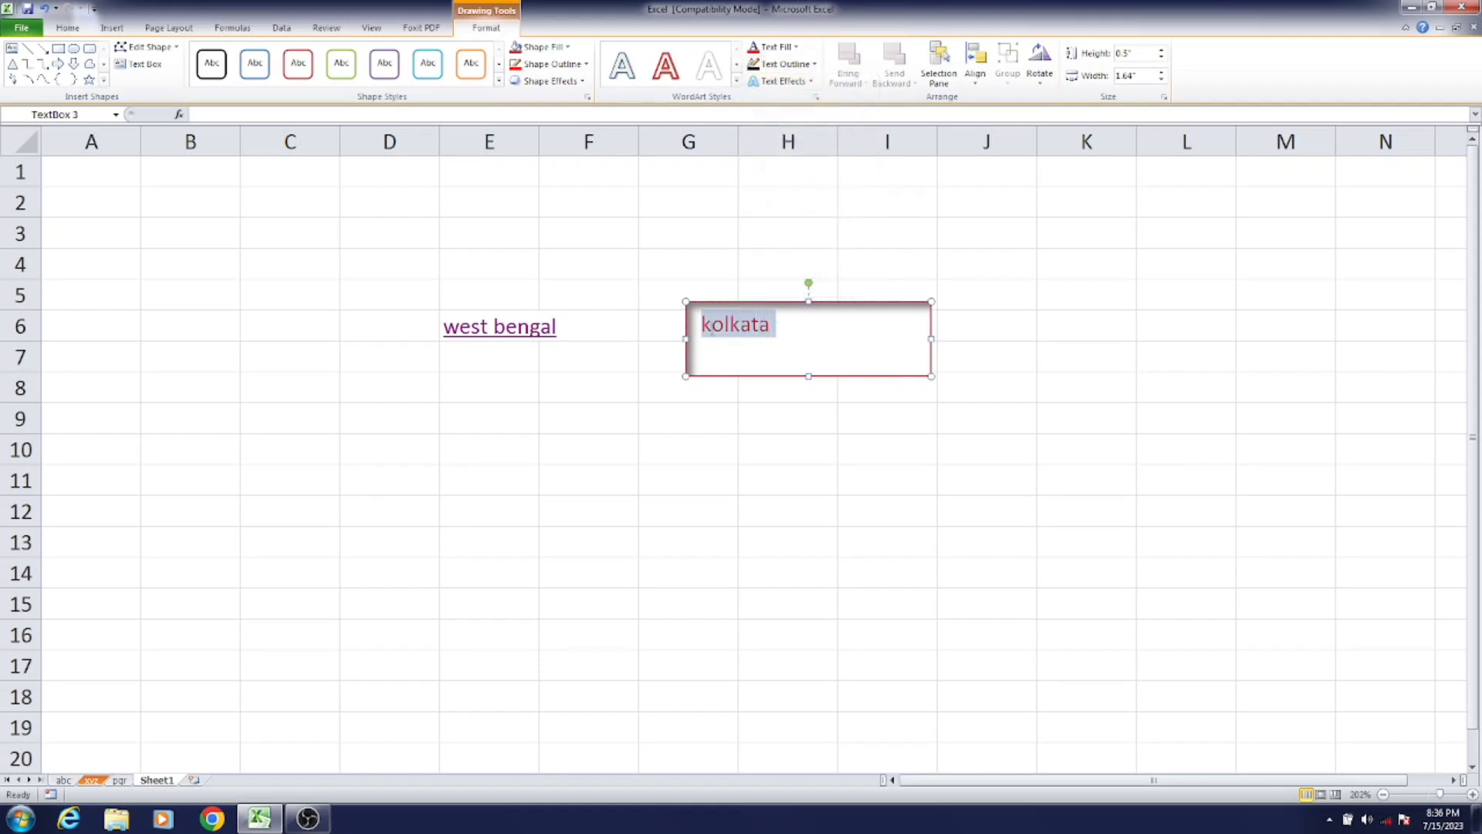
{"action": "left_click", "coordinate": [804, 86]}
{"action": "mouse_move", "coordinate": [795, 209]}
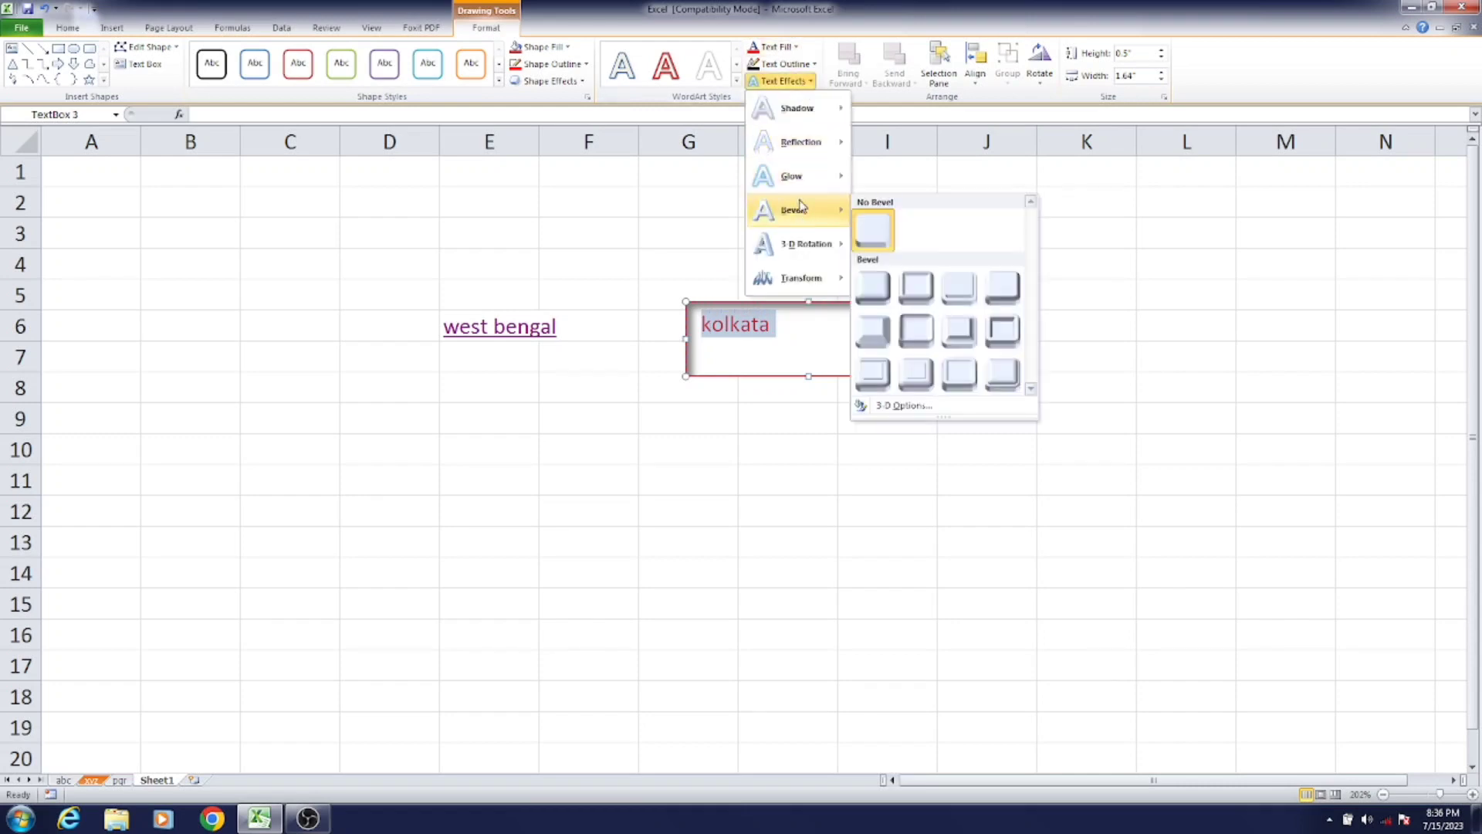
{"action": "left_click", "coordinate": [874, 340]}
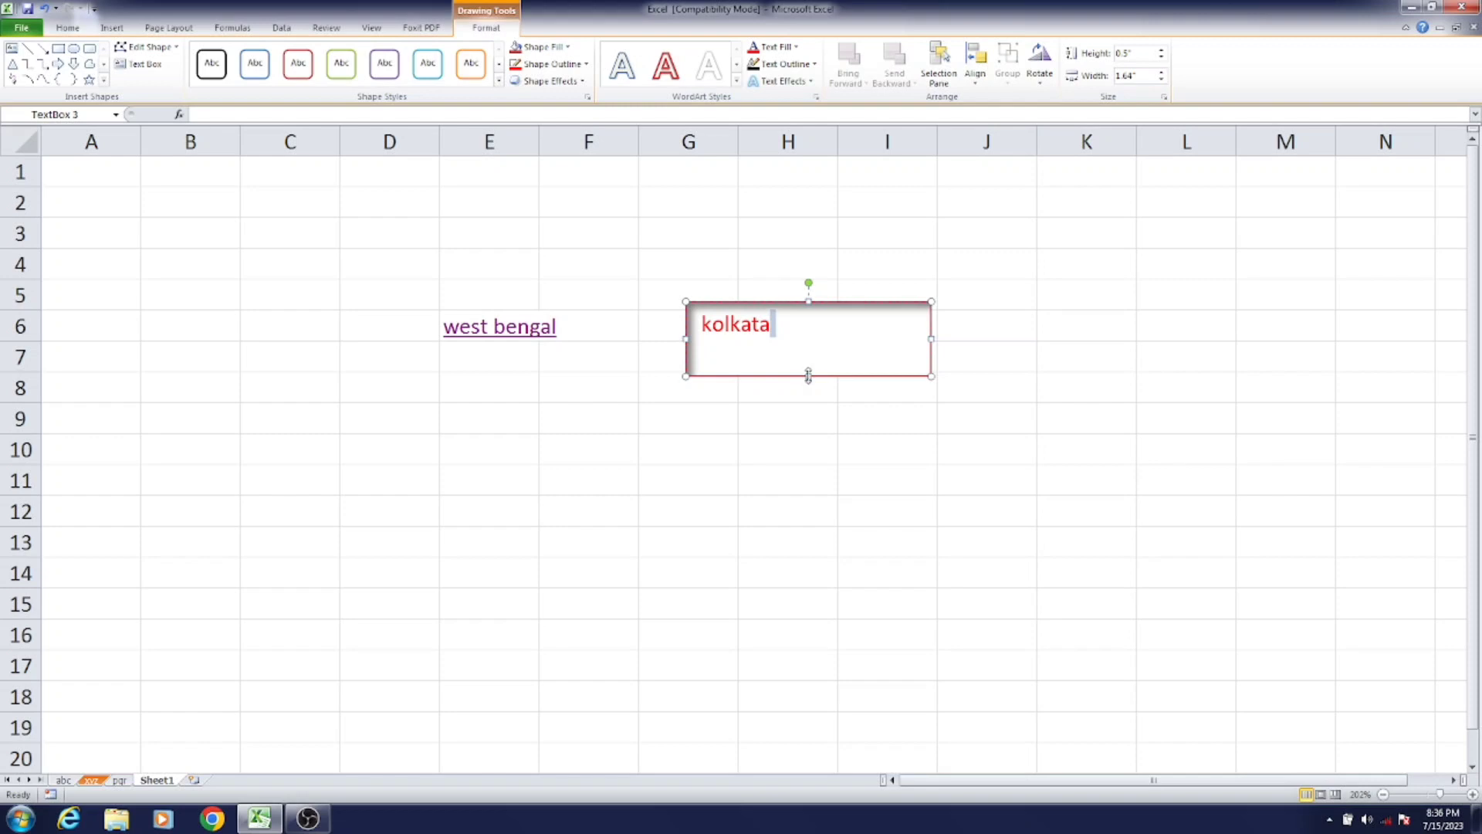
- Resize the kolkata text box to 0.26" high by 0.75" wide
{"action": "left_click_drag", "start_coordinate": [808, 376], "coordinate": [808, 341]}
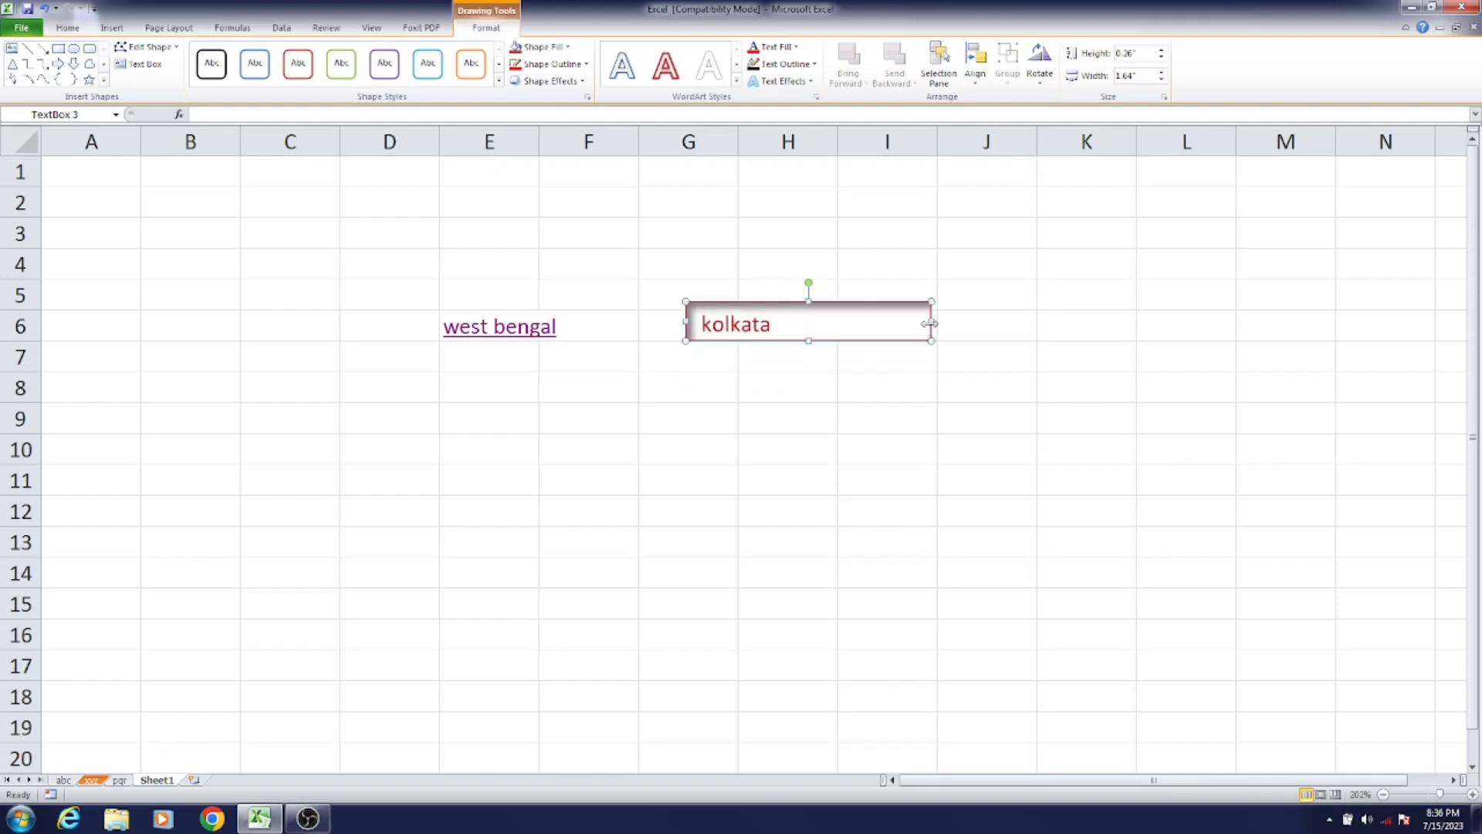
{"action": "left_click_drag", "start_coordinate": [929, 323], "coordinate": [798, 323]}
{"action": "left_click", "coordinate": [827, 390]}
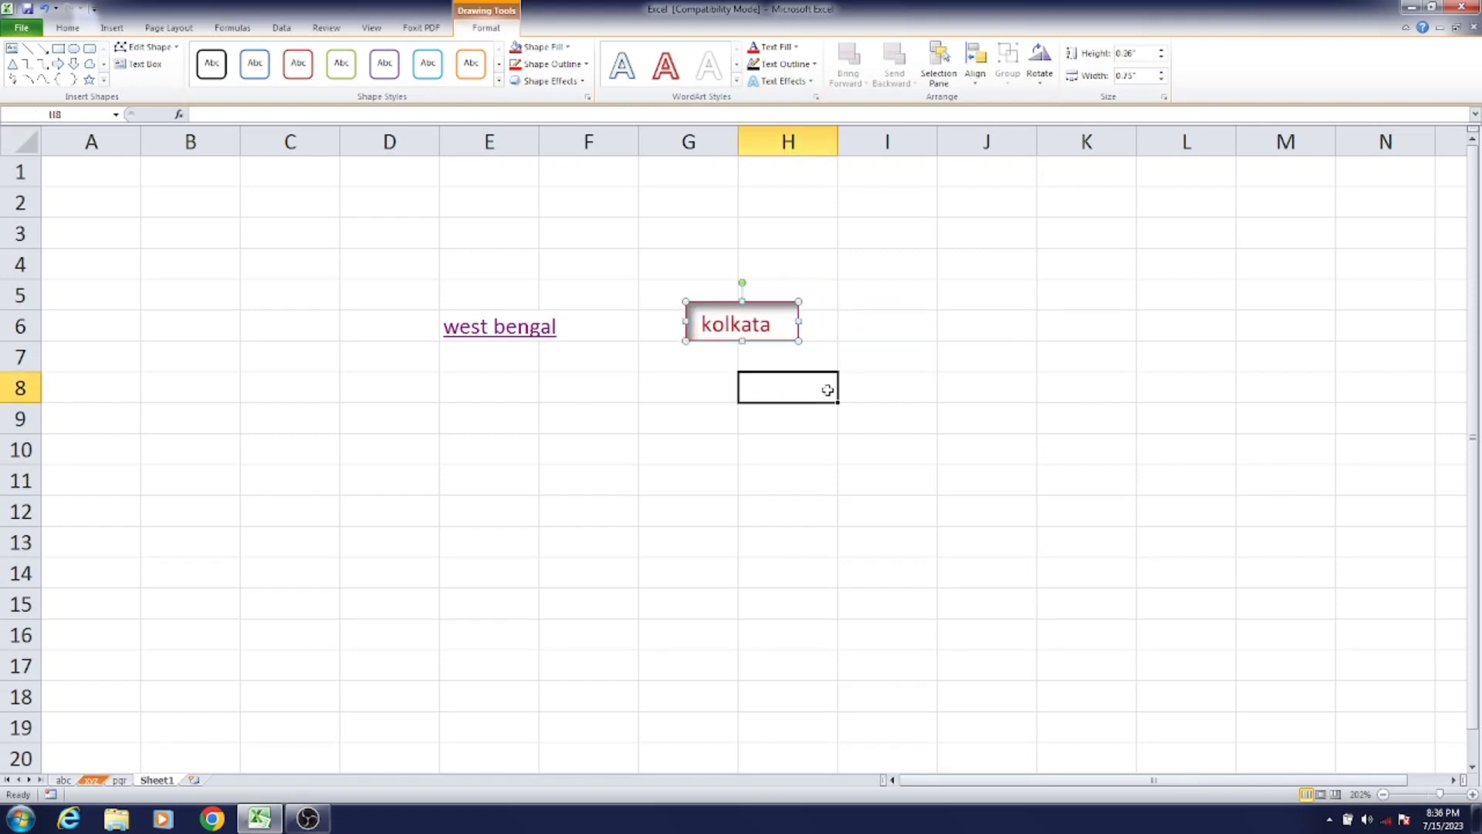
{"action": "left_click", "coordinate": [887, 326]}
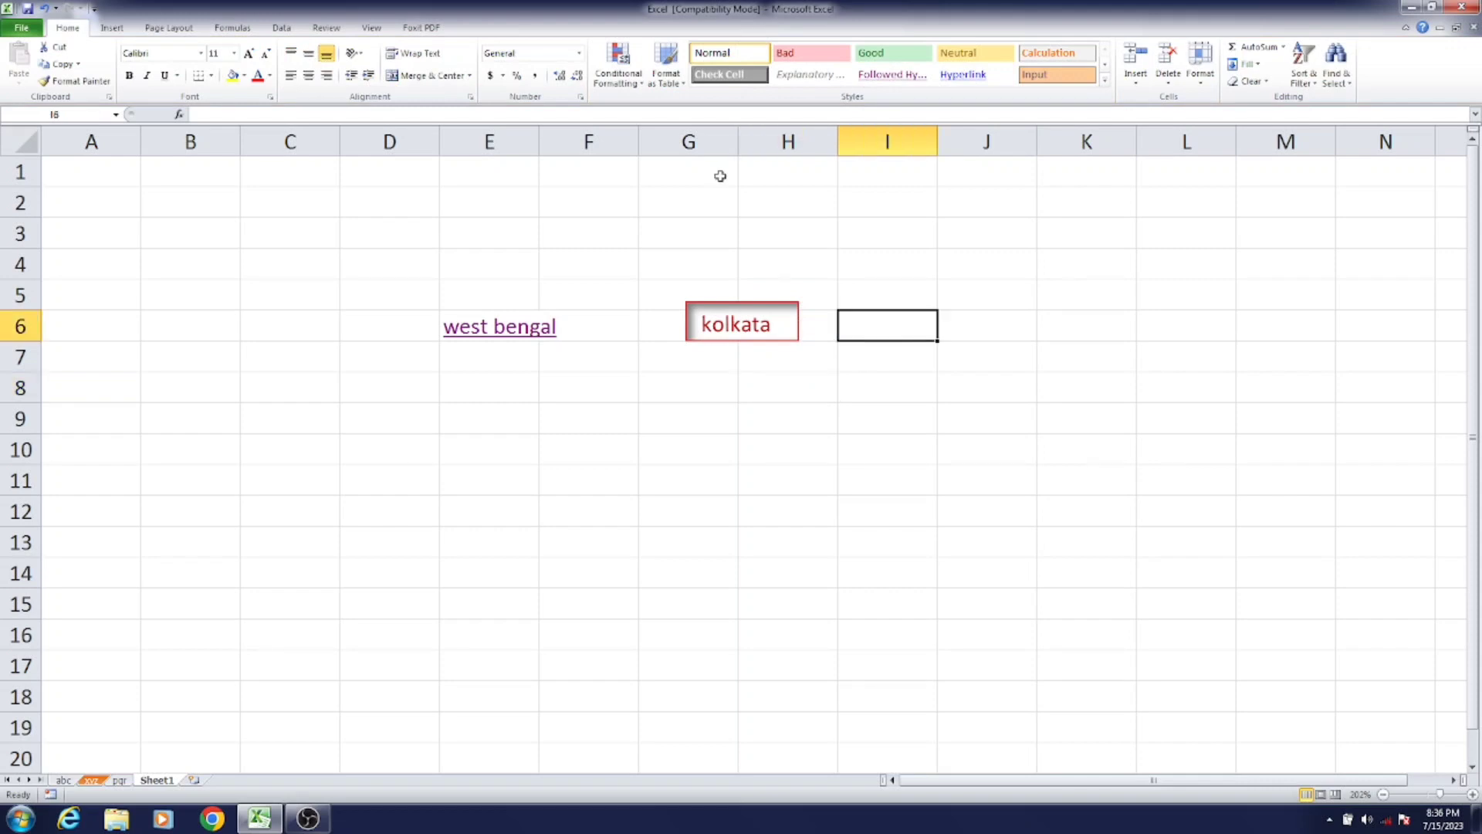
- Check the pqr sheet, return to Sheet1, and move the kolkata box to cell B5
{"action": "left_click", "coordinate": [112, 28]}
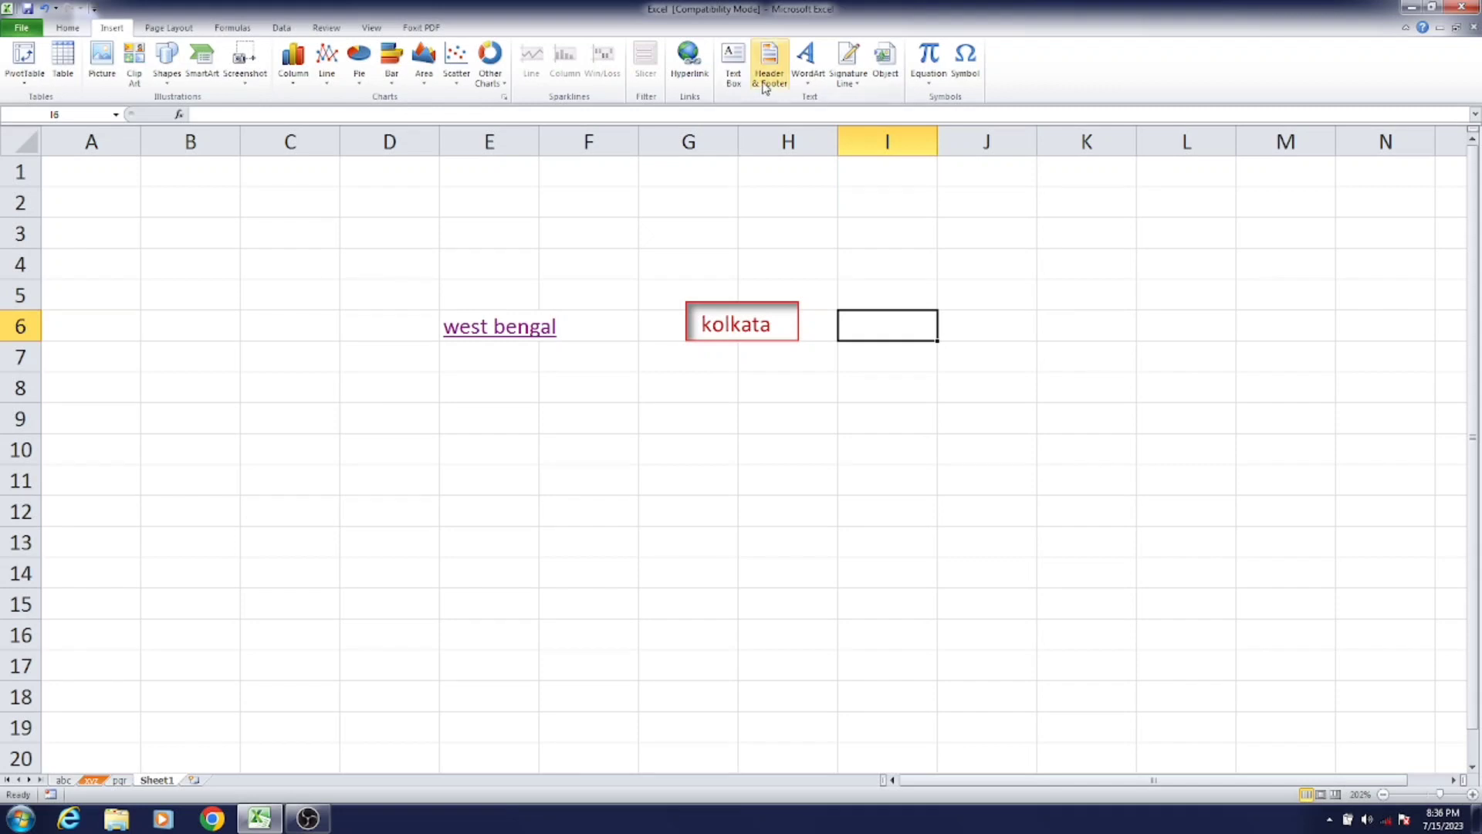
{"action": "left_click", "coordinate": [119, 780]}
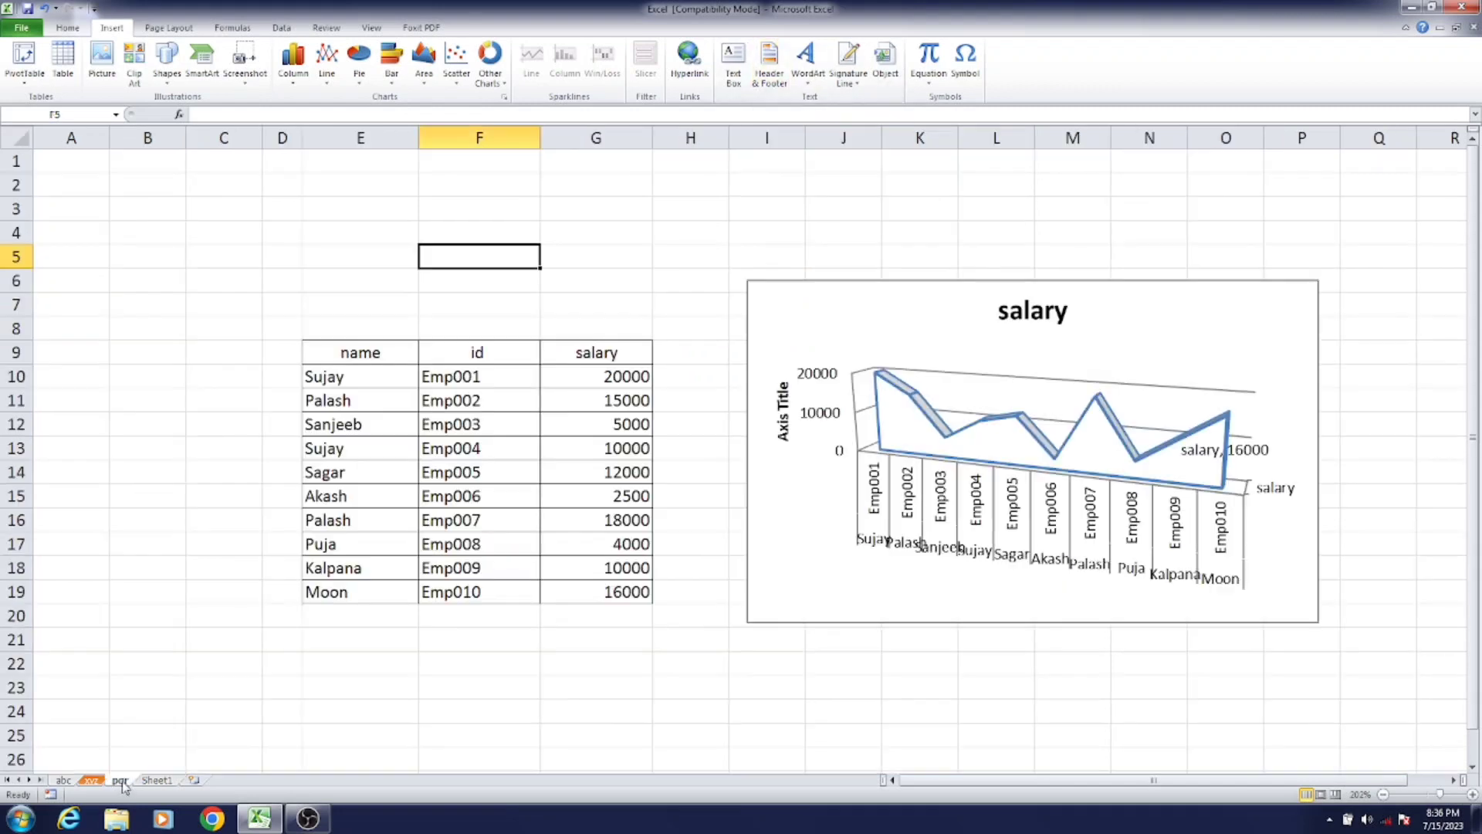
{"action": "left_click", "coordinate": [158, 780]}
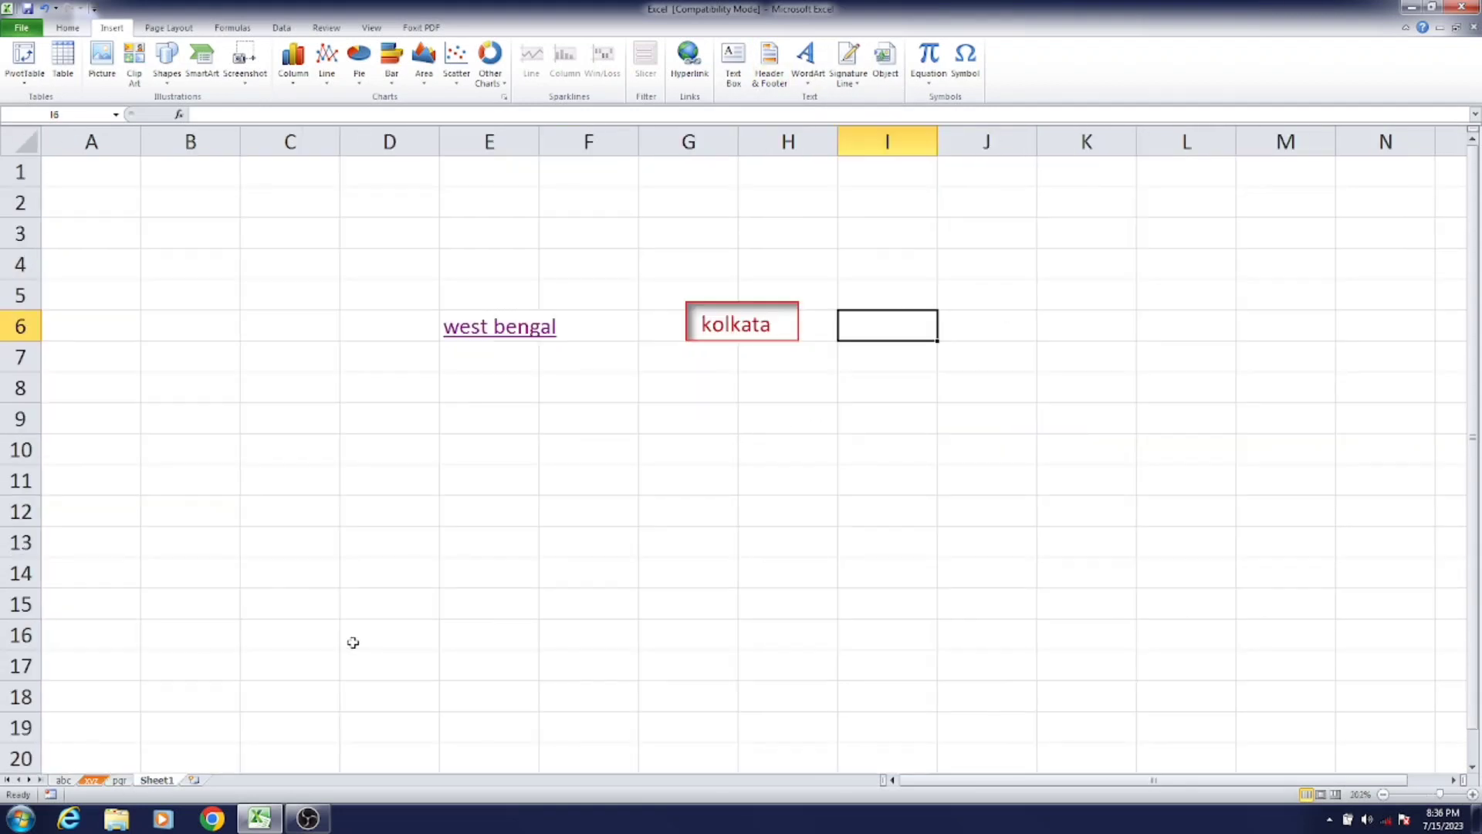
{"action": "left_click", "coordinate": [758, 325]}
{"action": "left_click_drag", "start_coordinate": [757, 302], "coordinate": [230, 280]}
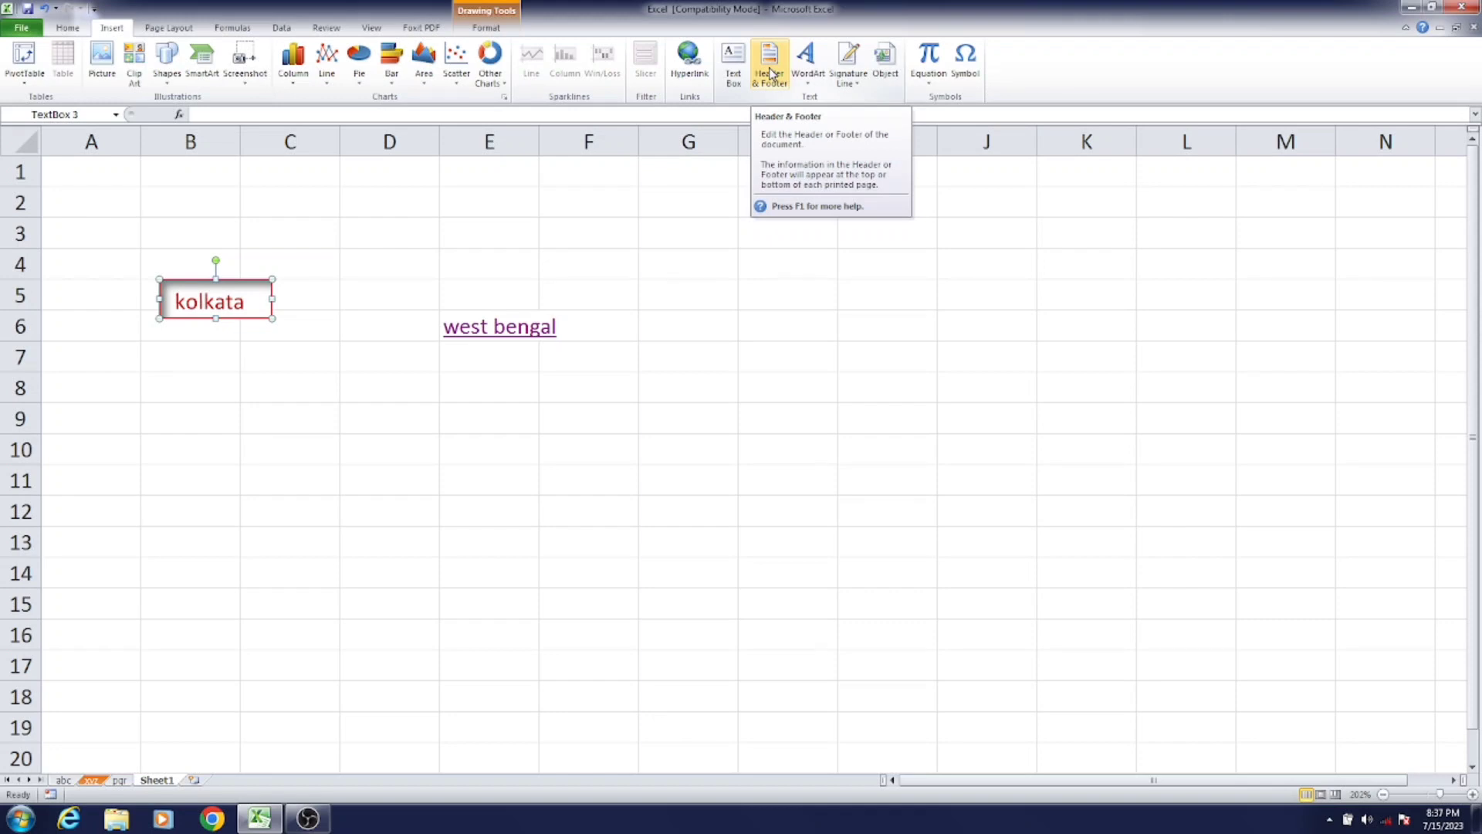
{"action": "left_click", "coordinate": [770, 73]}
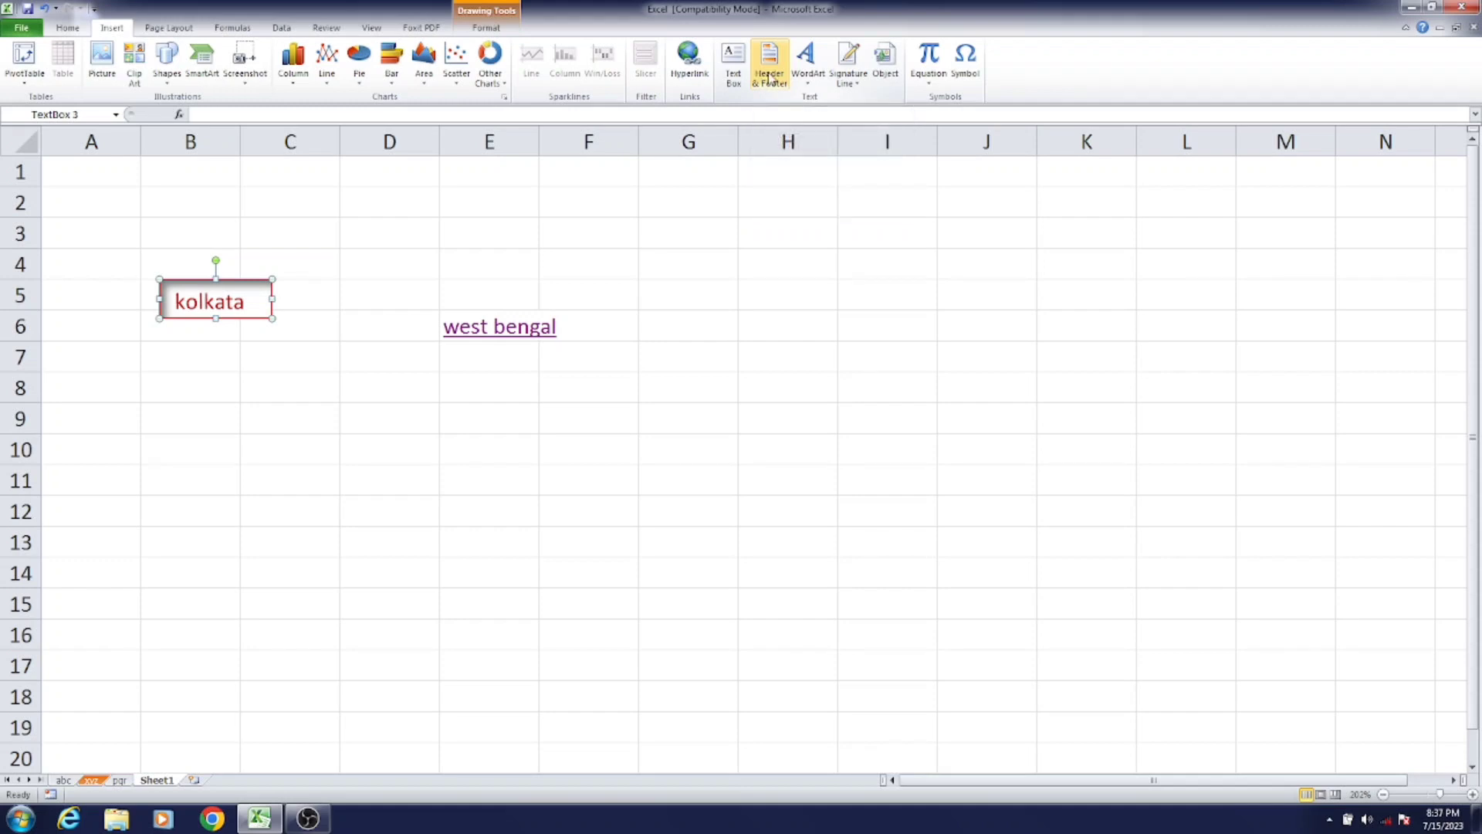
- Add a centred page header reading 'abc company'
{"action": "left_click", "coordinate": [768, 78]}
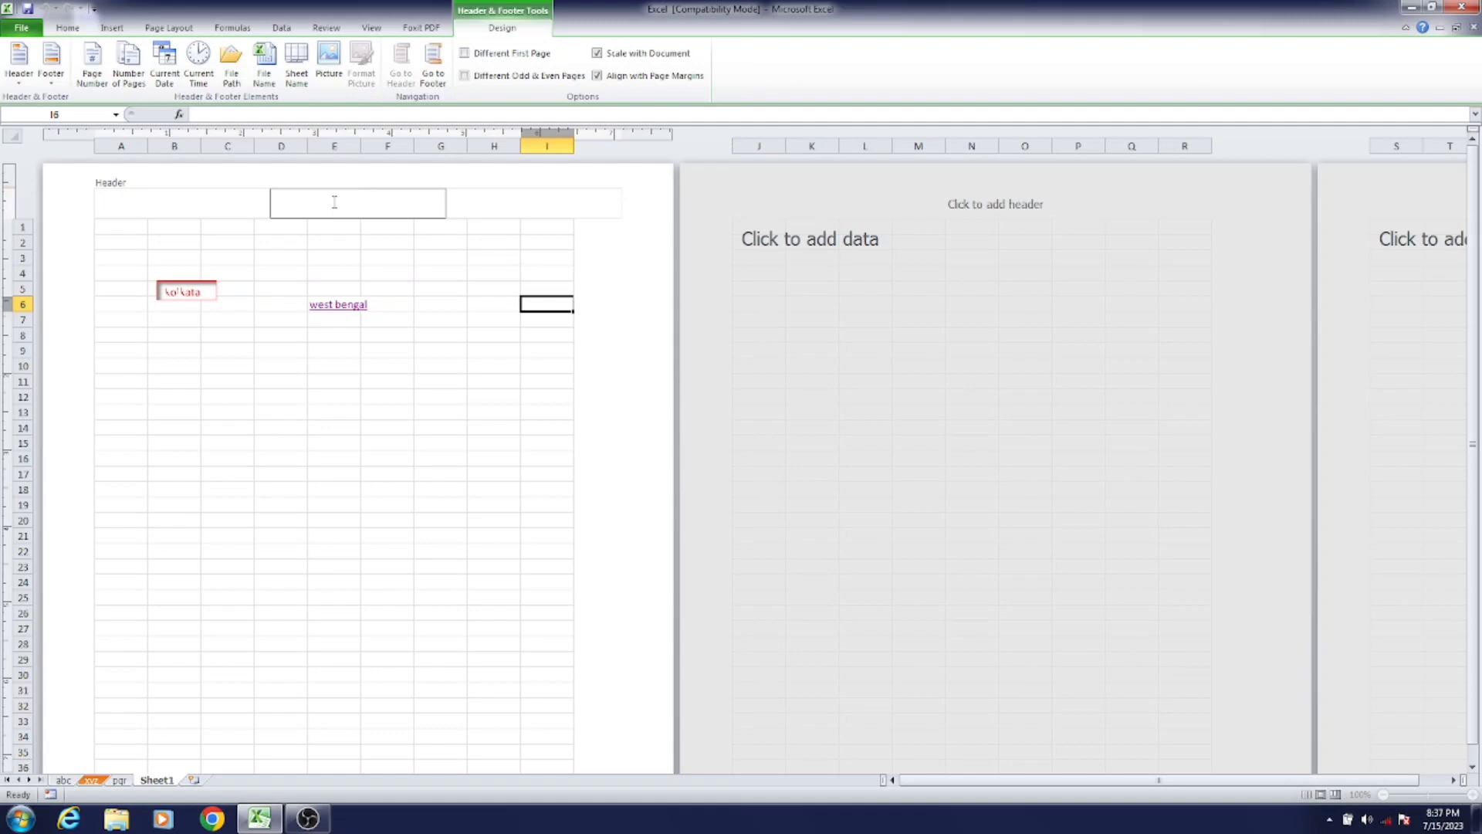
{"action": "type", "text": "bc"}
{"action": "type", "text": " compa"}
{"action": "type", "text": "ny"}
{"action": "triple_click", "coordinate": [318, 194]}
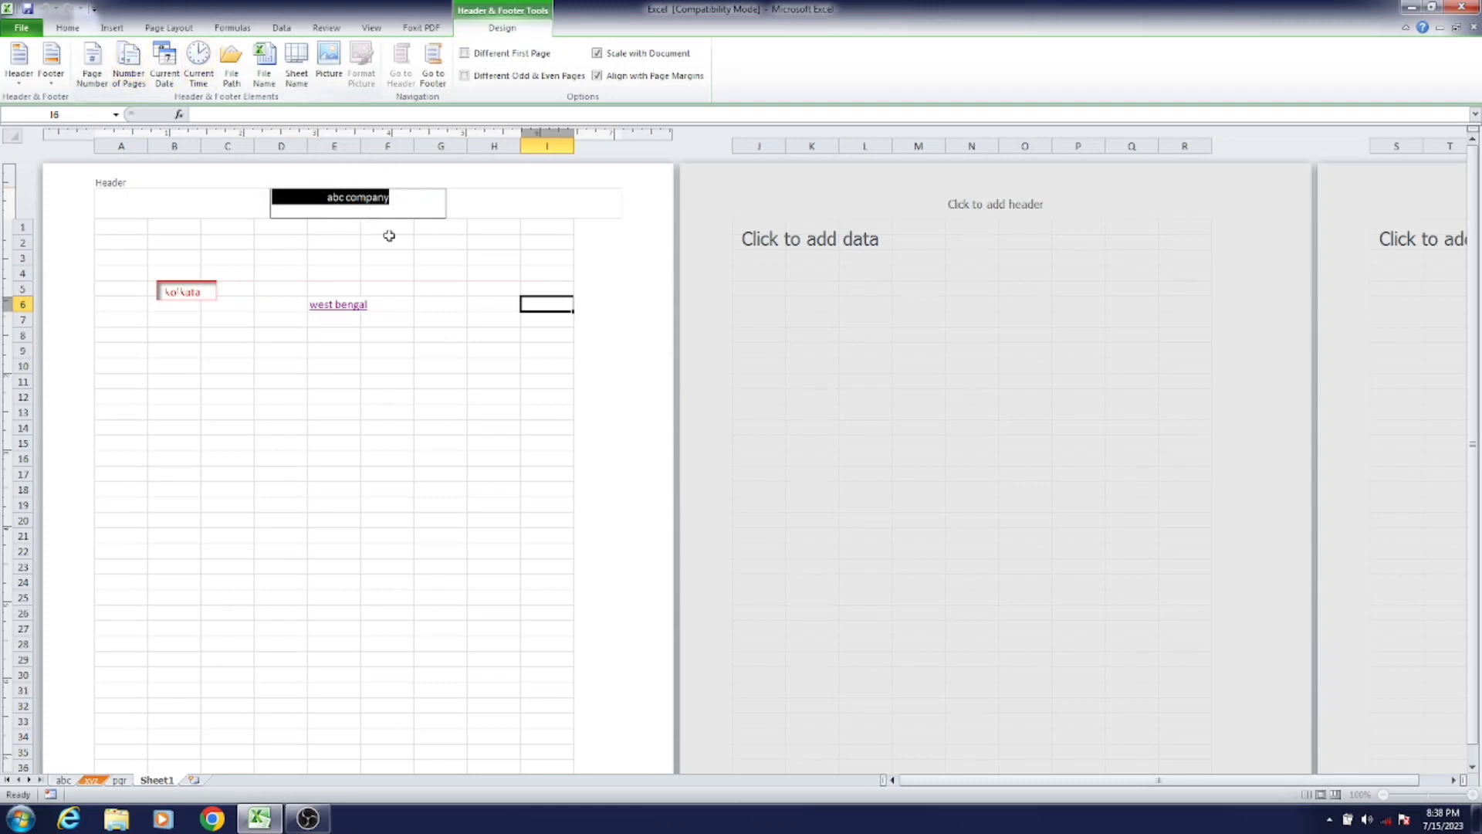
{"action": "left_click", "coordinate": [403, 256]}
{"action": "left_click", "coordinate": [404, 257]}
{"action": "left_click", "coordinate": [377, 199]}
{"action": "left_click", "coordinate": [416, 199]}
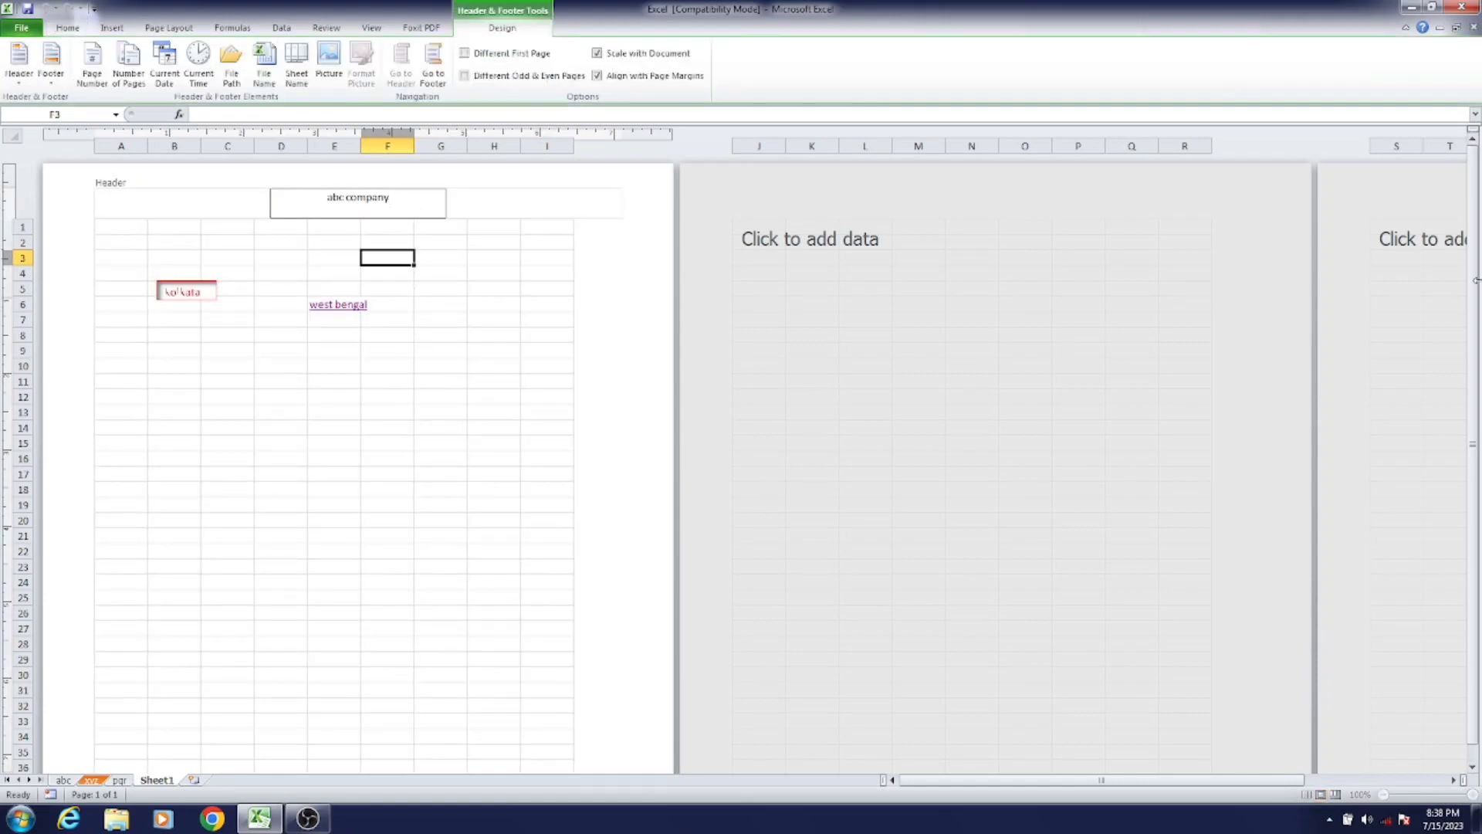
{"action": "left_click_drag", "start_coordinate": [1468, 291], "coordinate": [1473, 308]}
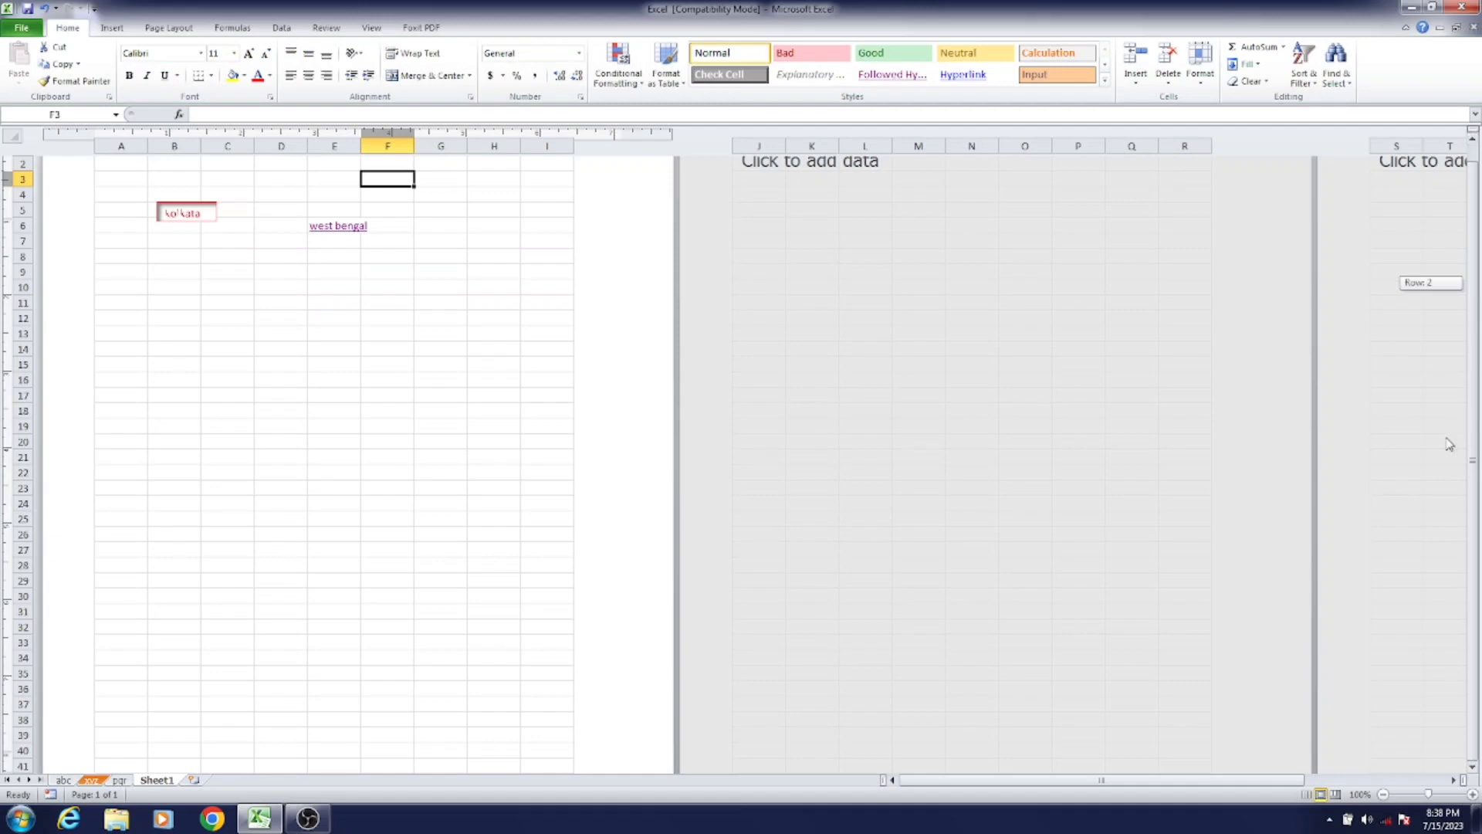
- Add a centre footer reading 'signature'
{"action": "left_click", "coordinate": [1472, 772]}
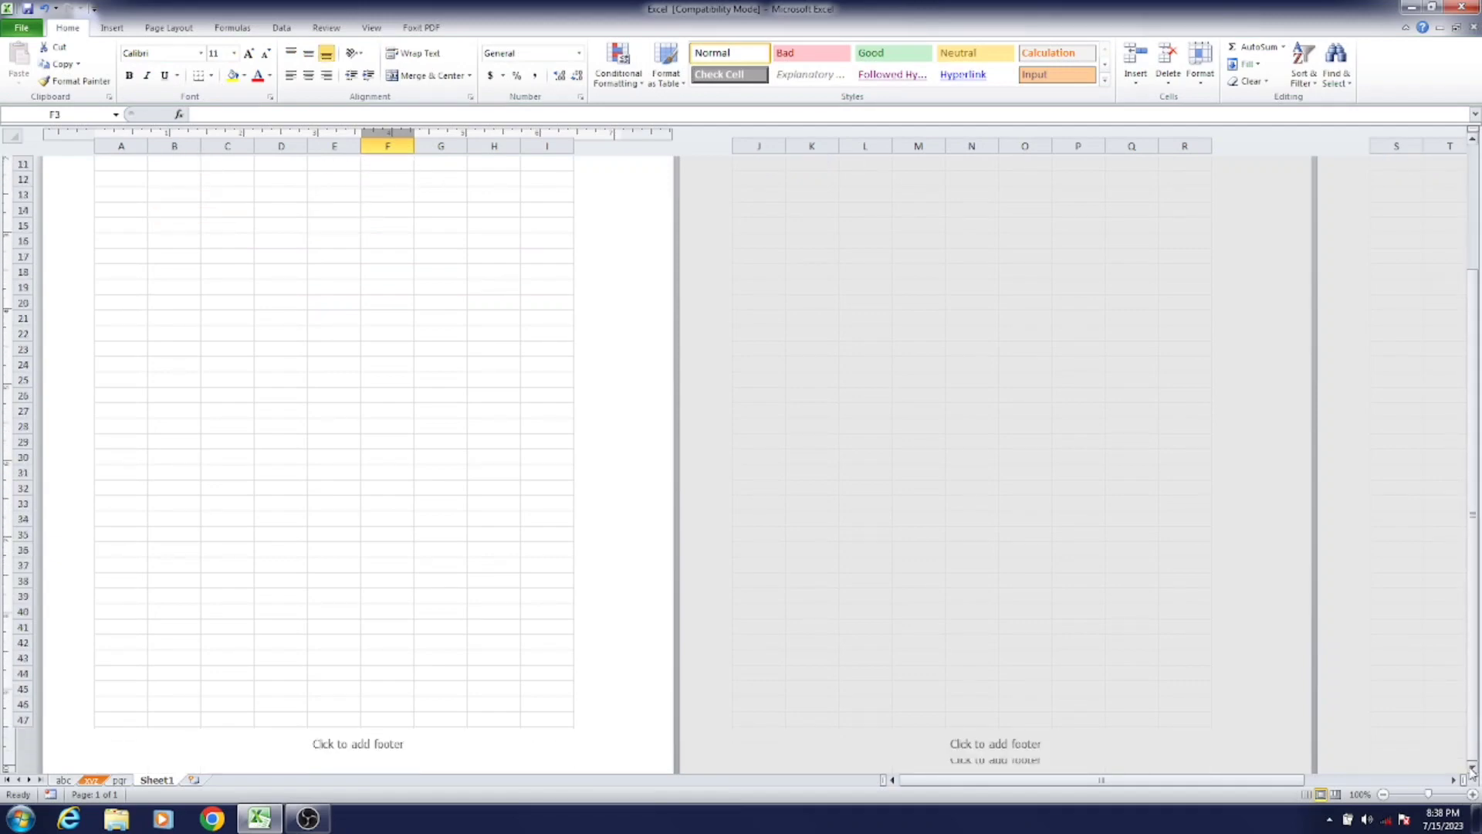
{"action": "left_click", "coordinate": [322, 637]}
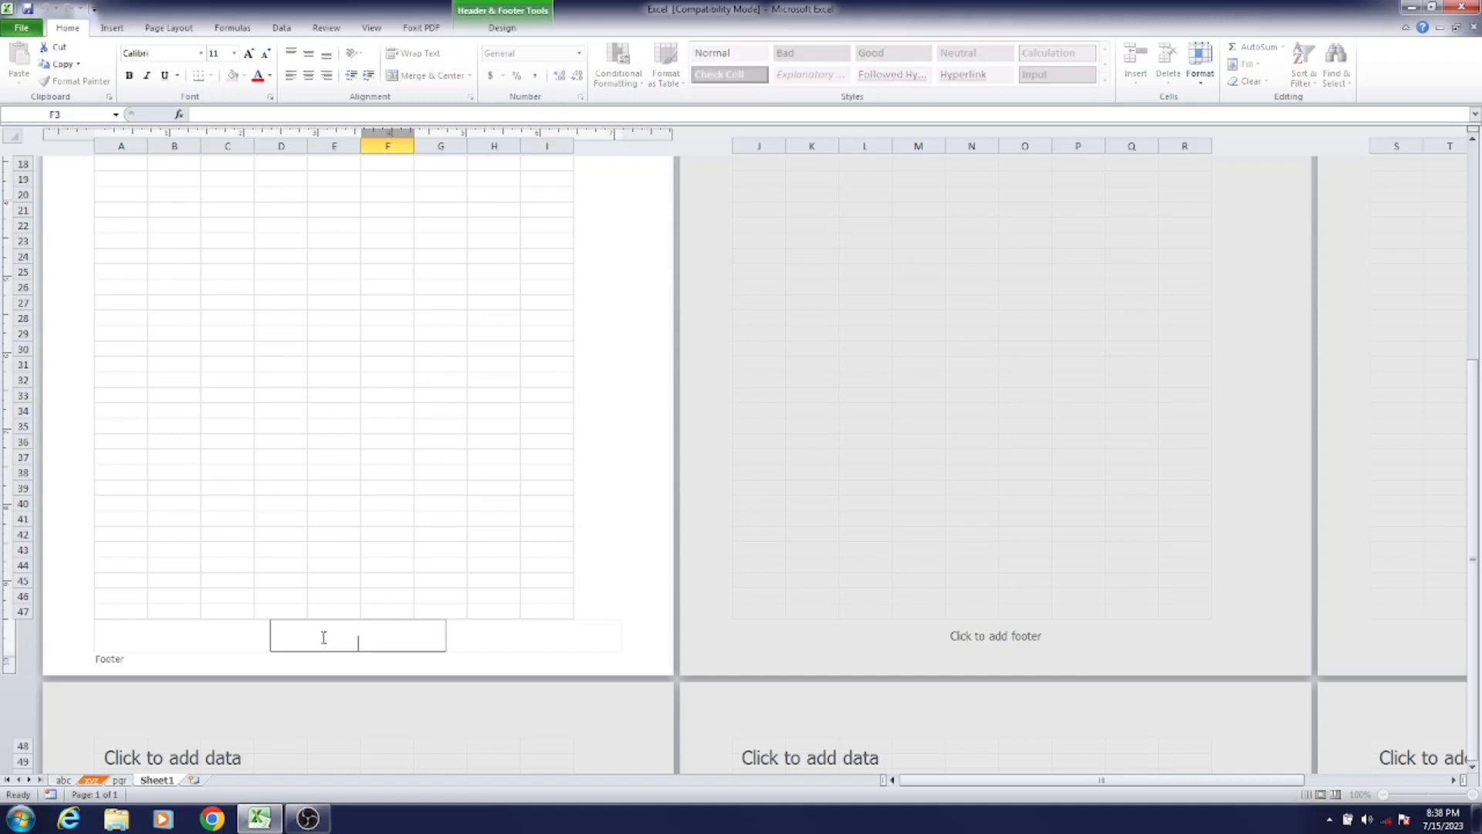
{"action": "type", "text": "sig"}
{"action": "type", "text": "nature"}
{"action": "left_click", "coordinate": [341, 552]}
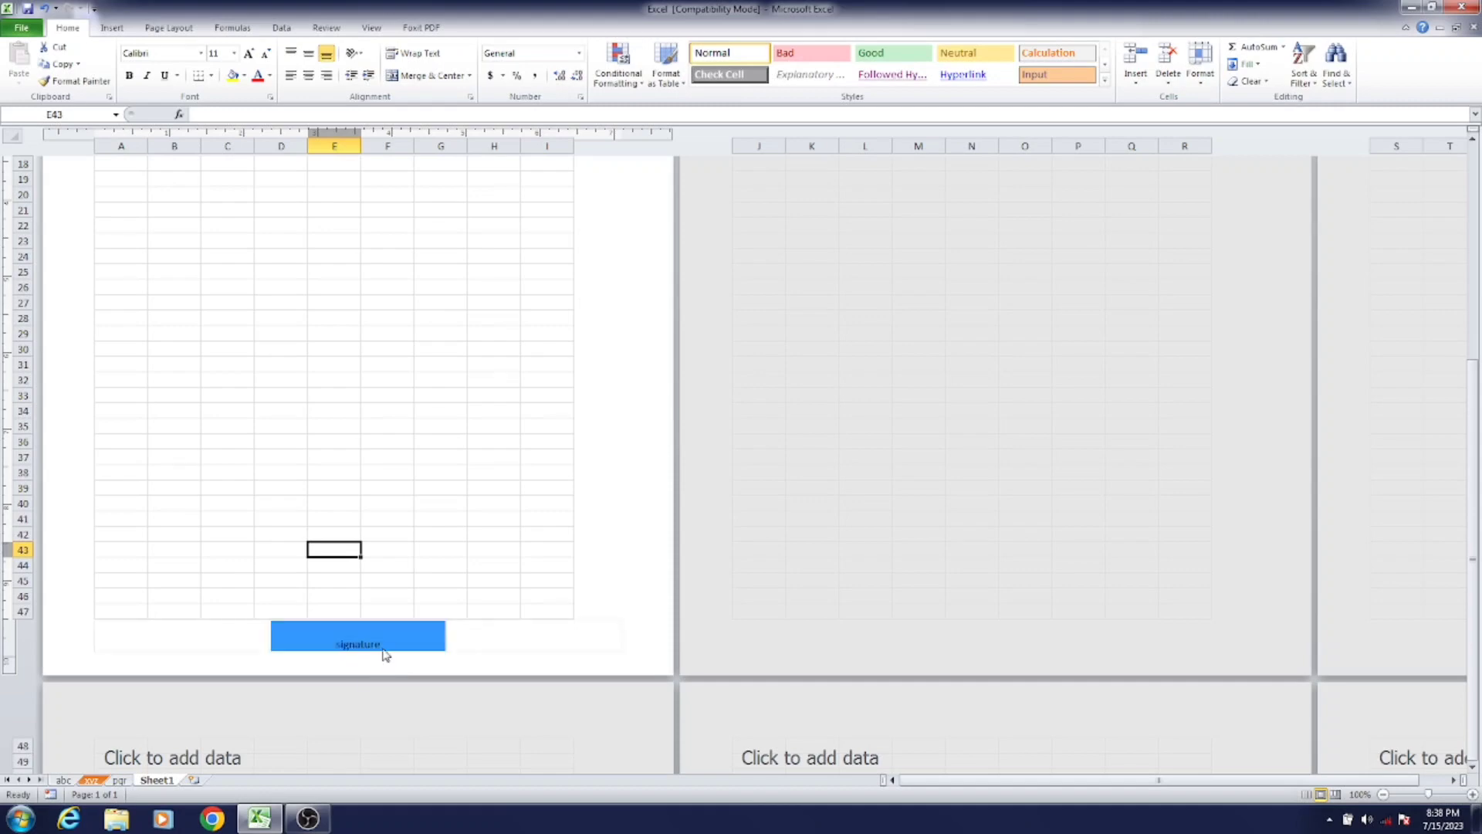
{"action": "left_click", "coordinate": [549, 491]}
{"action": "left_click_drag", "start_coordinate": [1473, 511], "coordinate": [1473, 494]}
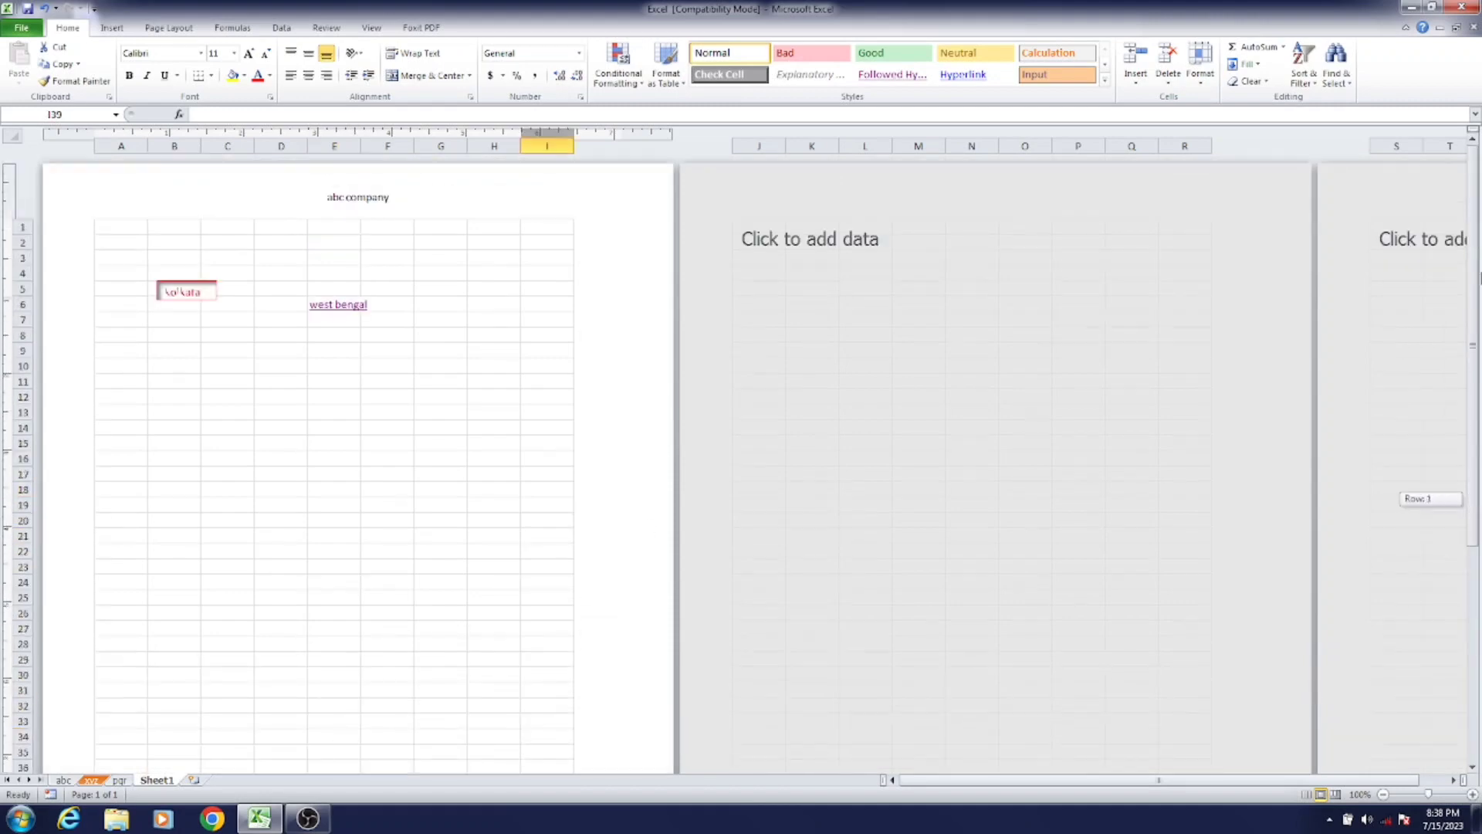
- Recheck the header sections, then return the worksheet to Normal view
{"action": "left_click", "coordinate": [348, 198]}
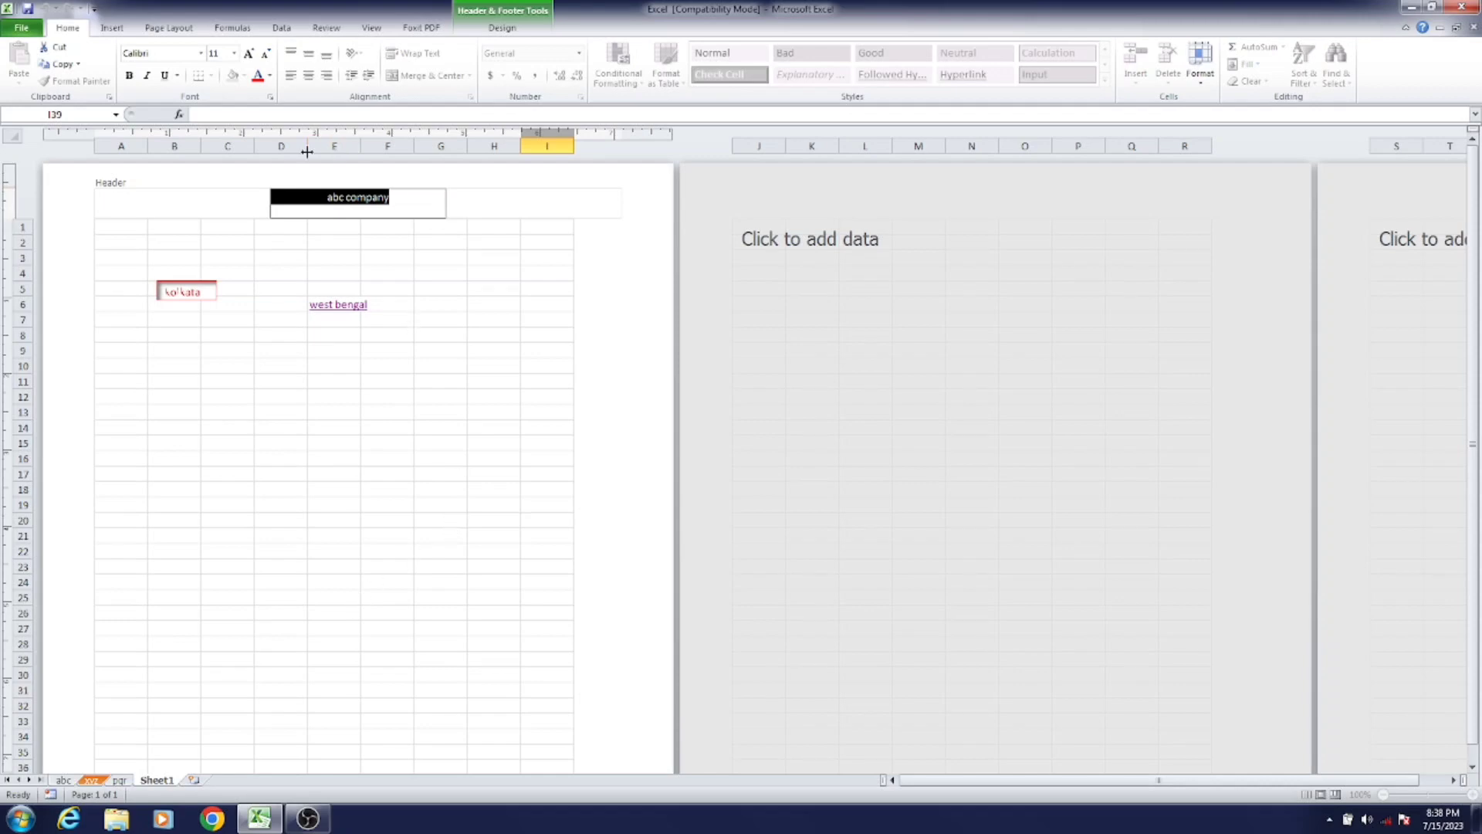
{"action": "left_click", "coordinate": [120, 29]}
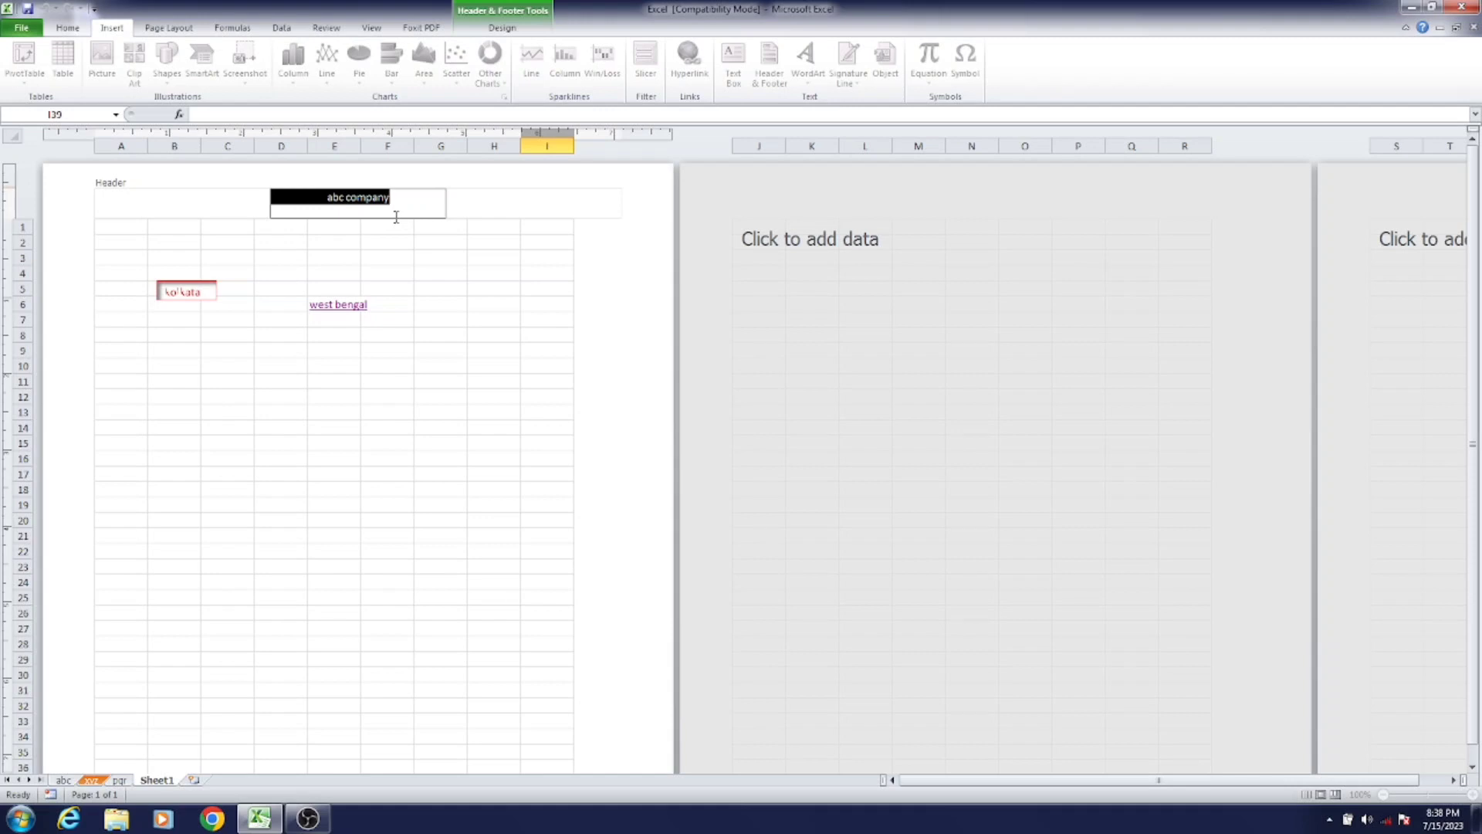
{"action": "left_click", "coordinate": [434, 318]}
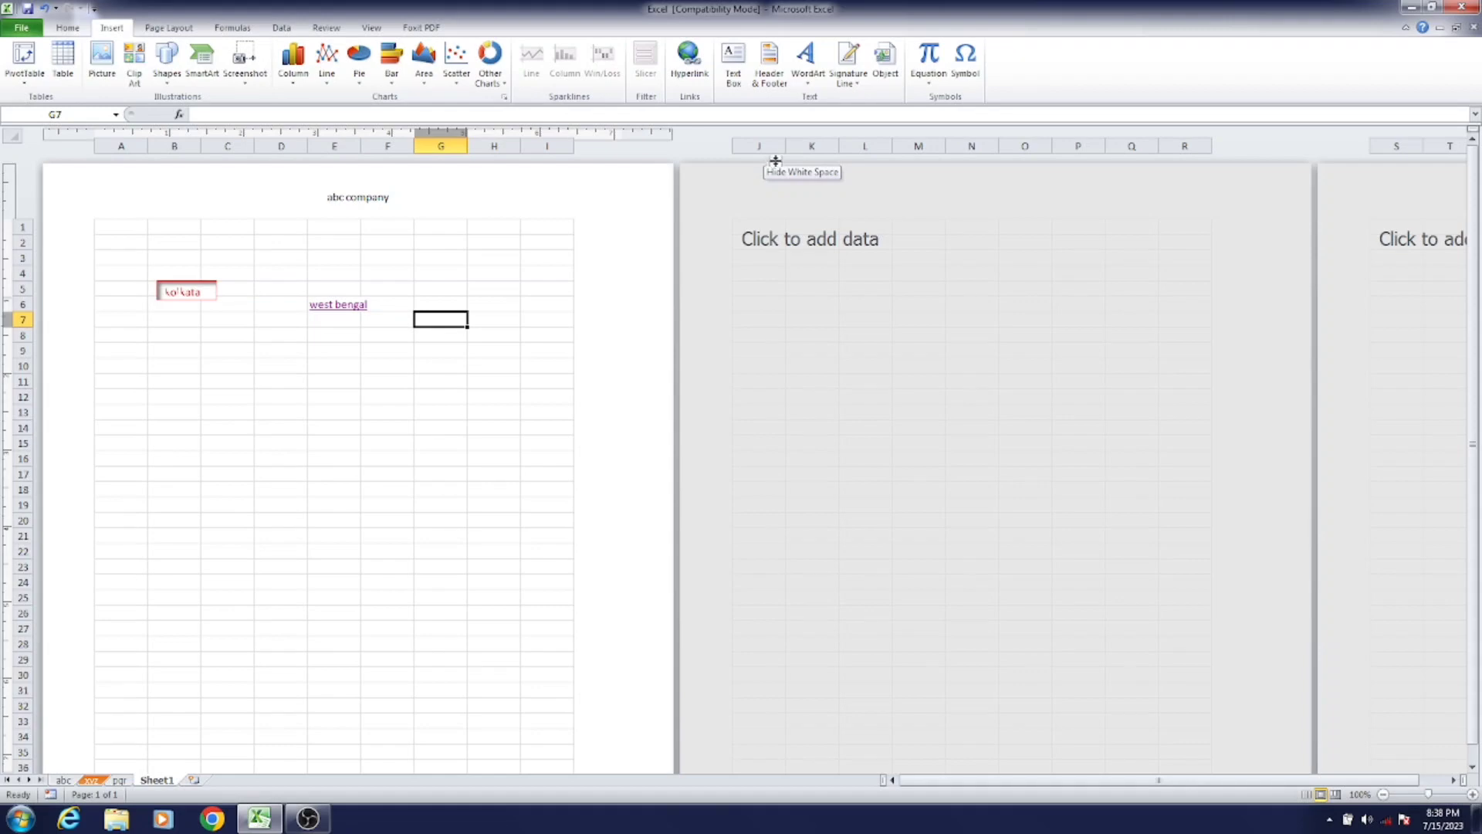
{"action": "left_click", "coordinate": [542, 301]}
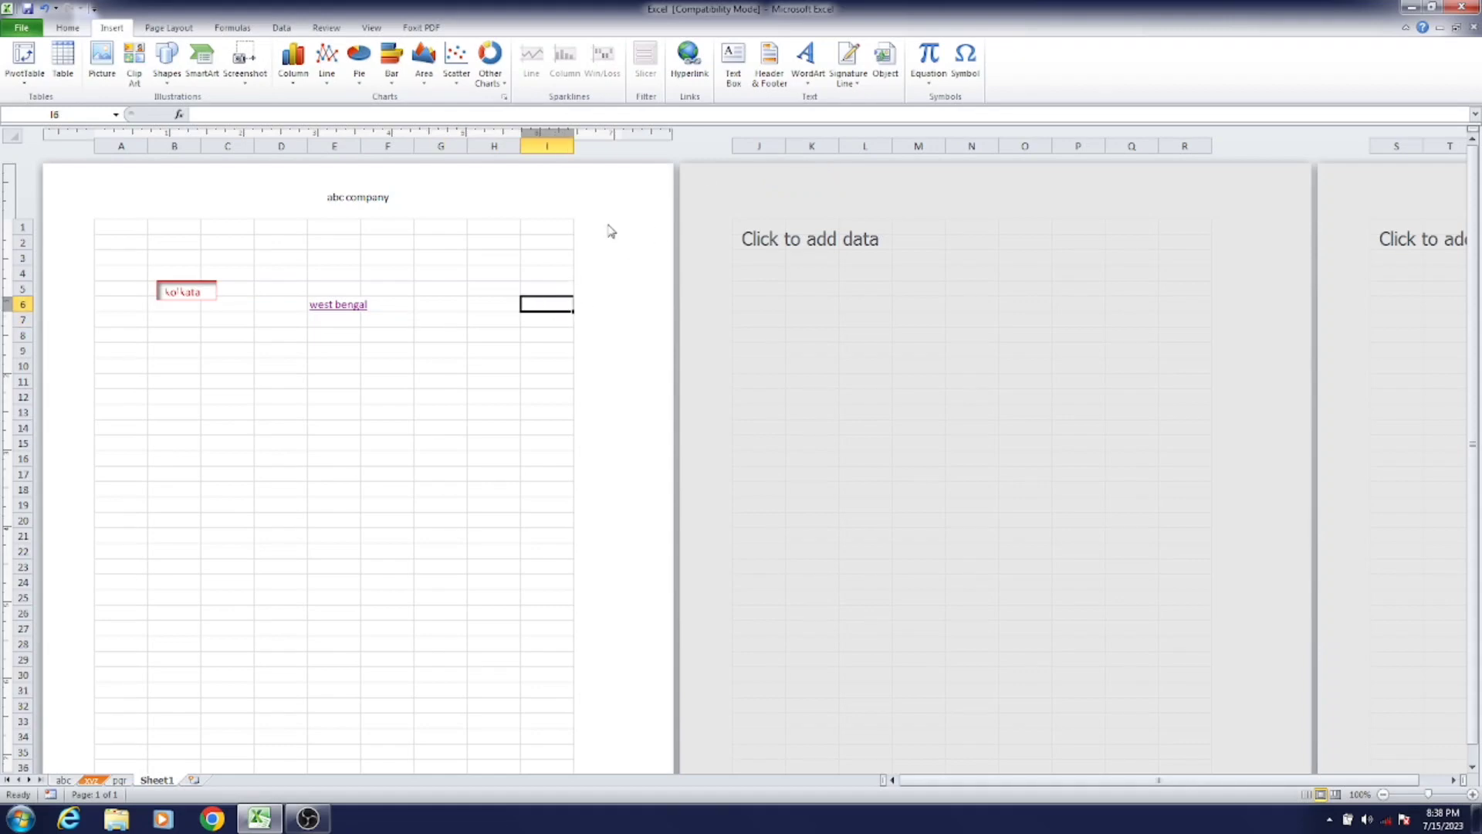
{"action": "left_click", "coordinate": [475, 212]}
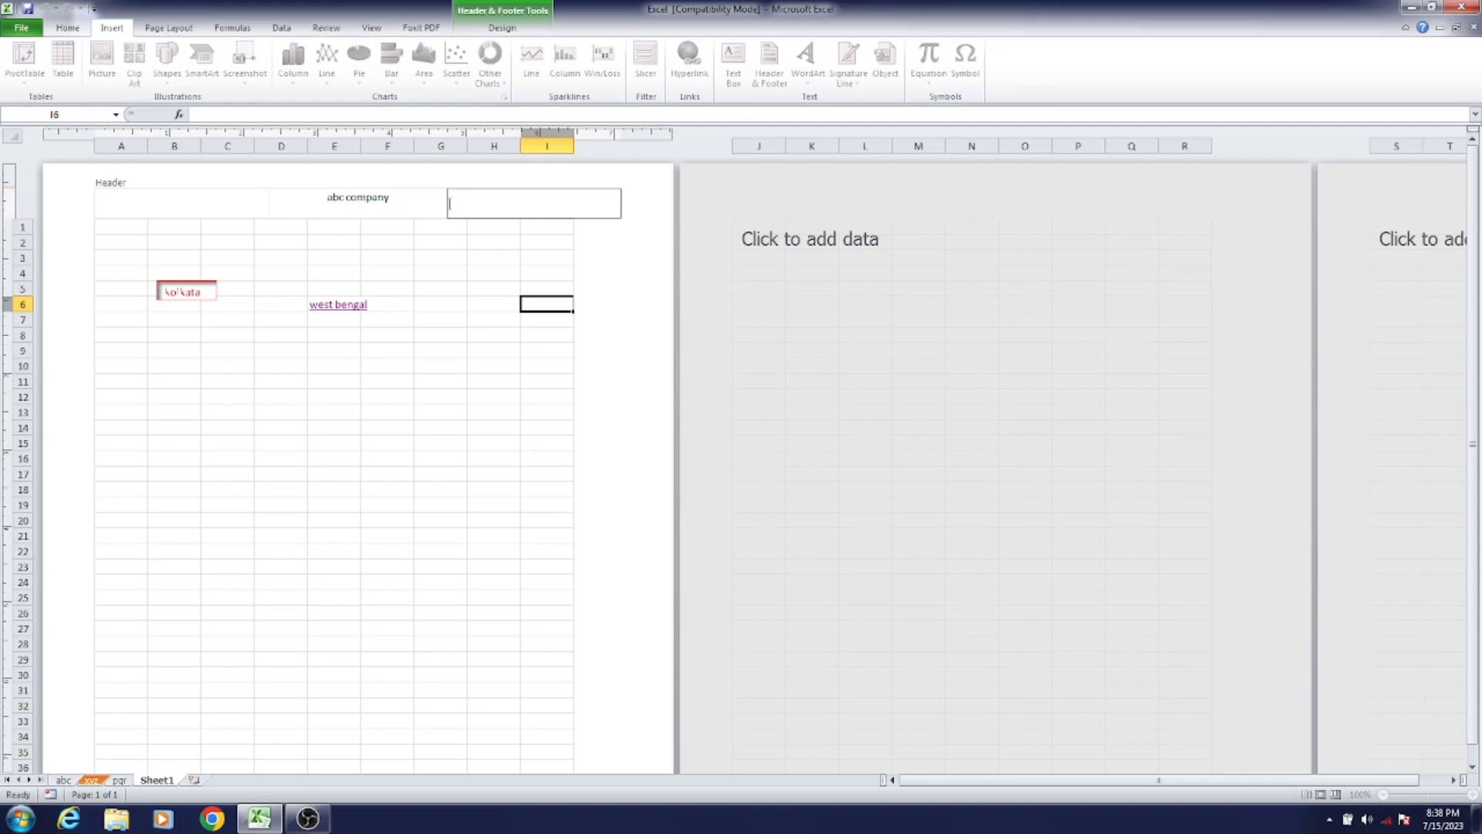
{"action": "left_click", "coordinate": [493, 369]}
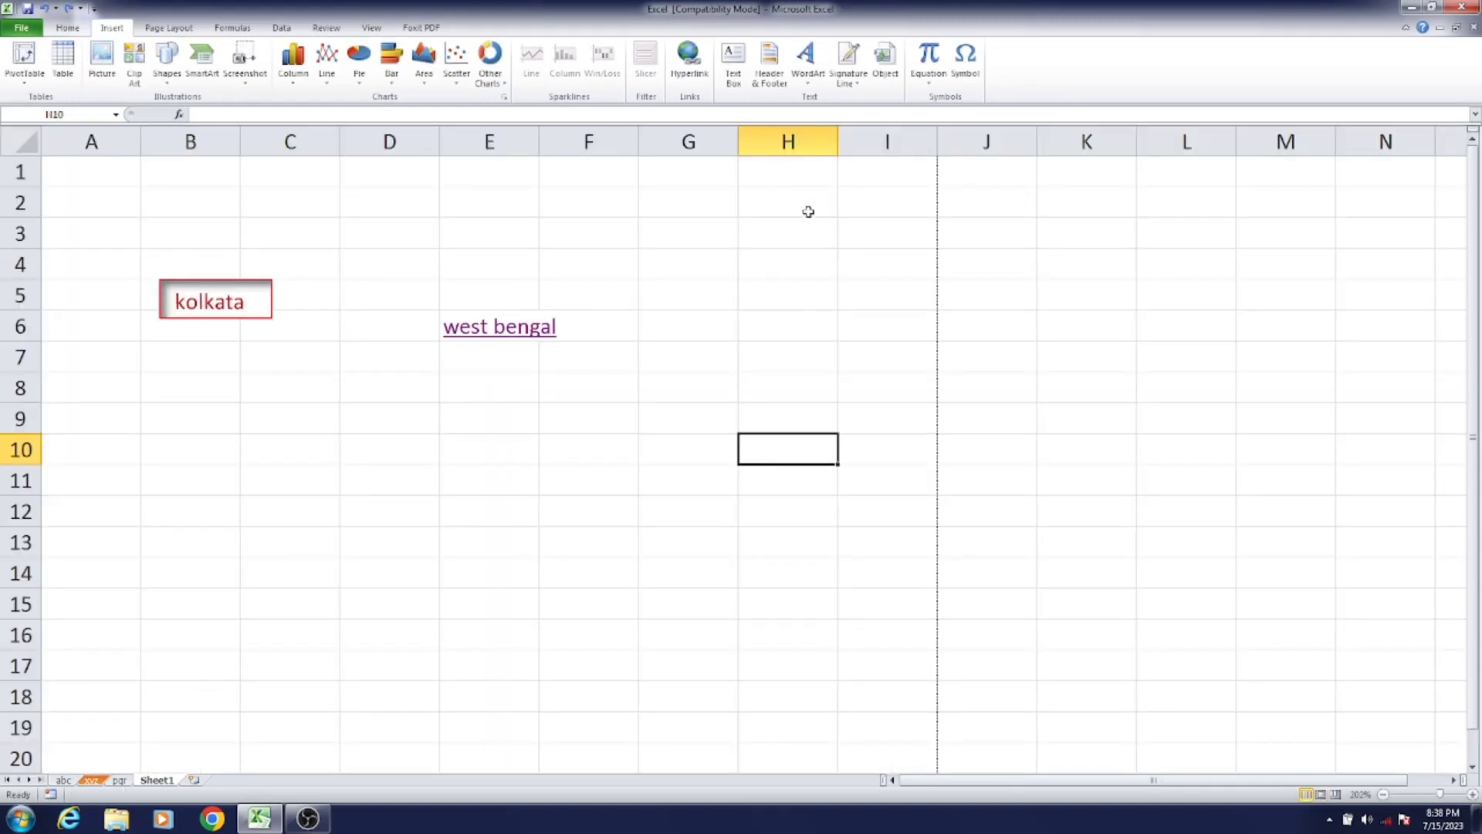
- Browse the WordArt gallery without choosing a style, then select cells E6:F6
{"action": "left_click", "coordinate": [810, 82]}
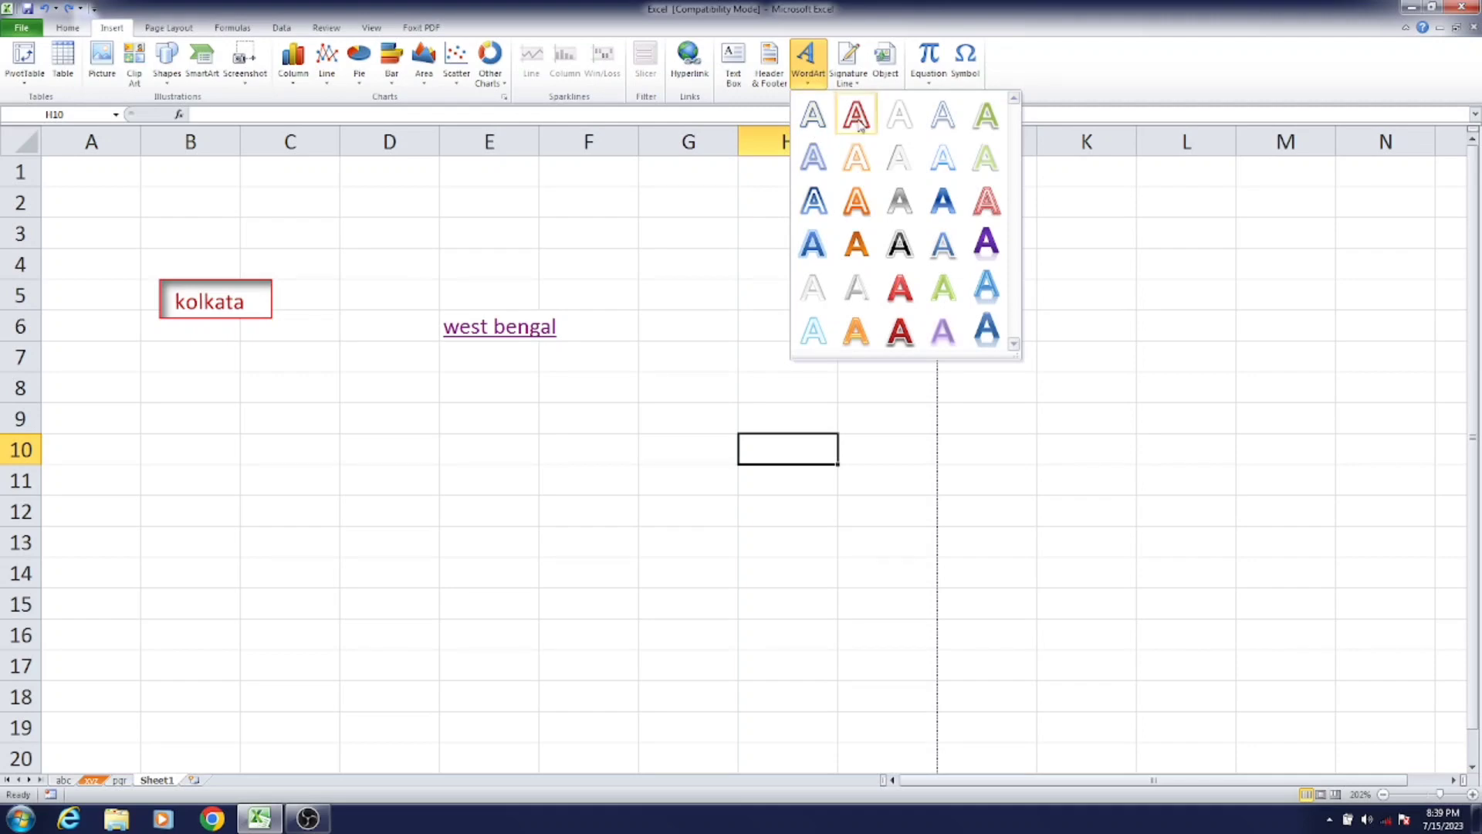
{"action": "left_click", "coordinate": [545, 329]}
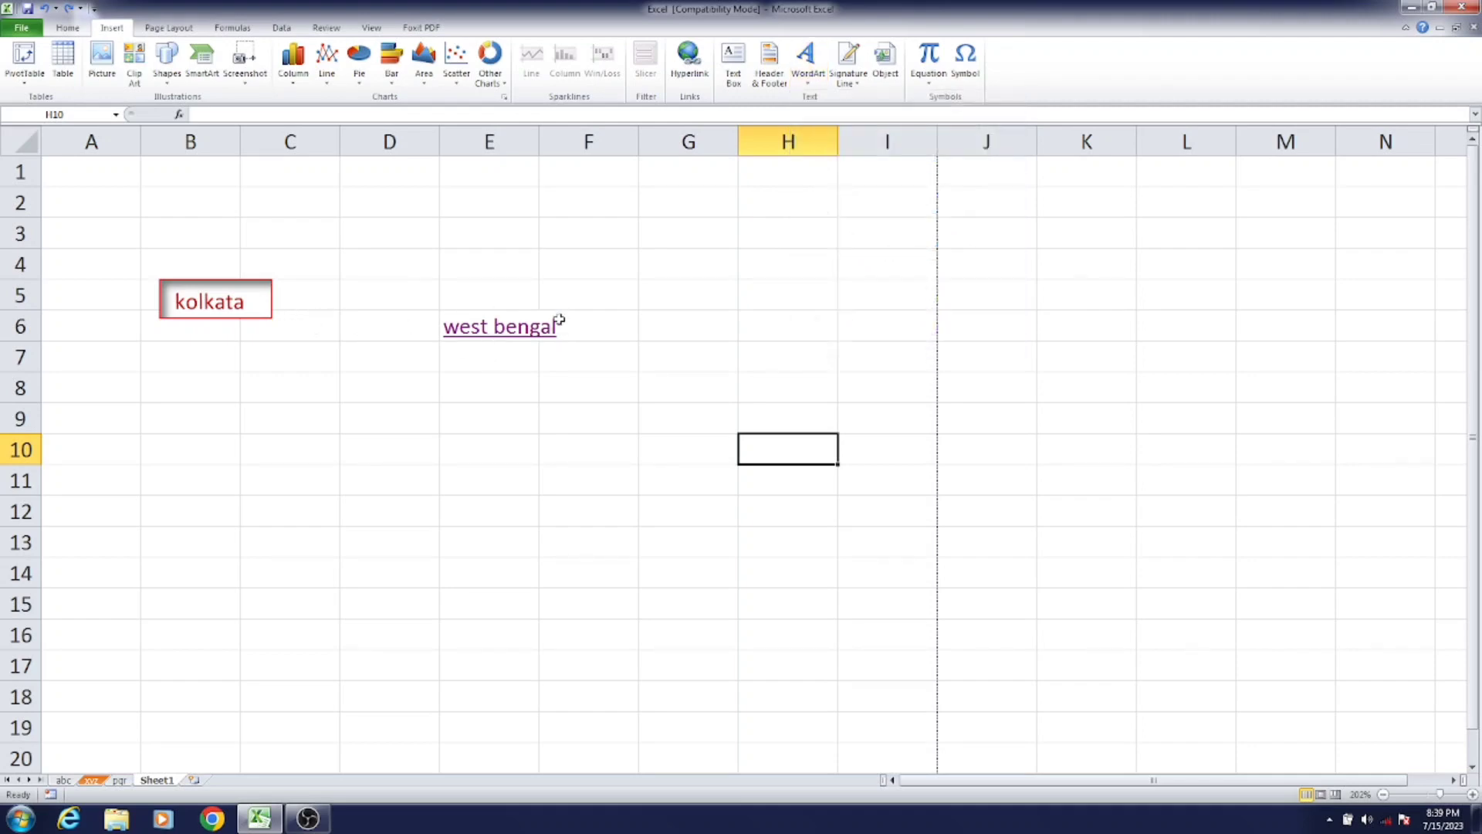
{"action": "left_click", "coordinate": [192, 293]}
{"action": "left_click_drag", "start_coordinate": [587, 325], "coordinate": [446, 332]}
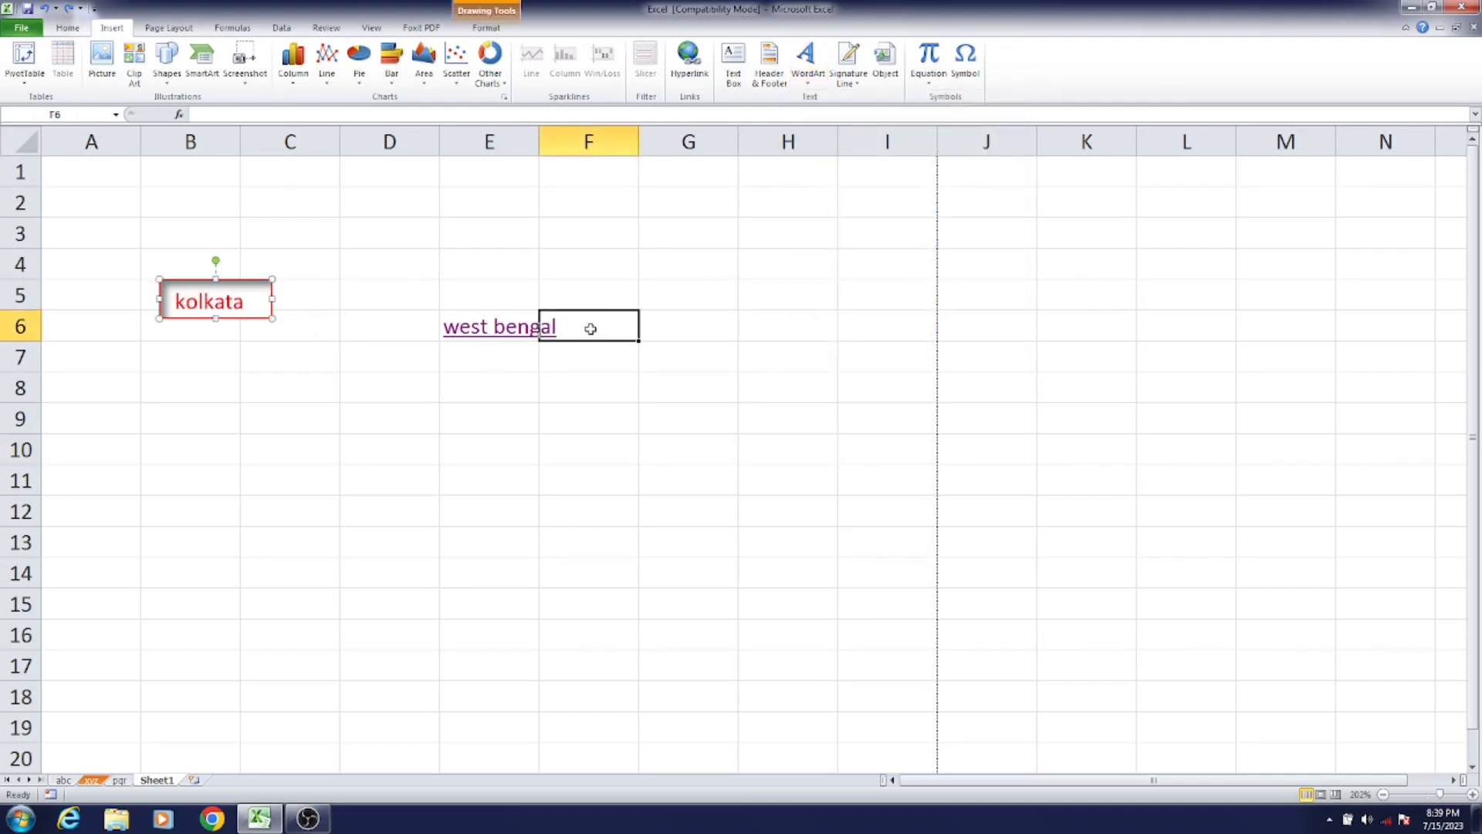
- Insert an orange WordArt, move it left, and replace its placeholder with 'ABC COMPNANY'
{"action": "left_click", "coordinate": [807, 62]}
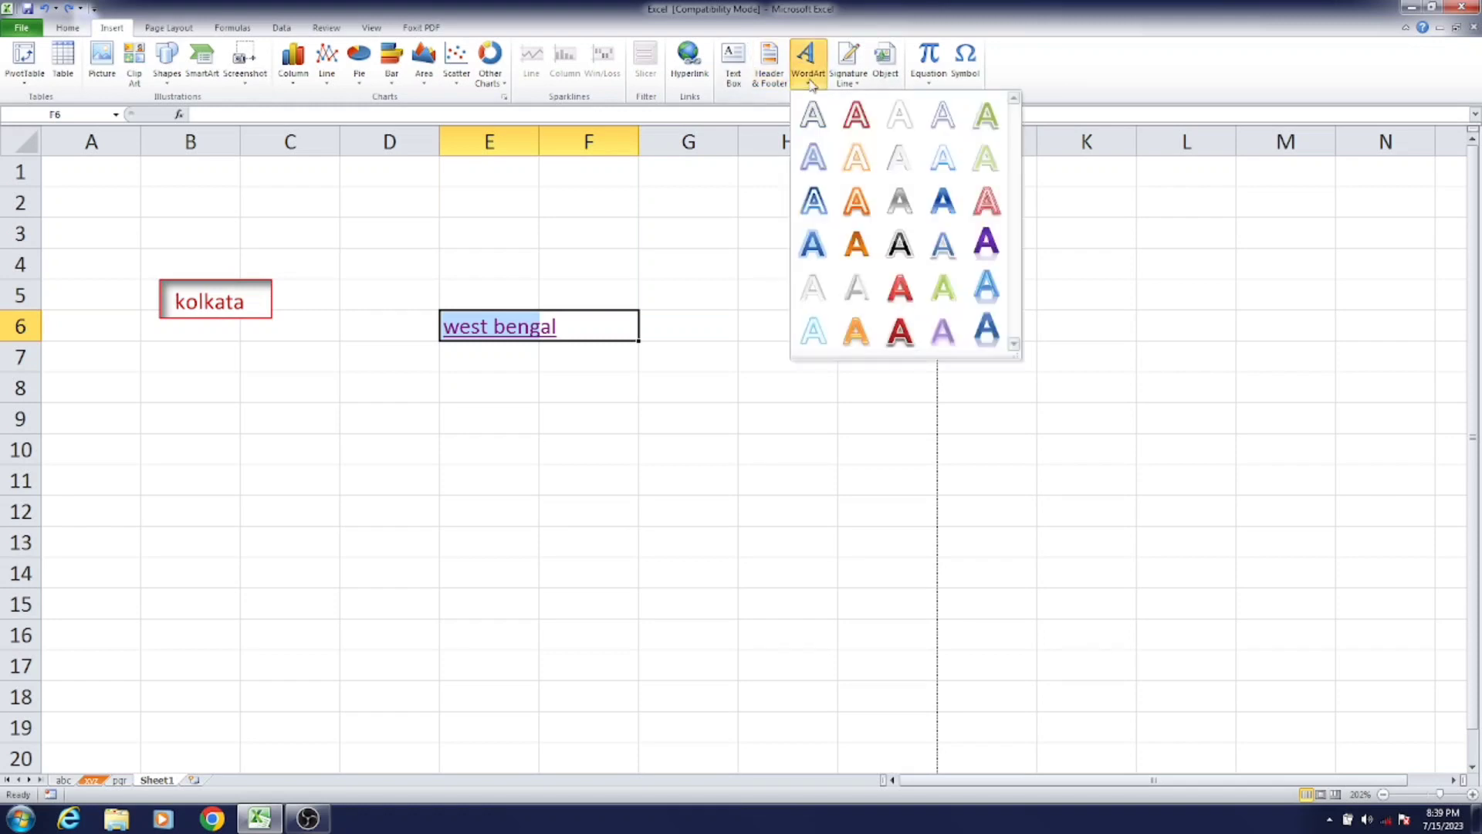
{"action": "left_click", "coordinate": [867, 246]}
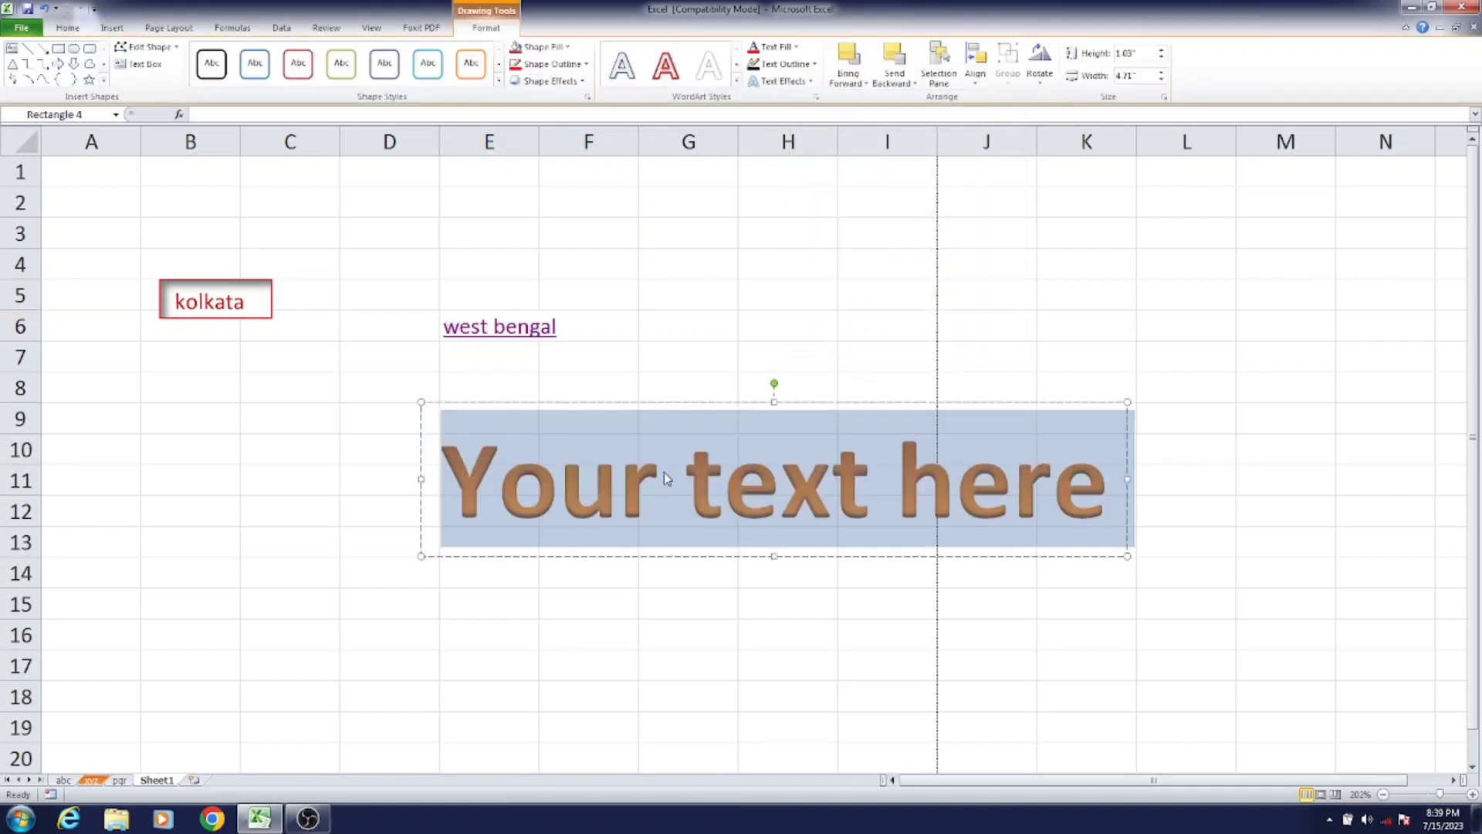
{"action": "left_click_drag", "start_coordinate": [777, 422], "coordinate": [471, 413]}
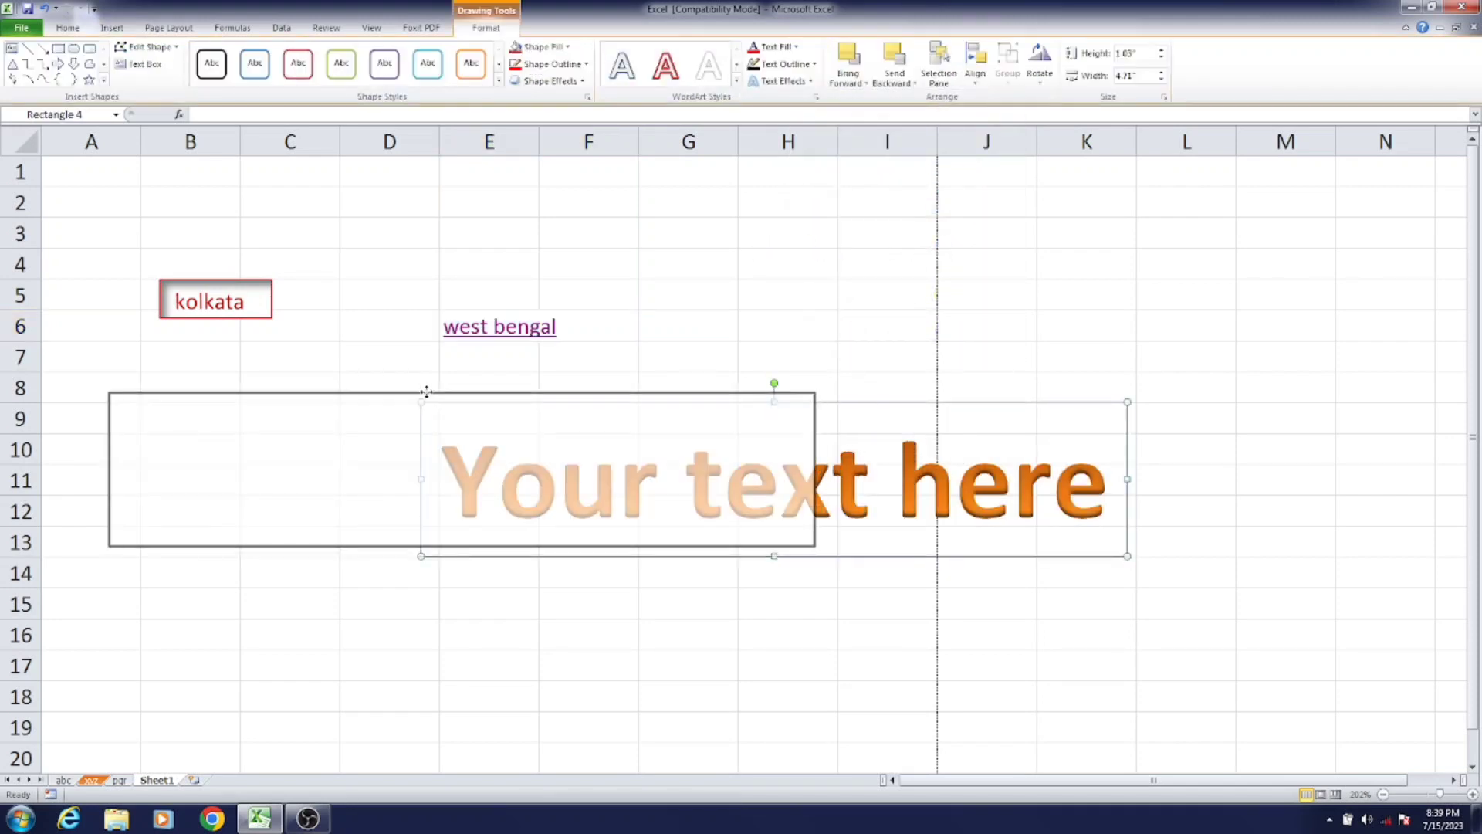
{"action": "left_click", "coordinate": [518, 471]}
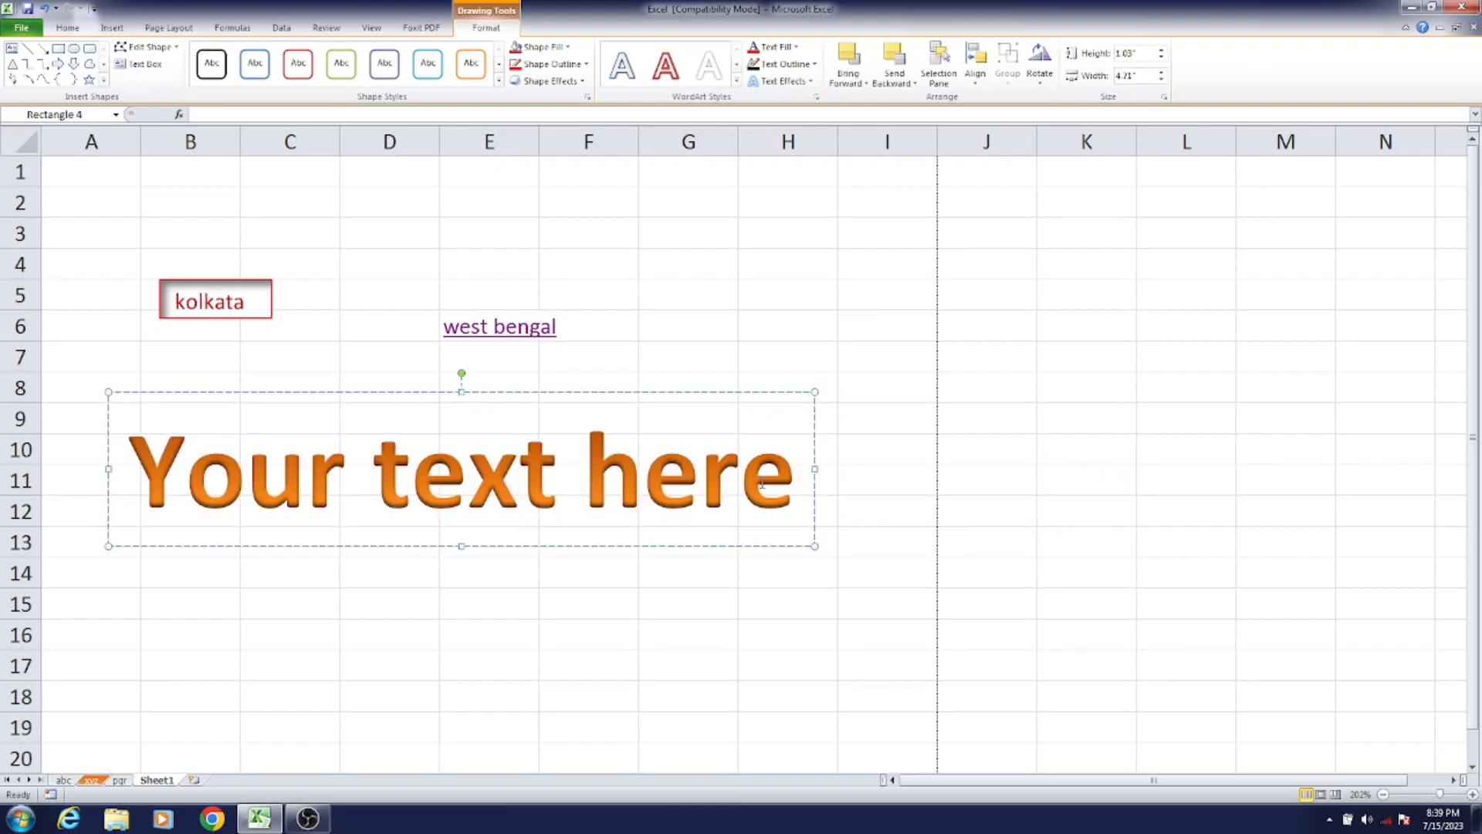
{"action": "type", "text": "A"}
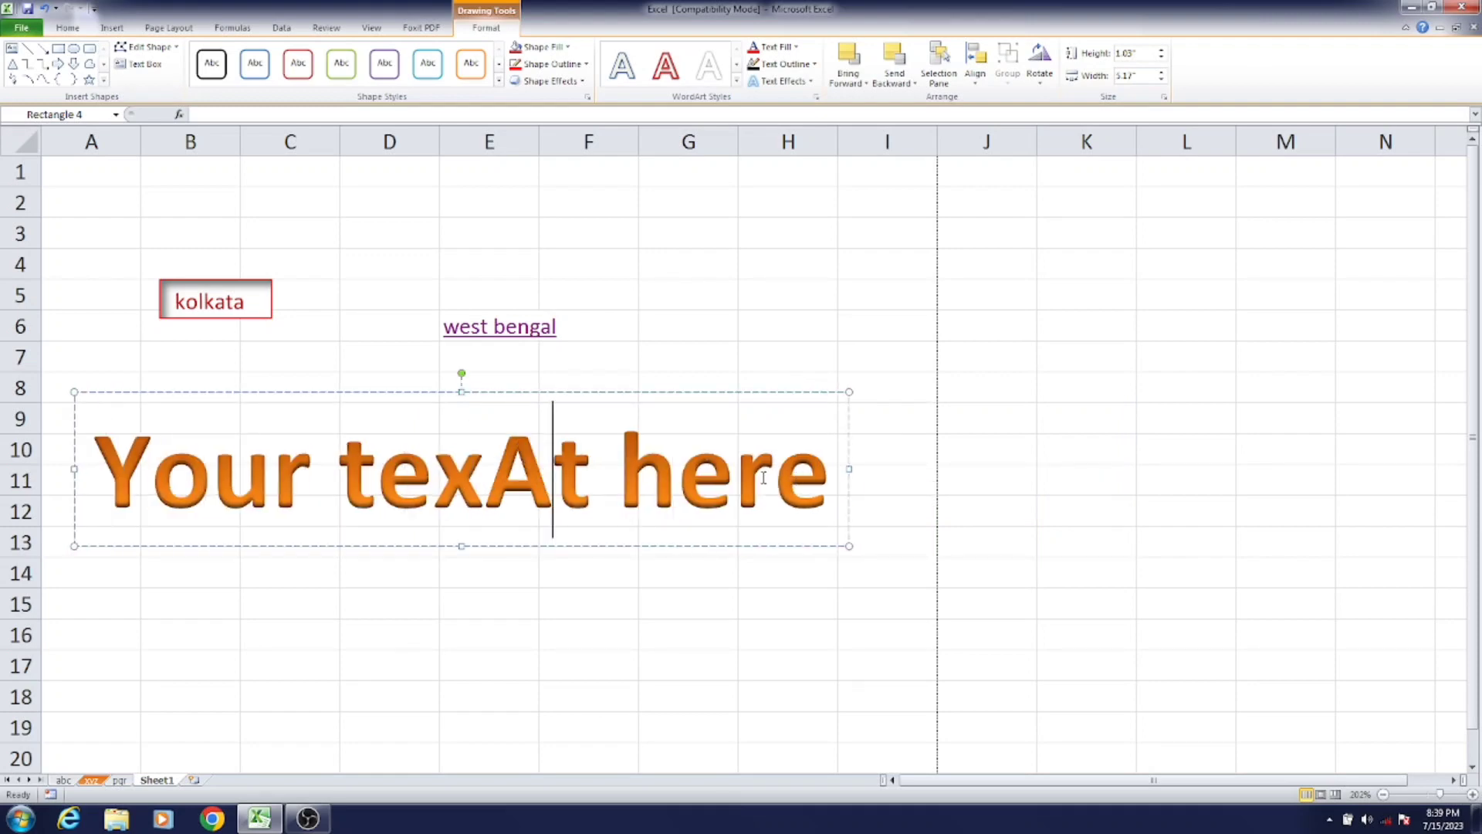
{"action": "type", "text": "B"}
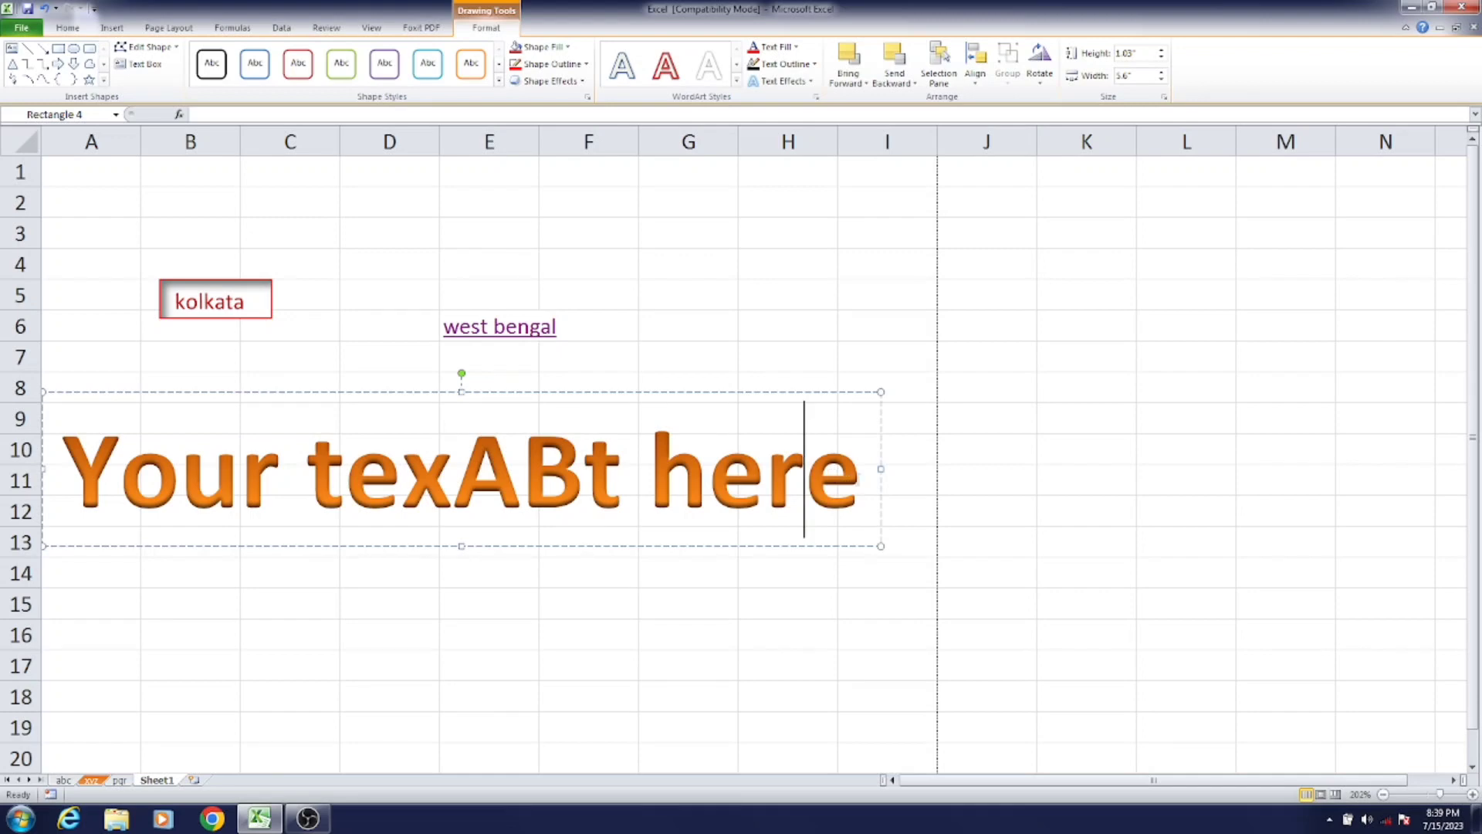
{"action": "left_click_drag", "start_coordinate": [886, 472], "coordinate": [123, 455]}
{"action": "type", "text": "A"}
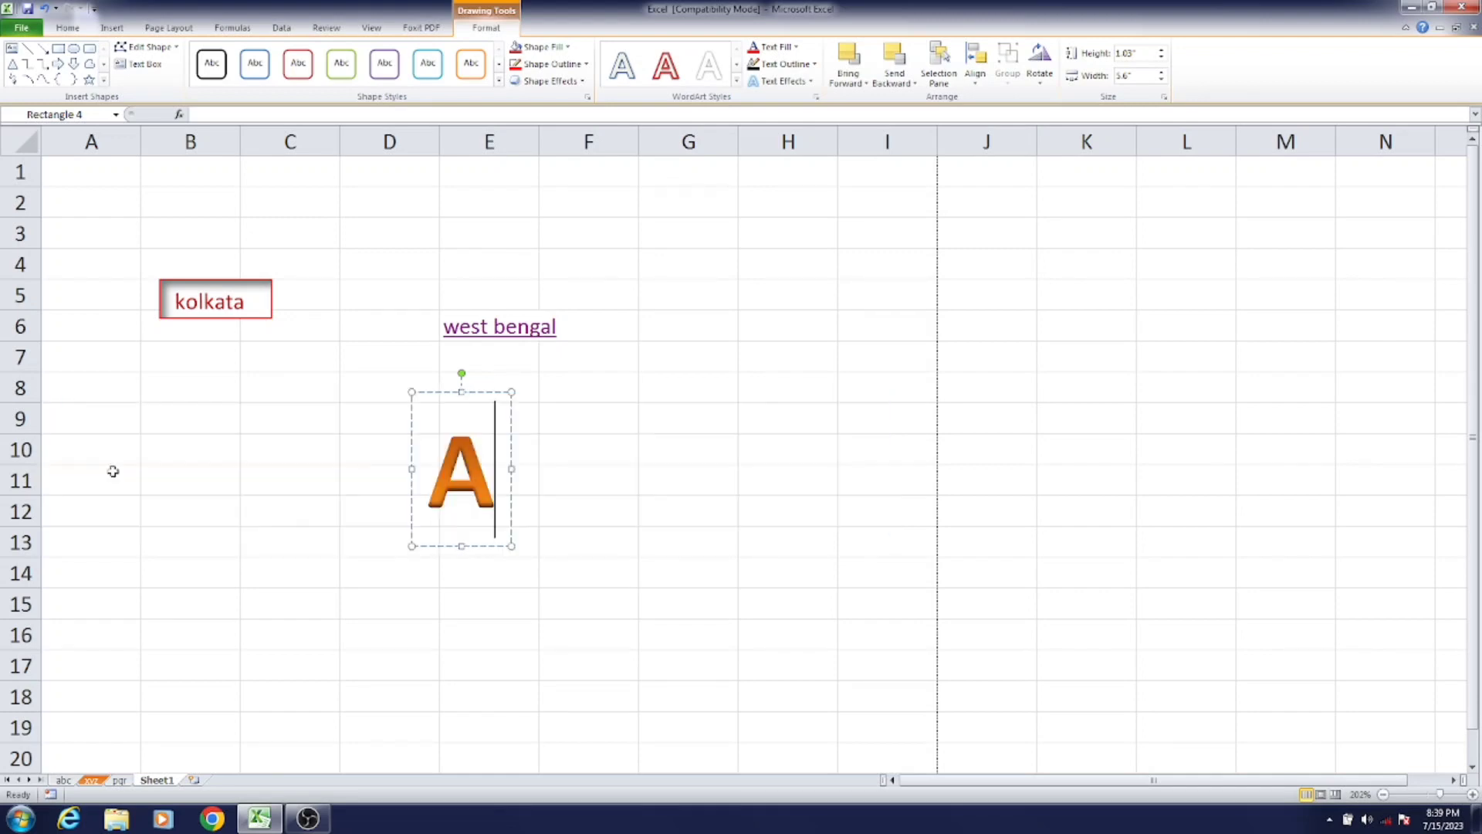
{"action": "type", "text": "BC C"}
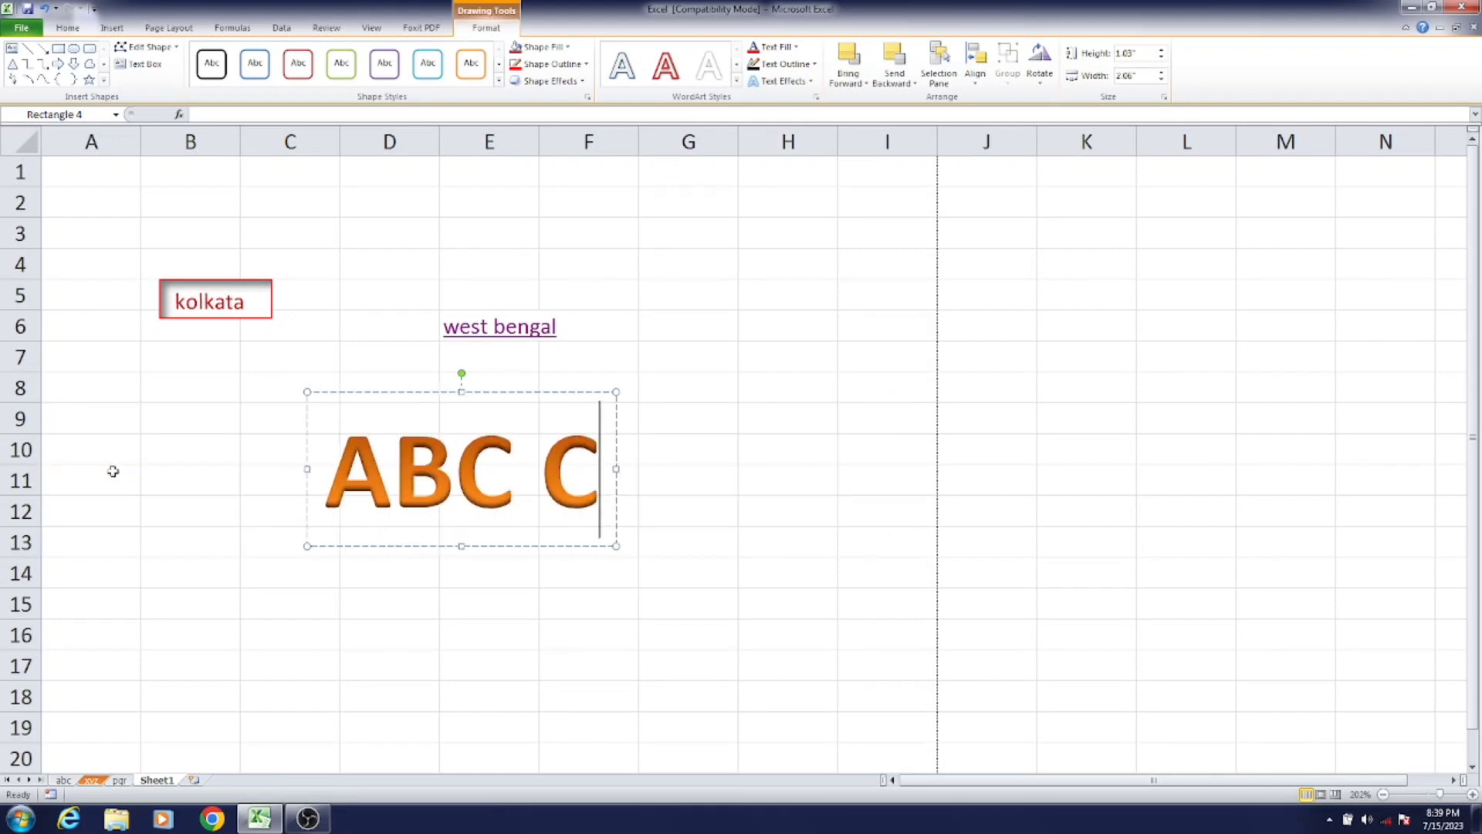
{"action": "type", "text": "OMPNA"}
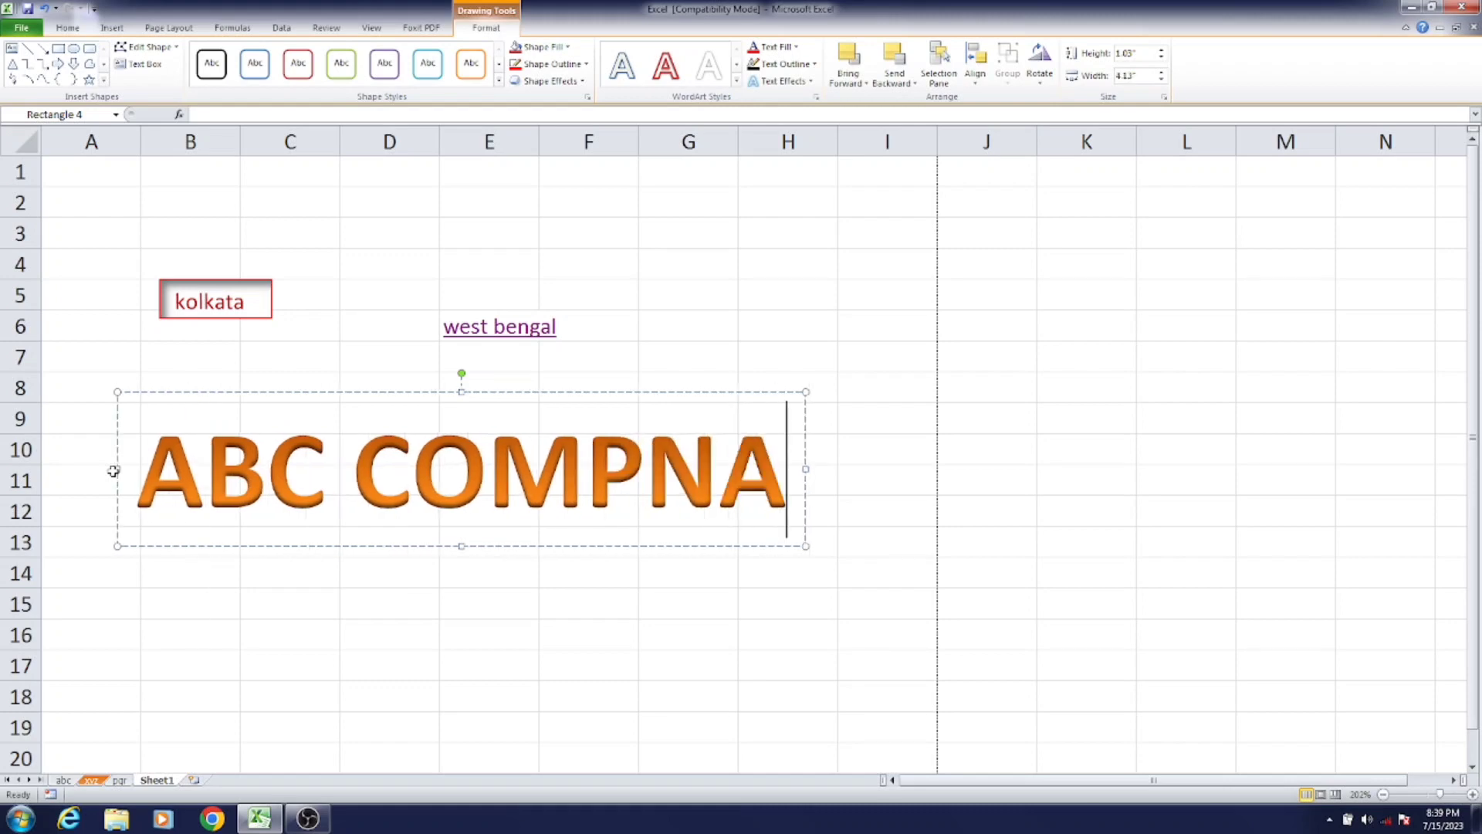
{"action": "type", "text": "NY"}
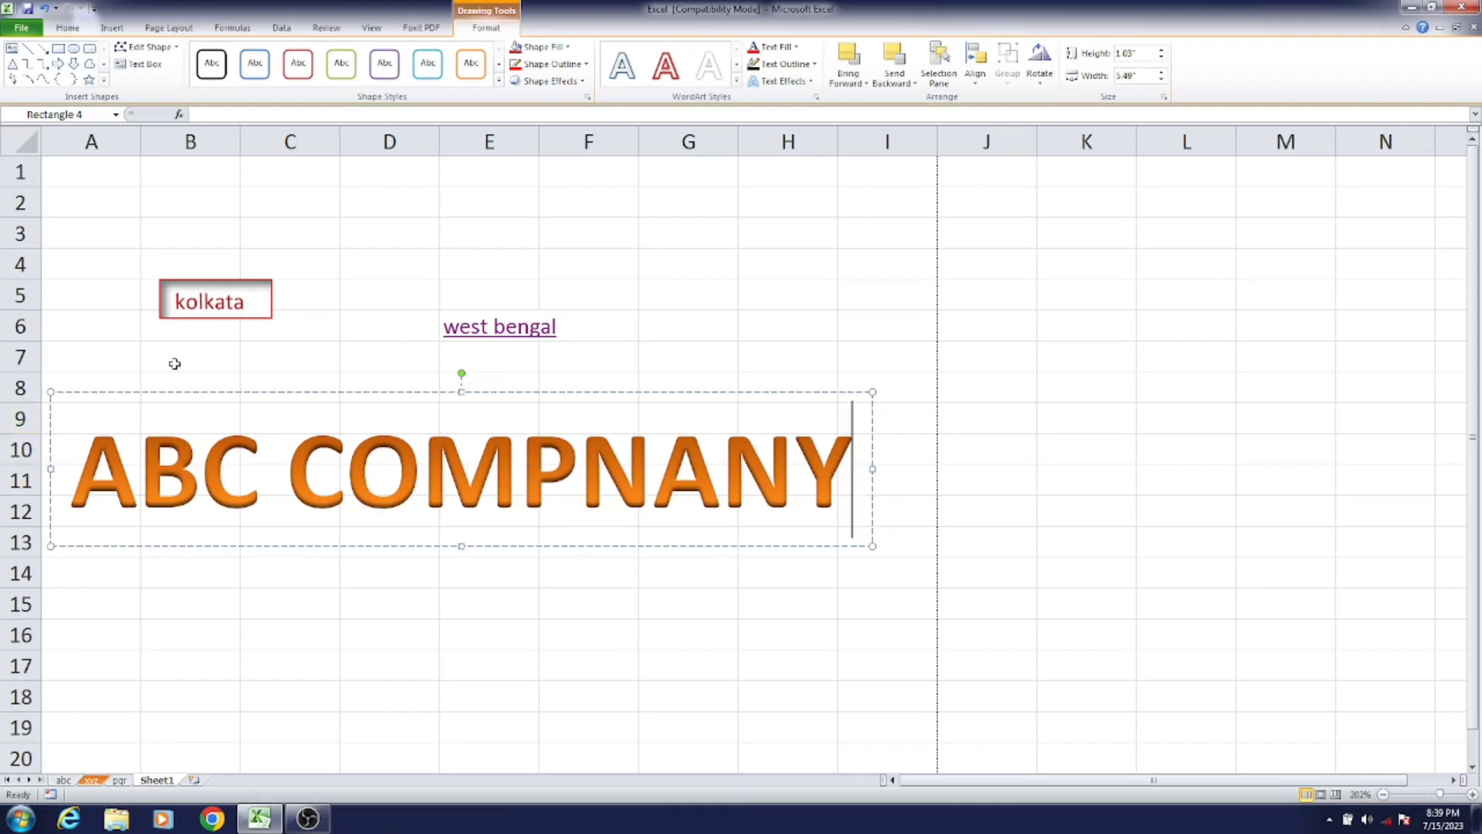
{"action": "left_click", "coordinate": [421, 433]}
- Move the WordArt up to rows 1–4 and reduce its font size from 54 to 32
{"action": "left_click_drag", "start_coordinate": [396, 395], "coordinate": [418, 188]}
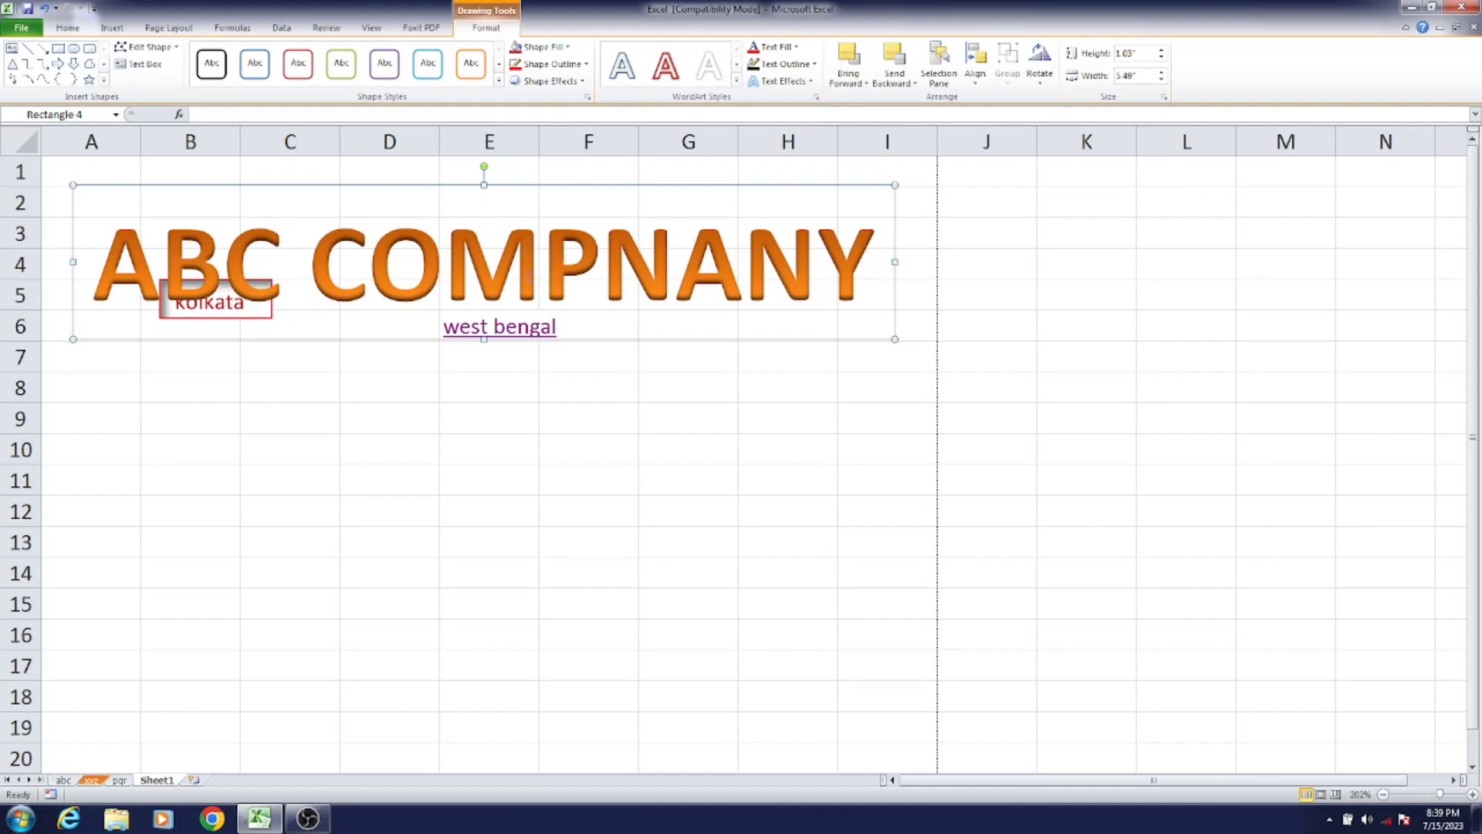
{"action": "key", "text": "ctrl+a"}
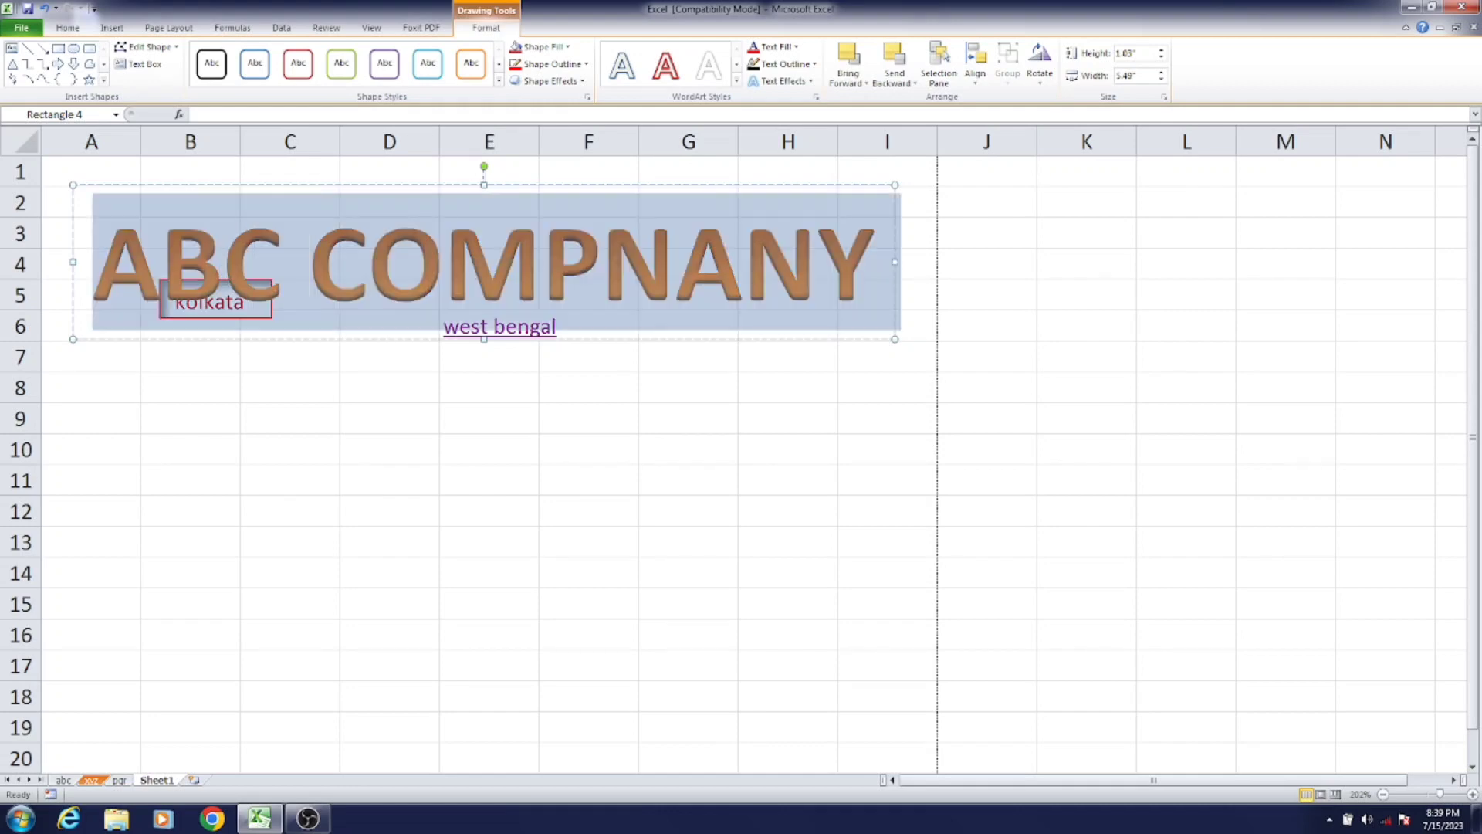
{"action": "left_click", "coordinate": [124, 30]}
{"action": "left_click", "coordinate": [67, 28]}
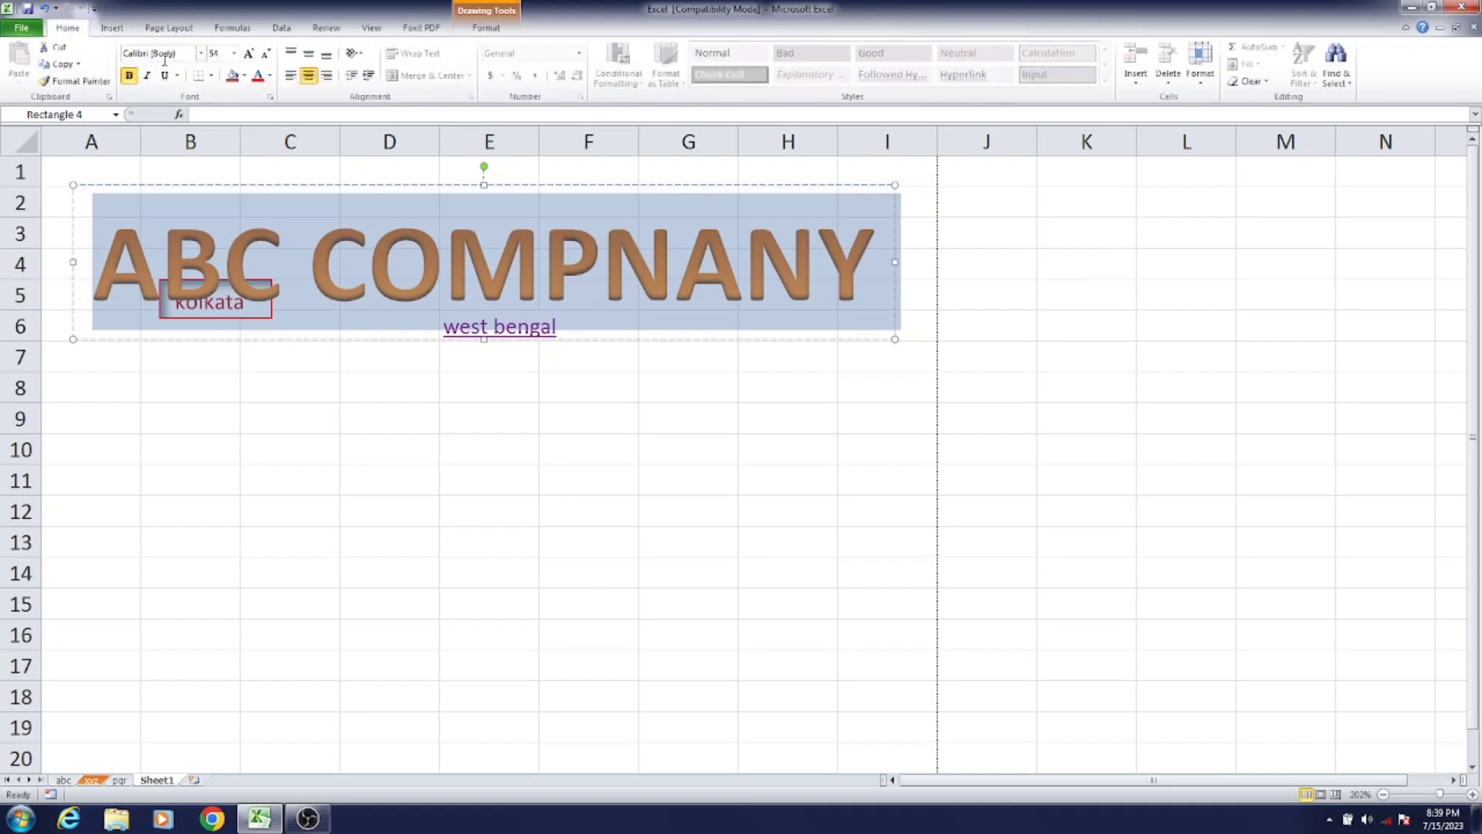
{"action": "left_click", "coordinate": [224, 56]}
{"action": "key", "text": "Escape"}
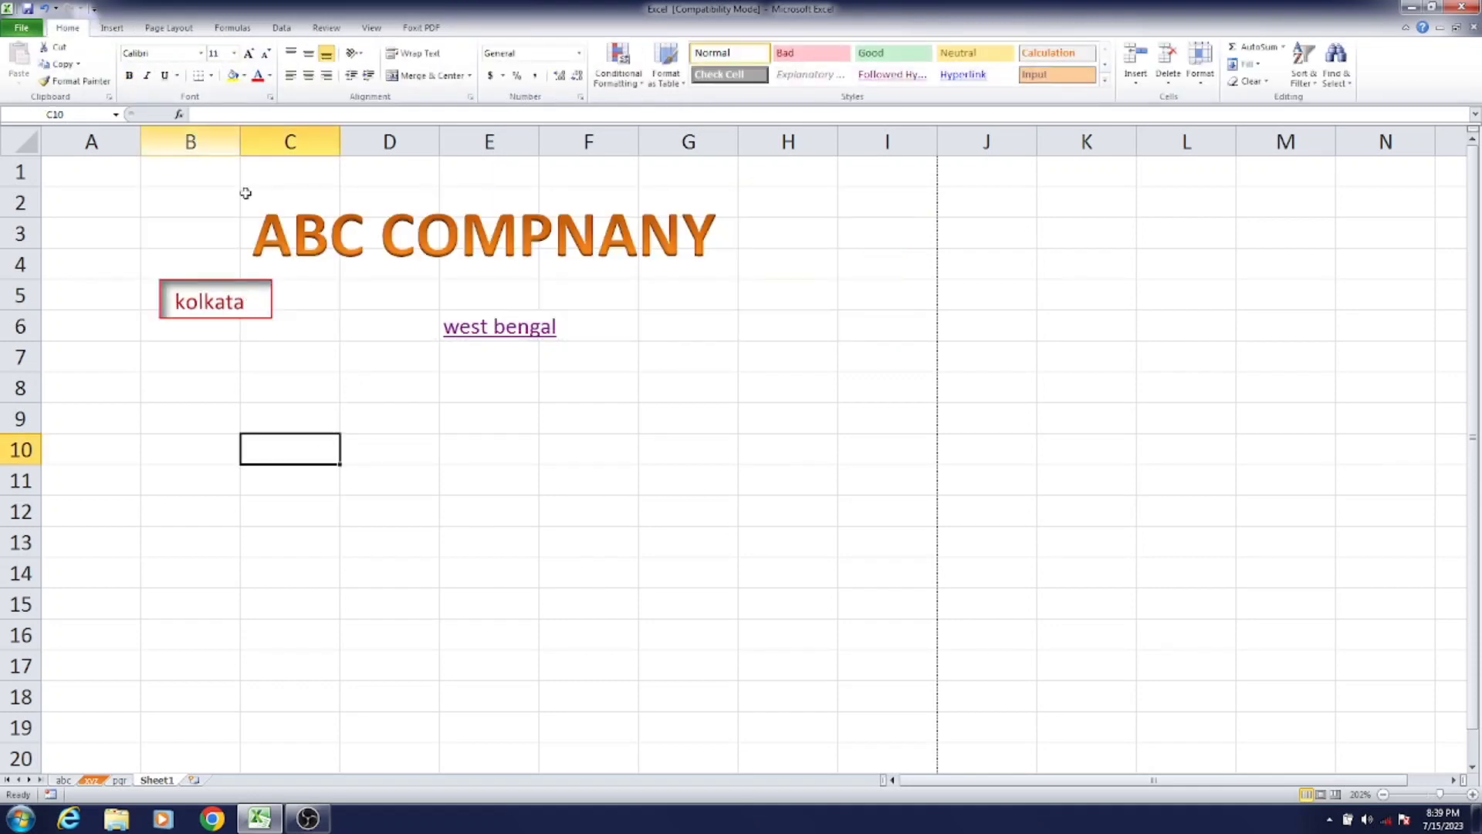
- Try setting the WordArt font to Times New Roman, then reselect the whole WordArt
{"action": "left_click", "coordinate": [162, 55]}
{"action": "type", "text": "Times New Roman"}
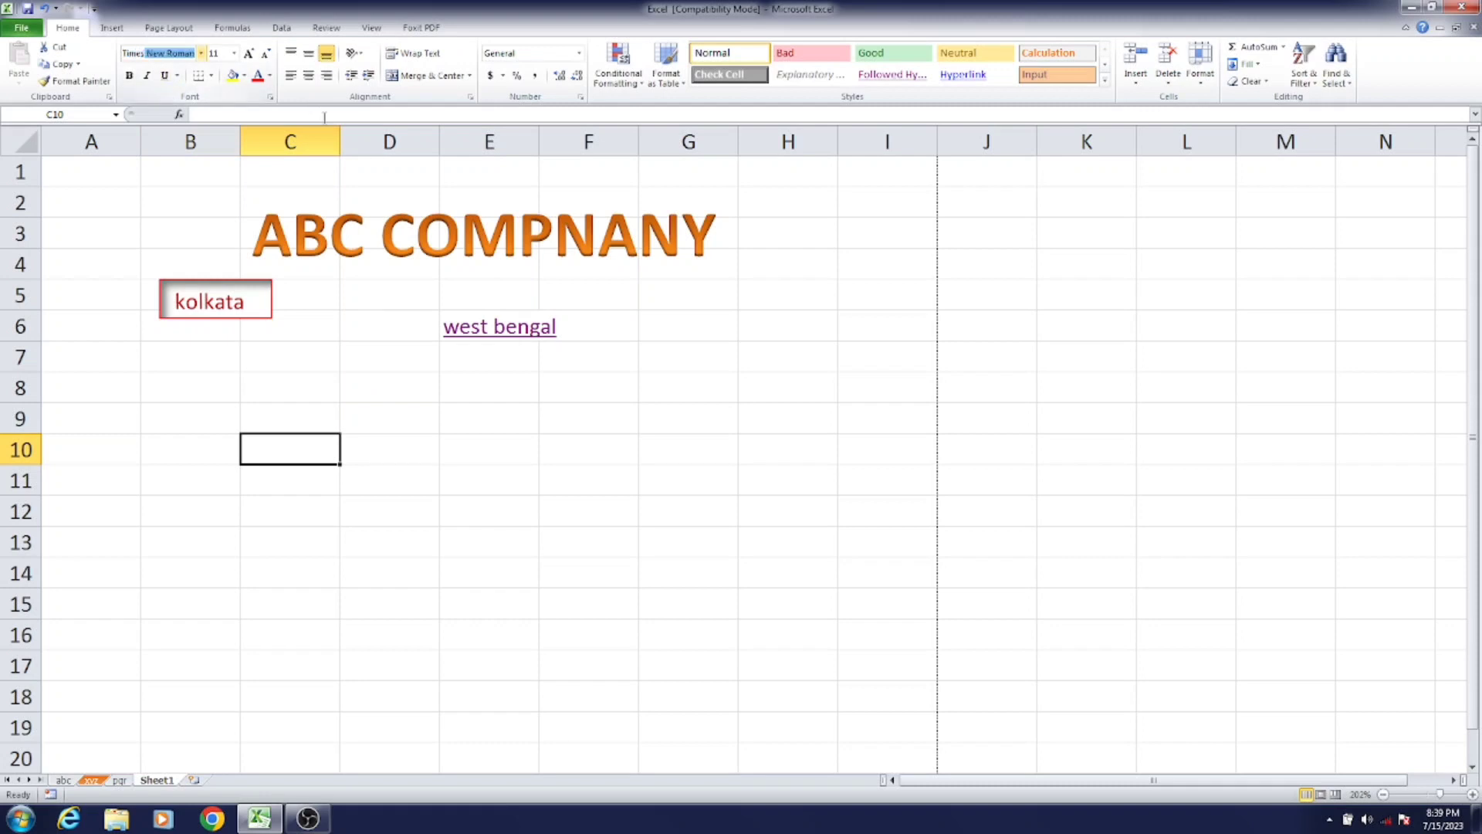
{"action": "left_click", "coordinate": [369, 201]}
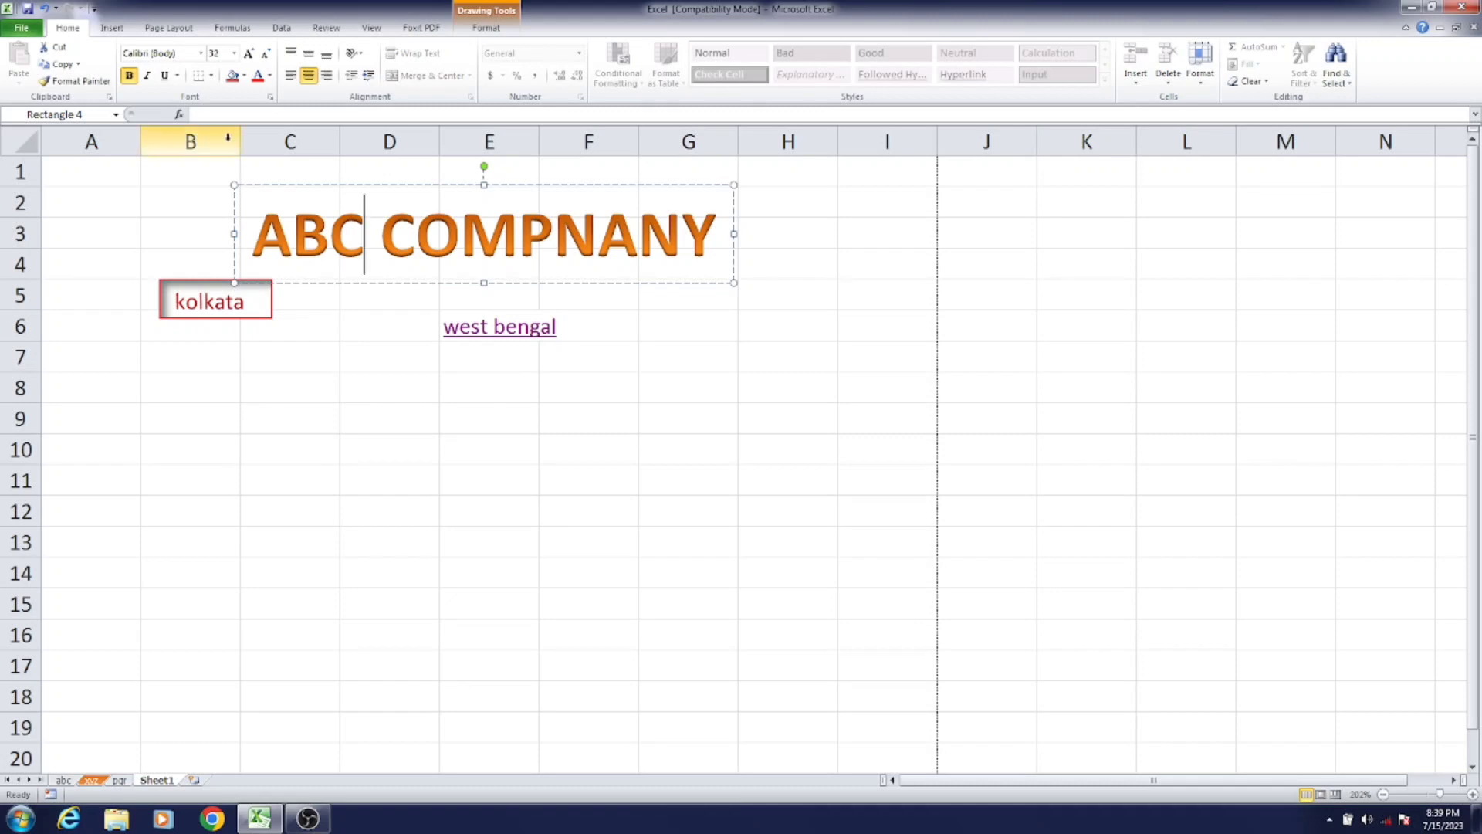
{"action": "type", "text": "Times New Roman"}
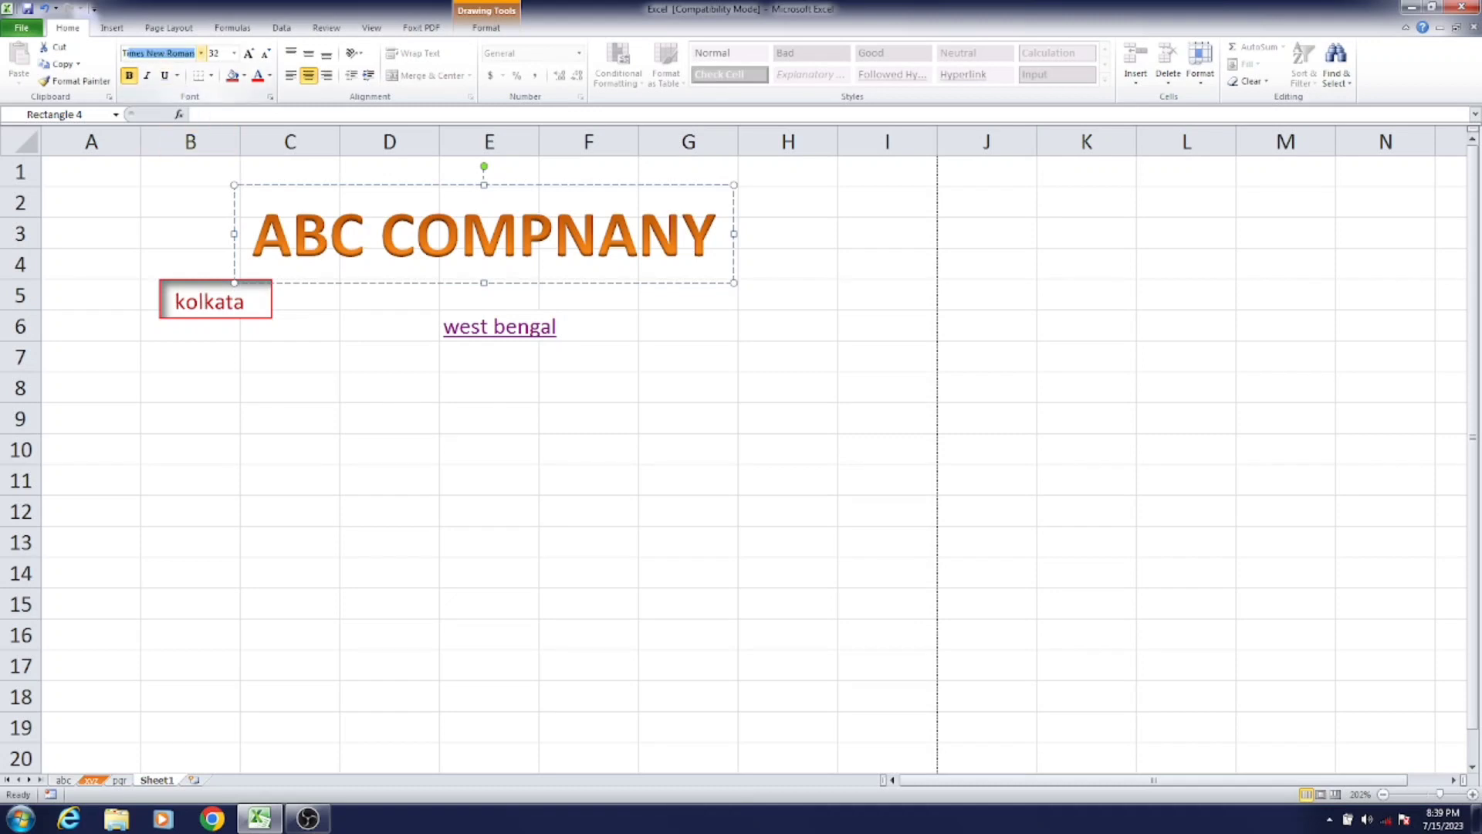
{"action": "left_click", "coordinate": [177, 54]}
{"action": "left_click", "coordinate": [553, 381]}
{"action": "left_click", "coordinate": [518, 232]}
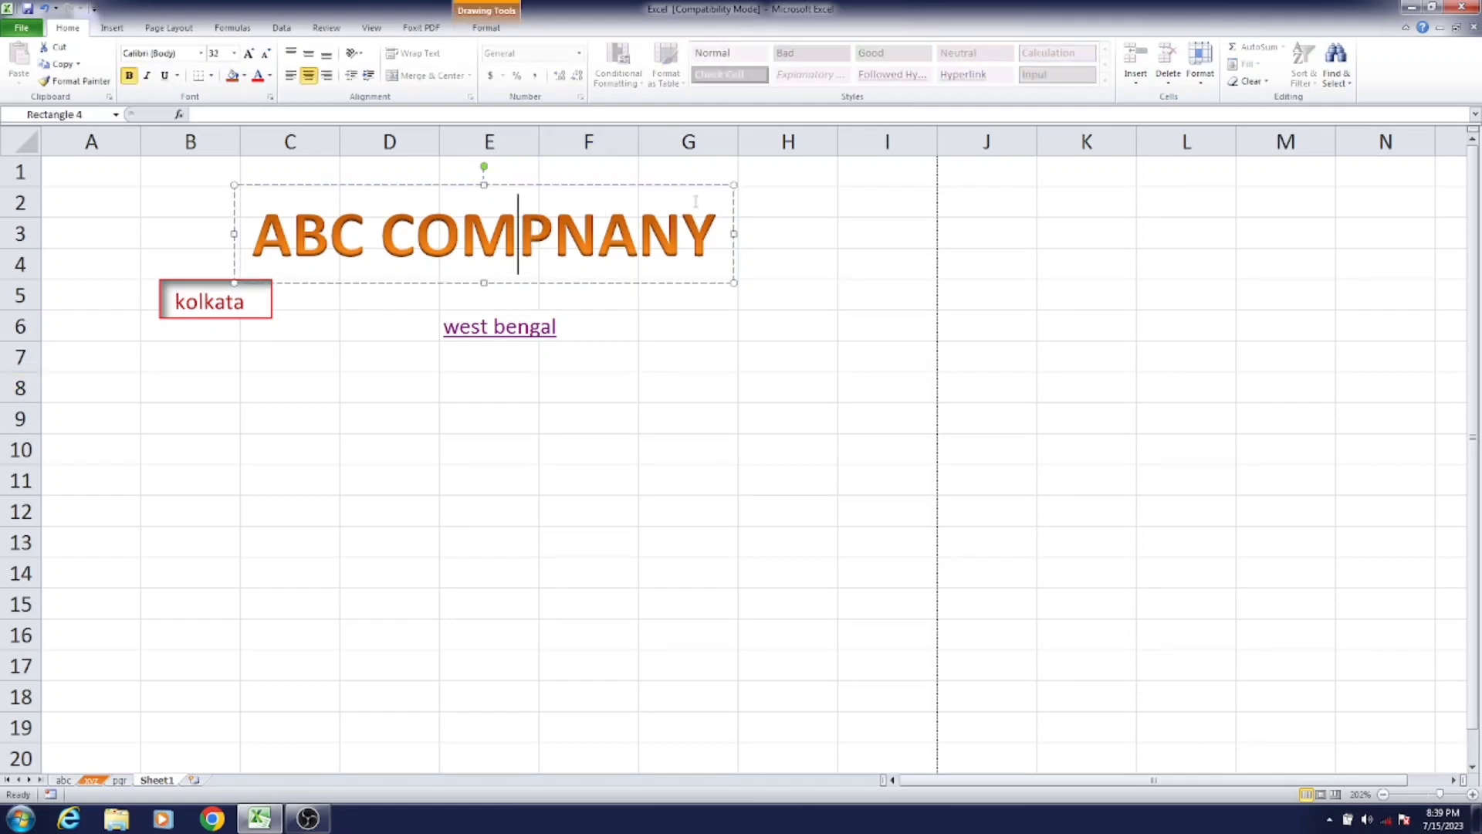
{"action": "left_click", "coordinate": [638, 184]}
{"action": "left_click", "coordinate": [484, 29]}
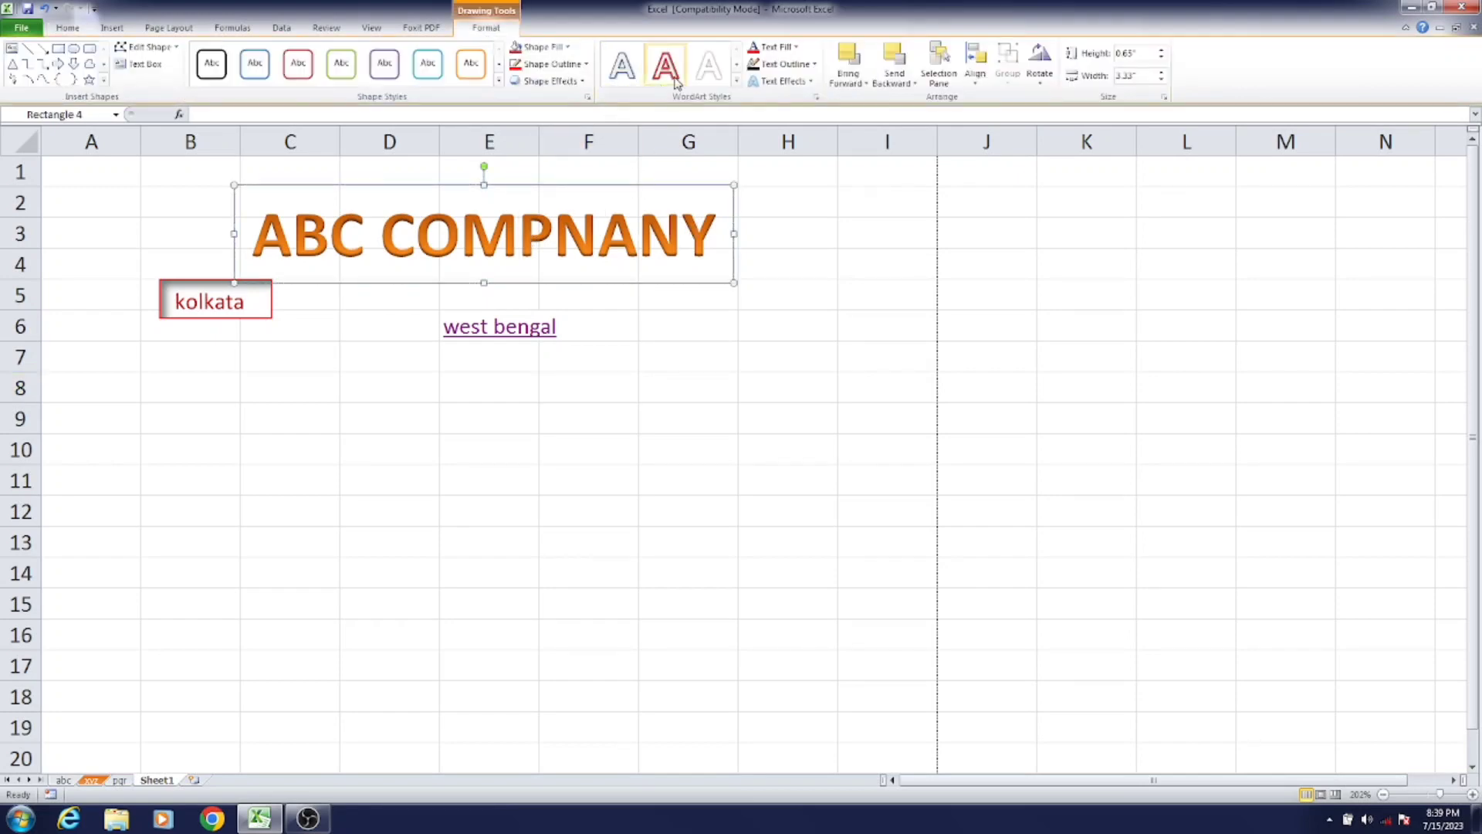
- Apply the red double-outline WordArt text style and a solid red fill to the banner
{"action": "left_click", "coordinate": [737, 81]}
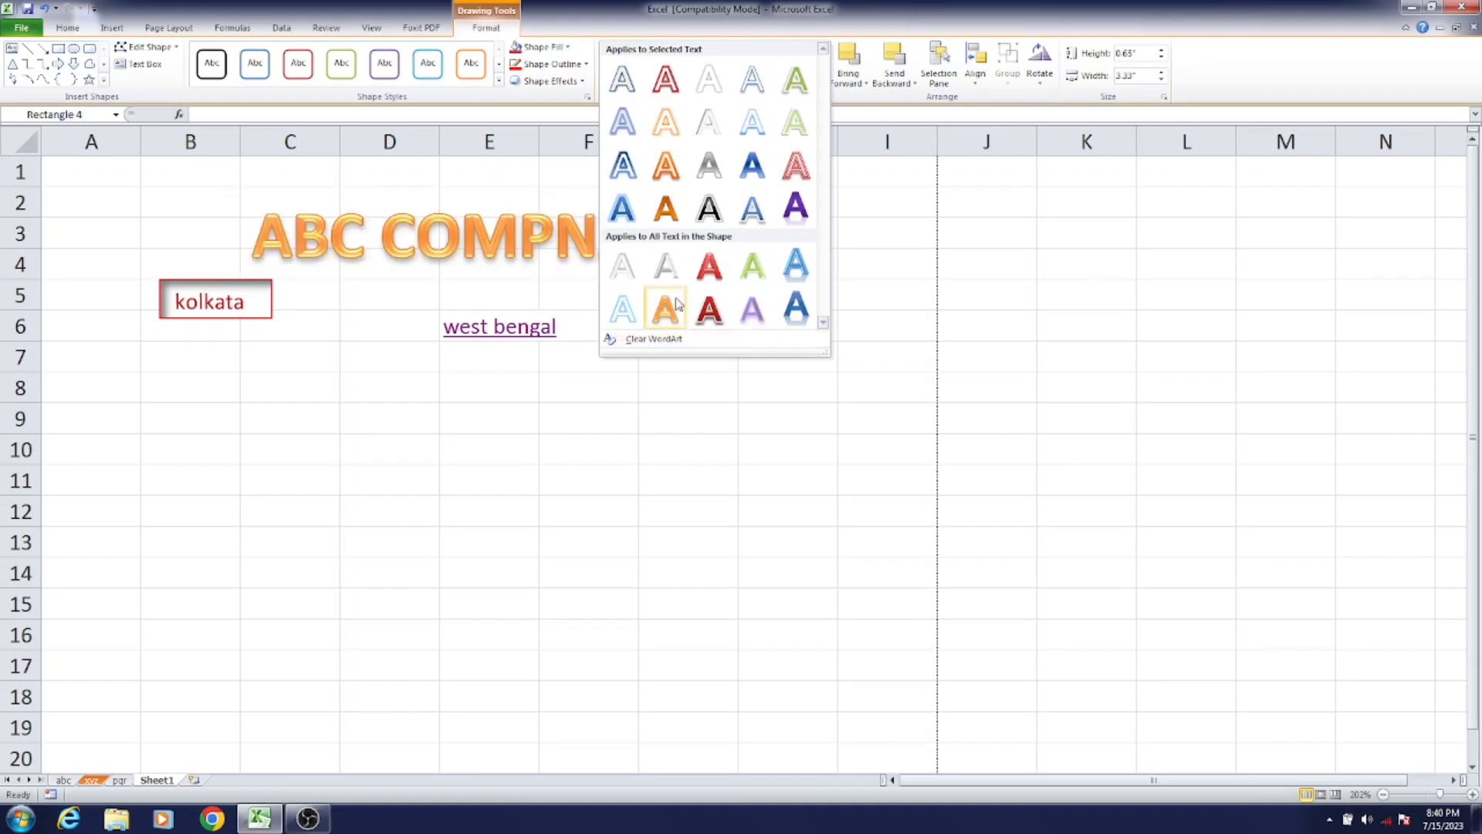
{"action": "left_click", "coordinate": [801, 173]}
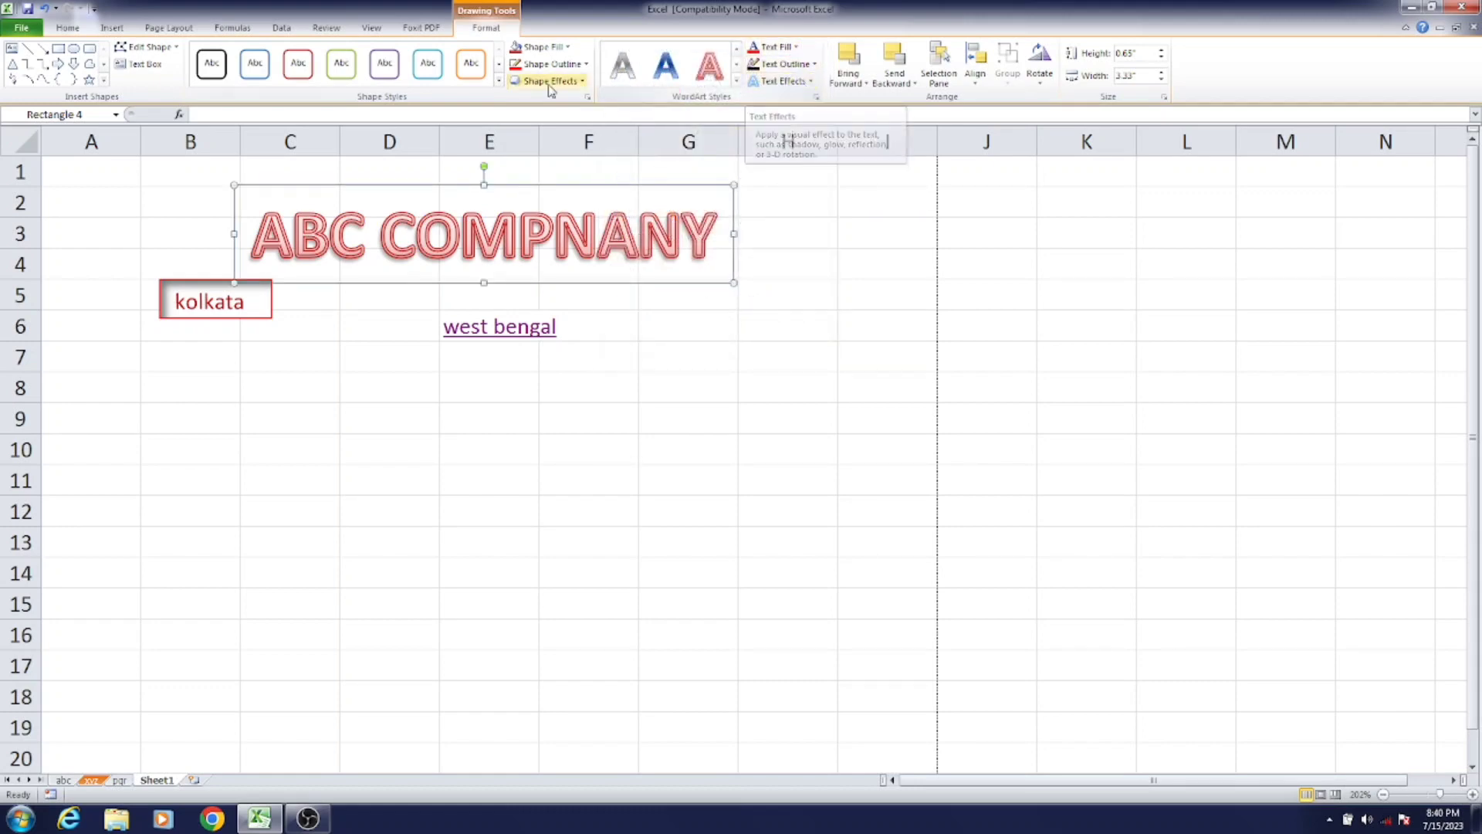
{"action": "left_click", "coordinate": [567, 48]}
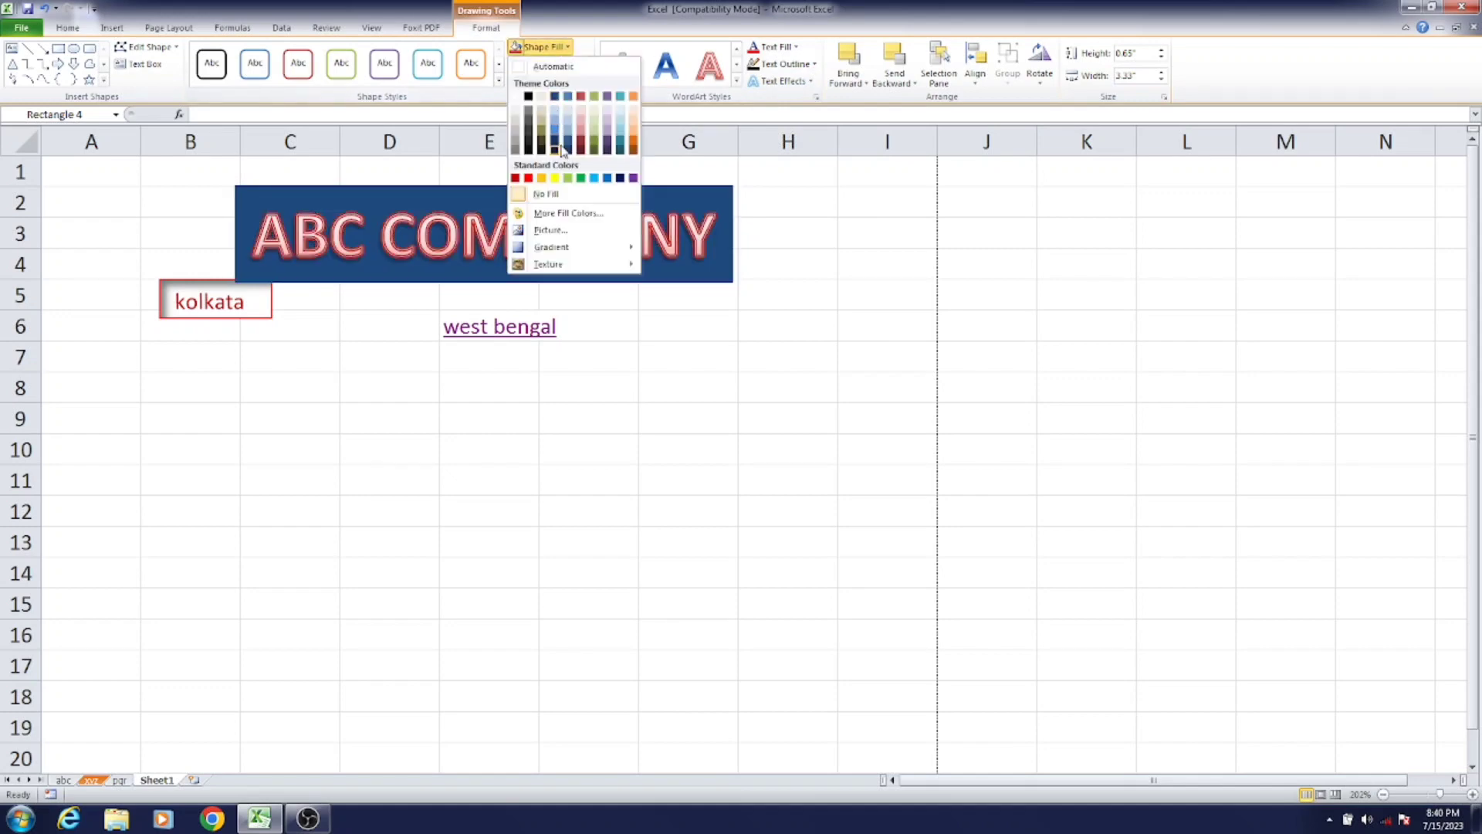
{"action": "left_click", "coordinate": [532, 186]}
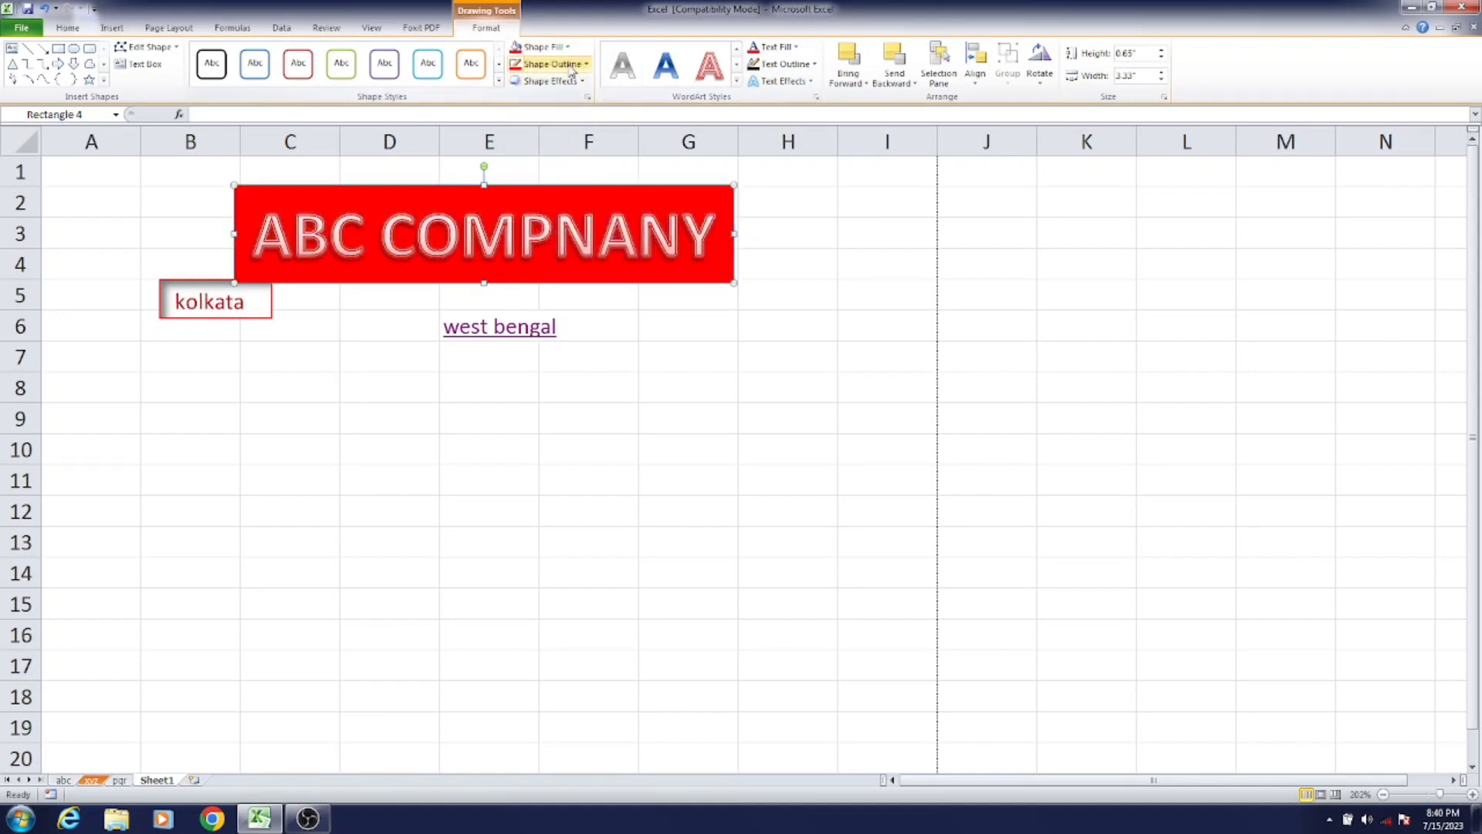
- Review the outline and bevel options without applying any, then deselect the banner
{"action": "left_click", "coordinate": [555, 64]}
{"action": "left_click", "coordinate": [595, 195]}
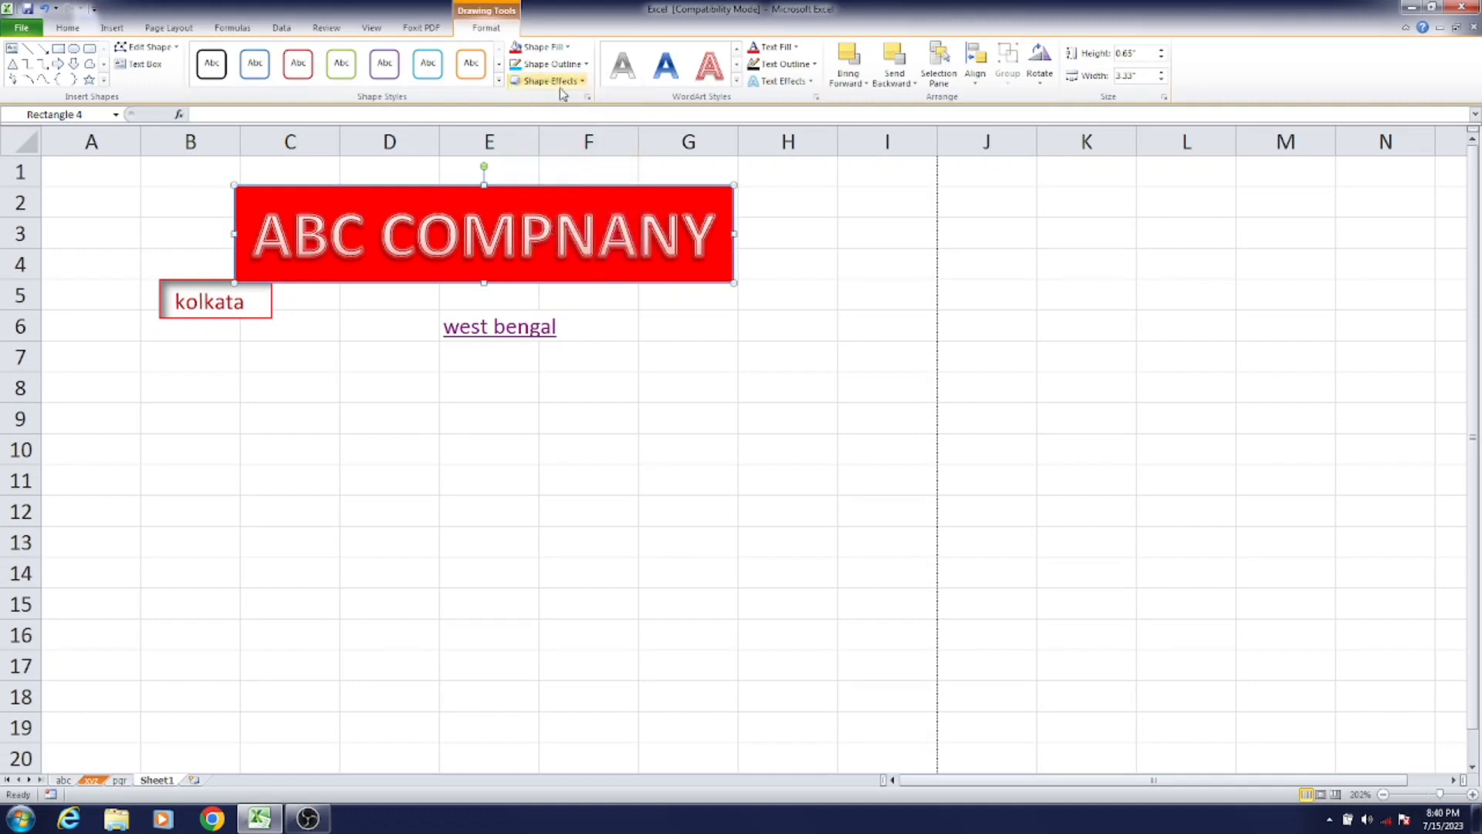
{"action": "left_click", "coordinate": [550, 81]}
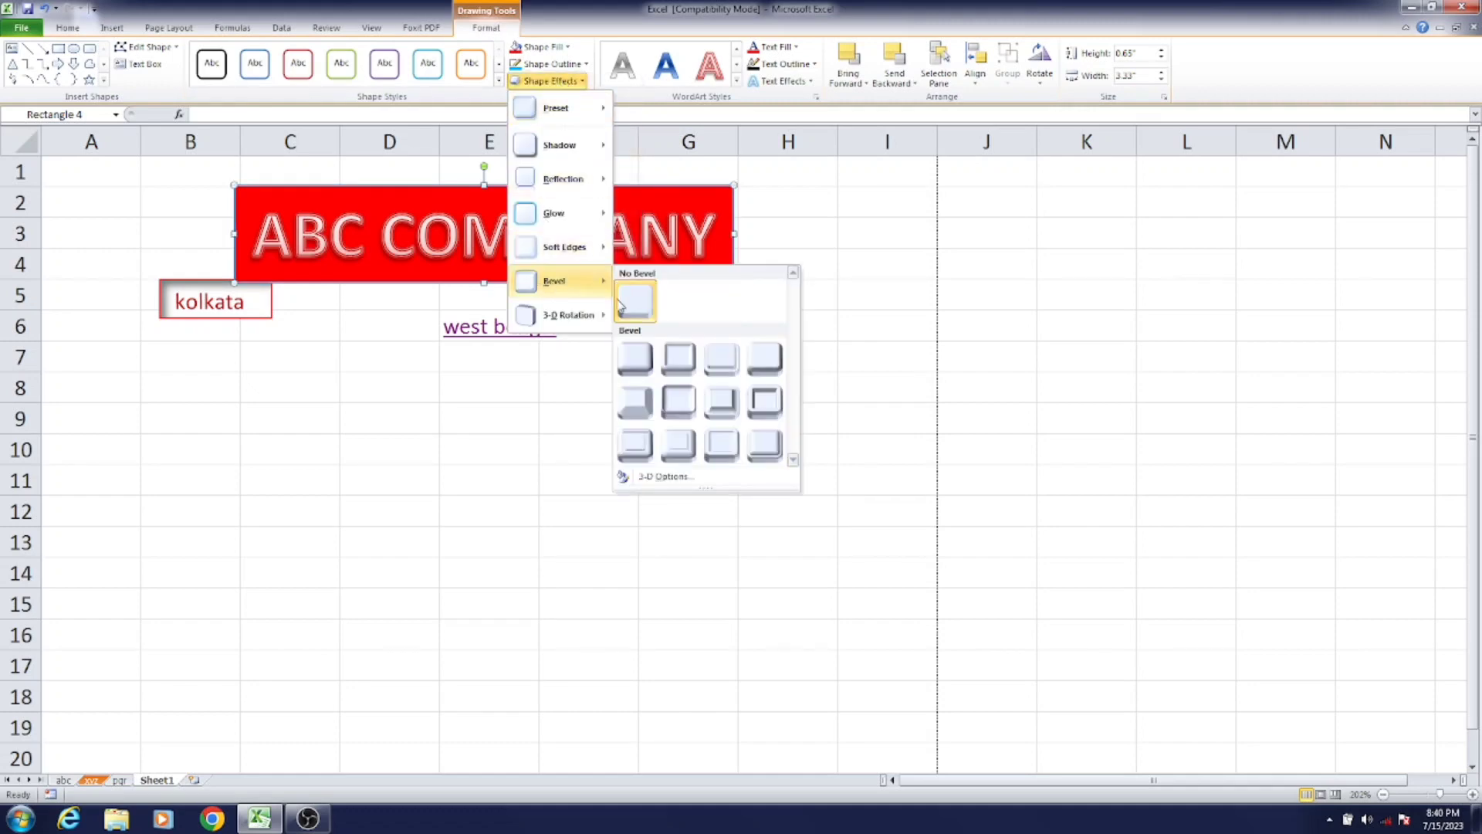
{"action": "left_click", "coordinate": [620, 302]}
{"action": "left_click", "coordinate": [528, 418]}
{"action": "left_click", "coordinate": [696, 531]}
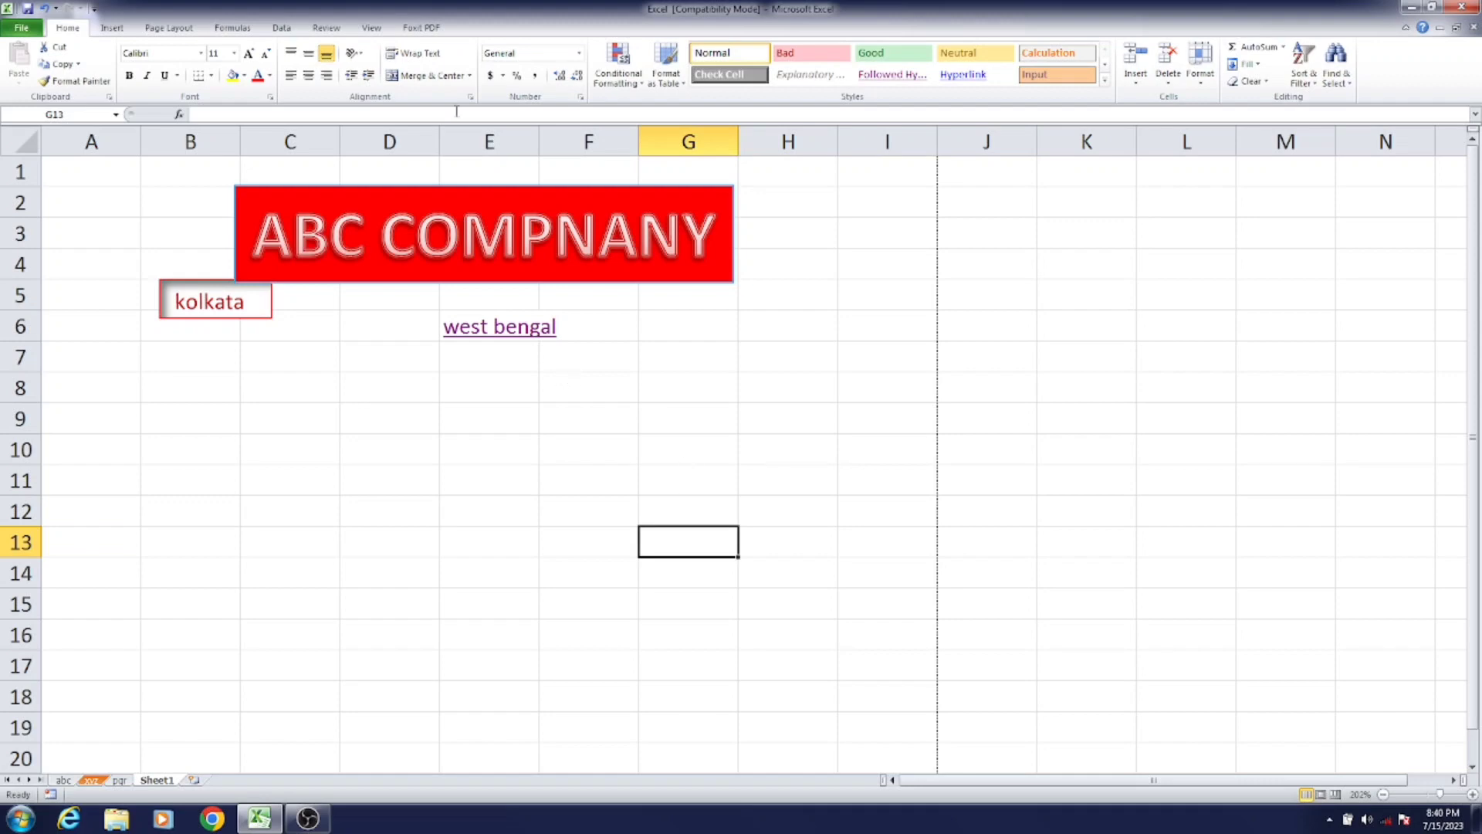
- Switch to the Insert ribbon tab, leaving the red banner unchanged
{"action": "left_click", "coordinate": [112, 28]}
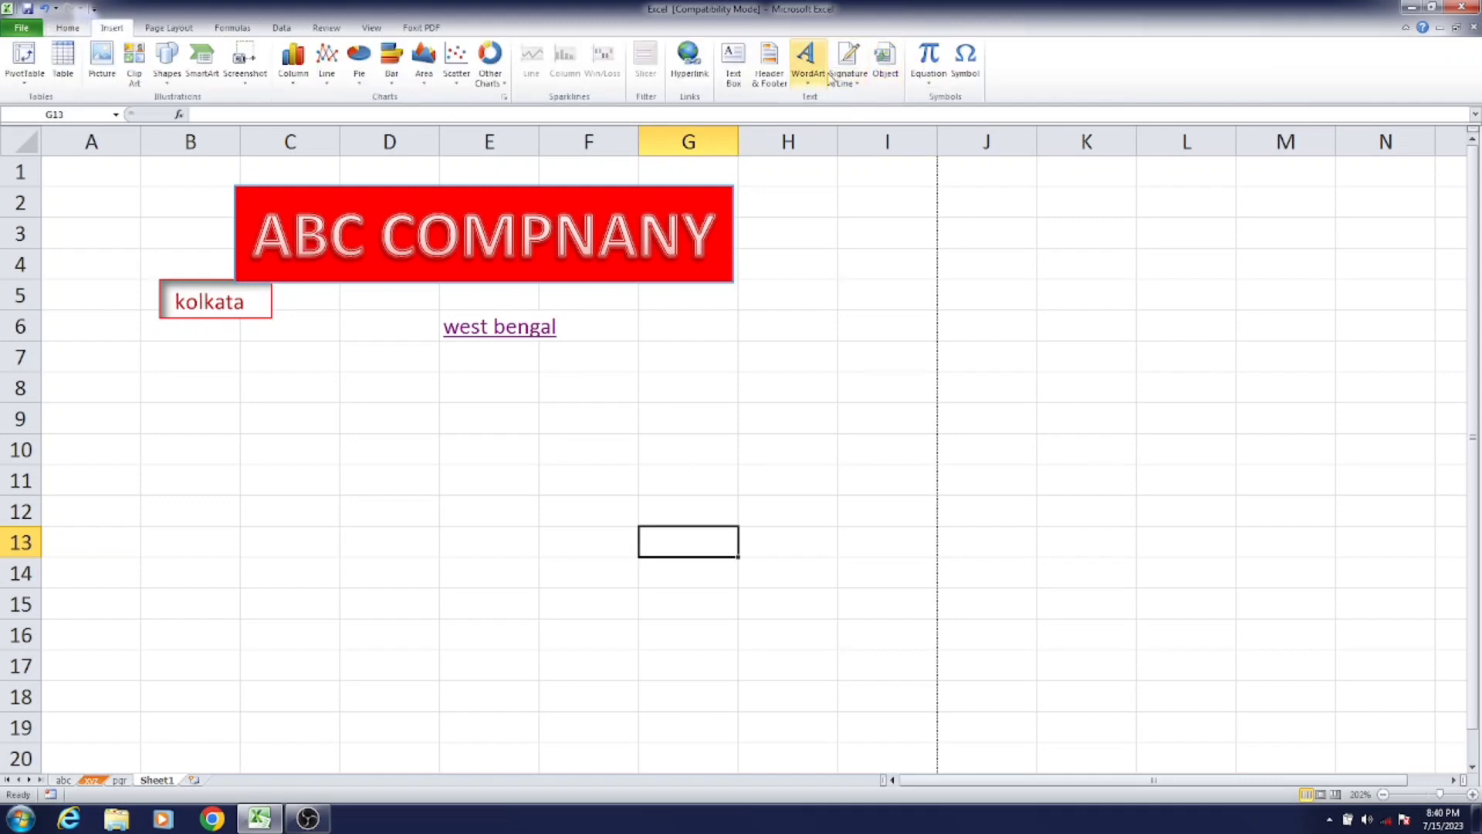